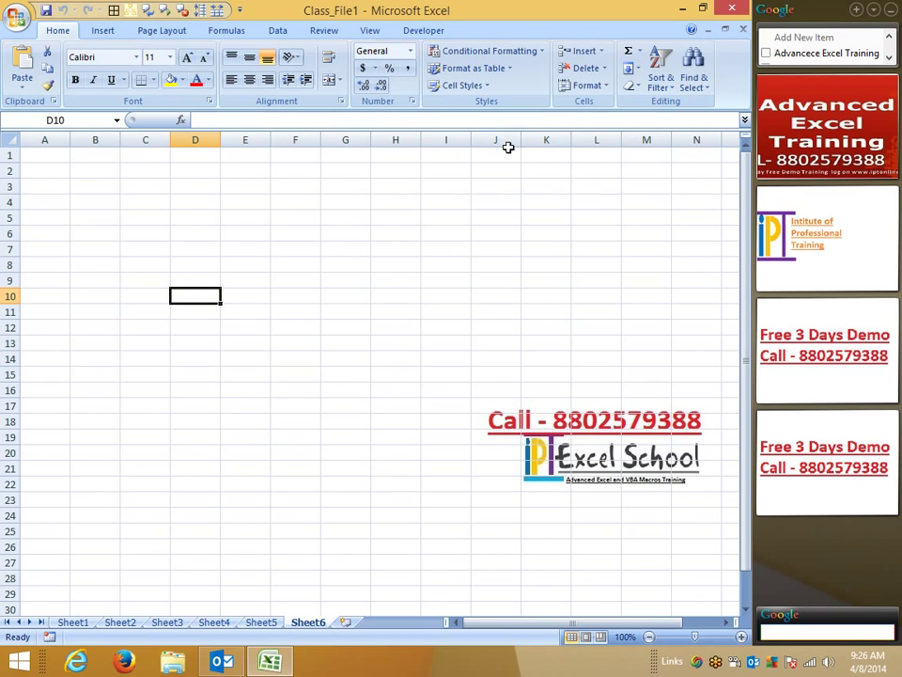
- Open the DATAPIVOT workbook from recent documents and go to Sheet1
left_click(15, 15)
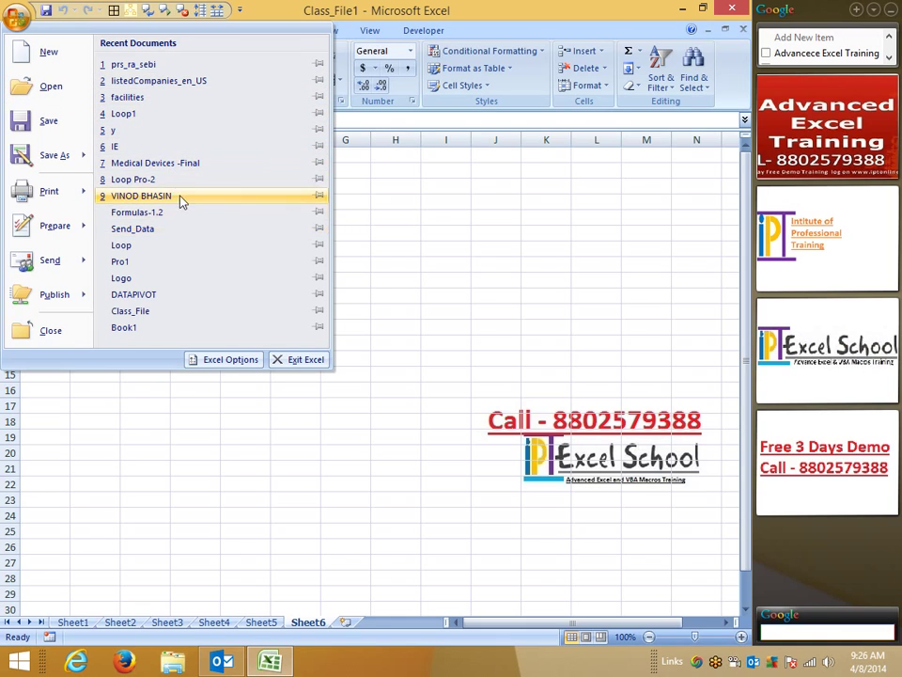
left_click(174, 295)
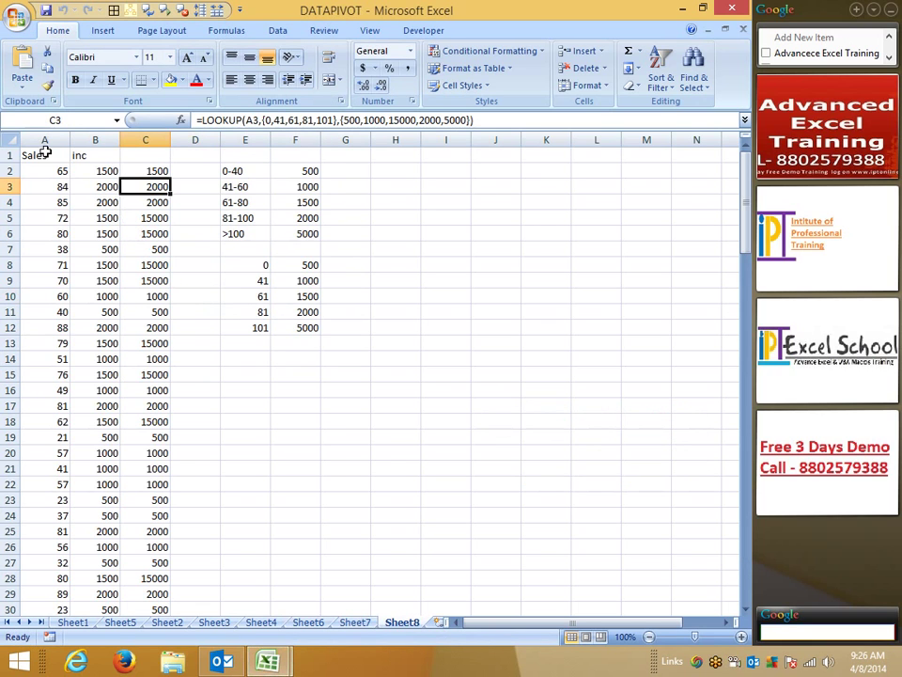
left_click(76, 623)
- Copy the entire call table and return to Class_File1's Sheet6
left_click(58, 199)
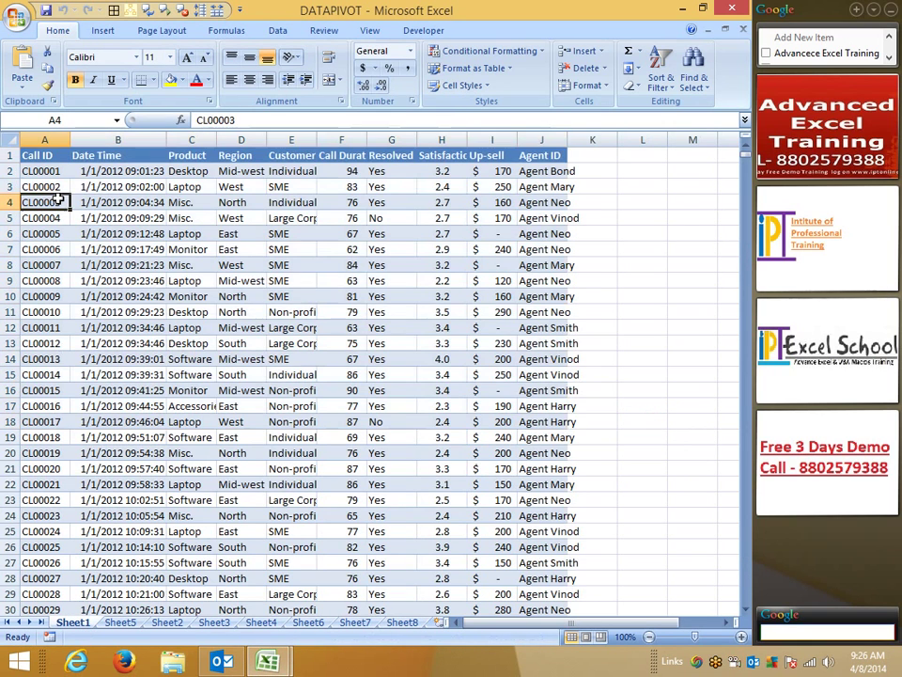
key("ctrl+Home")
key("ctrl+shift+Right")
key("ctrl+shift+Down")
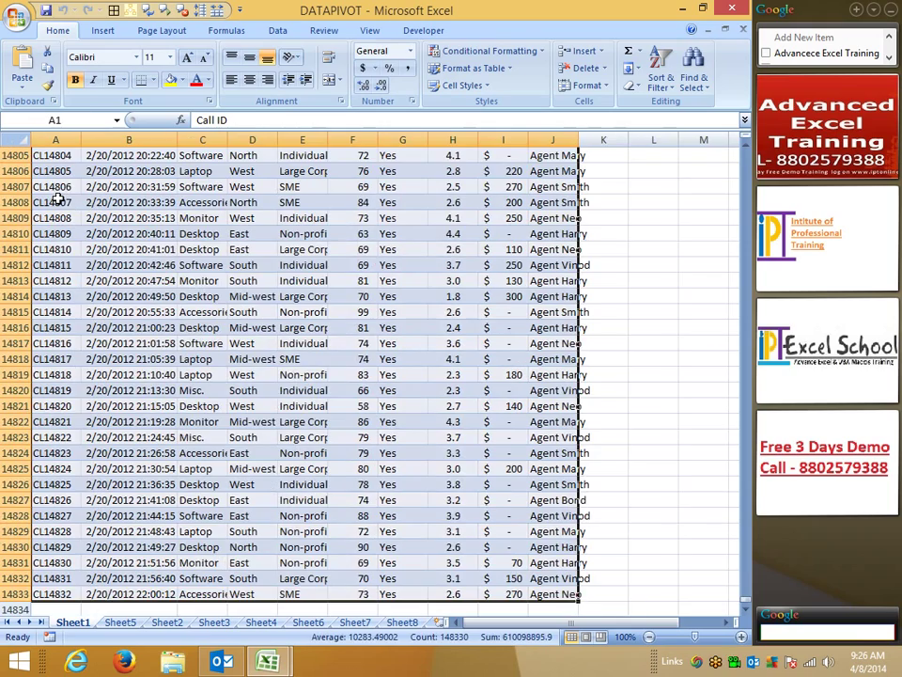
key("ctrl+c")
key("alt+Tab")
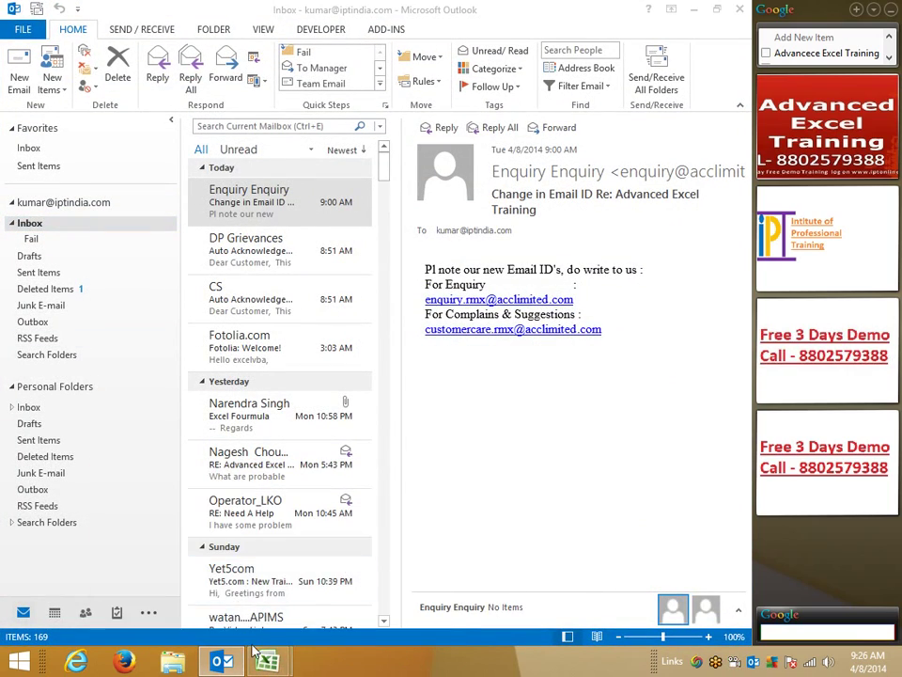
left_click(216, 518)
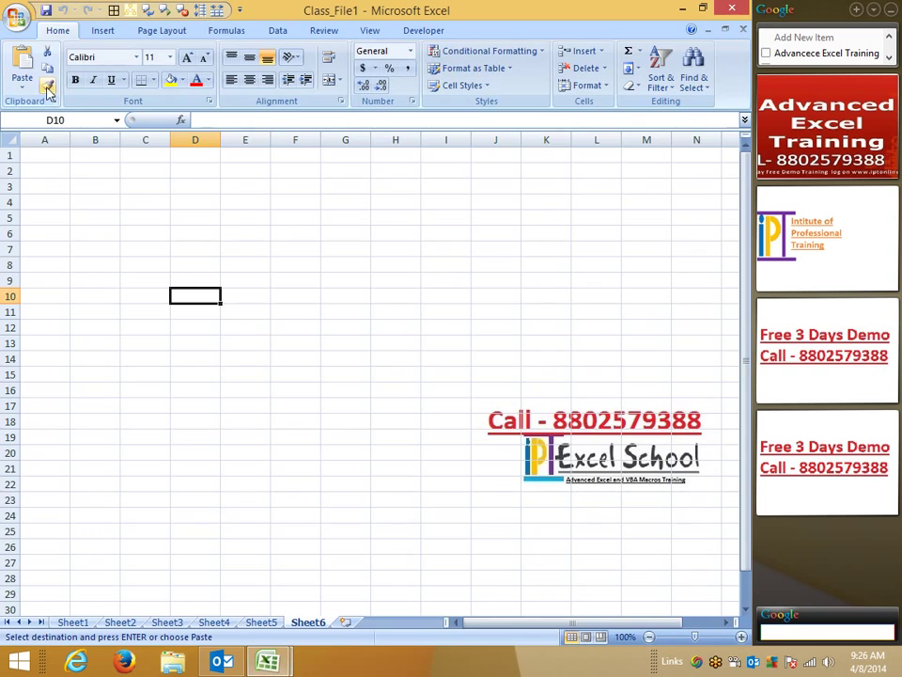
- Paste the copied call data as values starting at cell A1
left_click(34, 155)
left_click(22, 87)
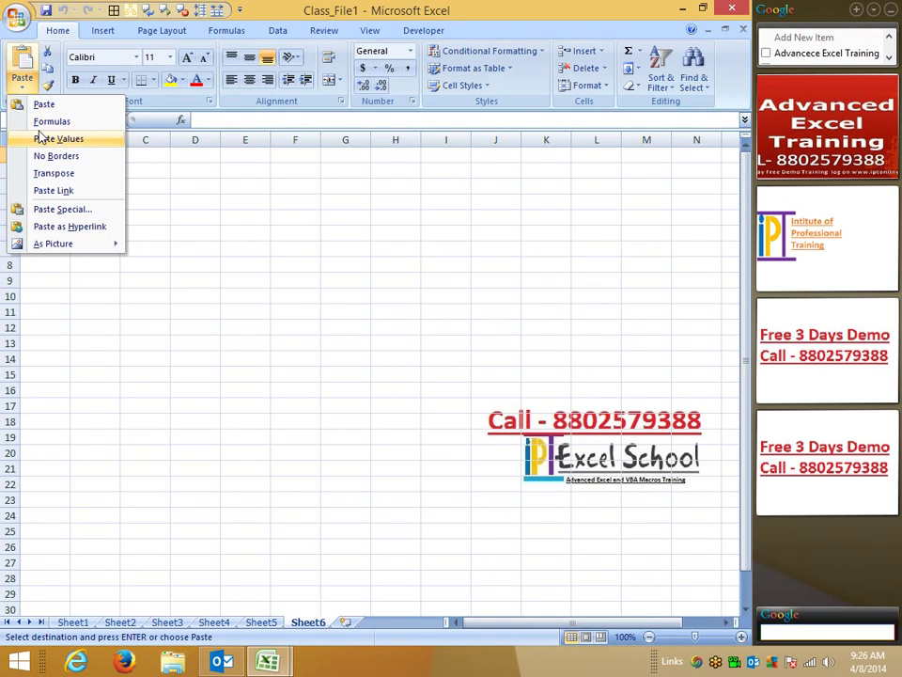
left_click(44, 139)
- Format the Date Time column B as dates like 1-Jan-12 and autofit its width
left_click(87, 138)
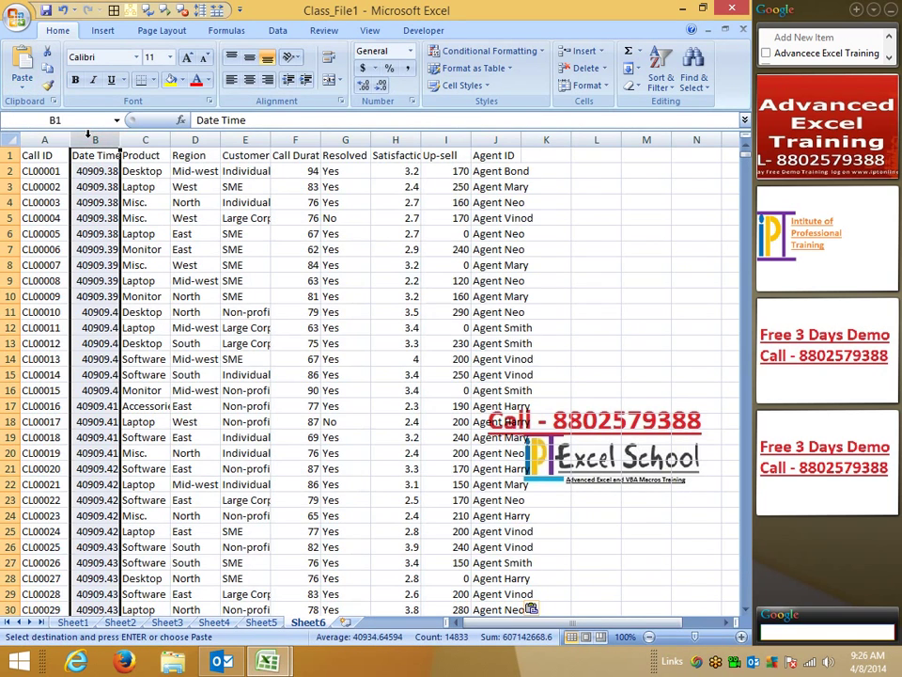
key("ctrl+shift+3")
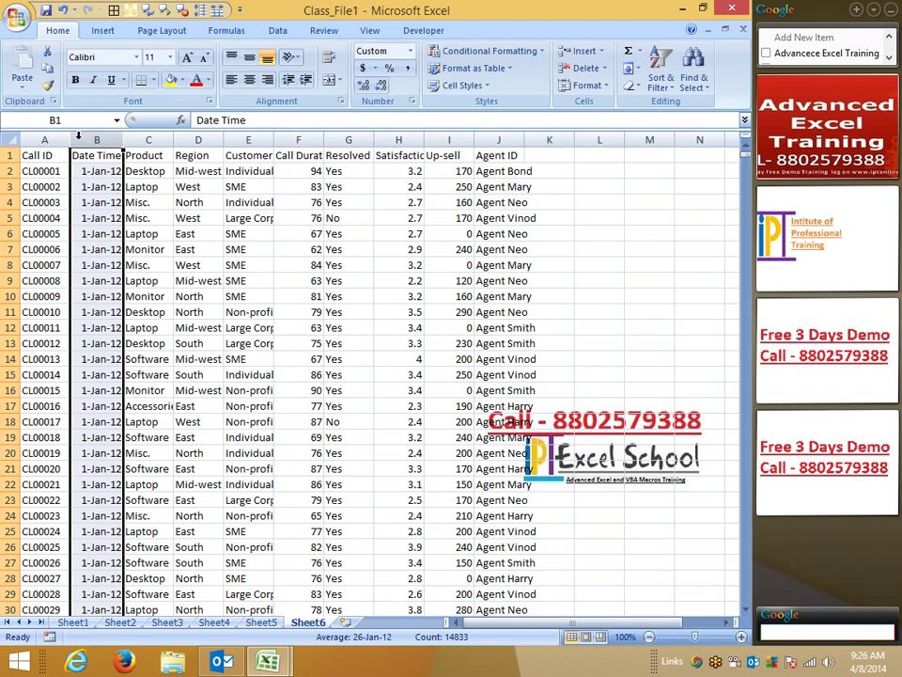
double_click(125, 141)
left_click(194, 186)
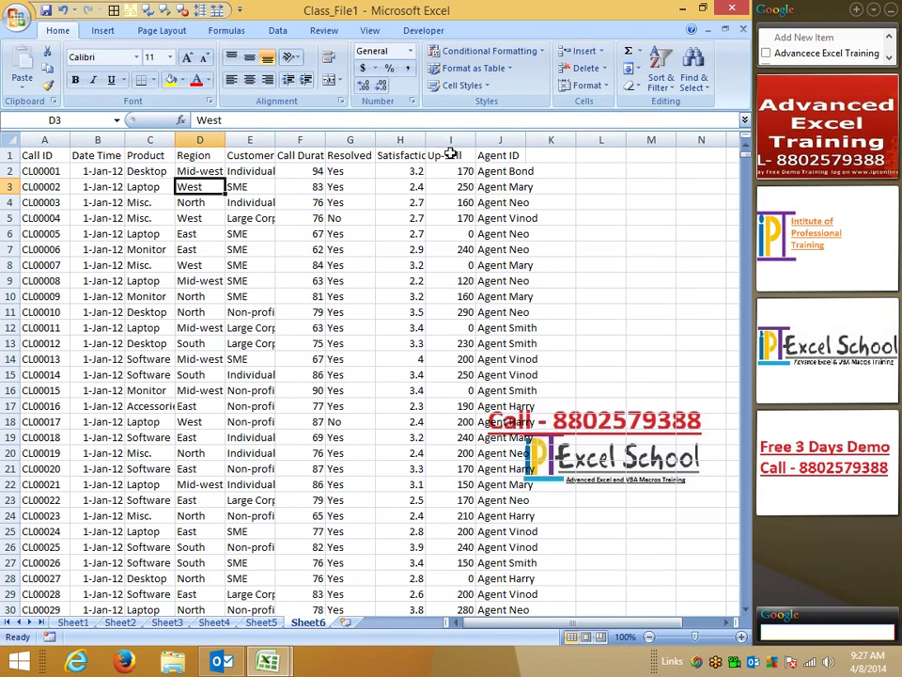
left_click_drag(449, 153, 453, 215)
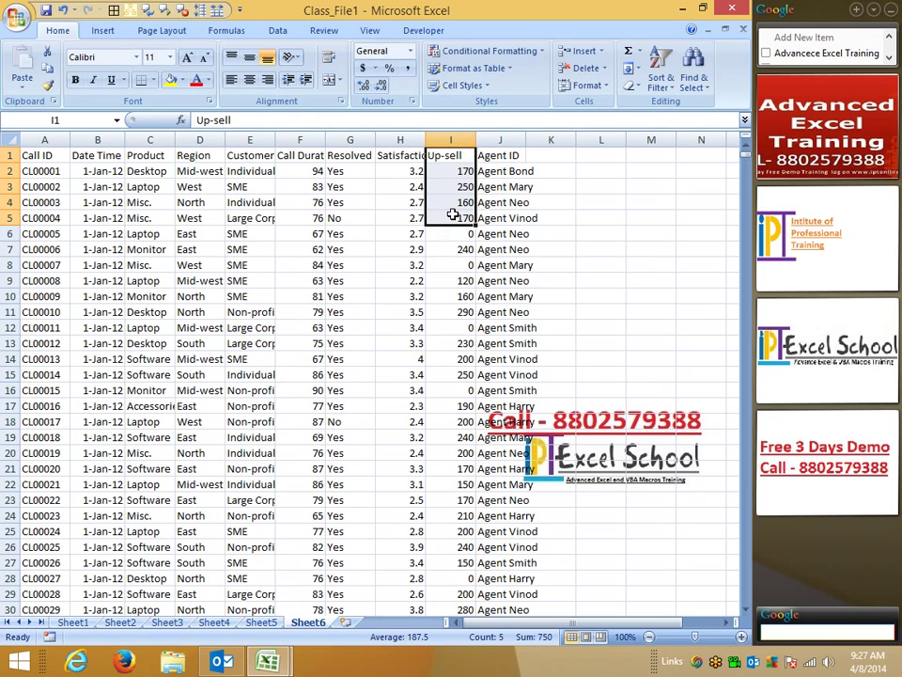
left_click(41, 153)
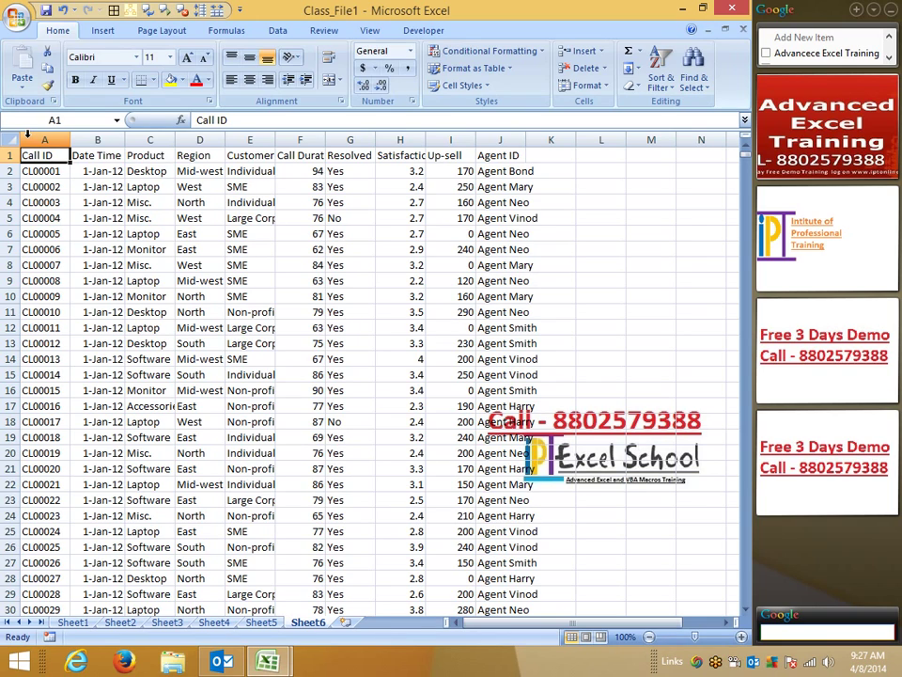
left_click(108, 265)
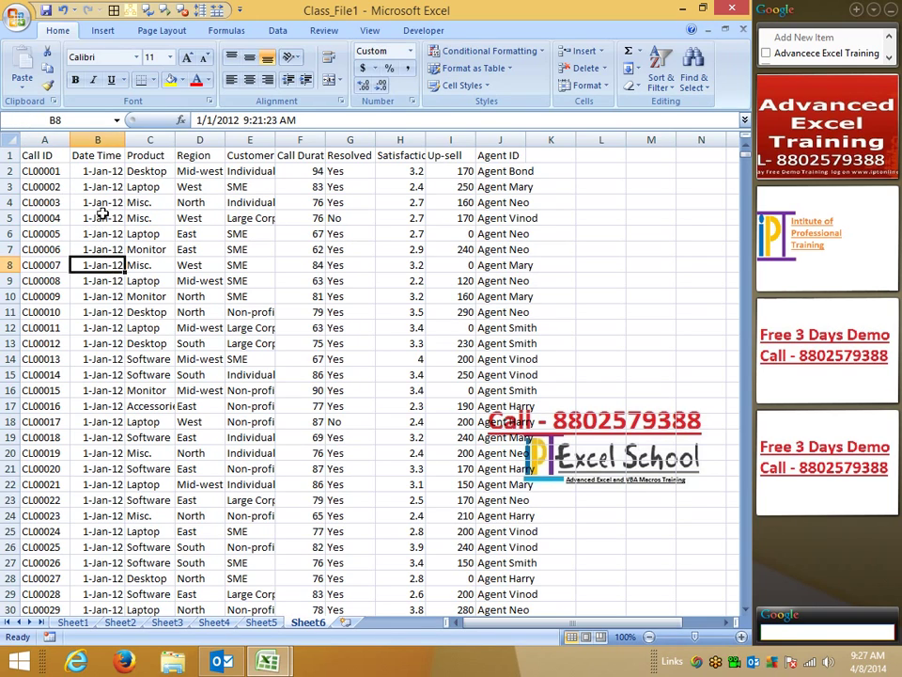
left_click(41, 154)
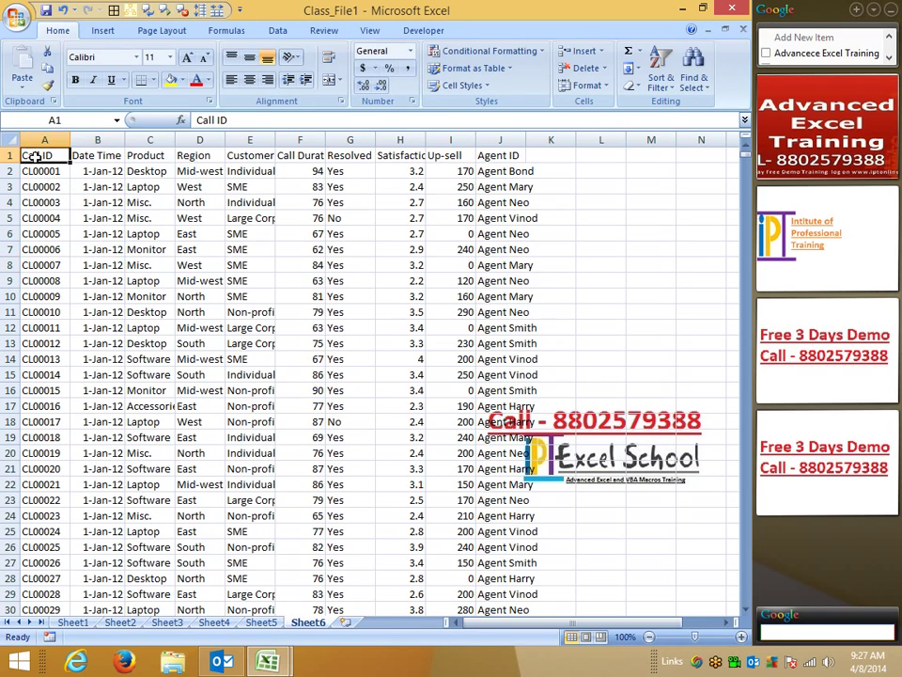
left_click(640, 70)
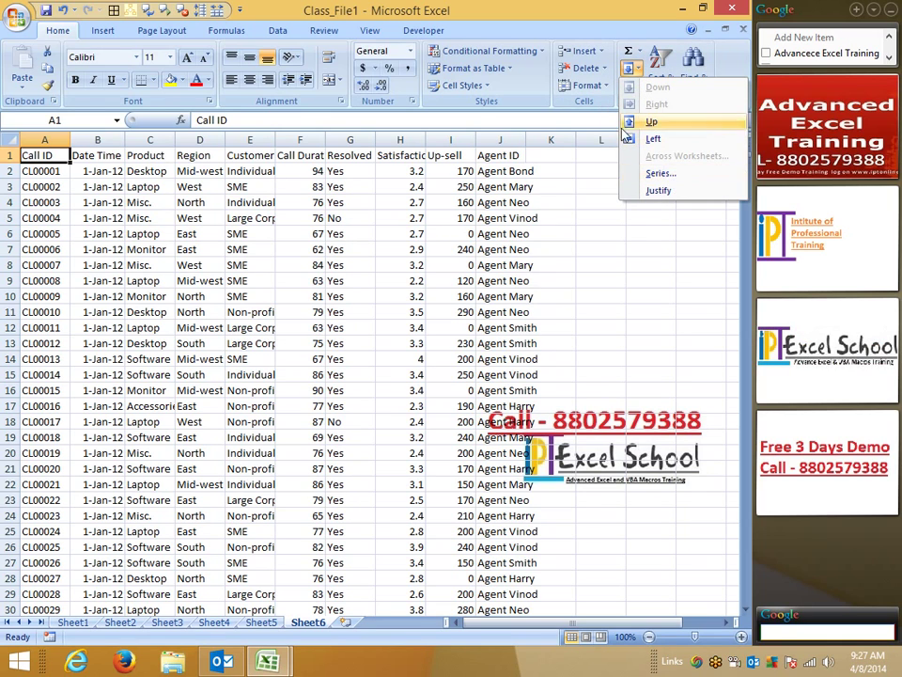
left_click(670, 63)
left_click(684, 139)
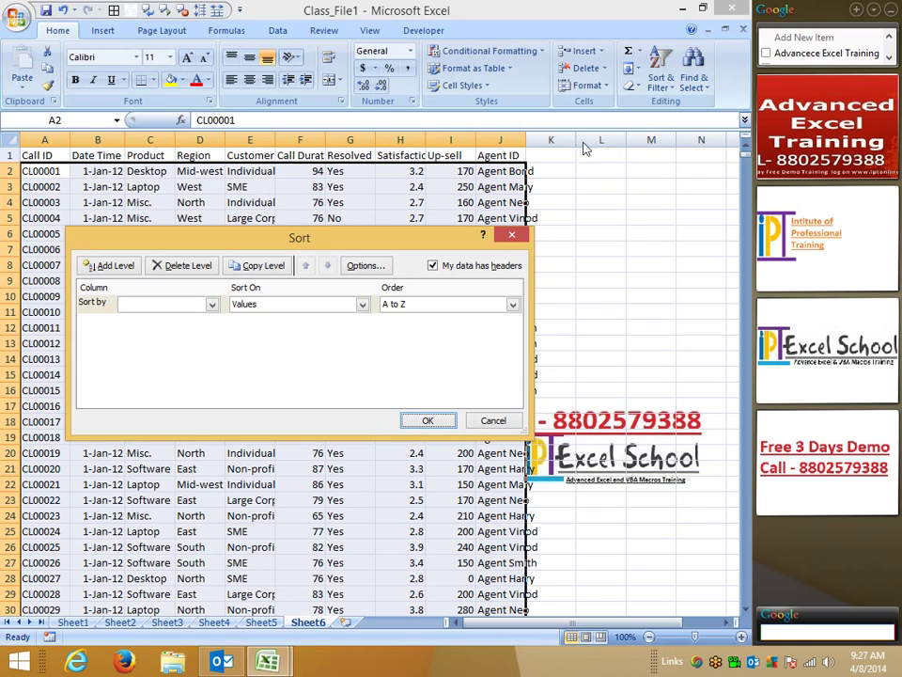
key("Escape")
left_click(81, 342)
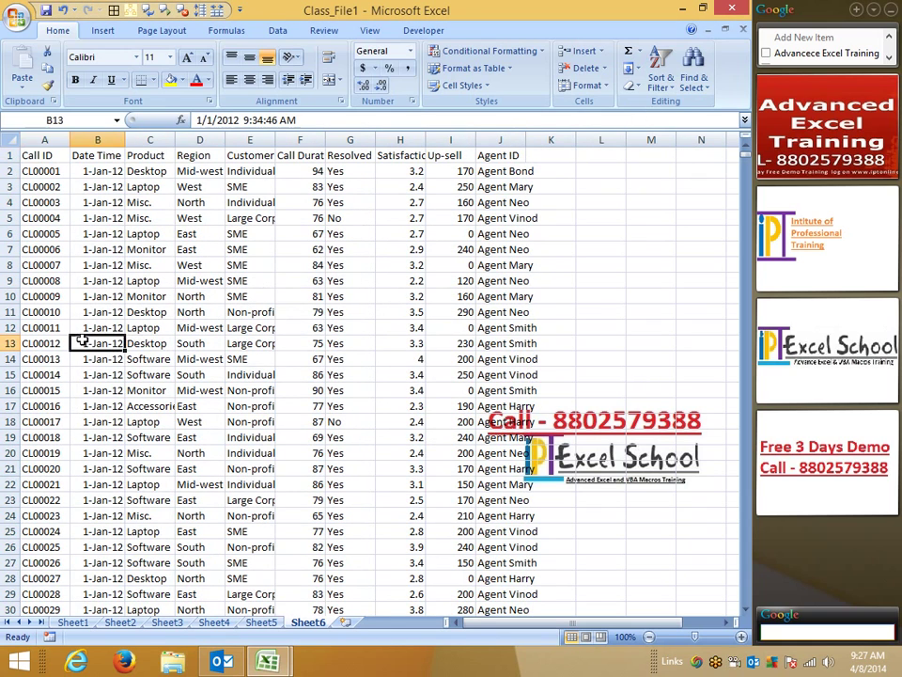
left_click(85, 249)
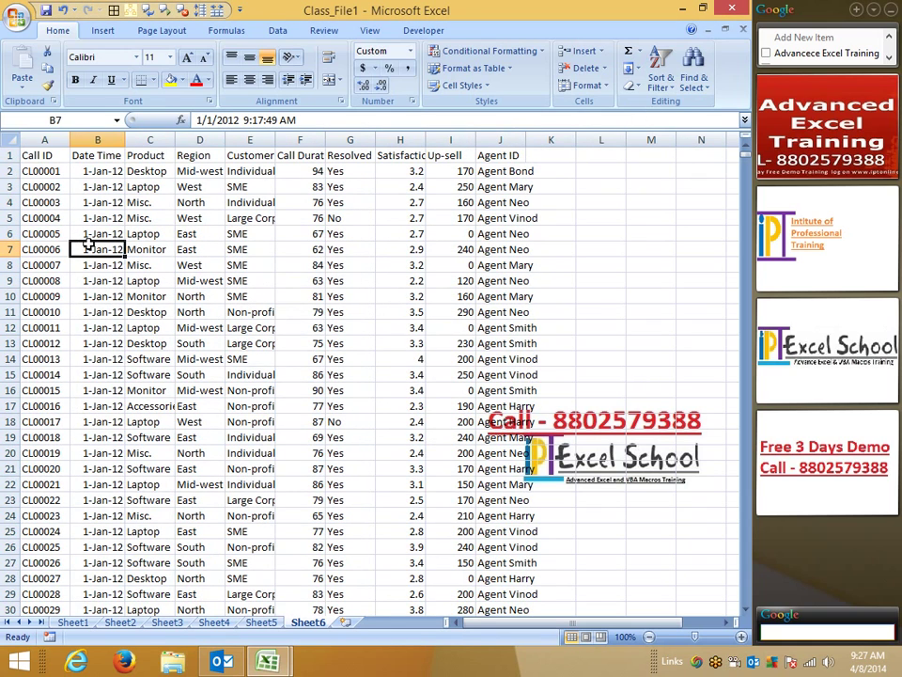
key("ctrl+a")
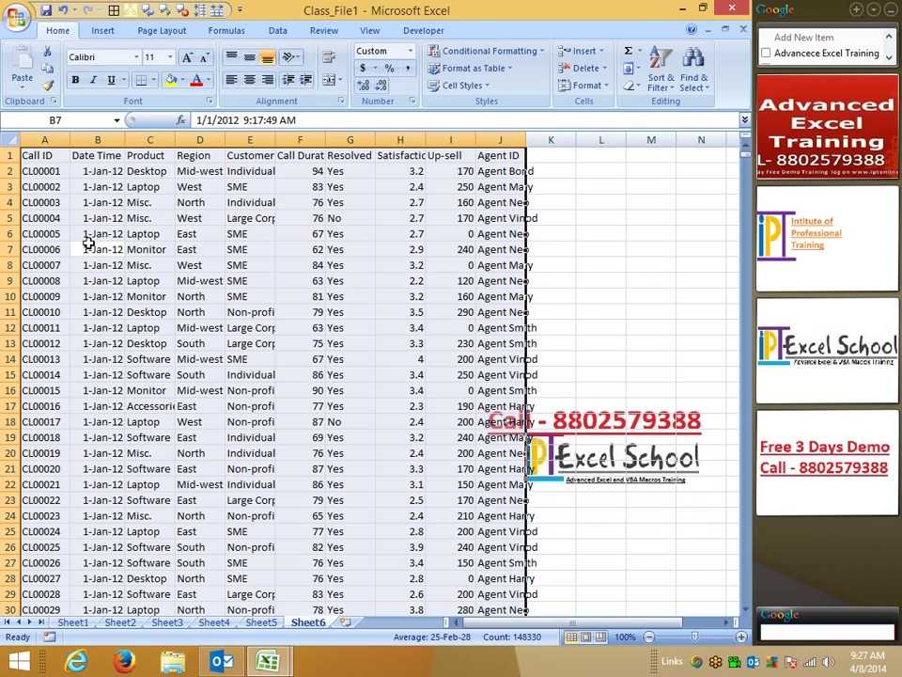
scroll(90, 239, "down", 1)
- Insert a blank row 10 between records CL00008 and CL00009
scroll(104, 226, "up", 1)
left_click(101, 236)
left_click(101, 312)
left_click(11, 296)
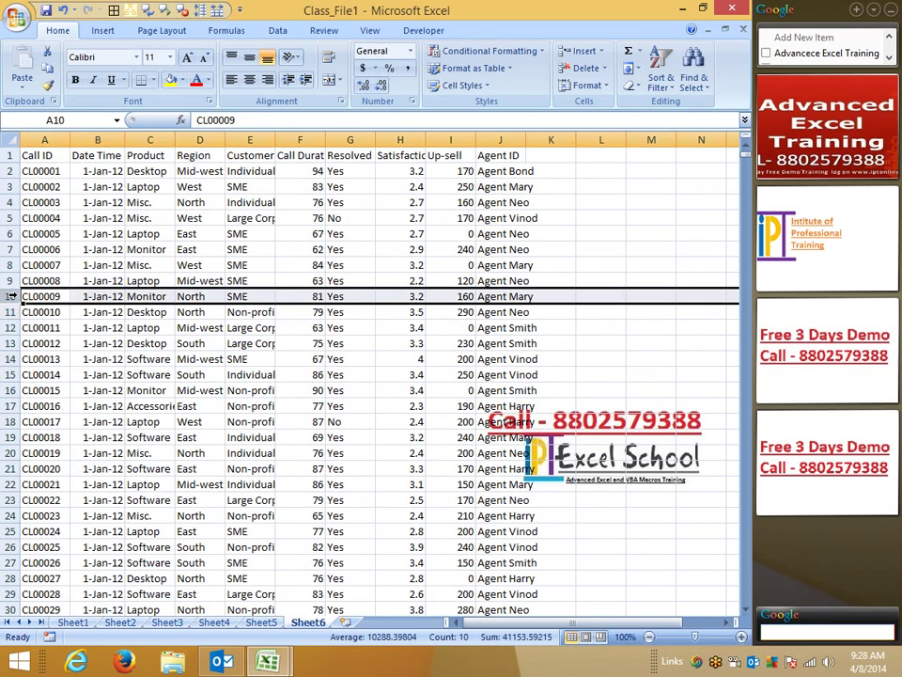
right_click(12, 296)
left_click(58, 375)
- Test Ctrl+A on the top block to see the selection stop at blank row 10
left_click(83, 372)
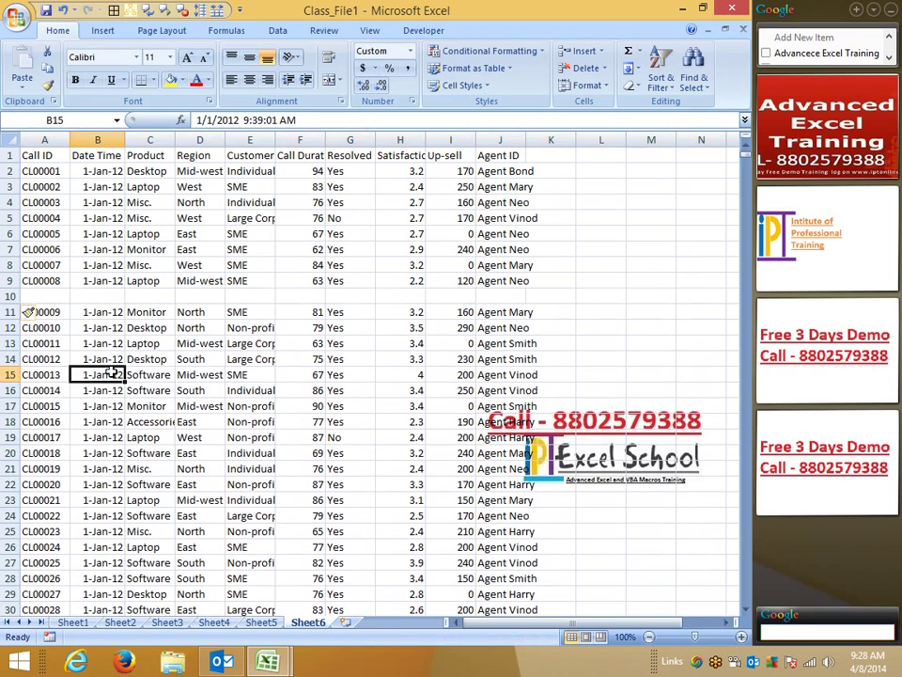
left_click(42, 220)
key("ctrl+a")
key("ctrl+c")
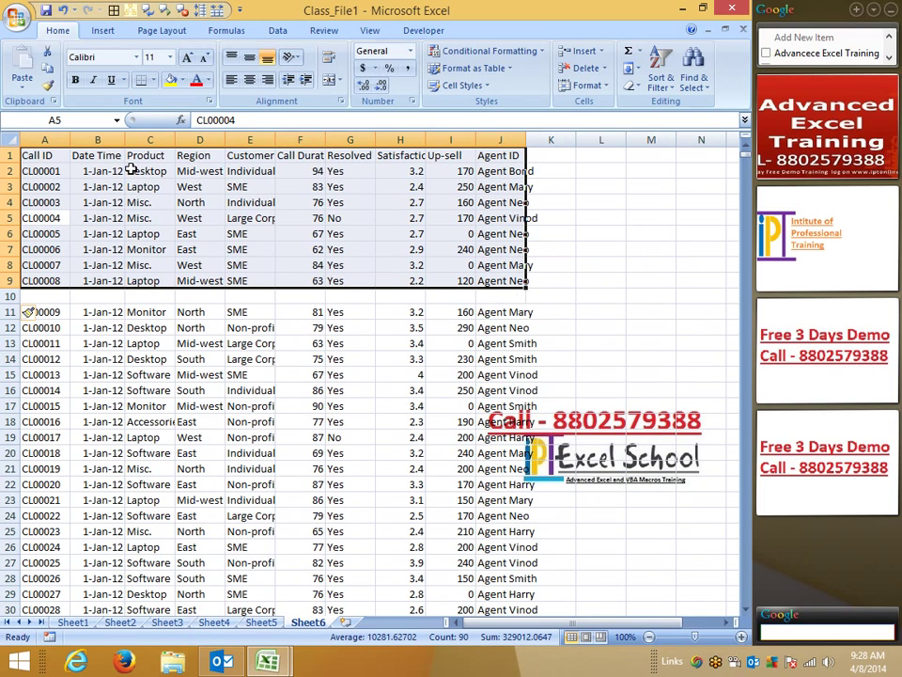
left_click(150, 359)
left_click(10, 296)
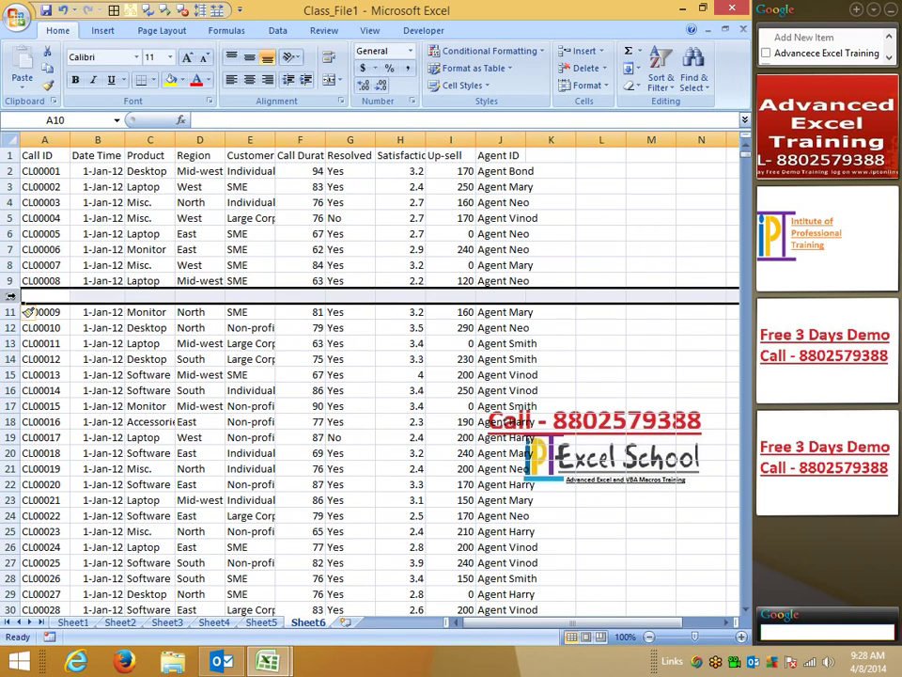
- Enter 1 in G10 and retest Ctrl+A to compare the selected data region
left_click(131, 407)
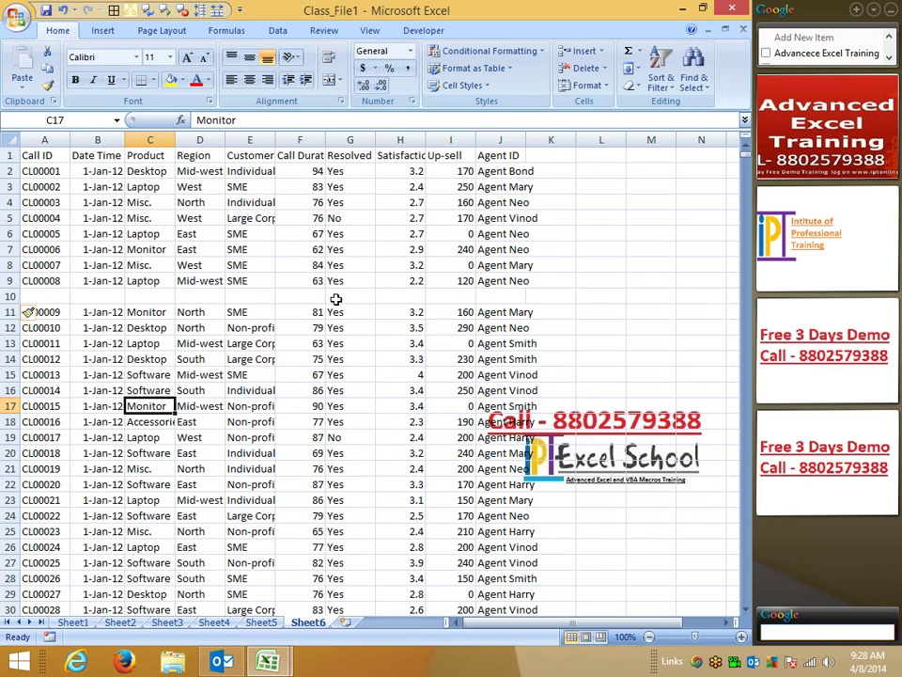
left_click(335, 299)
type("1")
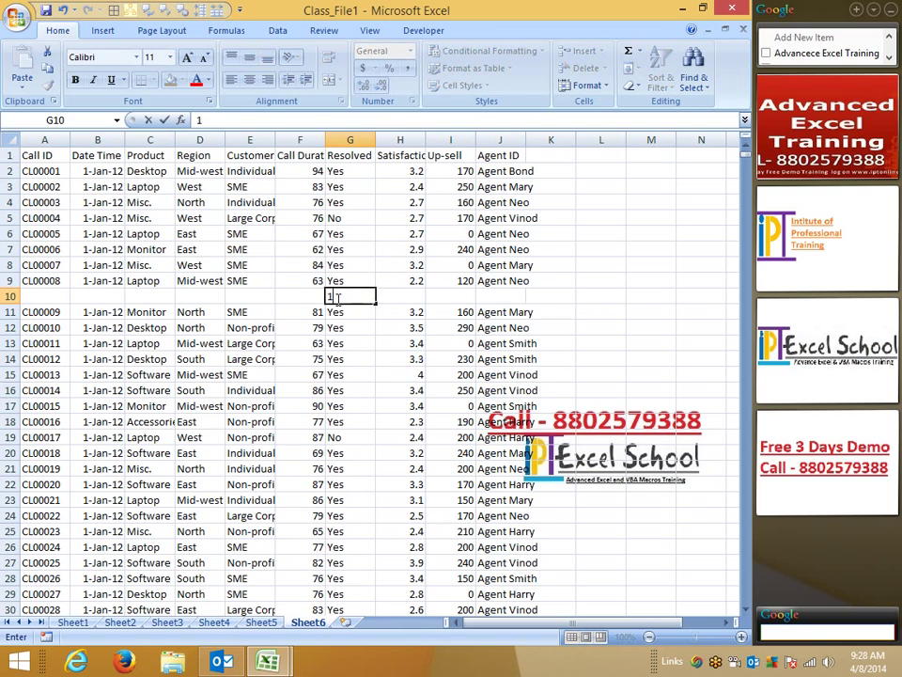
left_click(344, 326)
left_click(94, 202)
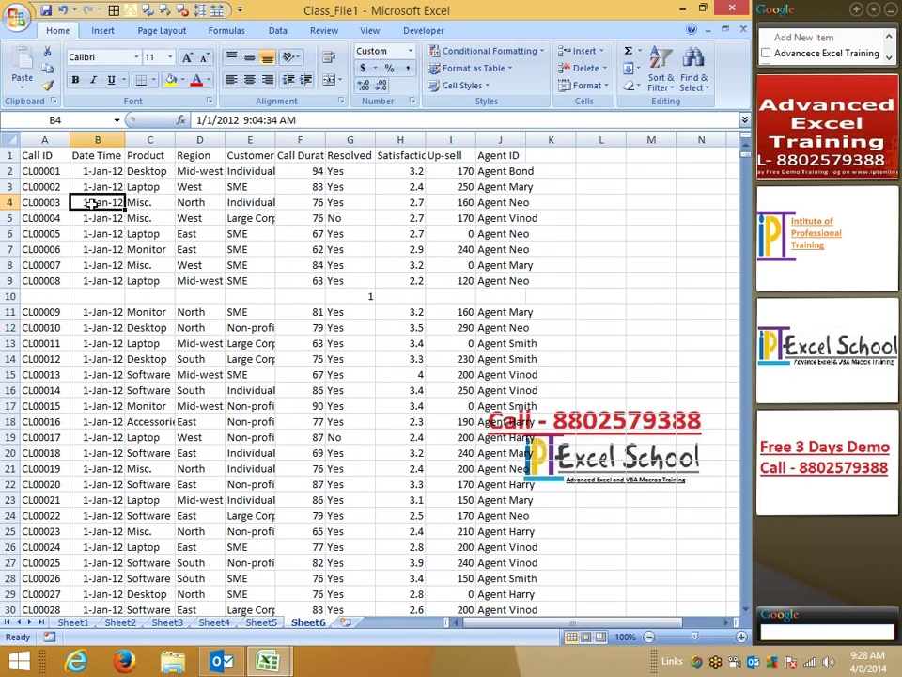
key("ctrl+a")
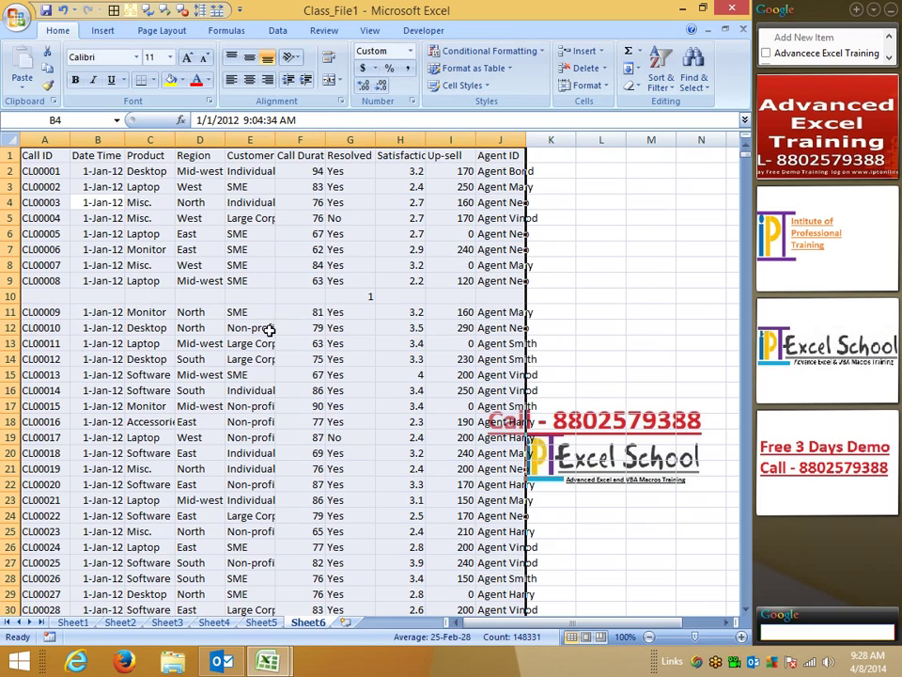
left_click(282, 328)
left_click(366, 296)
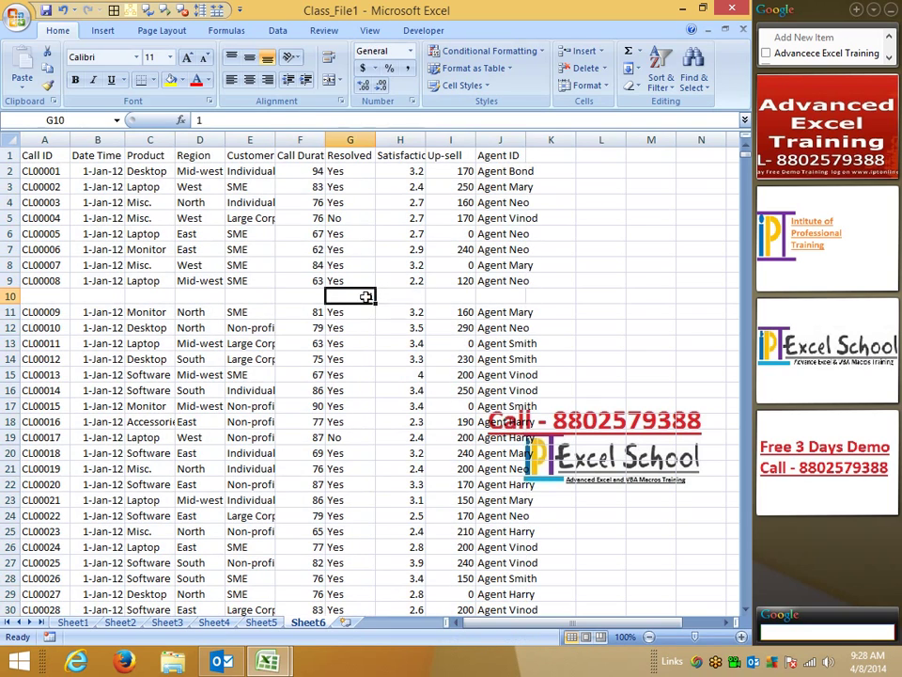
left_click(253, 232)
key("ctrl+a")
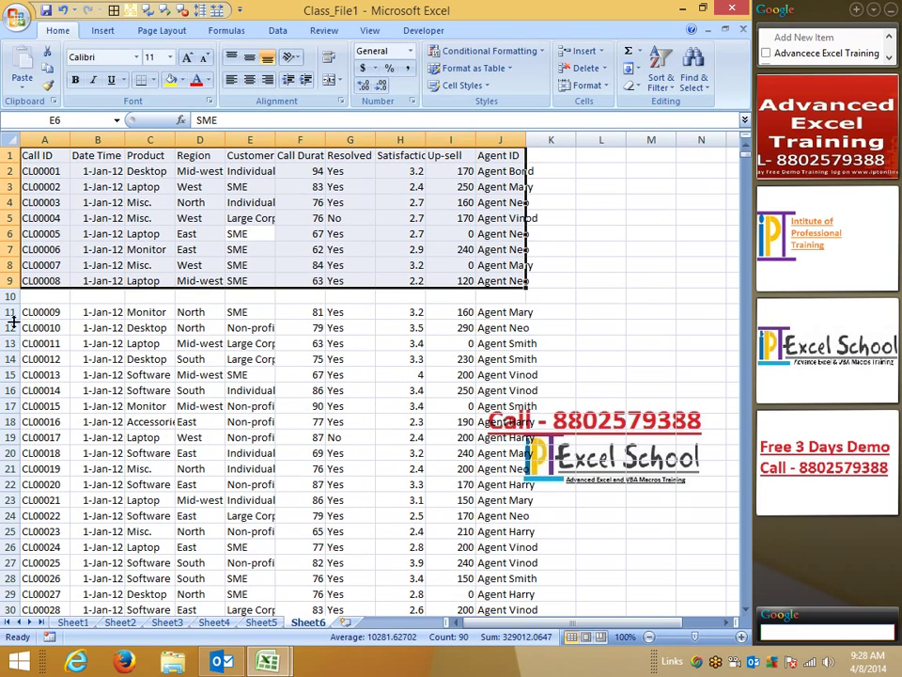
left_click(8, 296)
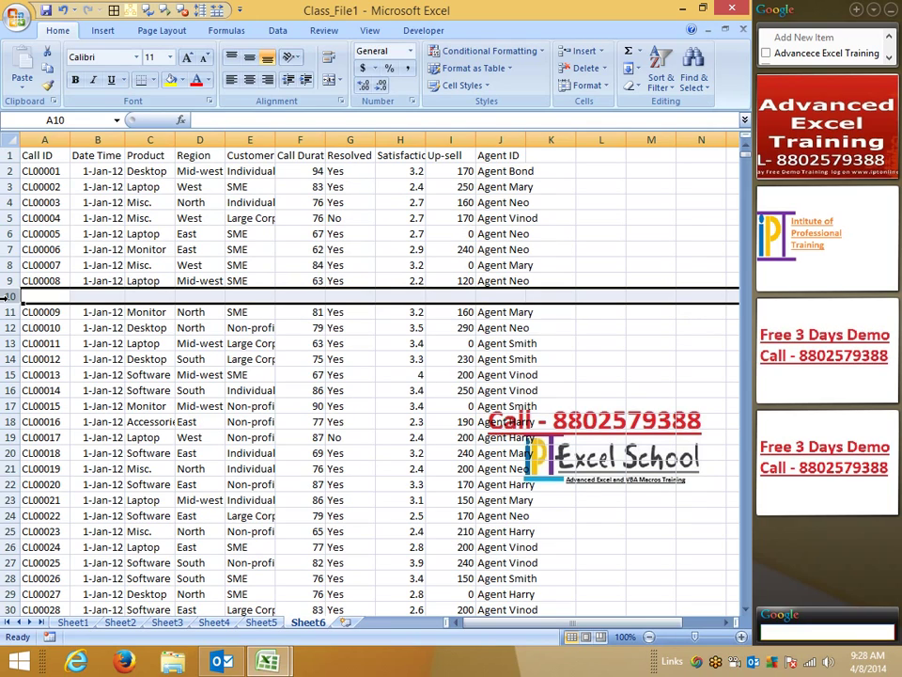
- Delete the blank row 10 and return to the first record in A2
right_click(15, 298)
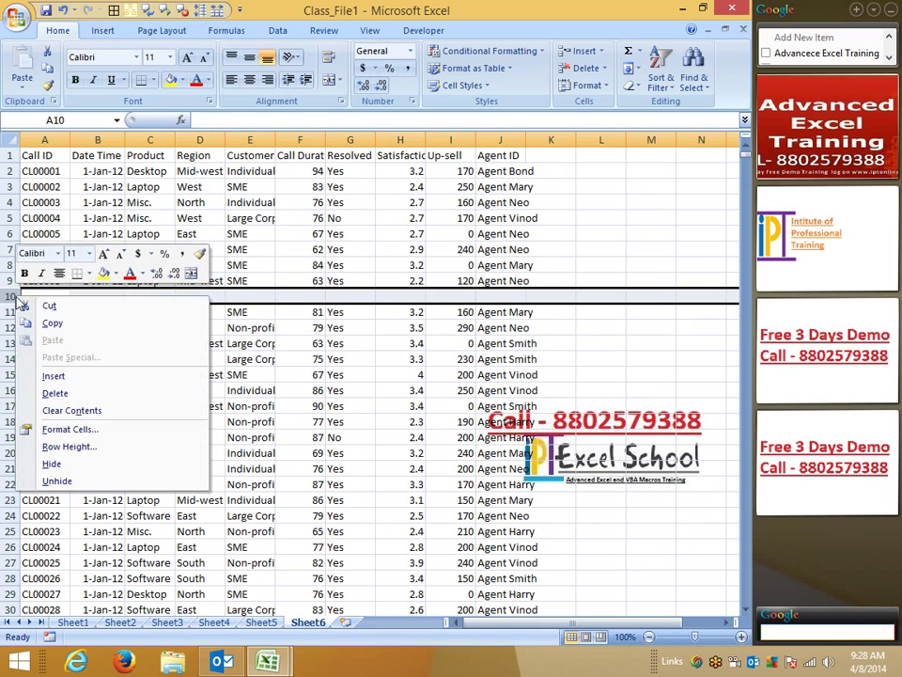
left_click(54, 393)
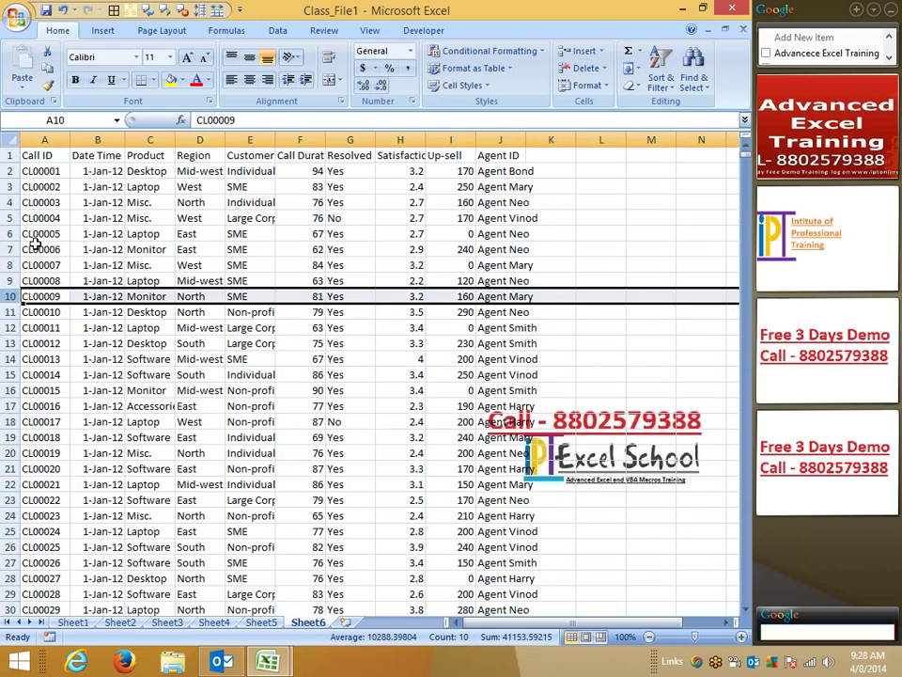
left_click(40, 173)
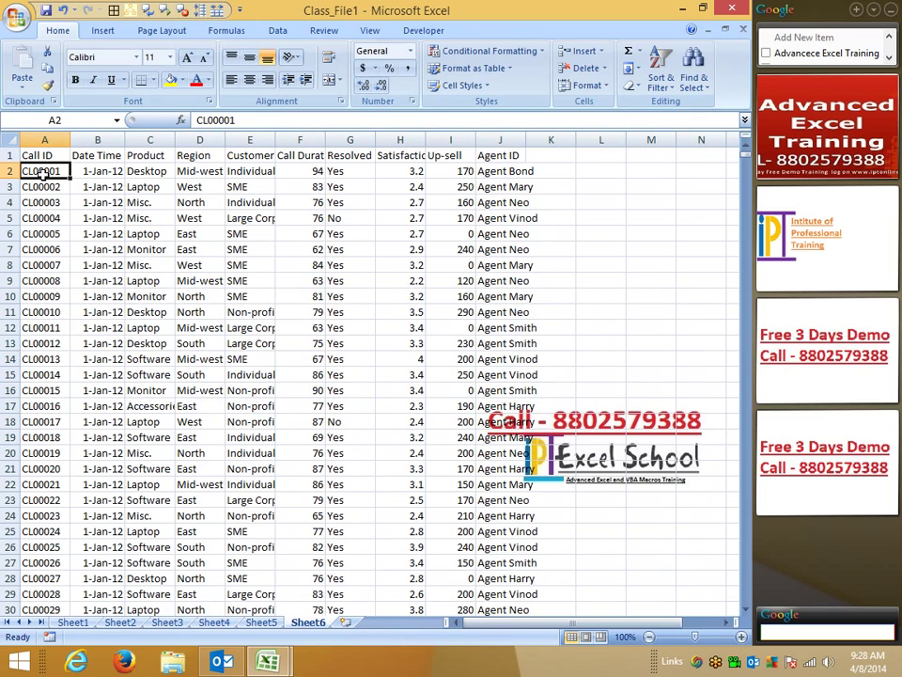
- Select the Product heading C1 and bring up the Sort & Filter options
left_click(150, 155)
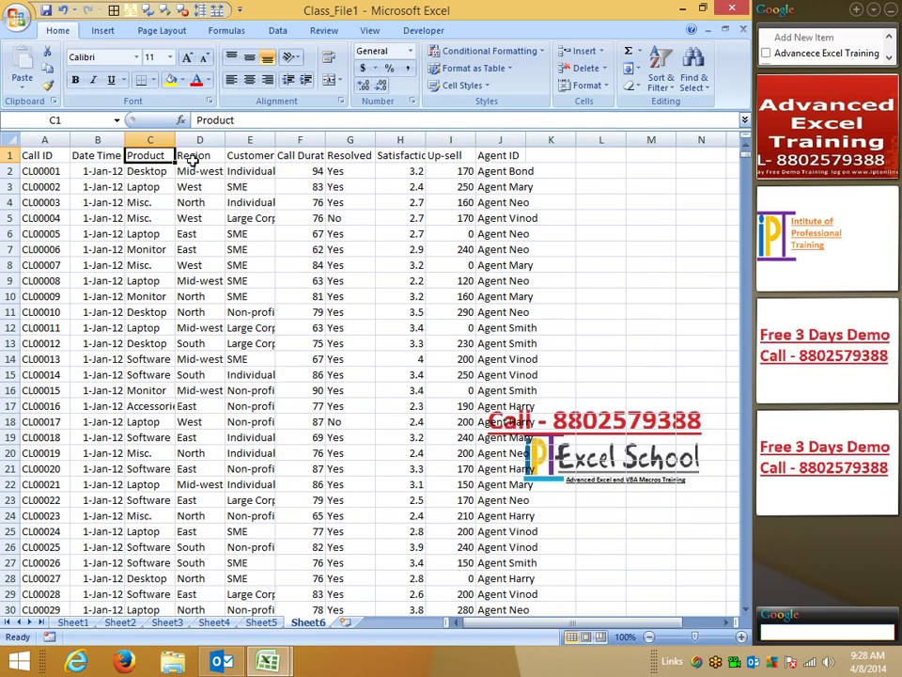
left_click(661, 73)
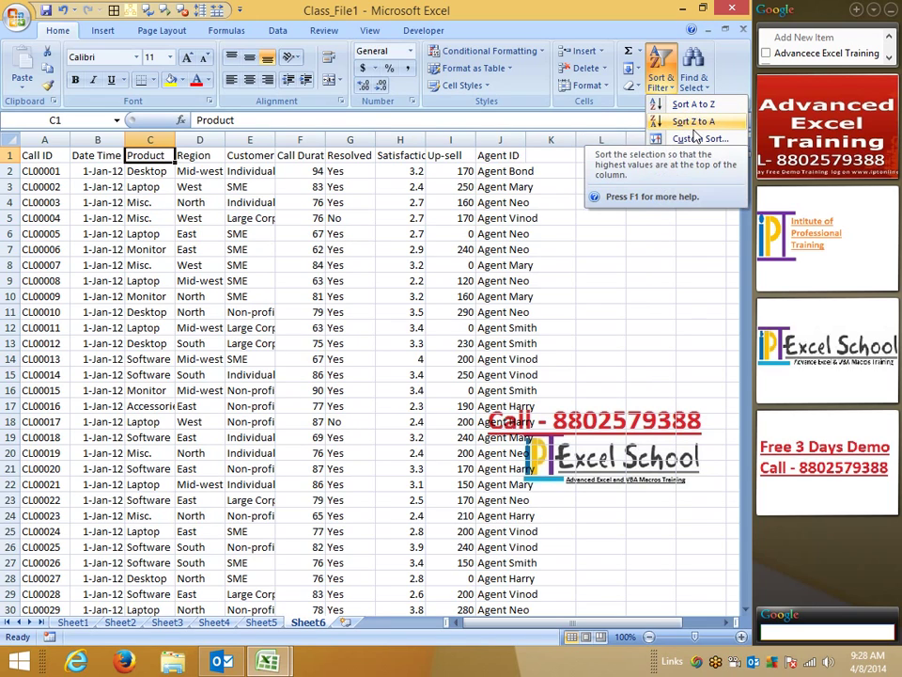
left_click(49, 135)
left_click(31, 160)
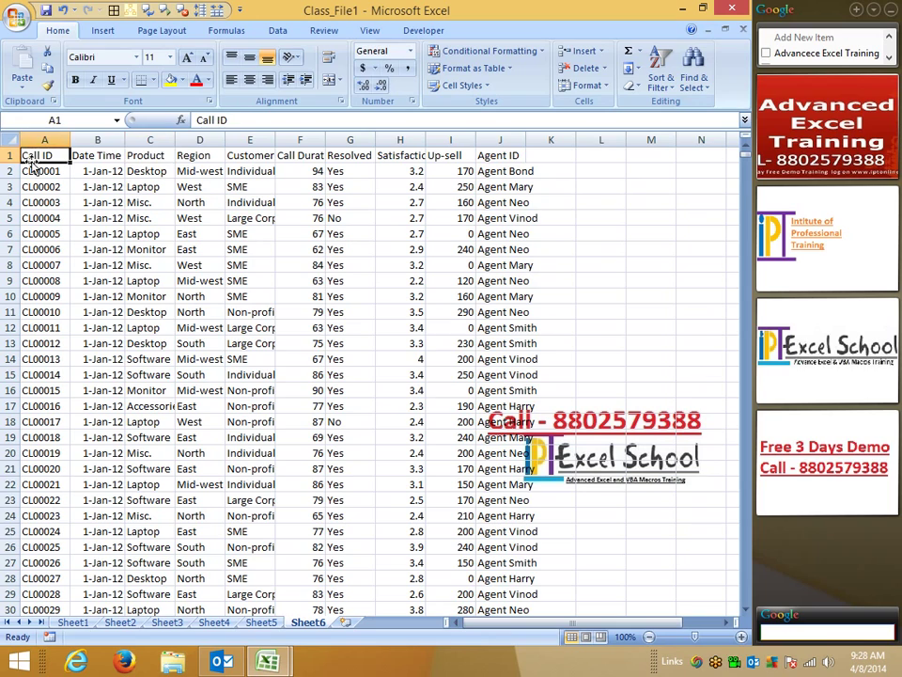
left_click(141, 154)
left_click(661, 70)
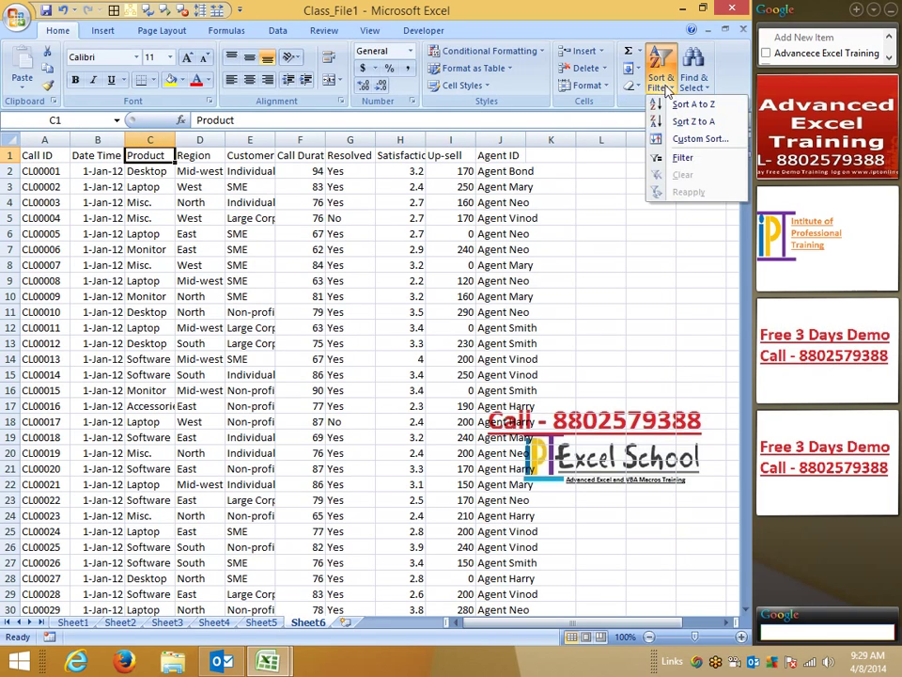
- Sort the records A to Z by Product and scroll through the results
left_click(694, 104)
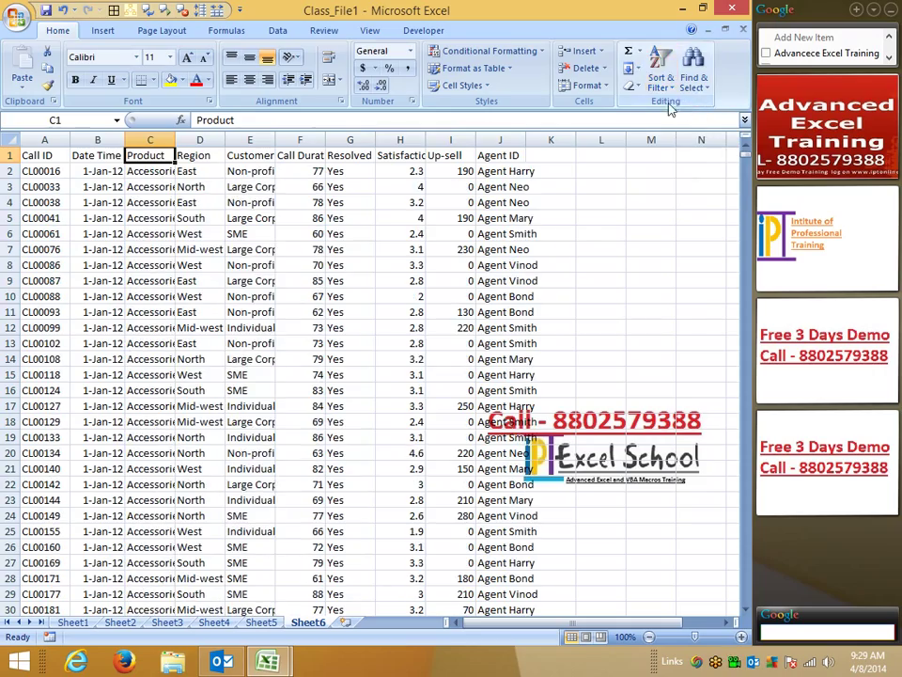
scroll(164, 437, "down", 13)
scroll(164, 437, "down", 15)
scroll(159, 439, "down", 8)
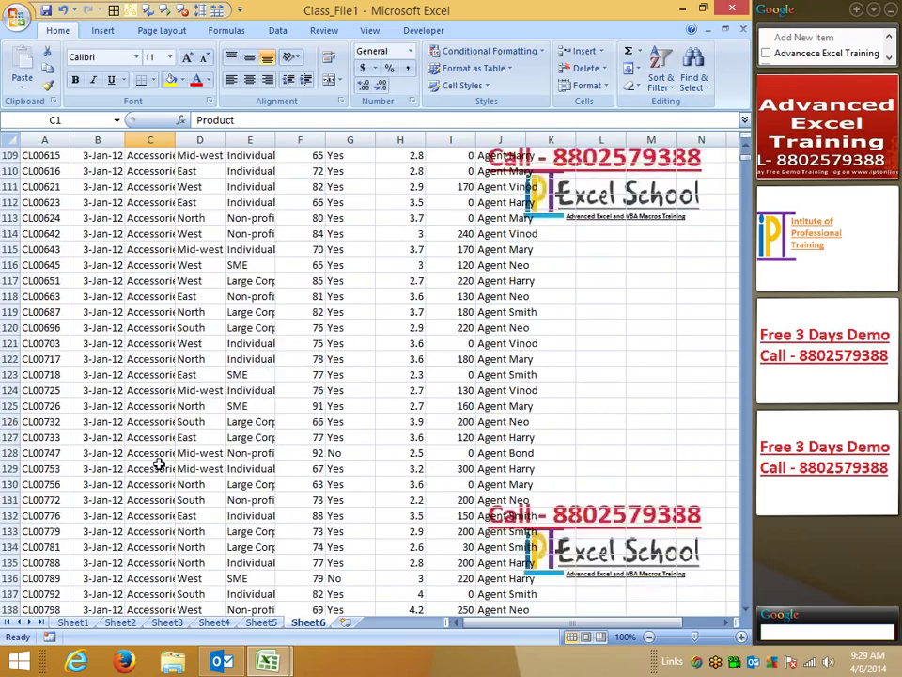
scroll(159, 461, "down", 15)
scroll(159, 461, "down", 16)
scroll(158, 489, "down", 14)
scroll(162, 488, "down", 12)
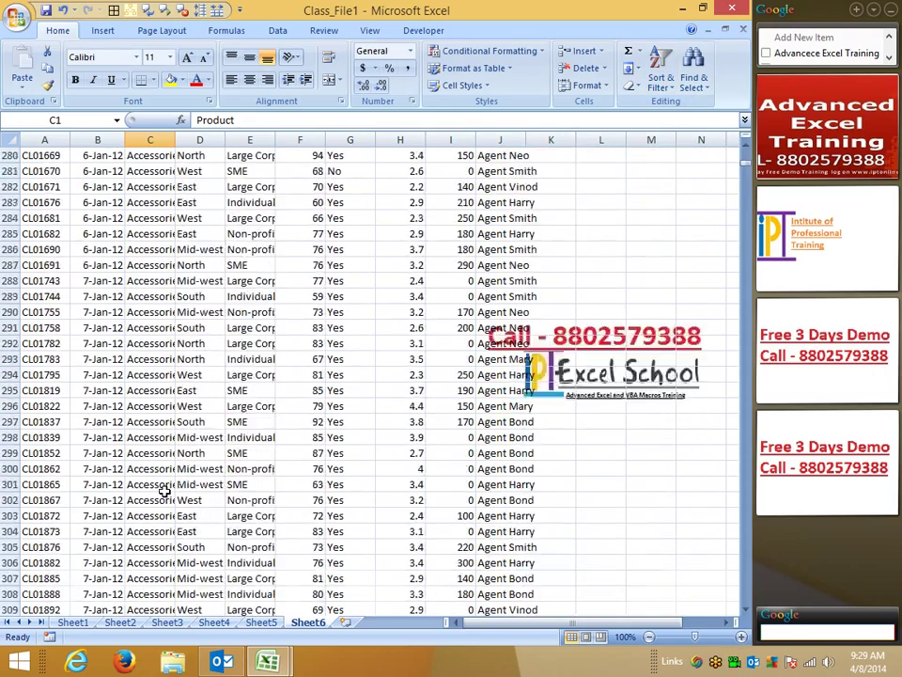
scroll(164, 486, "down", 8)
left_click_drag(751, 161, 752, 279)
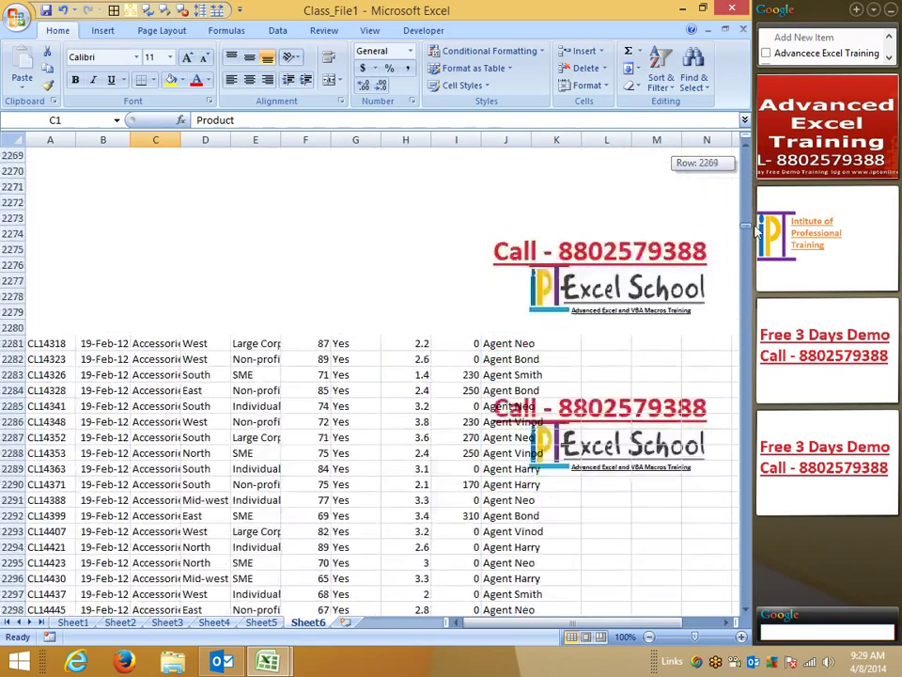
left_click_drag(752, 279, 749, 150)
- Inspect the Region order within the first Product group
left_click(199, 217)
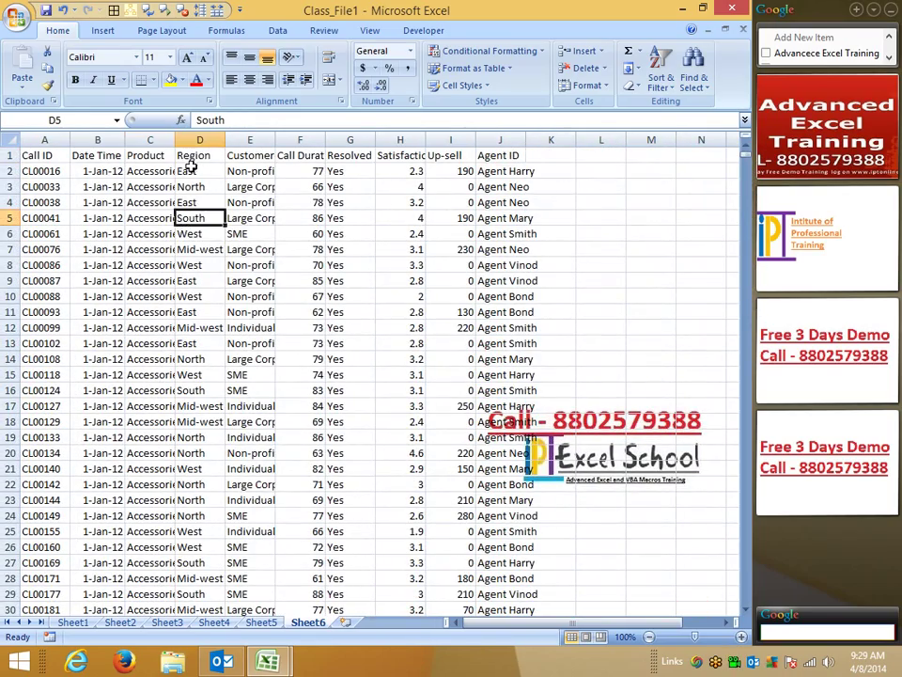
left_click_drag(188, 171, 187, 353)
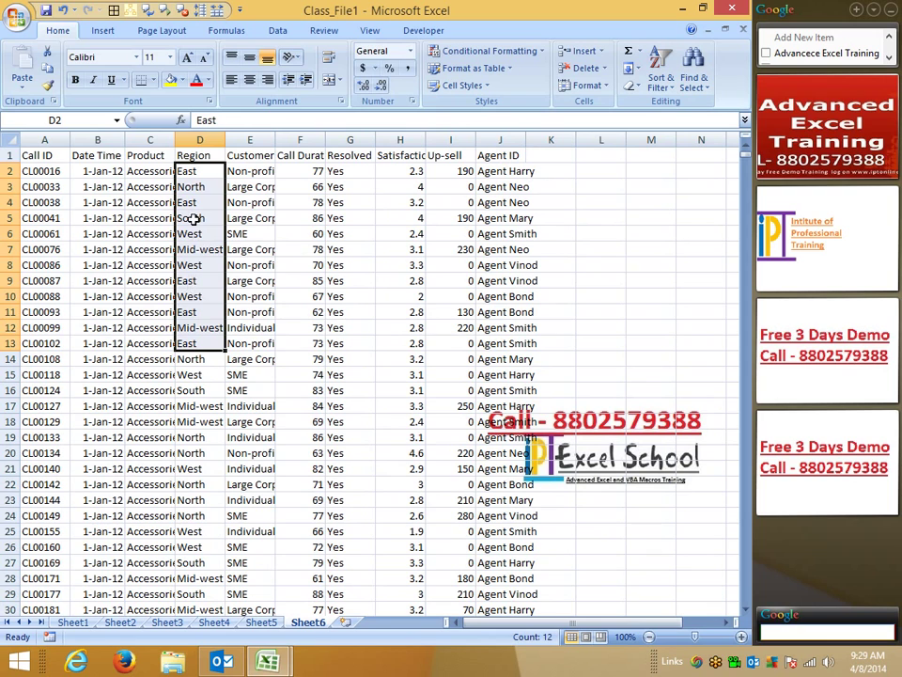
left_click(189, 171)
left_click(190, 200)
left_click(158, 172)
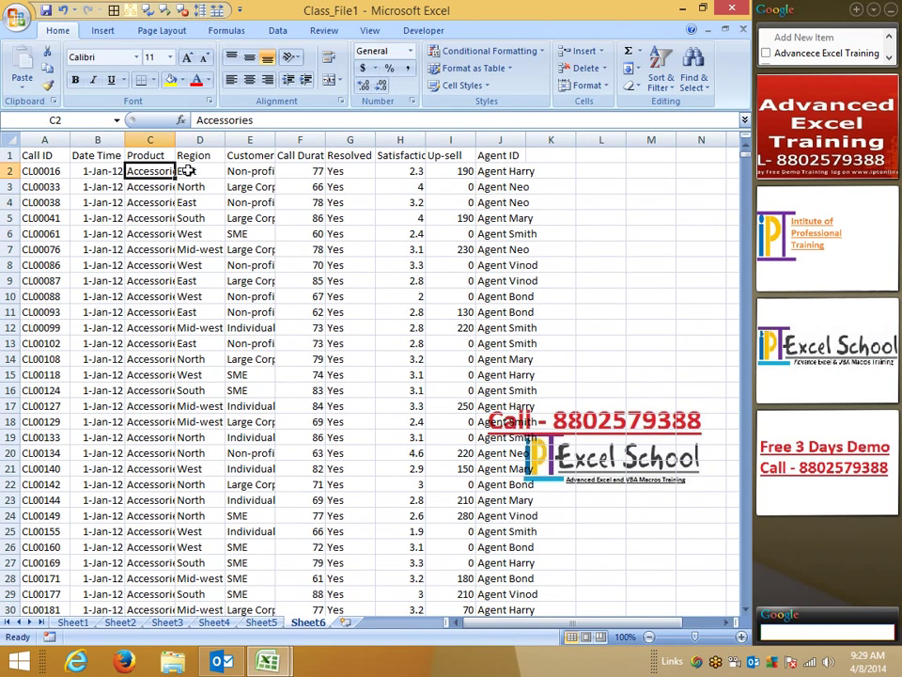
left_click(183, 170)
- Select the whole call table from A1 and open Custom Sort
left_click(33, 154)
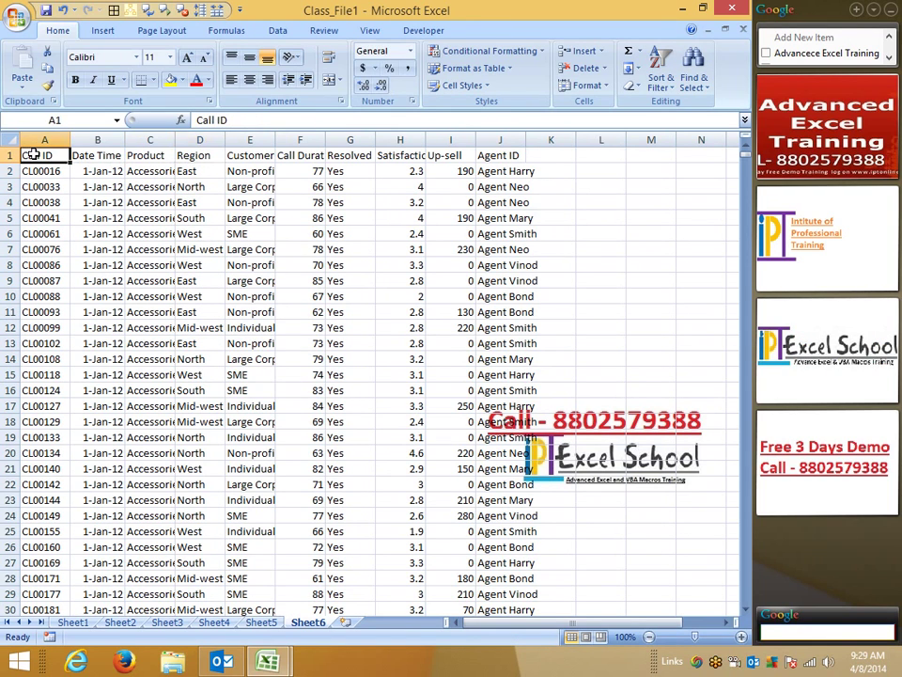
key("ctrl+shift+Right")
key("ctrl+shift+Down")
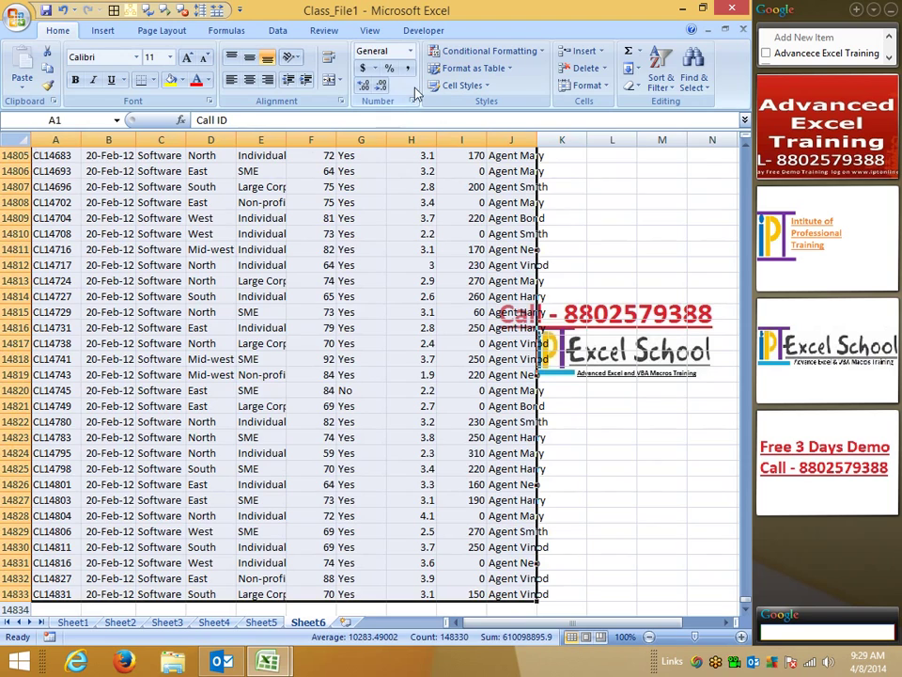
left_click(661, 82)
left_click(700, 139)
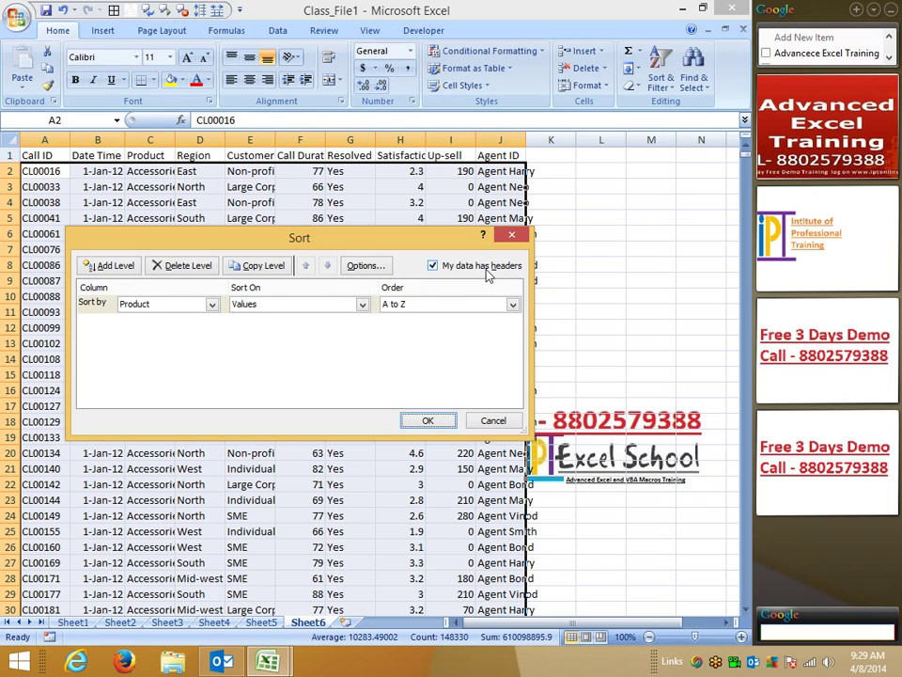
- With My data has headers checked, set Product as the first sort column
left_click(445, 270)
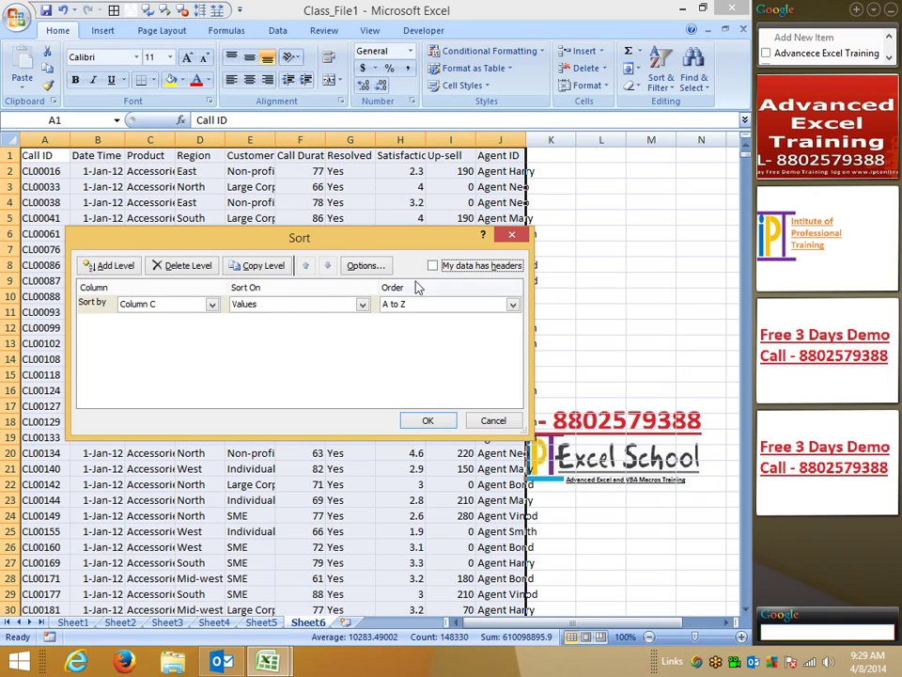
left_click(211, 304)
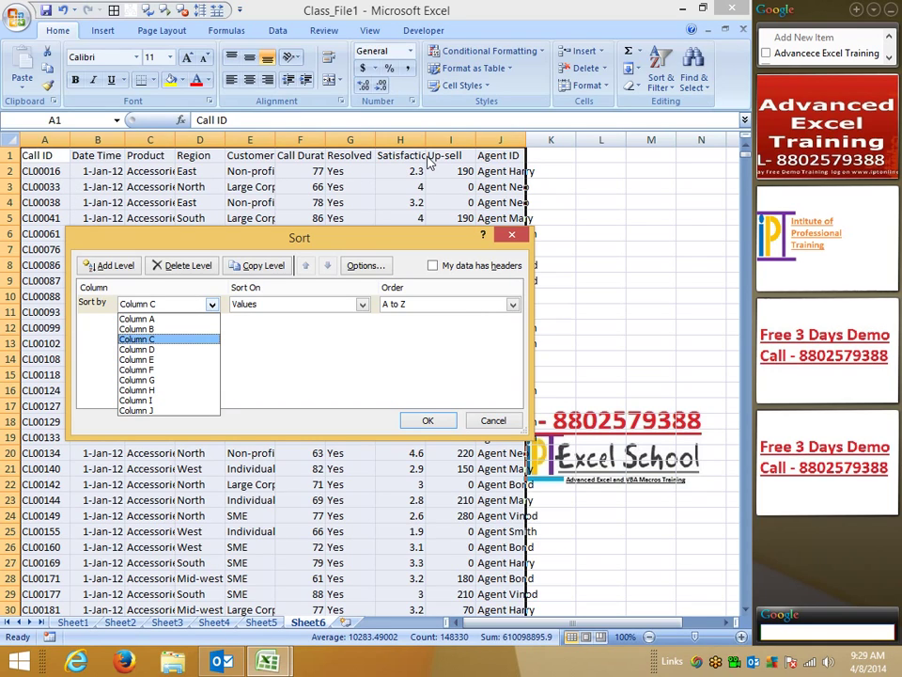
left_click(376, 363)
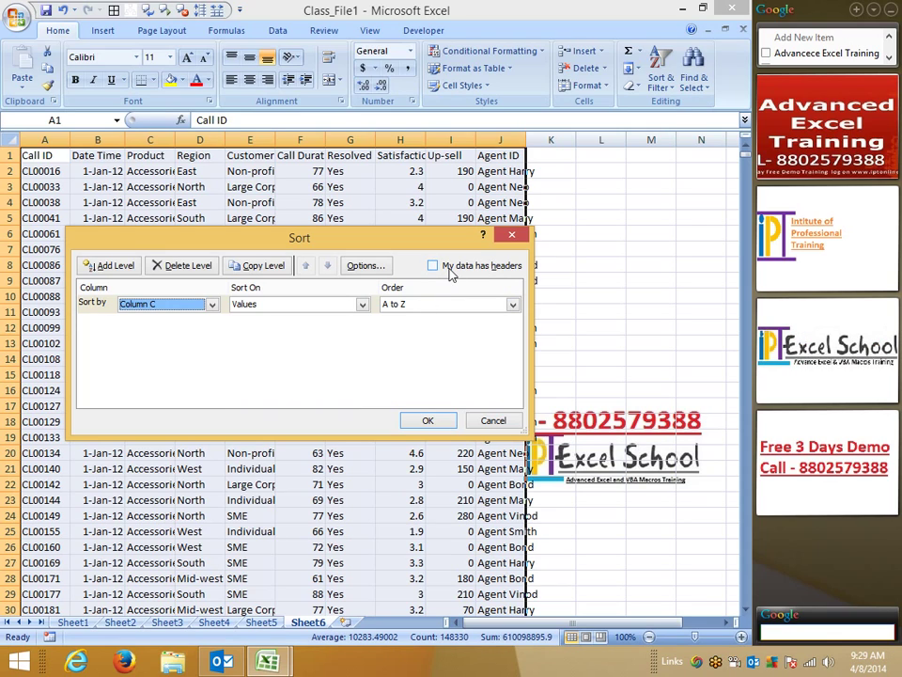
left_click(451, 273)
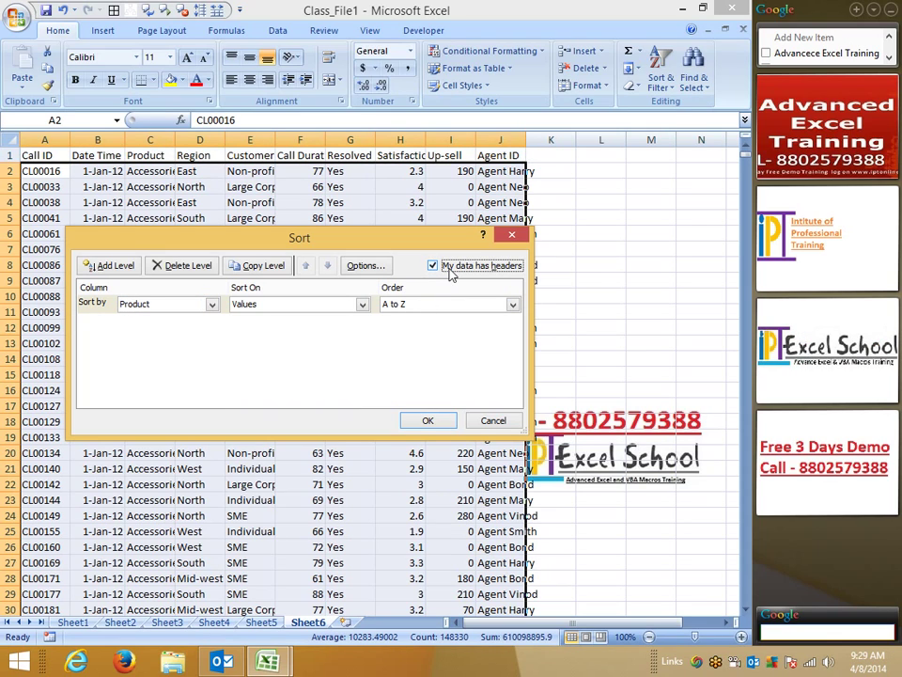
left_click(156, 309)
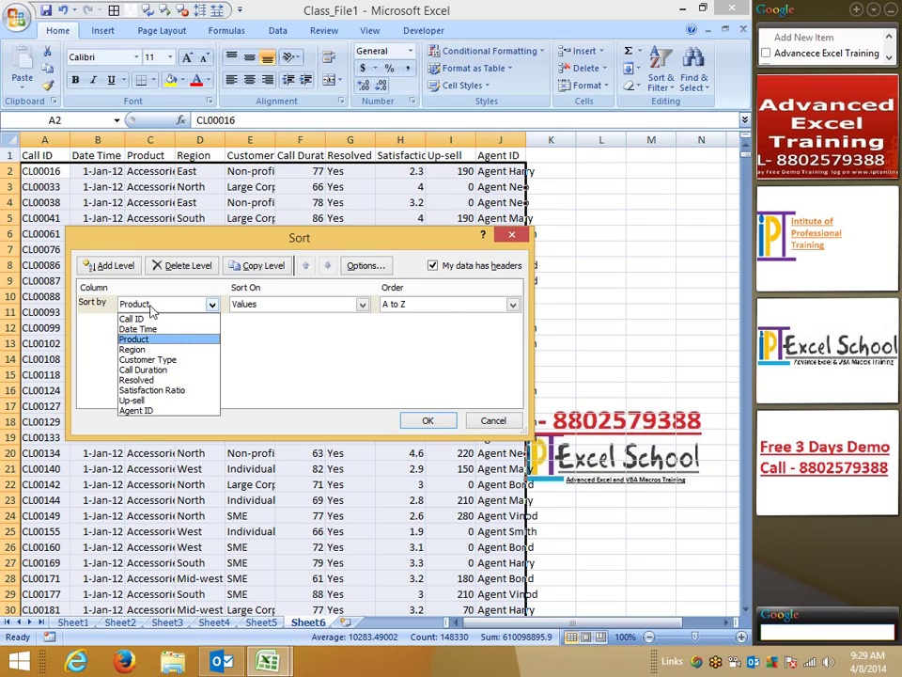
left_click(177, 336)
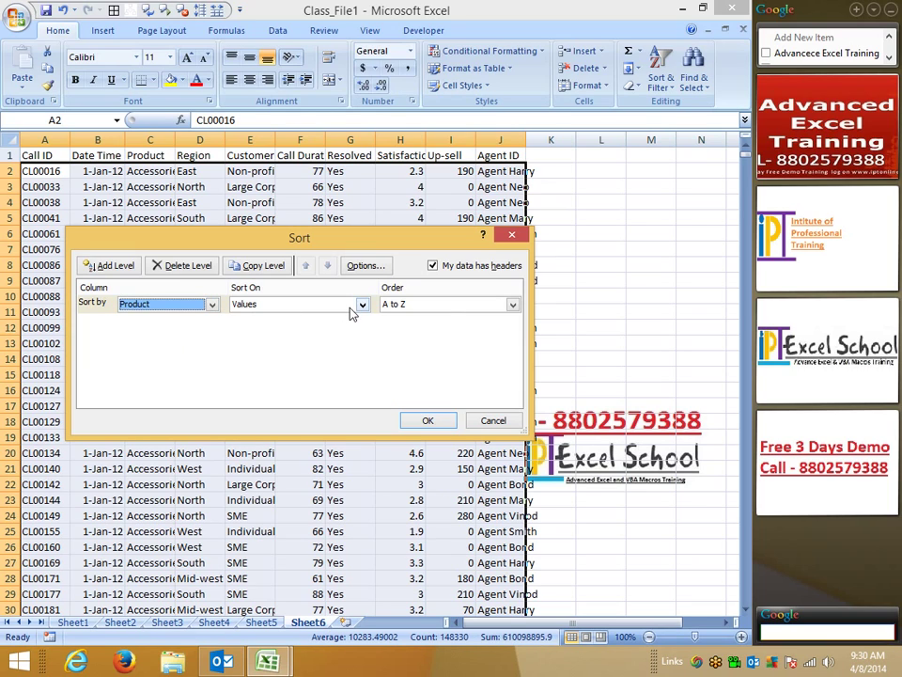
- Add Region, A to Z, as the second sort level
left_click(108, 267)
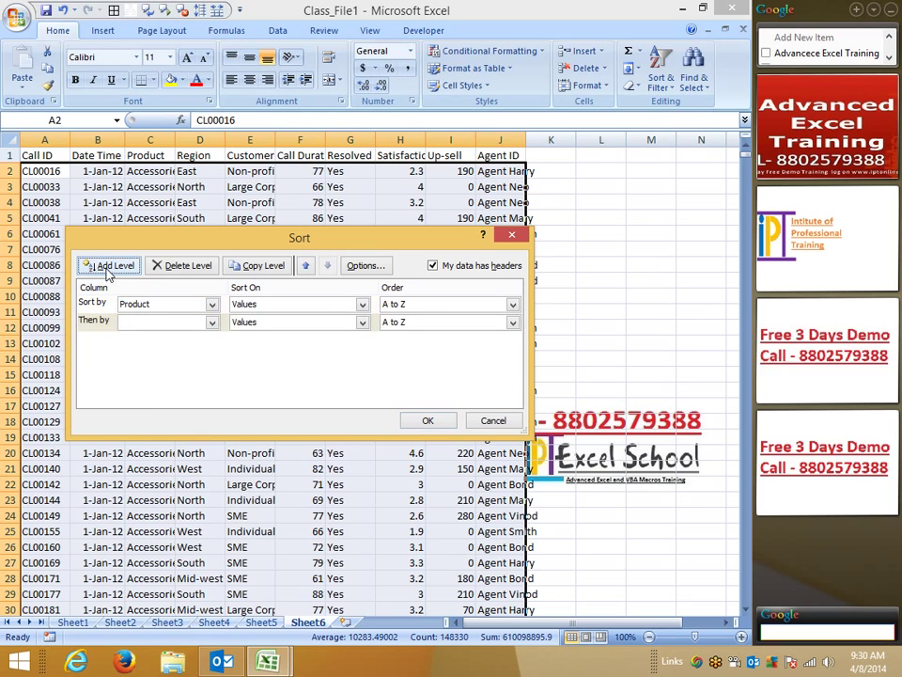
left_click(132, 325)
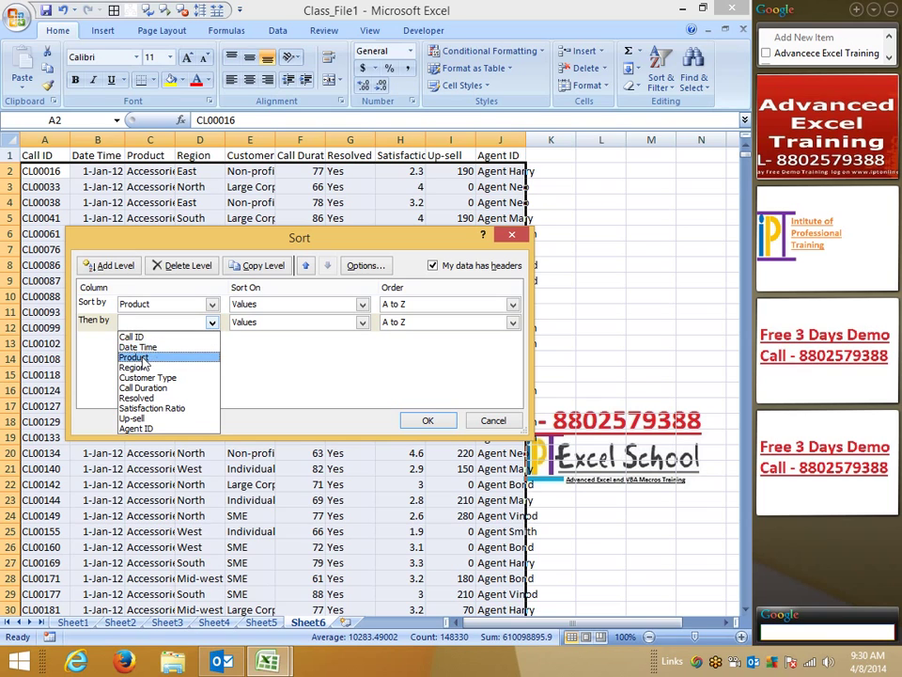
left_click(137, 366)
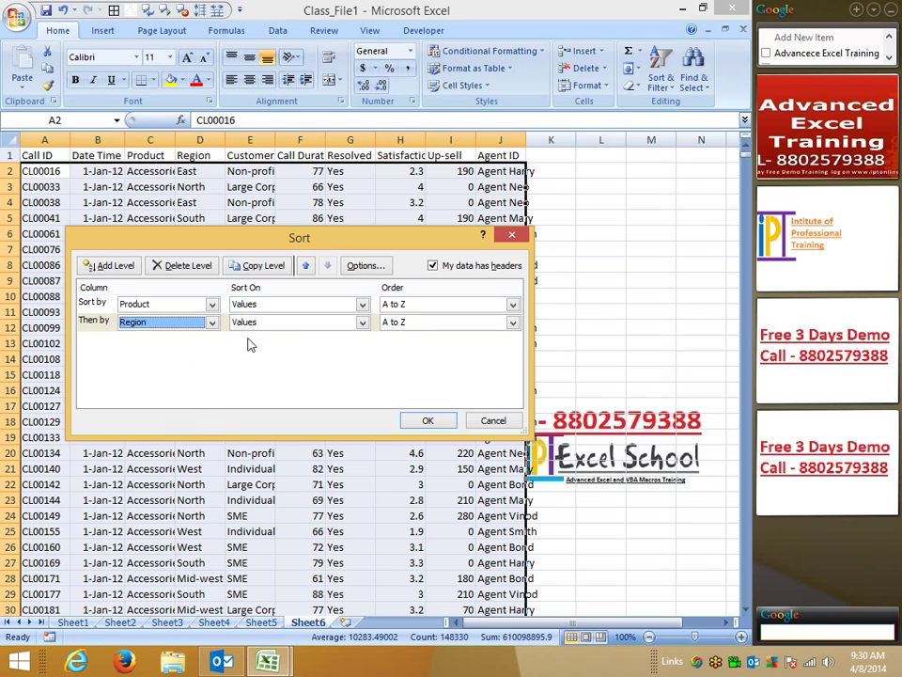
left_click(401, 326)
left_click(427, 420)
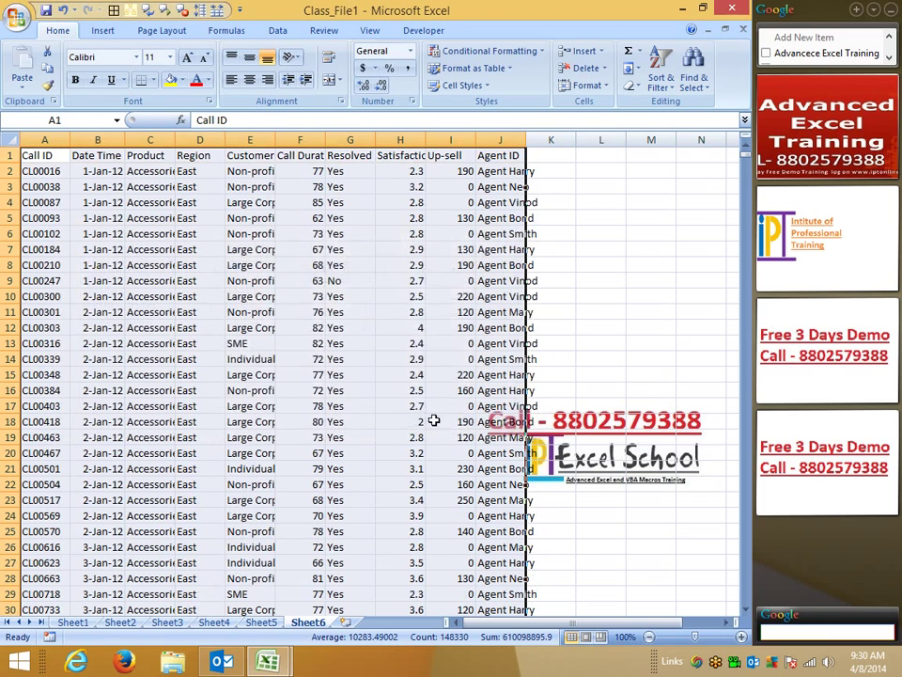
left_click_drag(149, 171, 150, 304)
left_click_drag(200, 202, 199, 312)
scroll(211, 435, "down", 6)
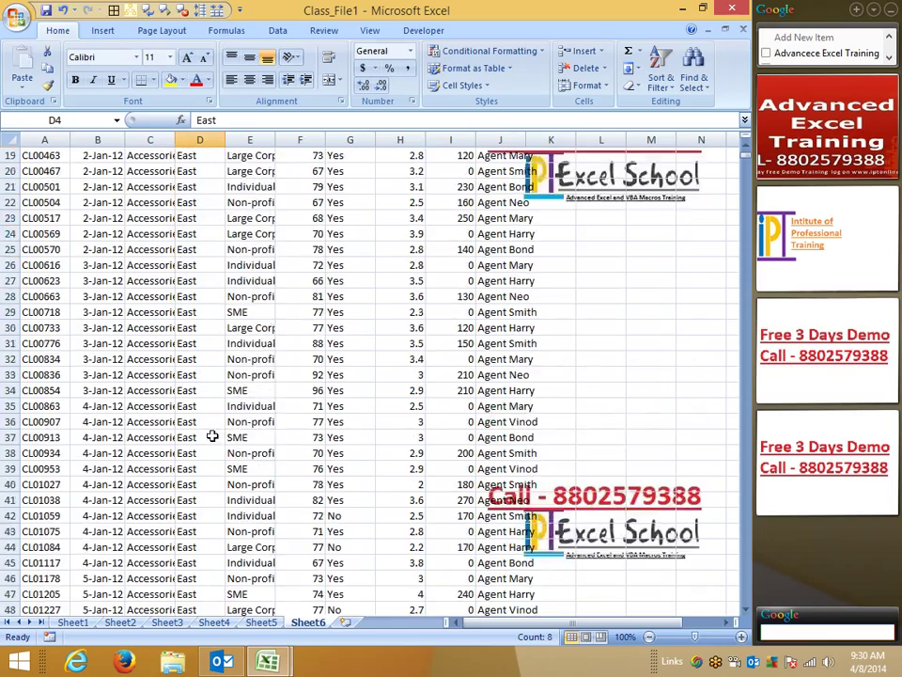
scroll(204, 468, "down", 15)
scroll(204, 468, "down", 16)
scroll(202, 476, "down", 13)
scroll(202, 476, "down", 11)
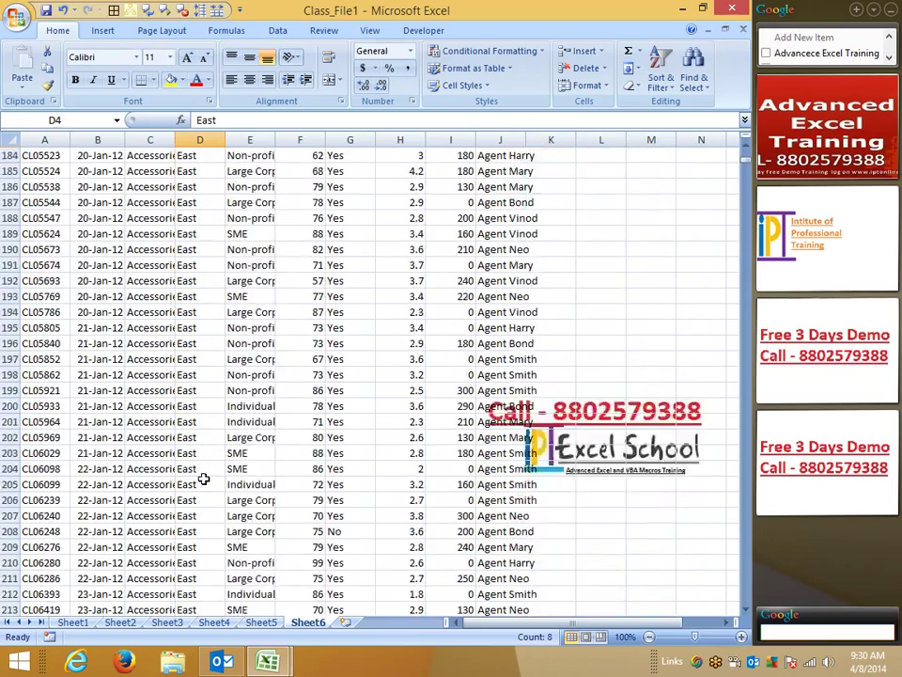
scroll(203, 479, "down", 18)
scroll(203, 478, "down", 13)
scroll(204, 478, "down", 14)
scroll(203, 477, "down", 10)
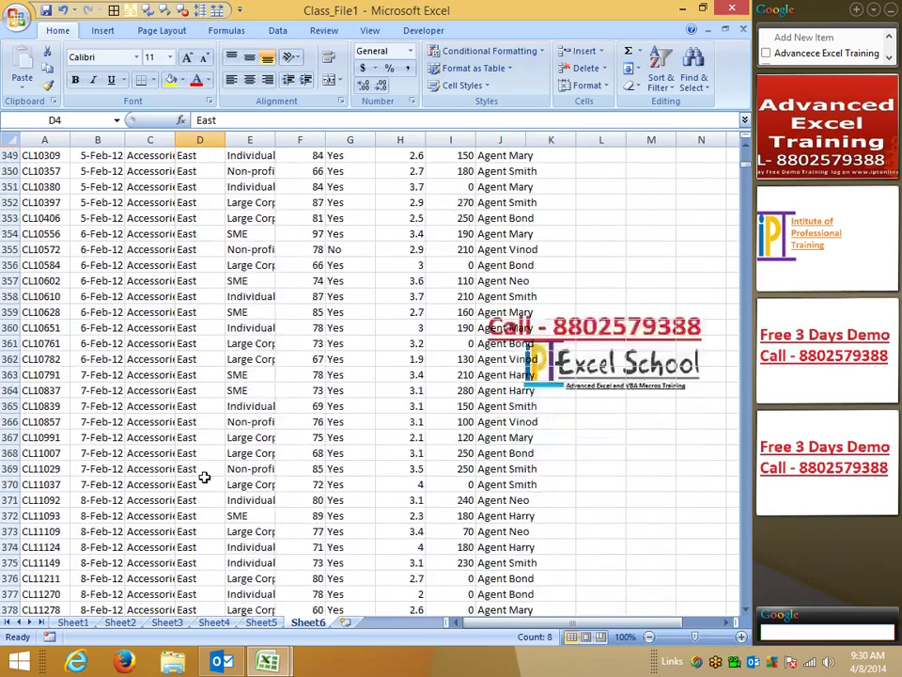
scroll(203, 477, "down", 14)
mouse_move(749, 162)
left_mouse_down()
mouse_move(748, 188)
mouse_move(748, 122)
left_mouse_up()
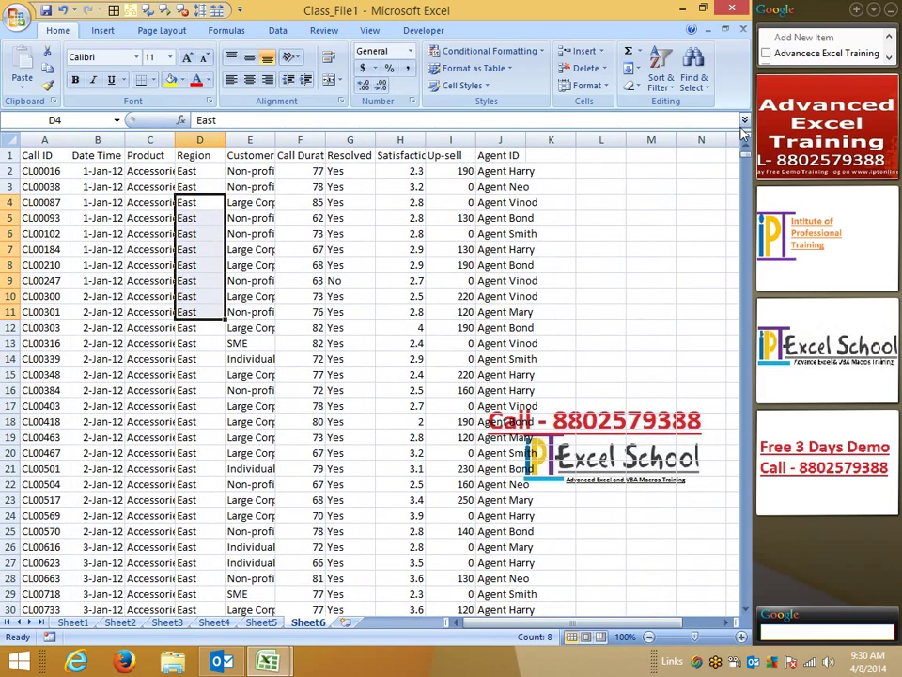
left_click_drag(39, 171, 564, 174)
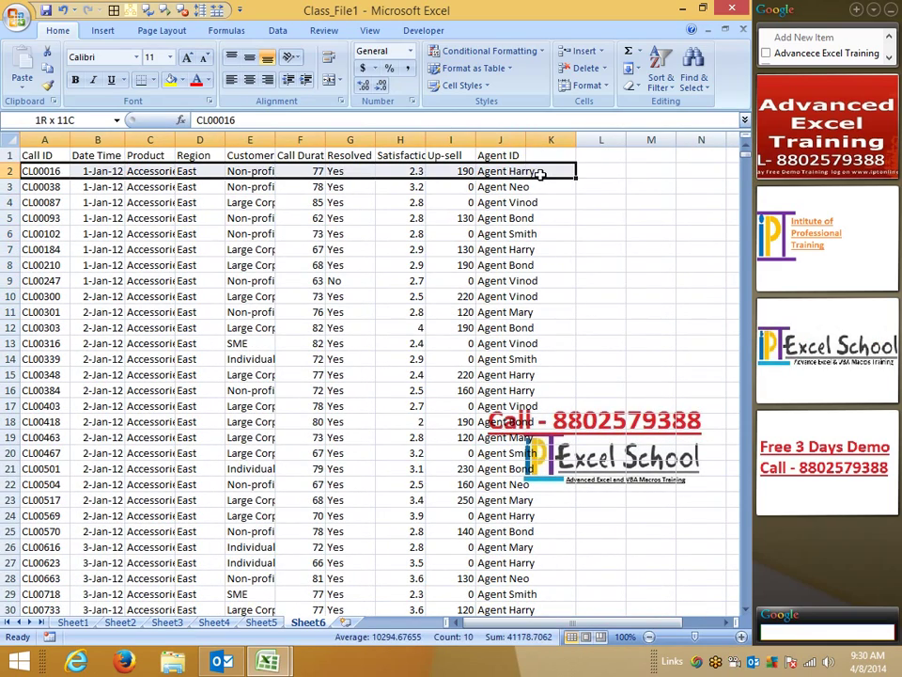
left_click(151, 219)
left_click(23, 153)
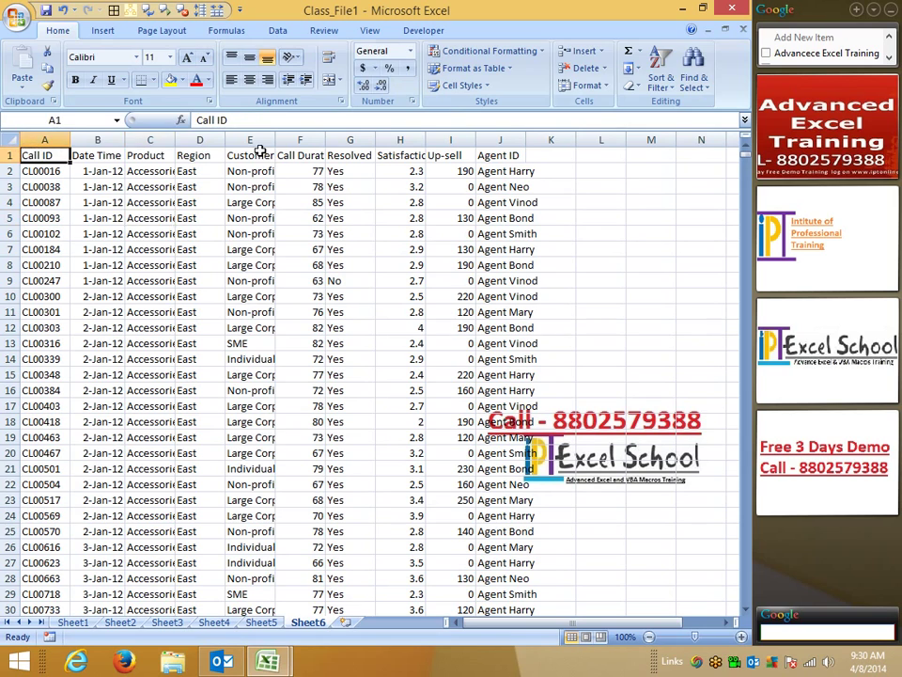
- Add Customer Type as a third sort level below Region and apply the sort
left_click(661, 78)
left_click(693, 138)
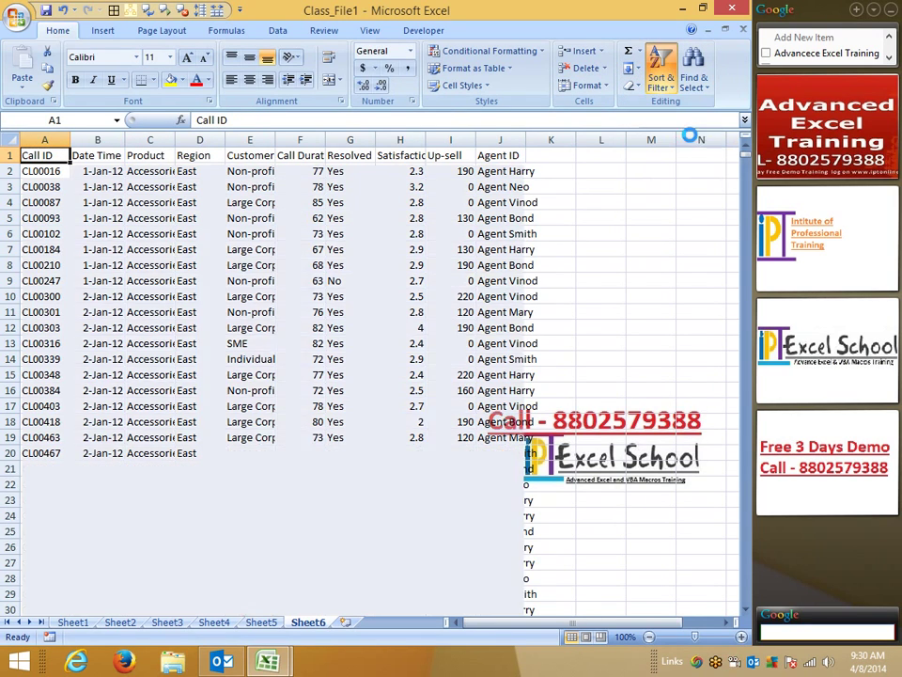
left_click(101, 265)
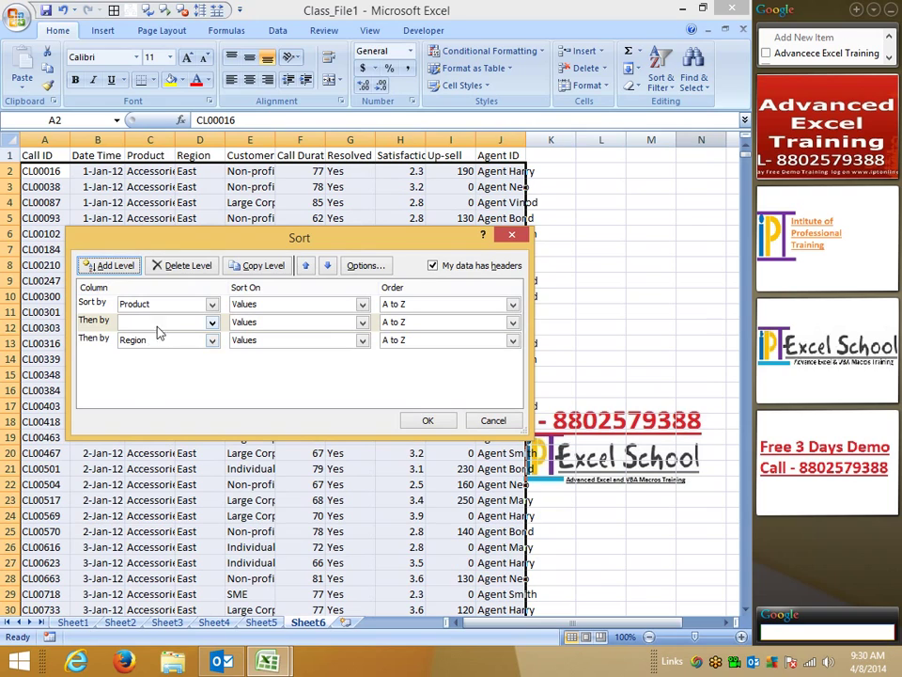
left_click(161, 324)
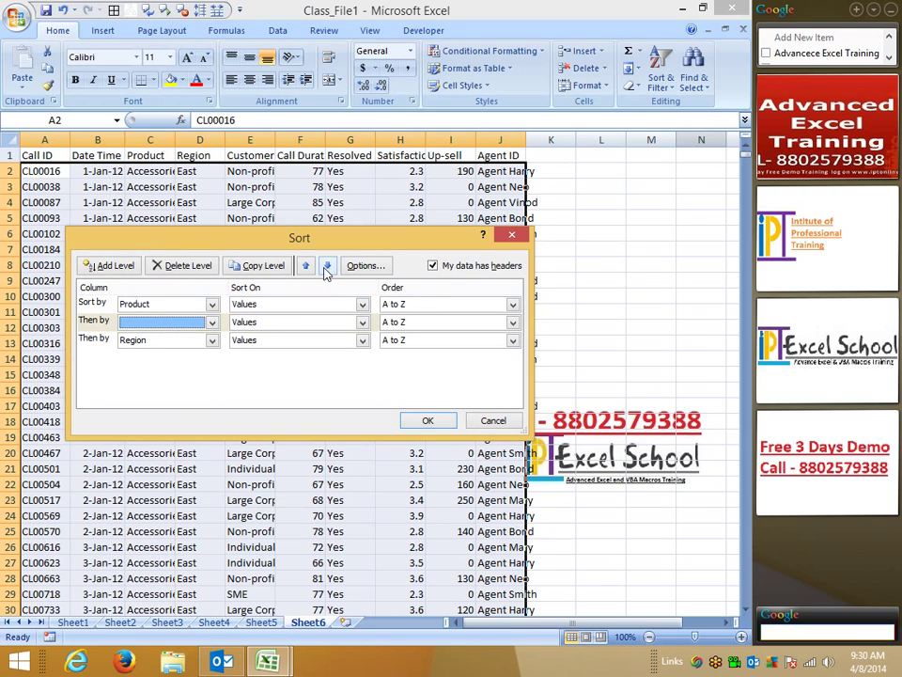
left_click(327, 265)
left_click(158, 341)
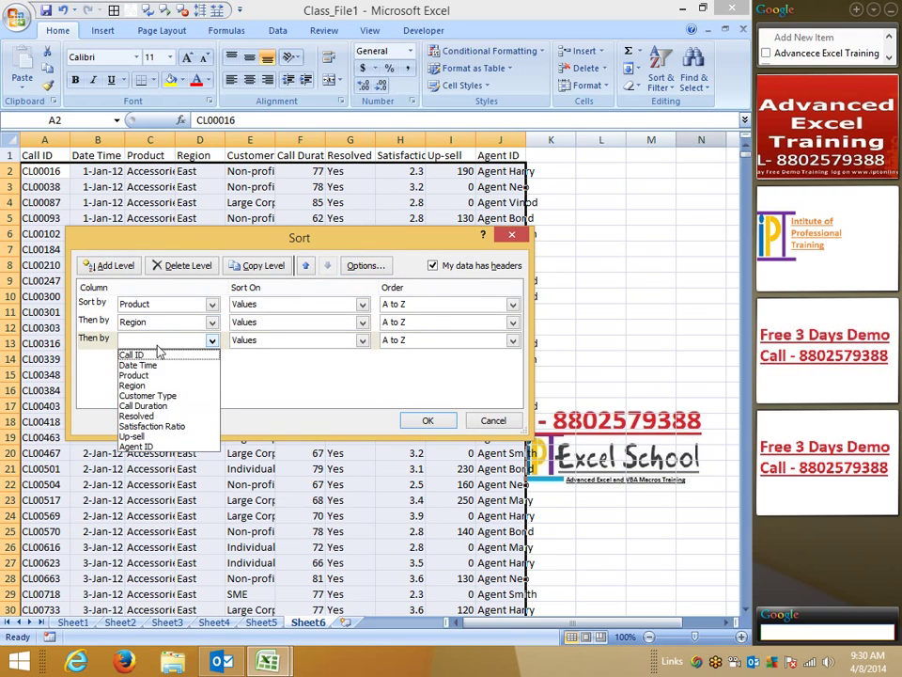
left_click(166, 400)
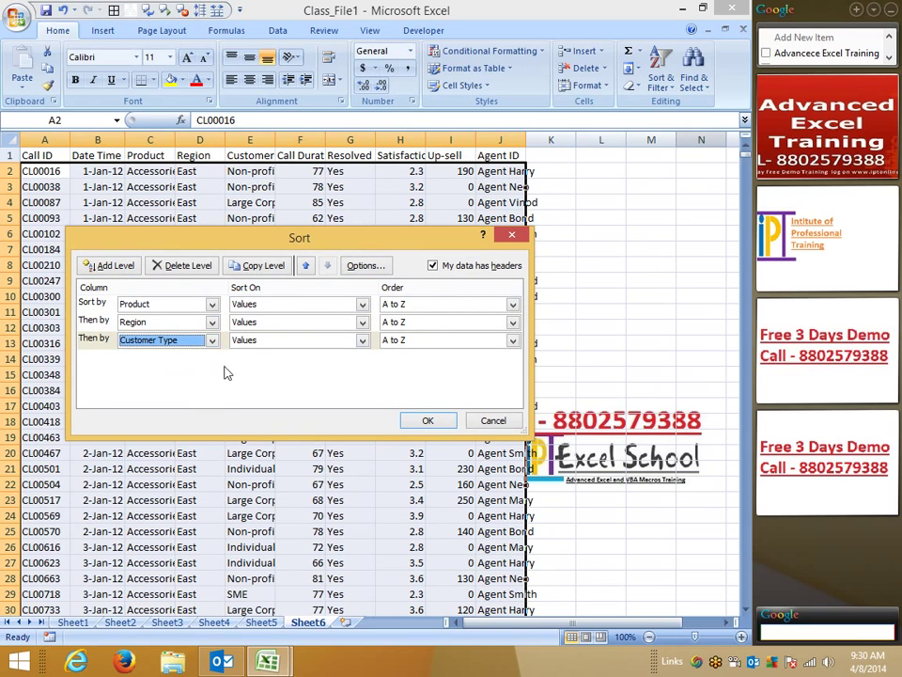
left_click(428, 420)
scroll(398, 413, "down", 7)
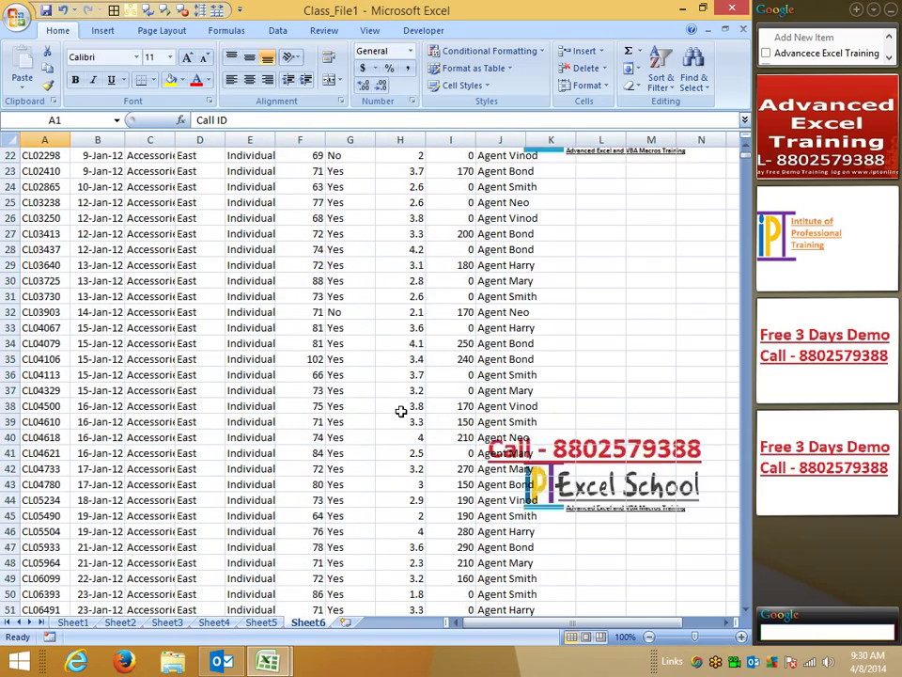
scroll(394, 416, "down", 12)
scroll(394, 414, "up", 6)
scroll(394, 414, "up", 12)
scroll(379, 316, "up", 1)
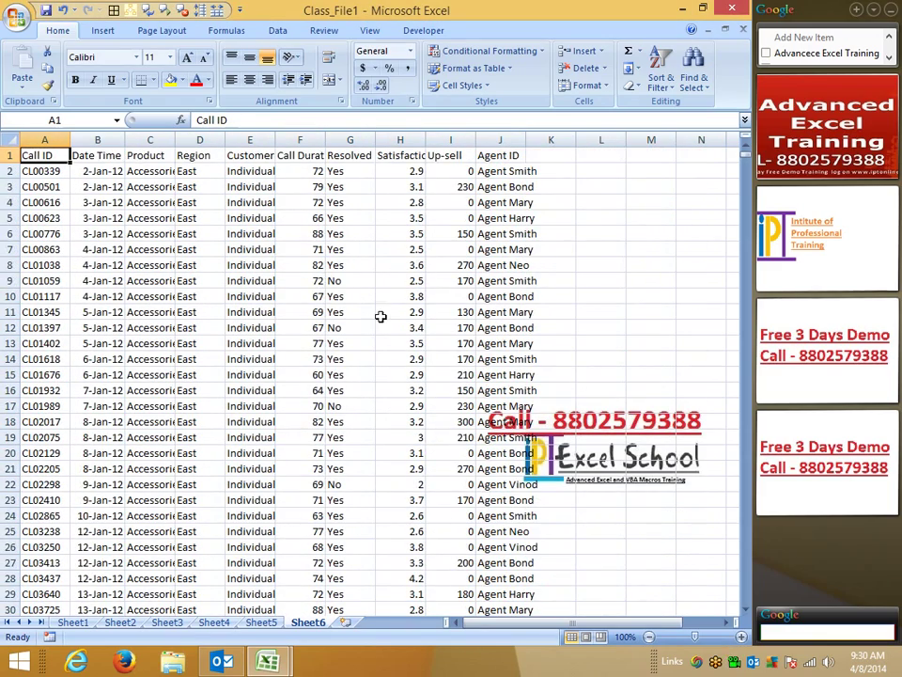
- Add Call Duration, smallest to largest, as a fourth sort level and apply it
left_click(660, 86)
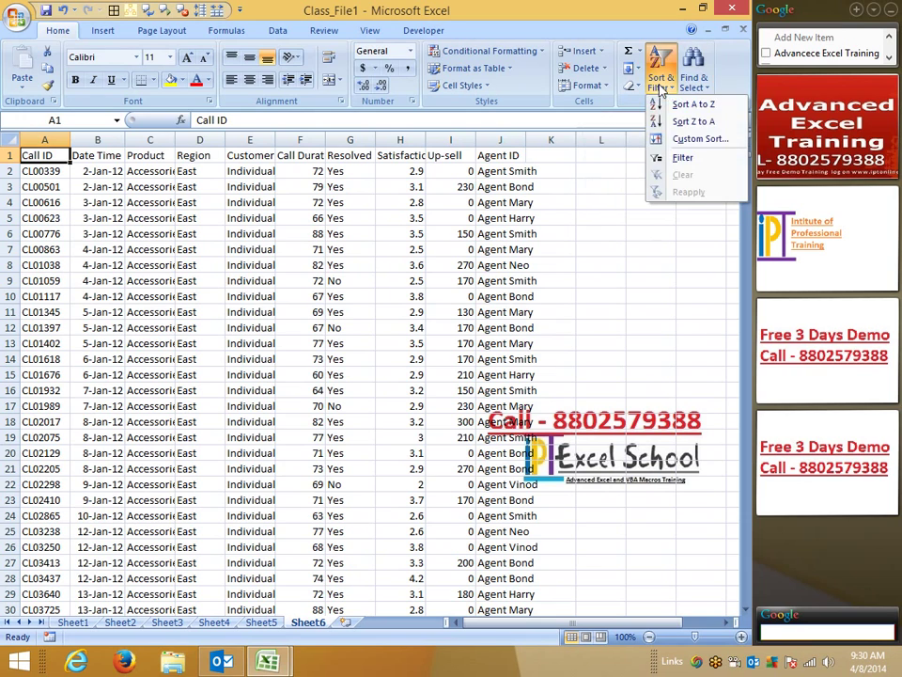
left_click(685, 141)
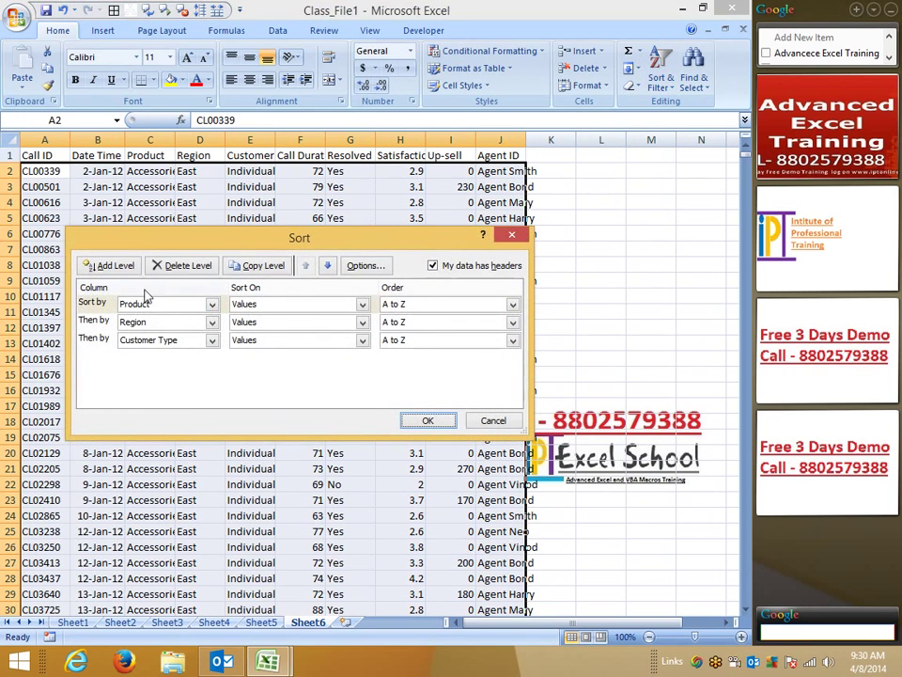
left_click(126, 340)
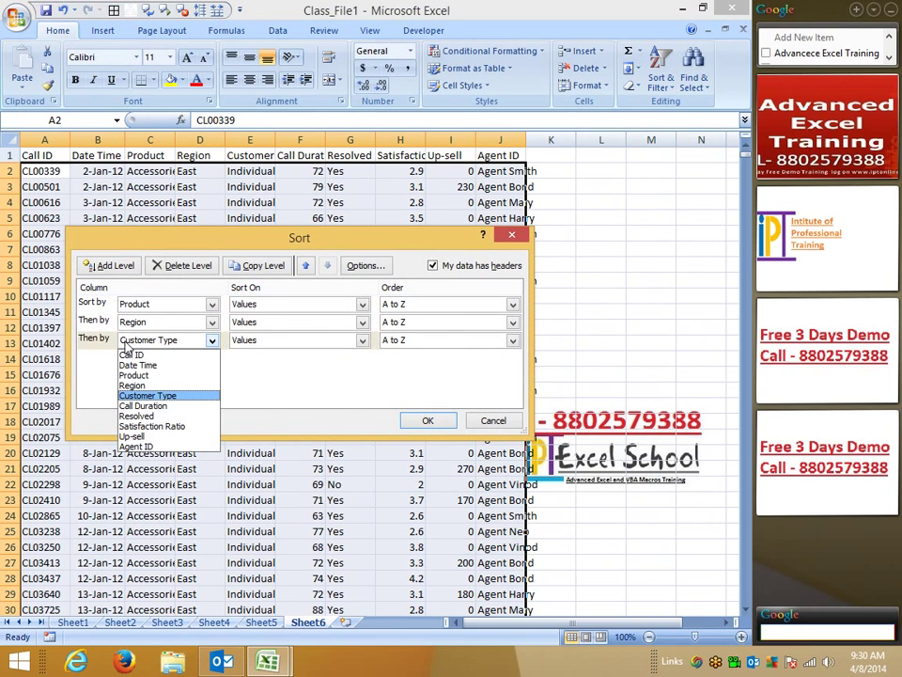
left_click(126, 346)
left_click(103, 265)
left_click(198, 358)
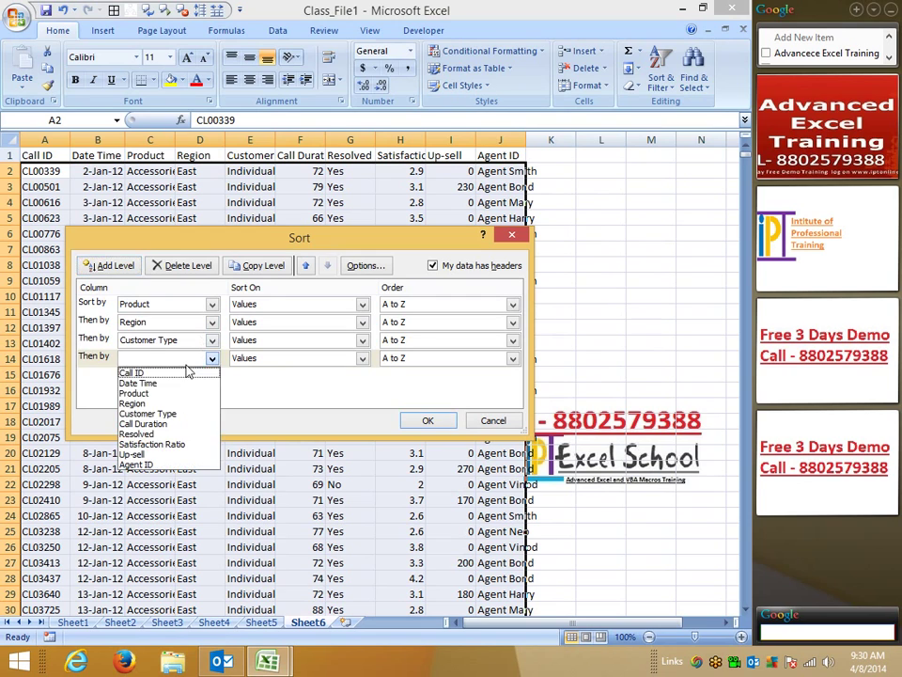
left_click(179, 424)
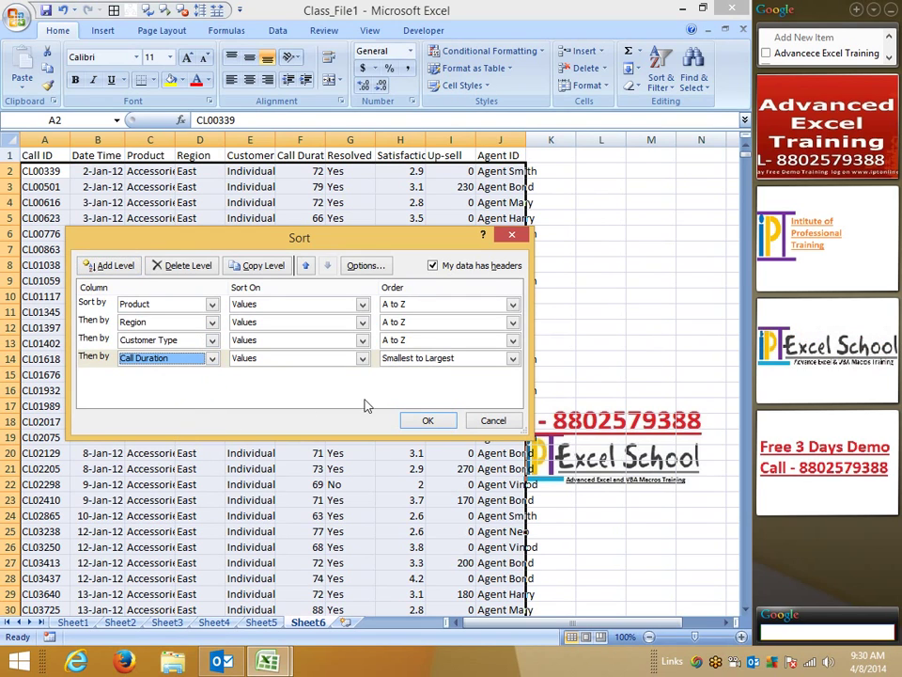
left_click(431, 419)
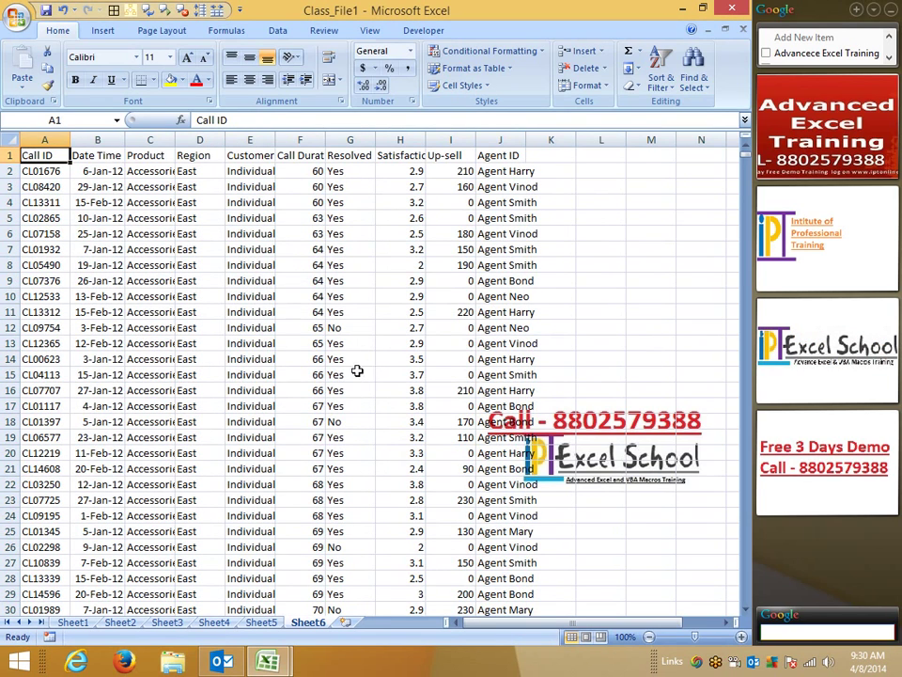
left_click(302, 187)
left_click_drag(302, 218, 306, 280)
left_click(663, 67)
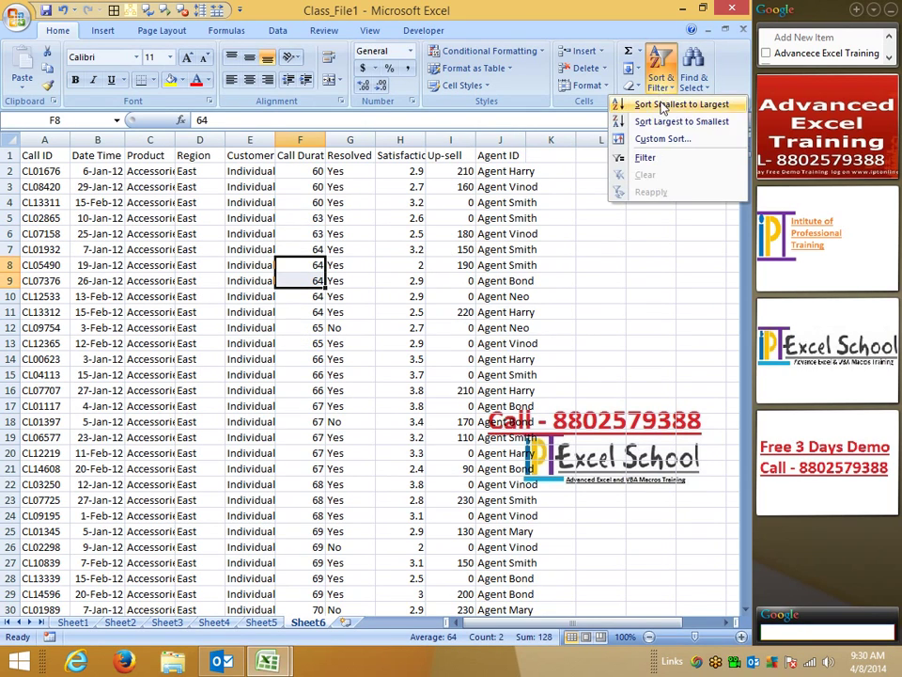
left_click(664, 139)
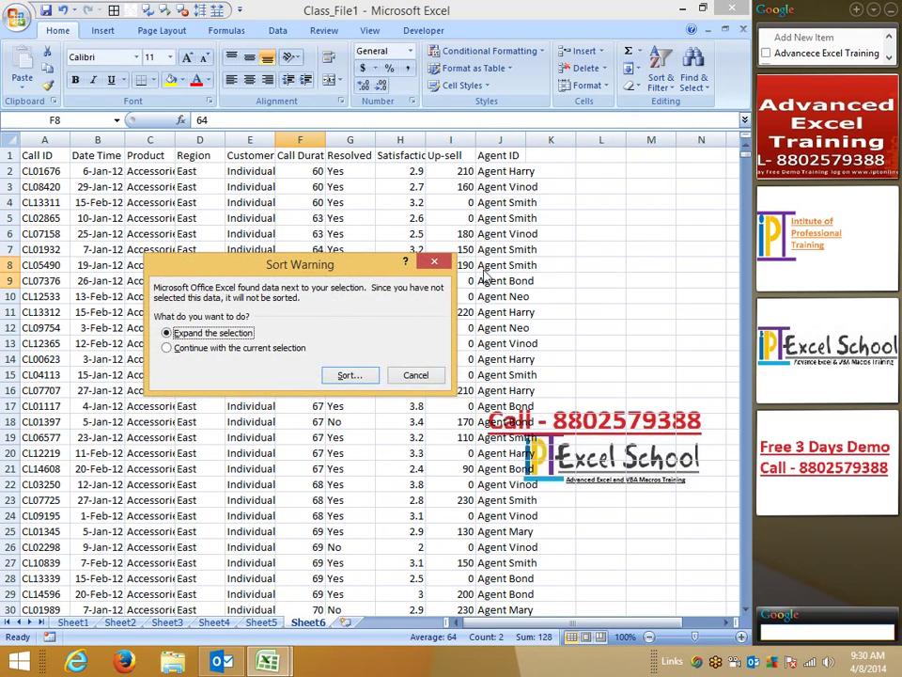
left_click(434, 261)
left_click(661, 81)
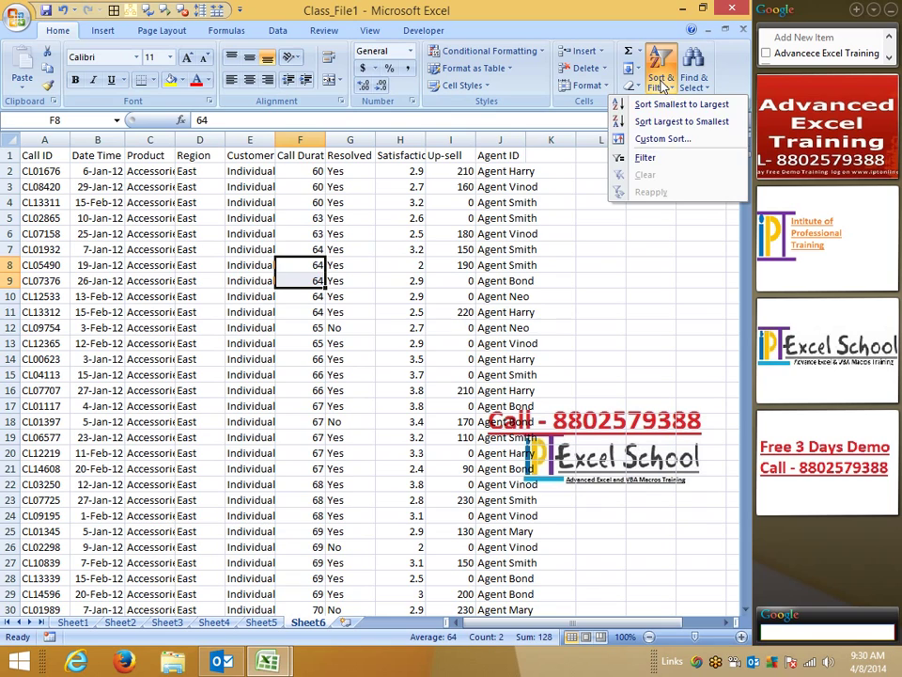
left_click(663, 139)
left_click(435, 261)
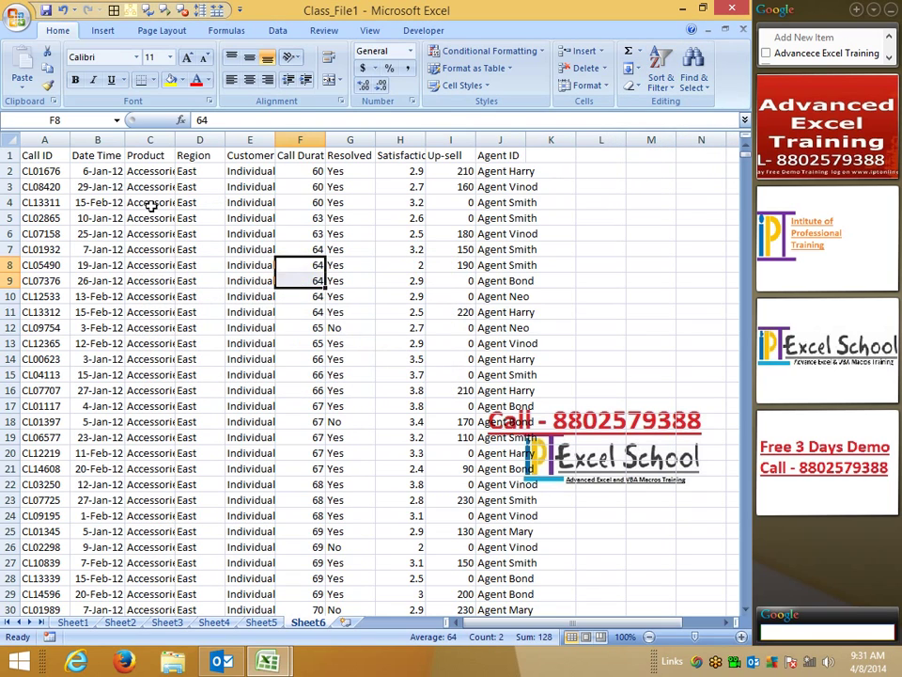
left_click(99, 202)
left_click(39, 155)
left_click(657, 83)
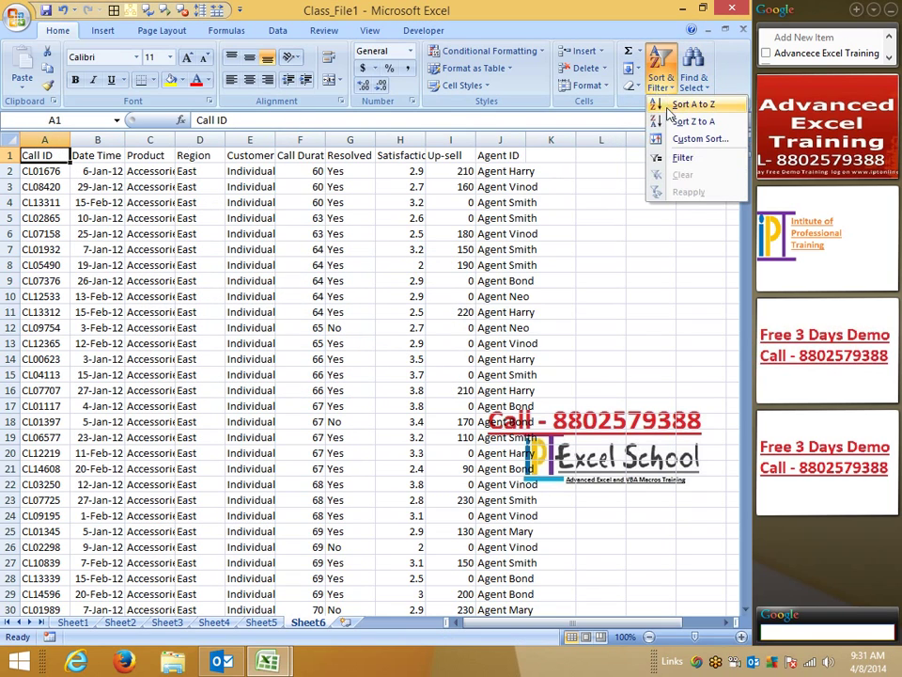
left_click(672, 138)
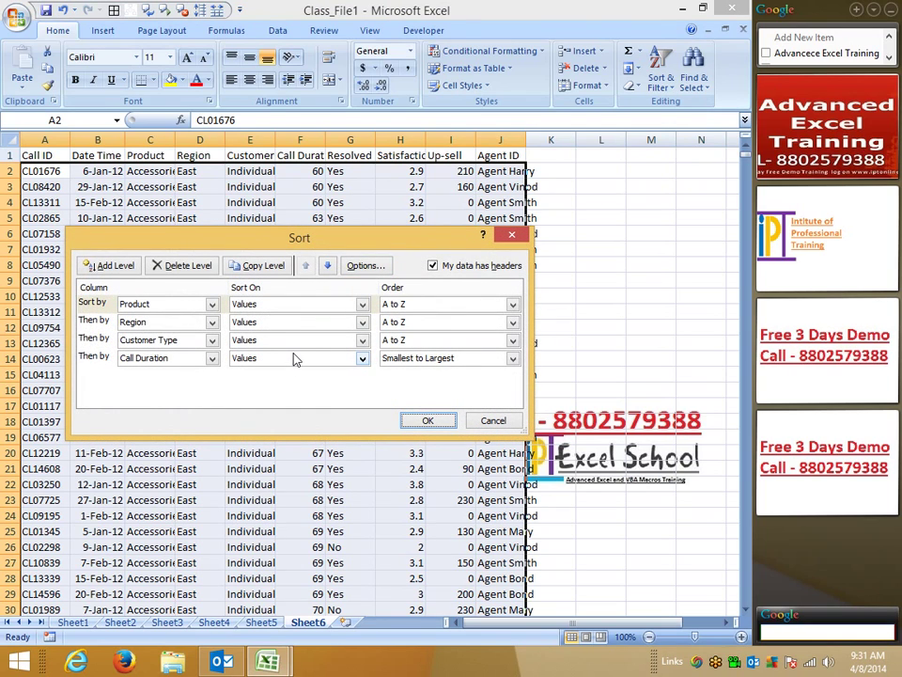
left_click(80, 303)
left_click(184, 267)
left_click(184, 267)
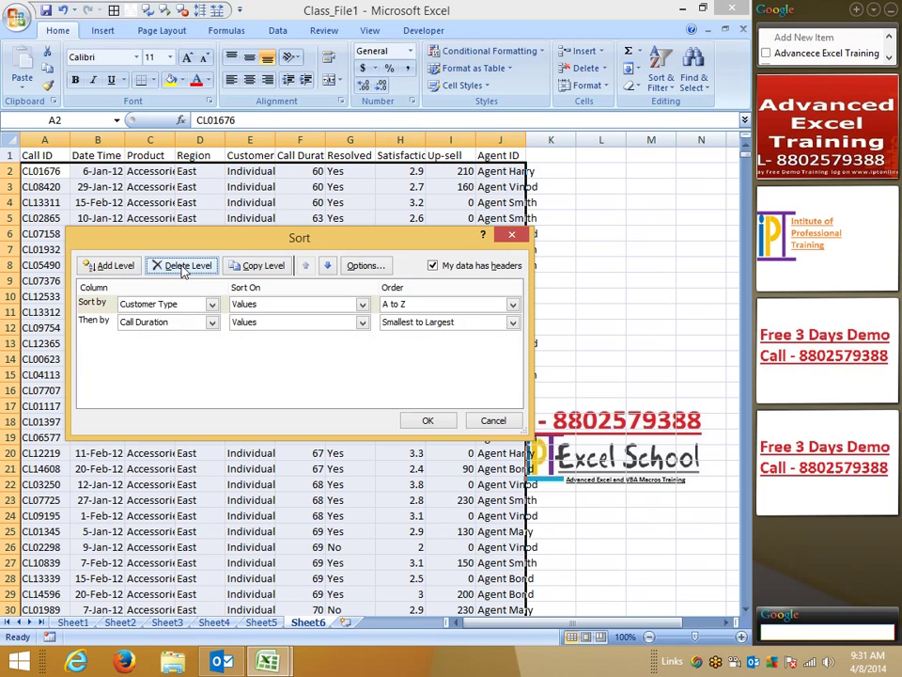
left_click(184, 267)
left_click(184, 266)
left_click(511, 420)
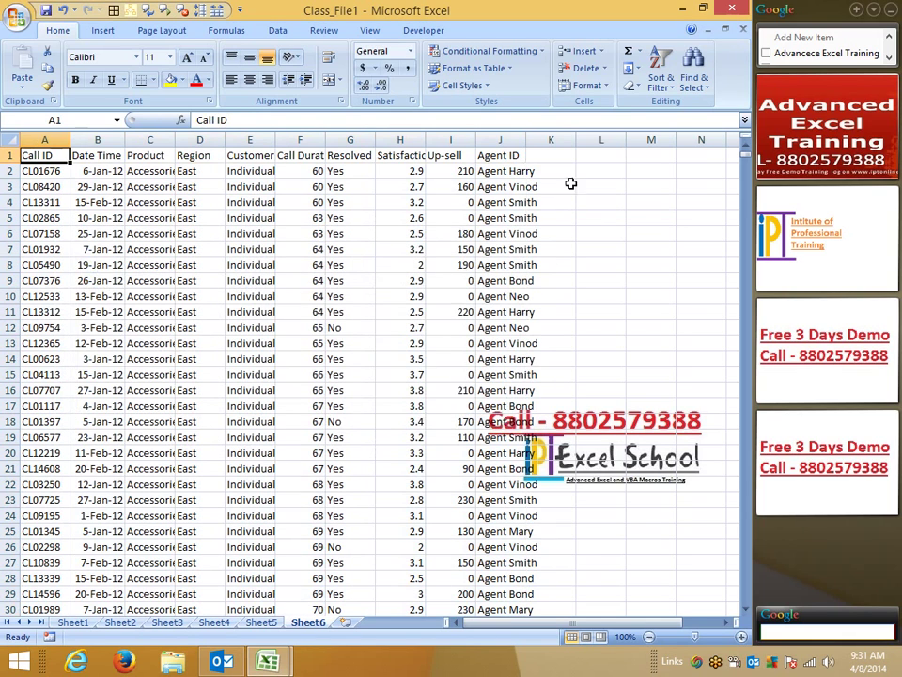
left_click(551, 153)
- Add a Month heading in K1 with Jan in K2, and fill months down column K
type("Mo")
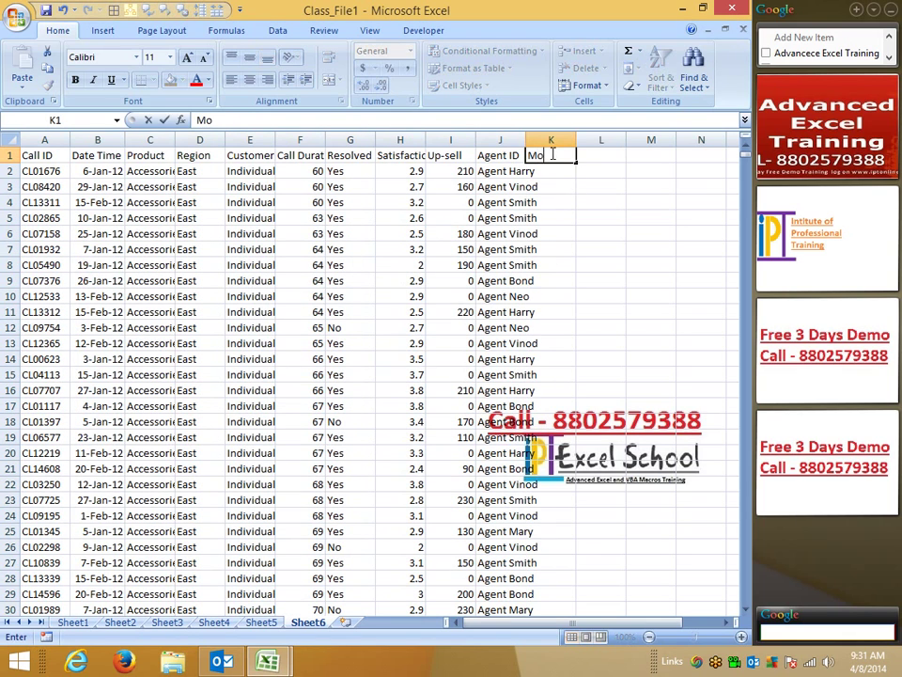
type("nth")
key("Return")
type("J")
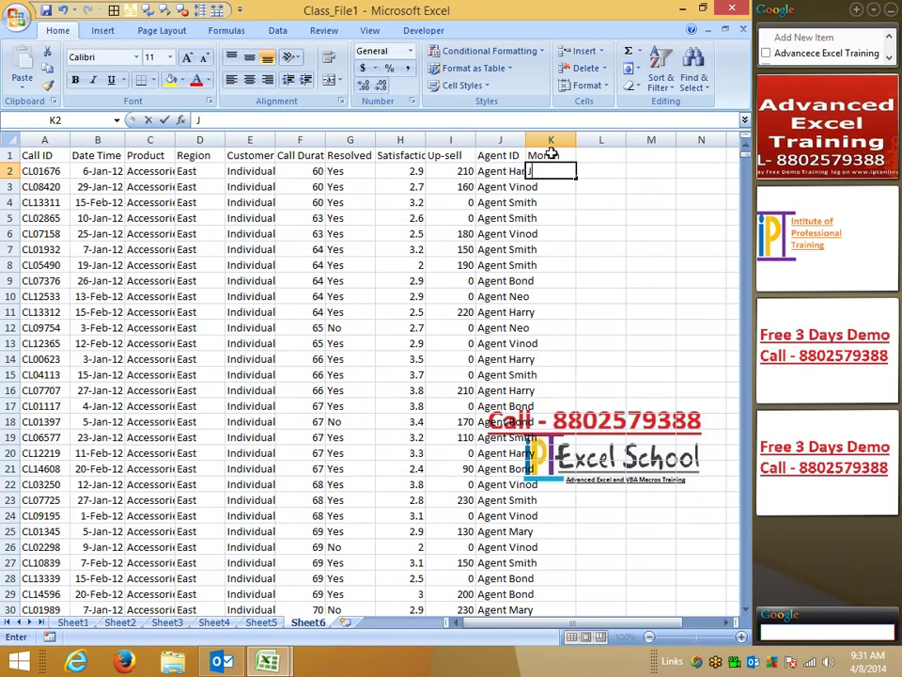
type("an")
key("Return")
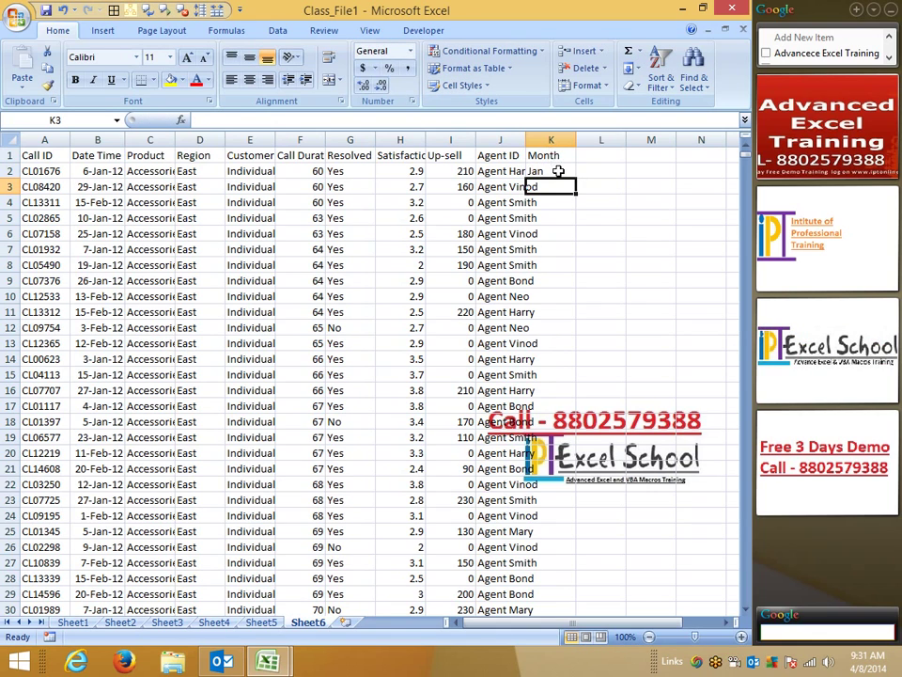
left_click(568, 171)
double_click(575, 178)
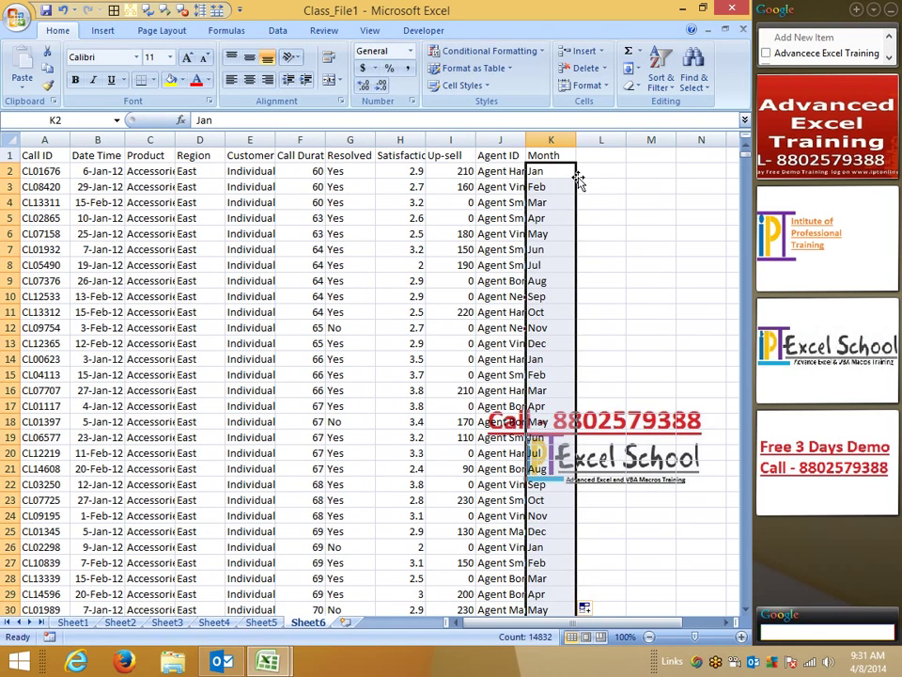
- In Custom Sort, add Month as a fifth level after Call Duration
left_click(44, 155)
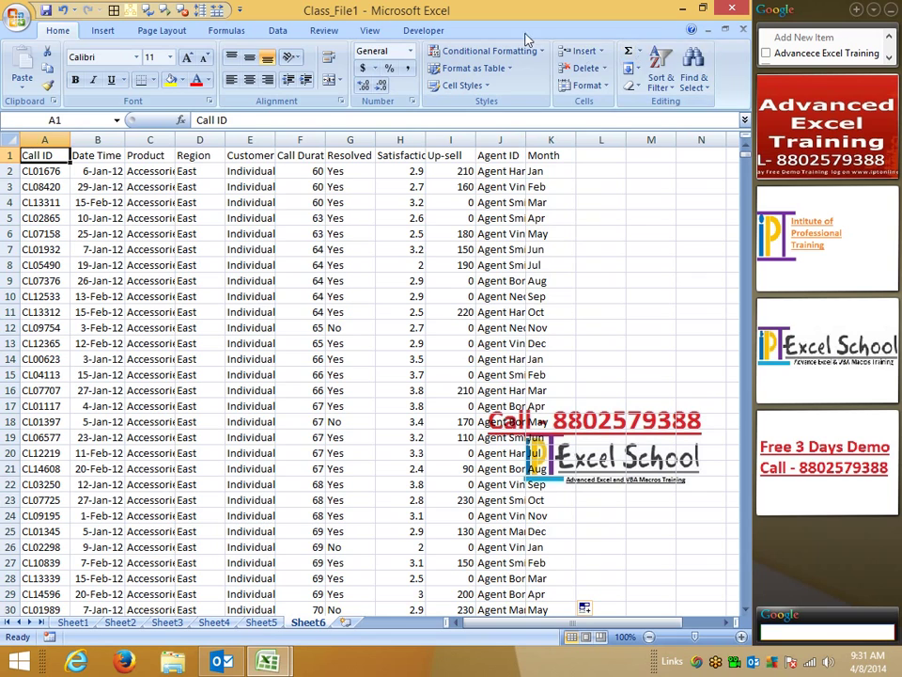
left_click(660, 75)
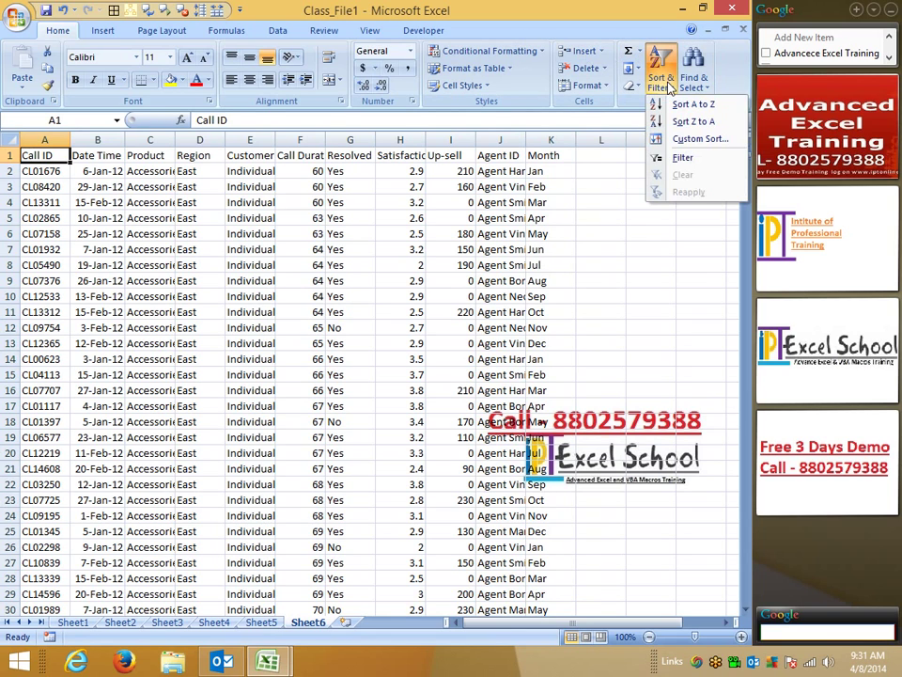
left_click(695, 141)
left_click(85, 362)
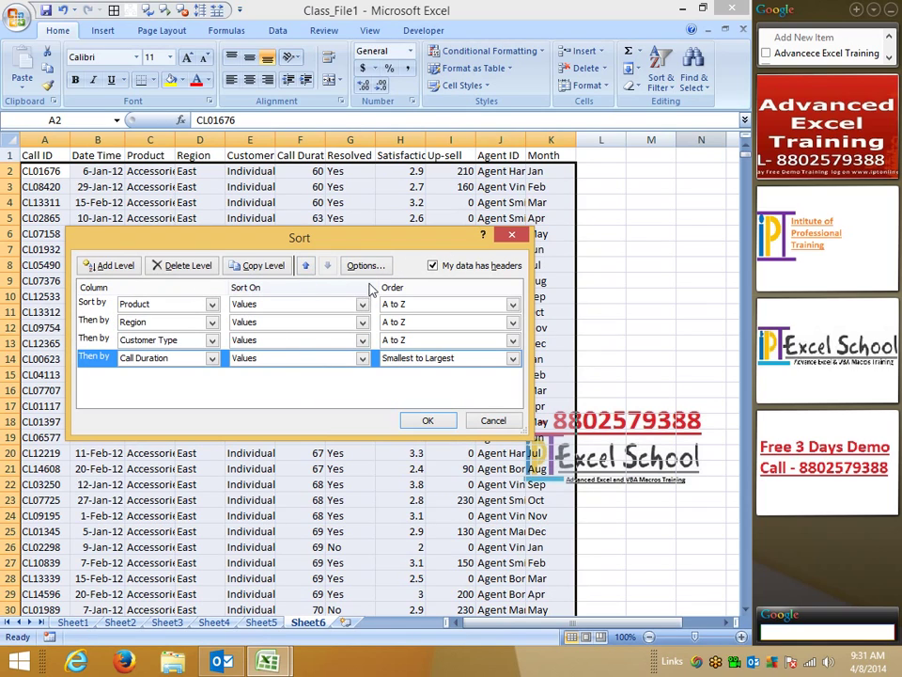
left_click(111, 265)
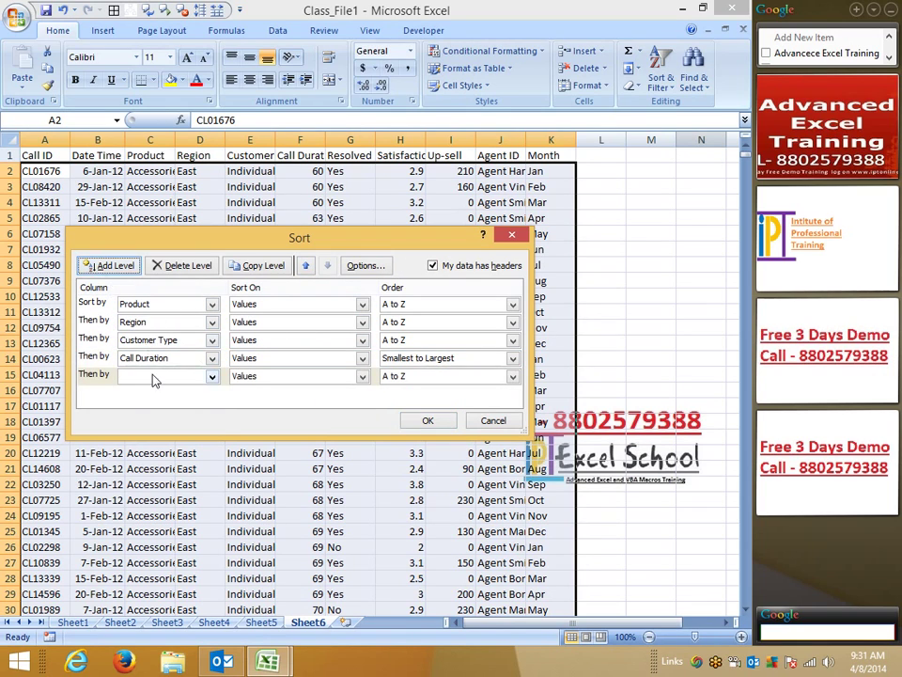
left_click(160, 375)
left_click(134, 492)
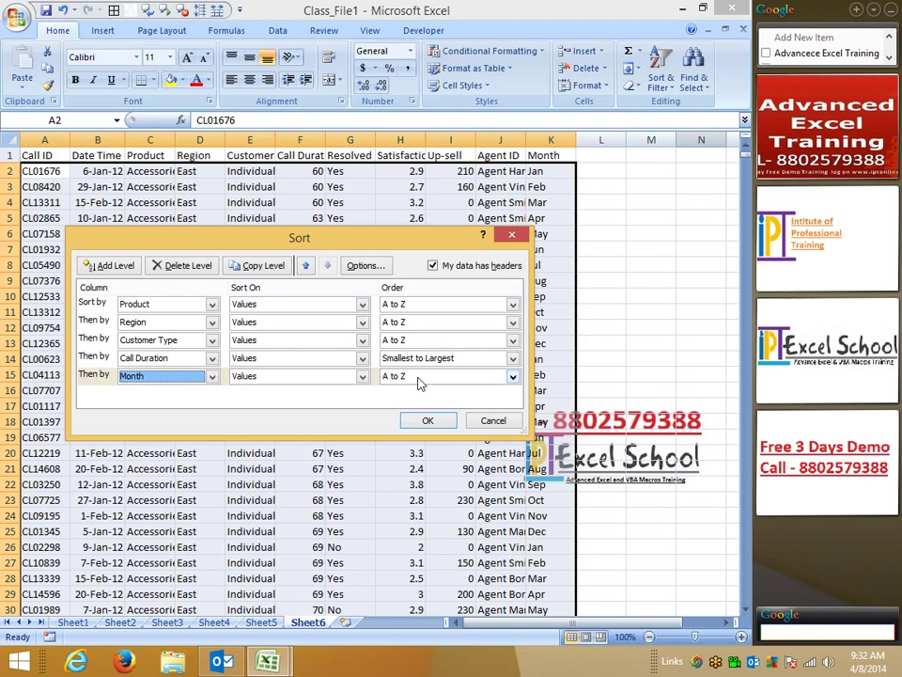
left_click(420, 376)
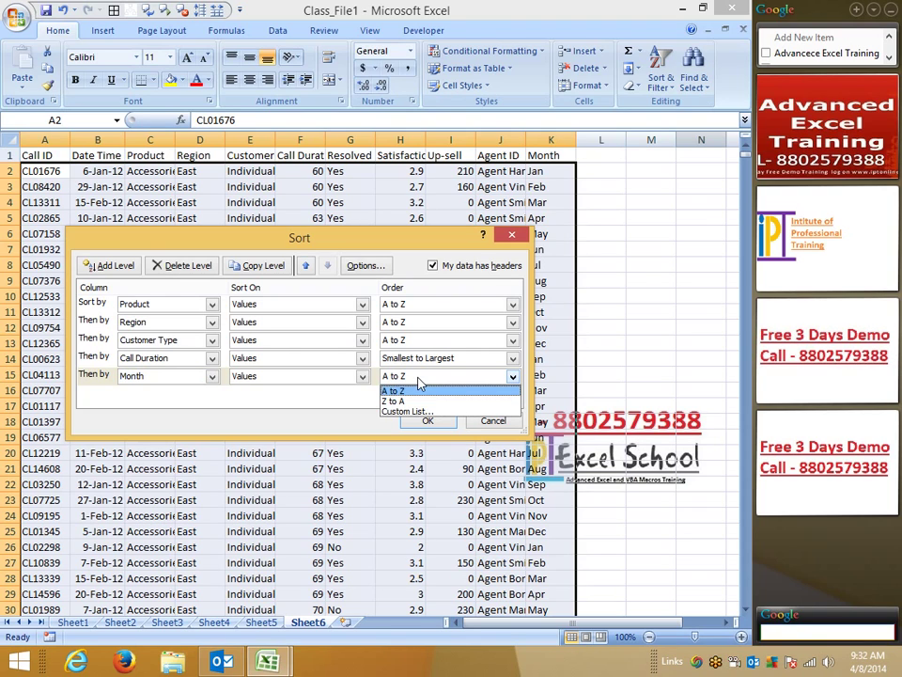
- Order the Month level by the Jan, Feb, Mar custom list and apply the five-level sort
left_click(414, 411)
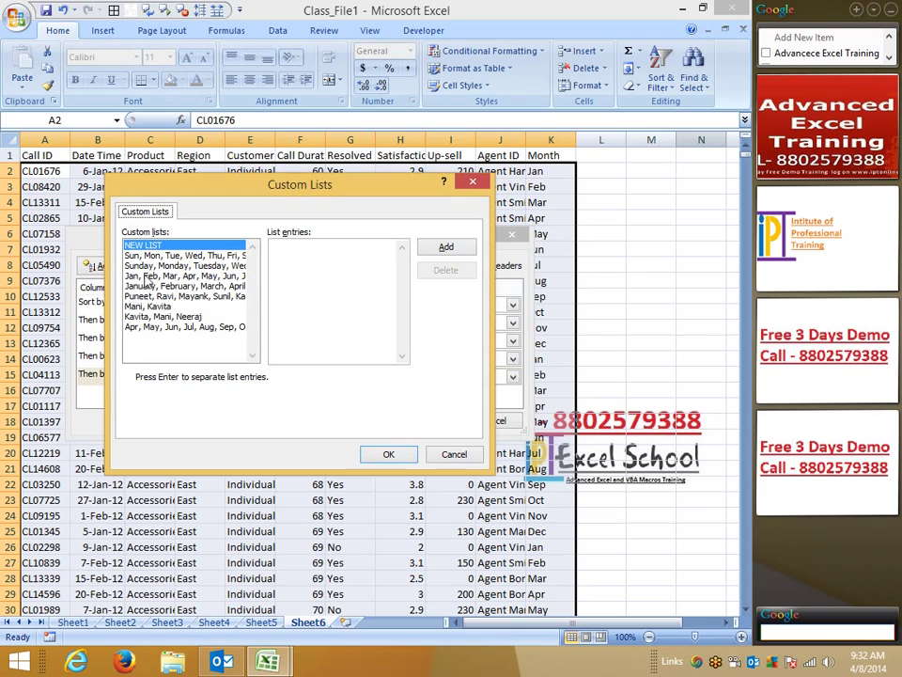
left_click(150, 258)
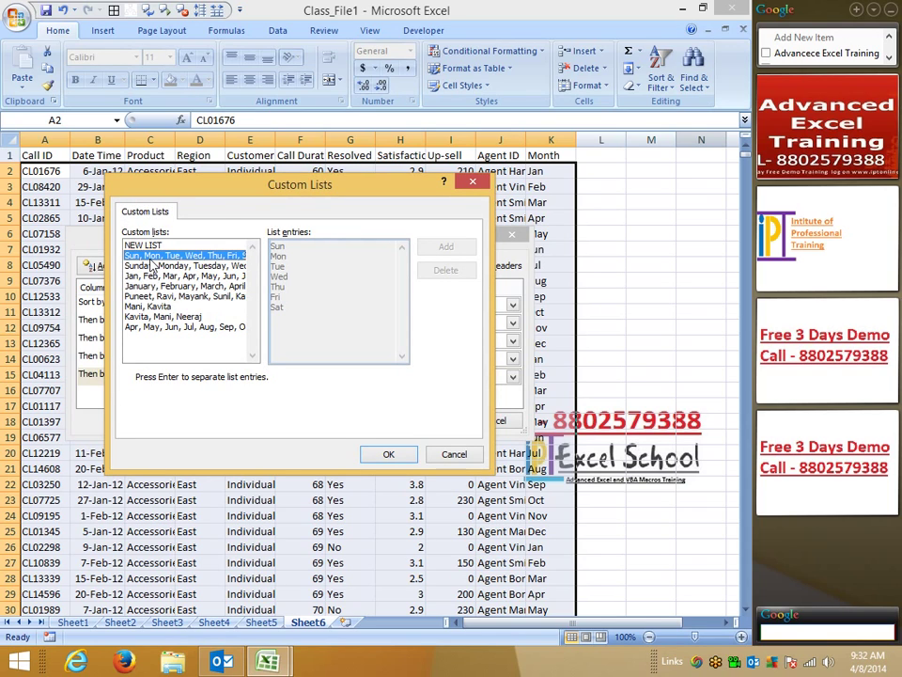
left_click(155, 276)
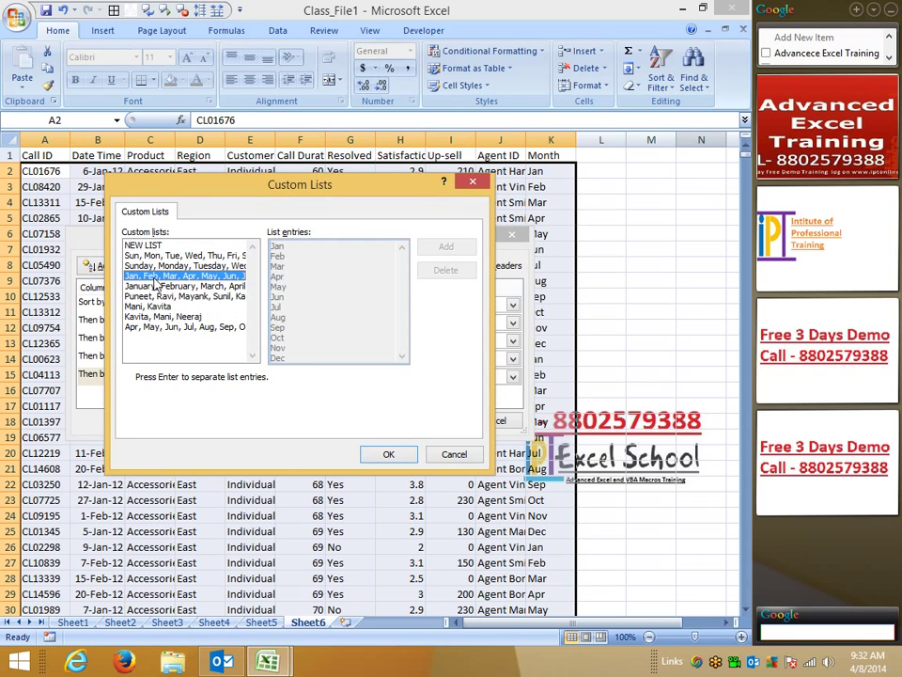
left_click(388, 454)
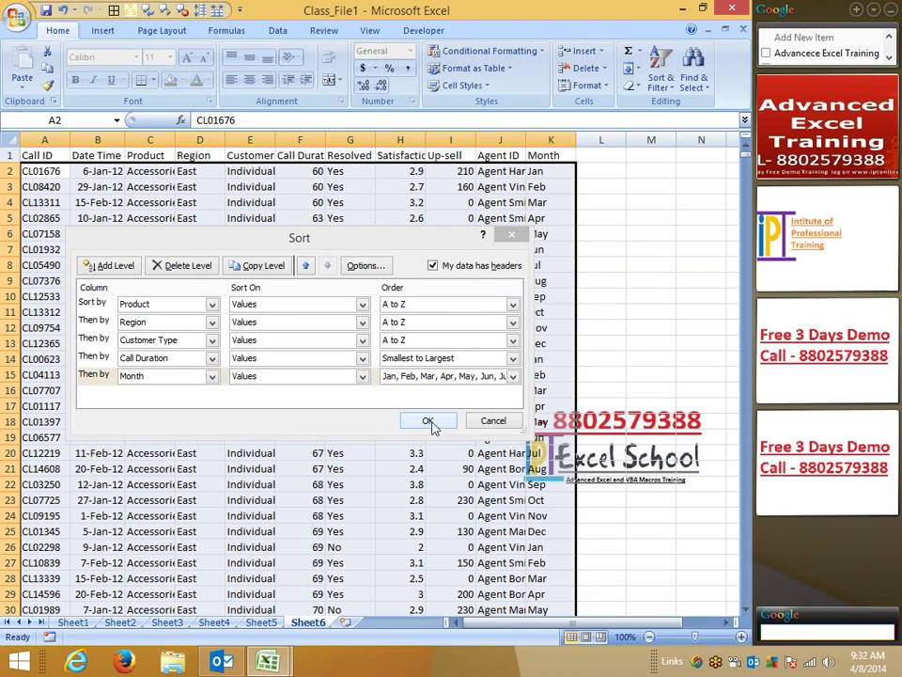
left_click(429, 422)
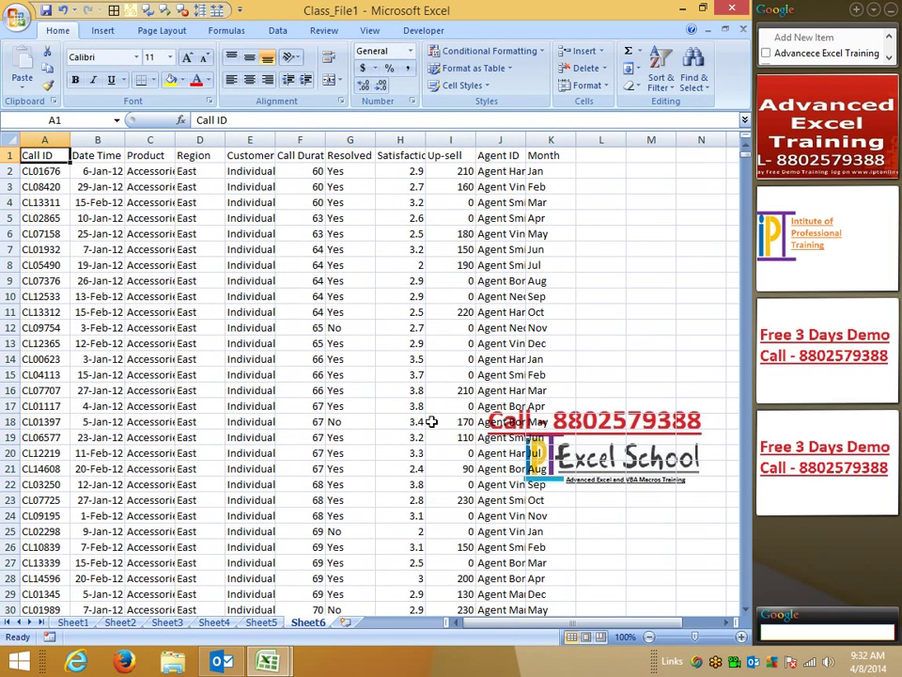
- Delete the Call Duration level from the custom sort, keeping Product, Region, Customer Type and Month
left_click(299, 155)
left_click(56, 155)
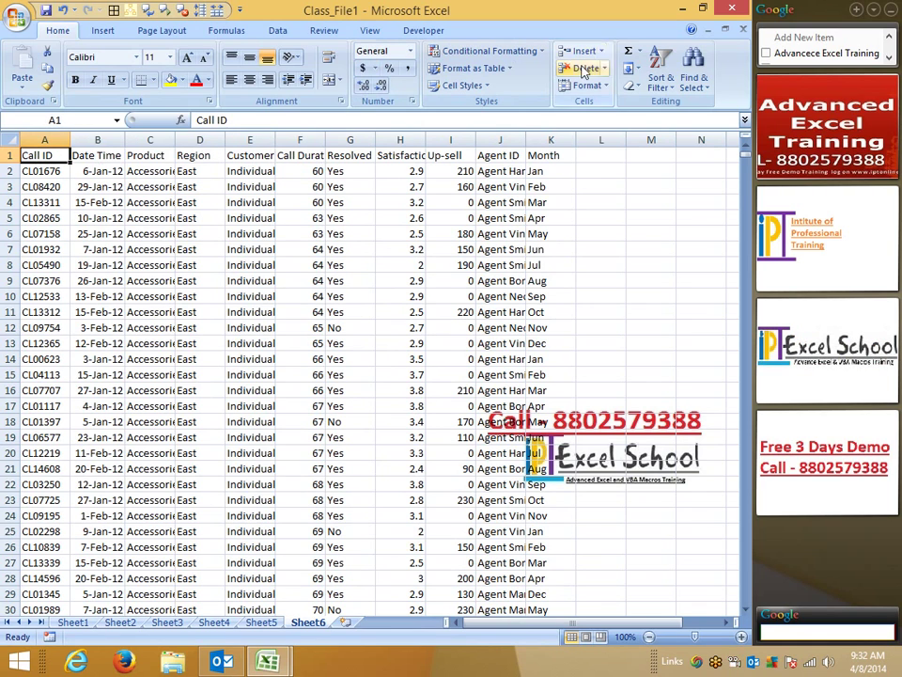
left_click(655, 83)
left_click(696, 138)
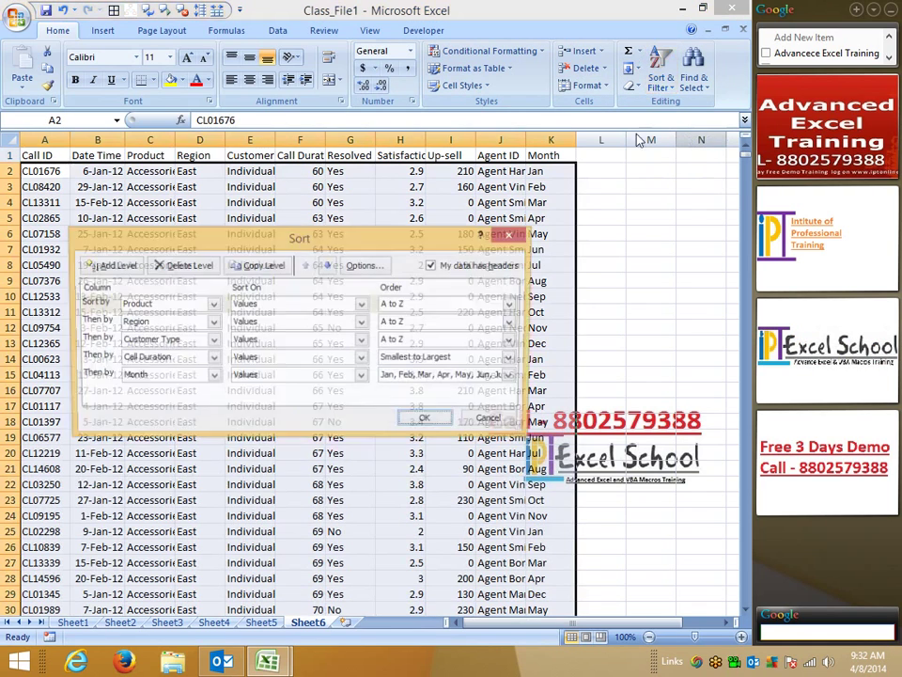
left_click(93, 357)
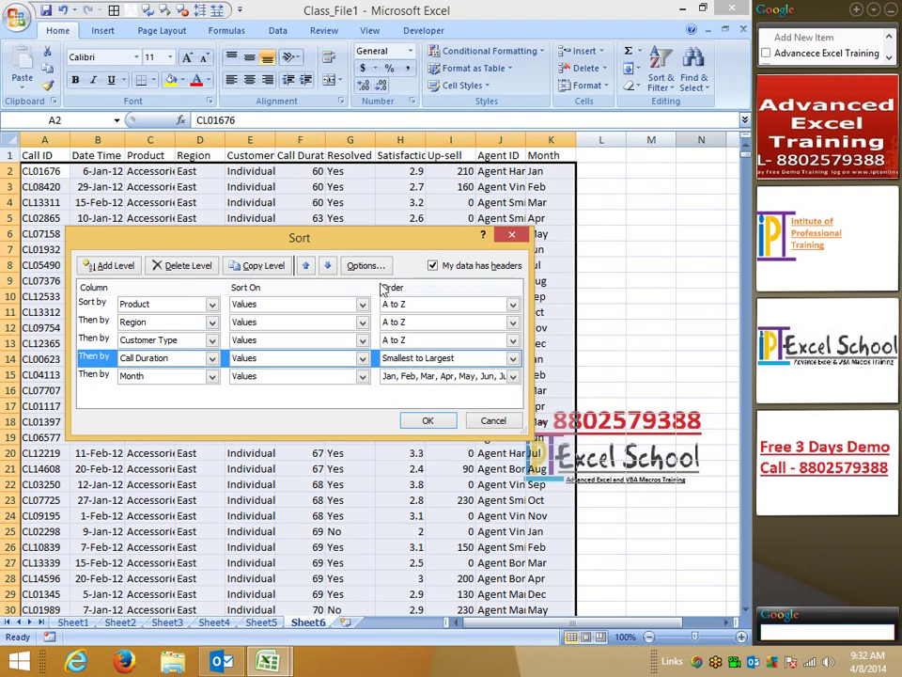
left_click(180, 265)
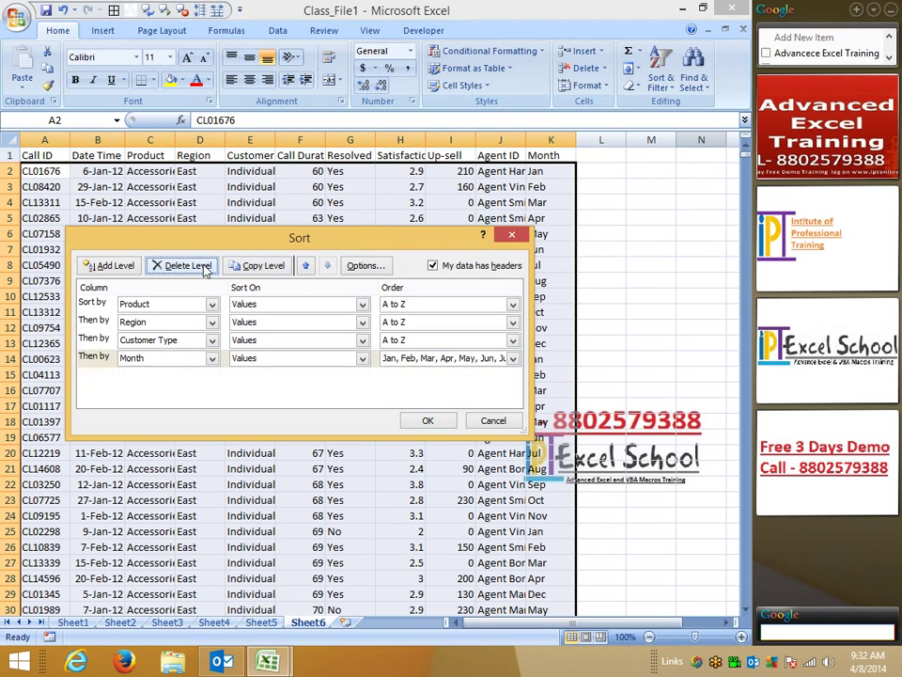
left_click(428, 421)
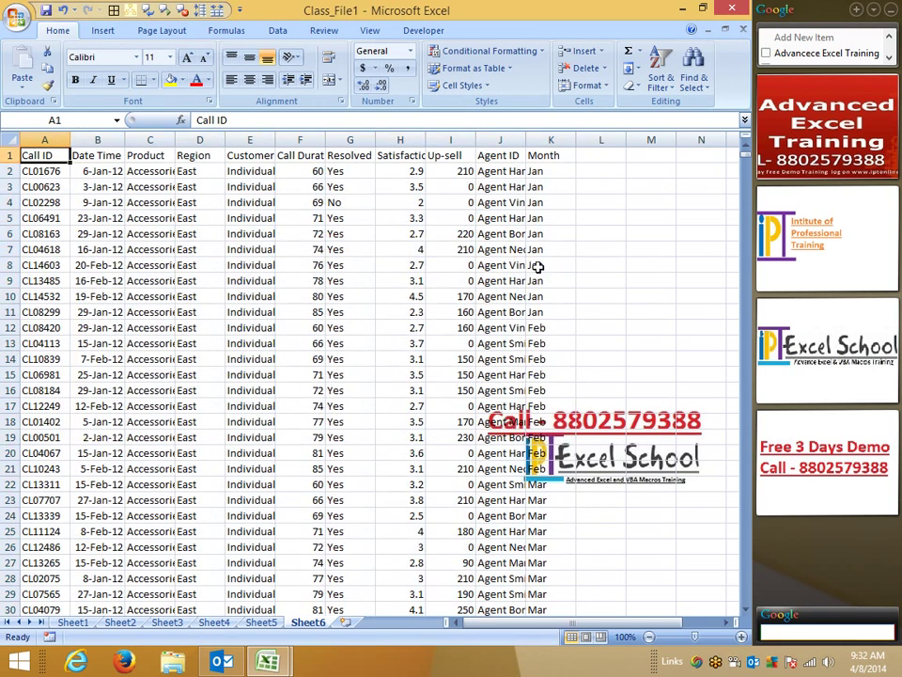
- Highlight the January rows in the Month column to confirm the month grouping
mouse_move(547, 187)
left_mouse_down()
mouse_move(558, 295)
mouse_move(546, 373)
left_mouse_up()
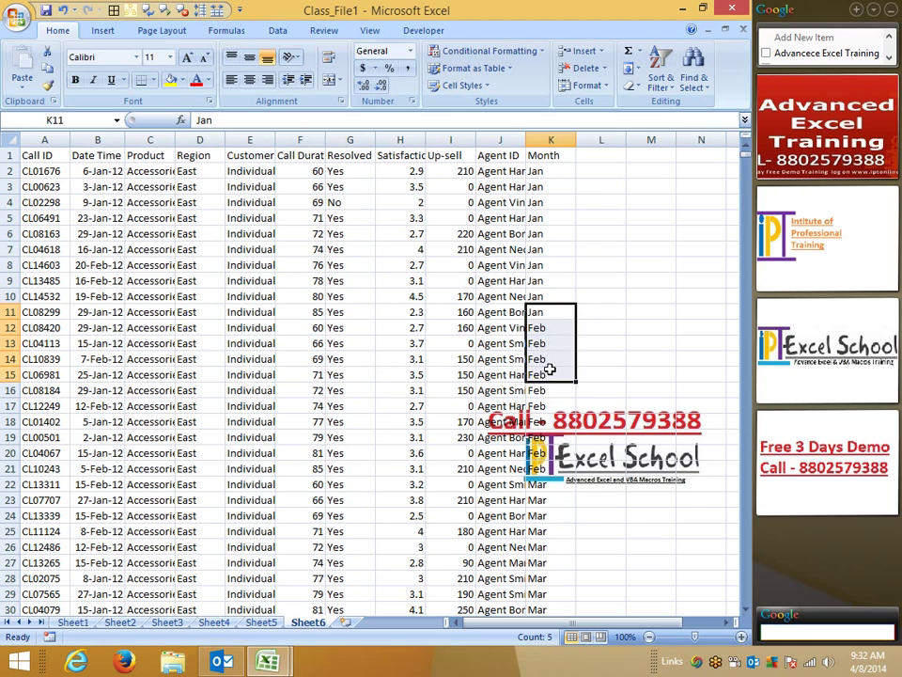
left_click(350, 233)
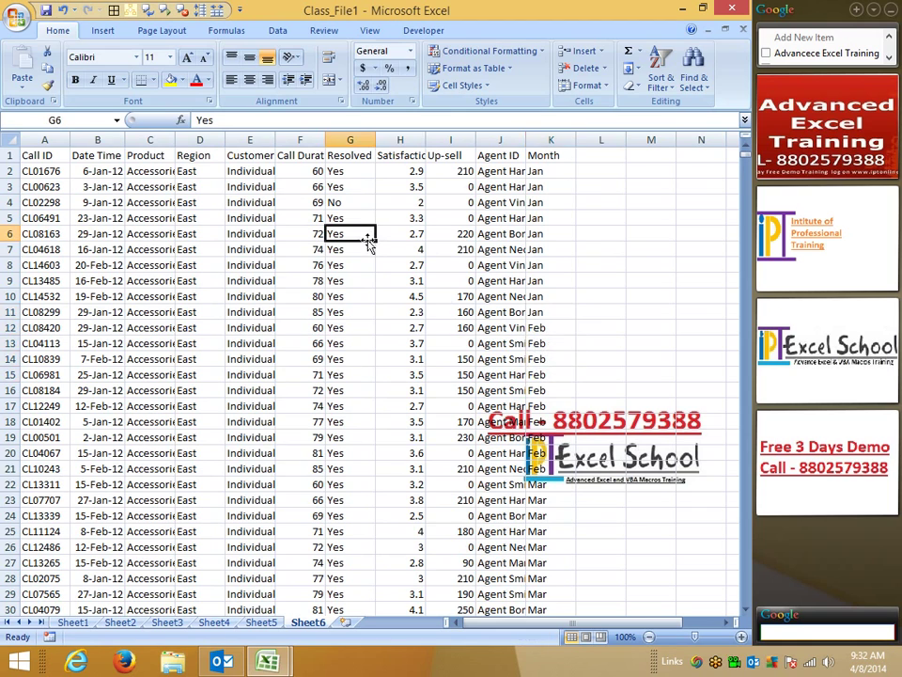
left_click(64, 154)
left_click(661, 70)
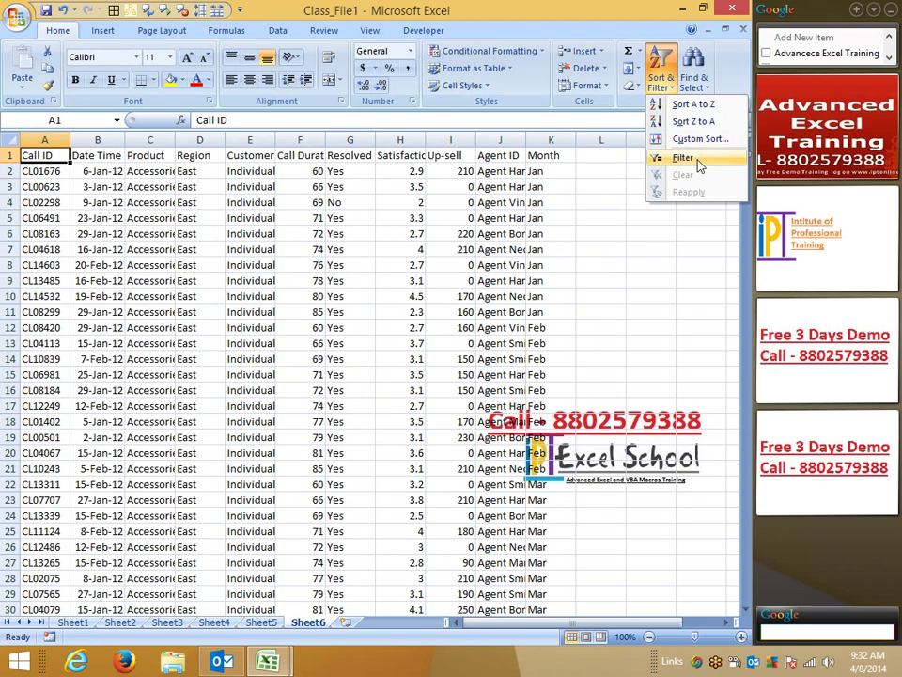
- Set the Month sort level to the custom Apr, May, Jun… list so April rows lead
left_click(677, 137)
left_click(426, 358)
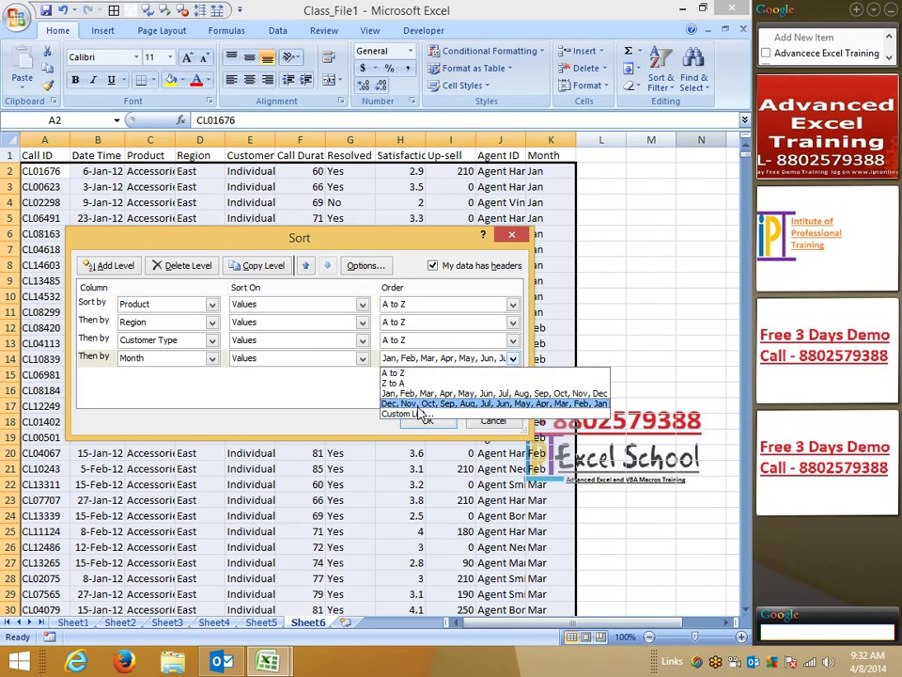
left_click(423, 417)
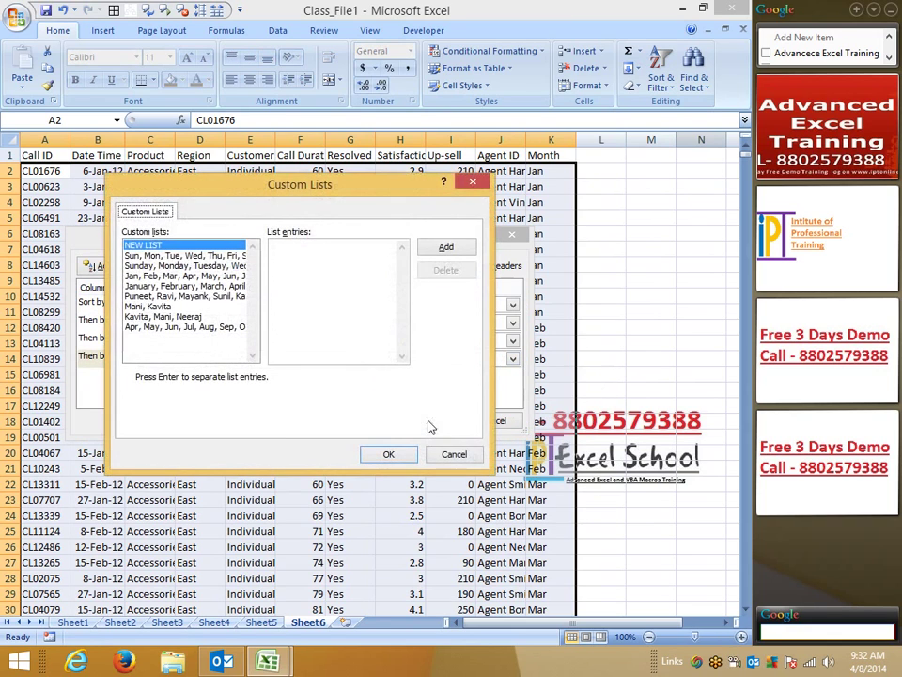
left_click(139, 327)
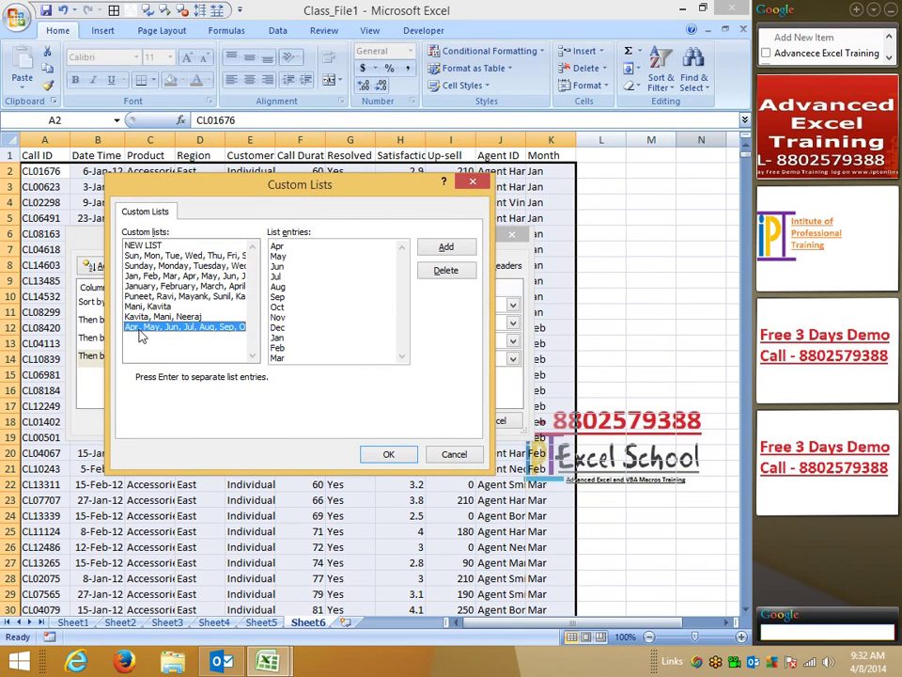
left_click(388, 454)
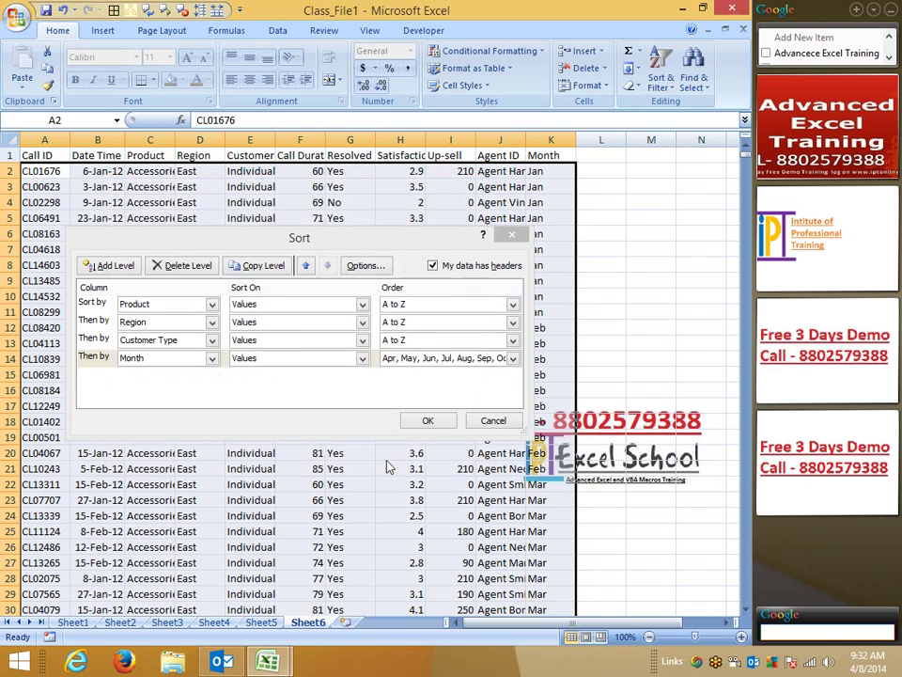
left_click(433, 422)
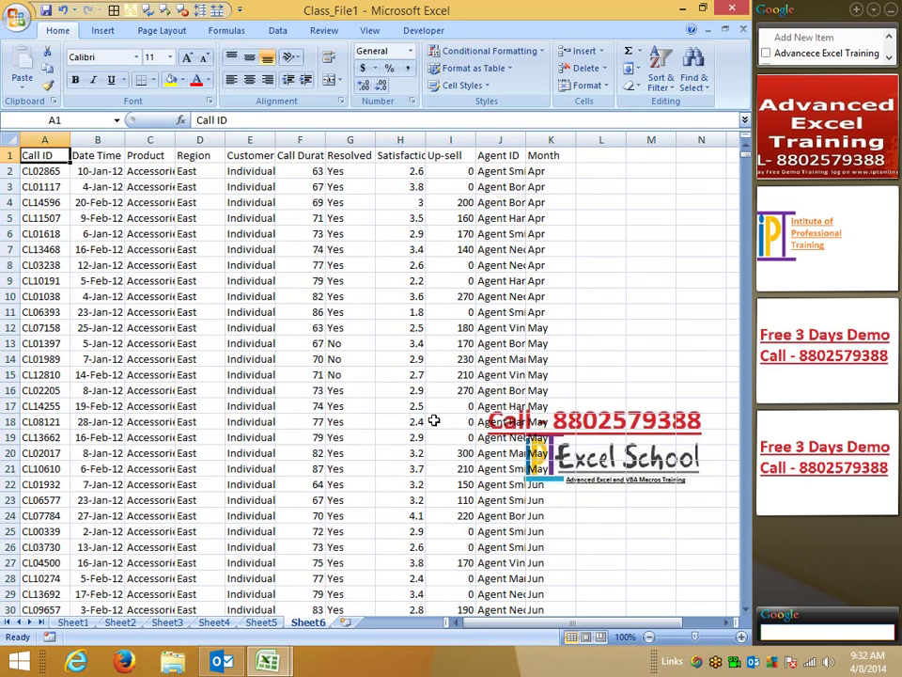
- Autofit column C so 'Accessories' shows fully, then check the Product and Region values
double_click(176, 140)
left_click(160, 172)
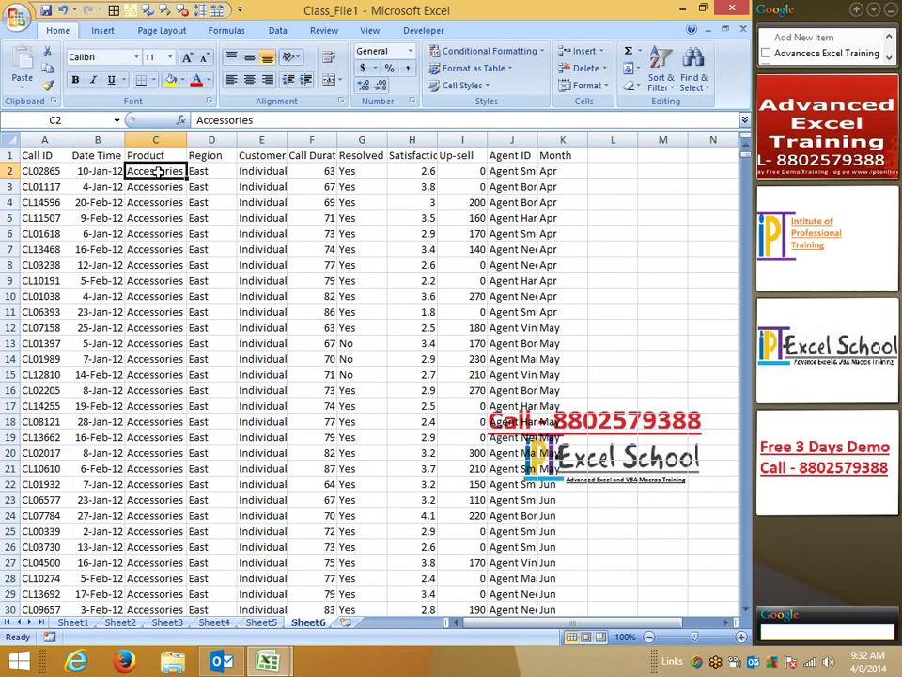
left_click(206, 184)
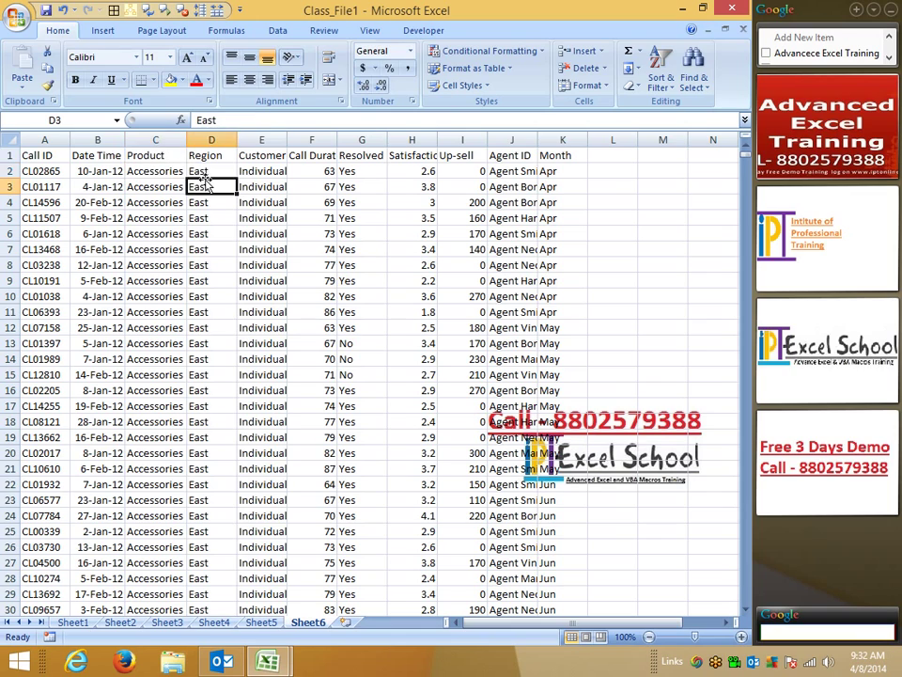
left_click(150, 172)
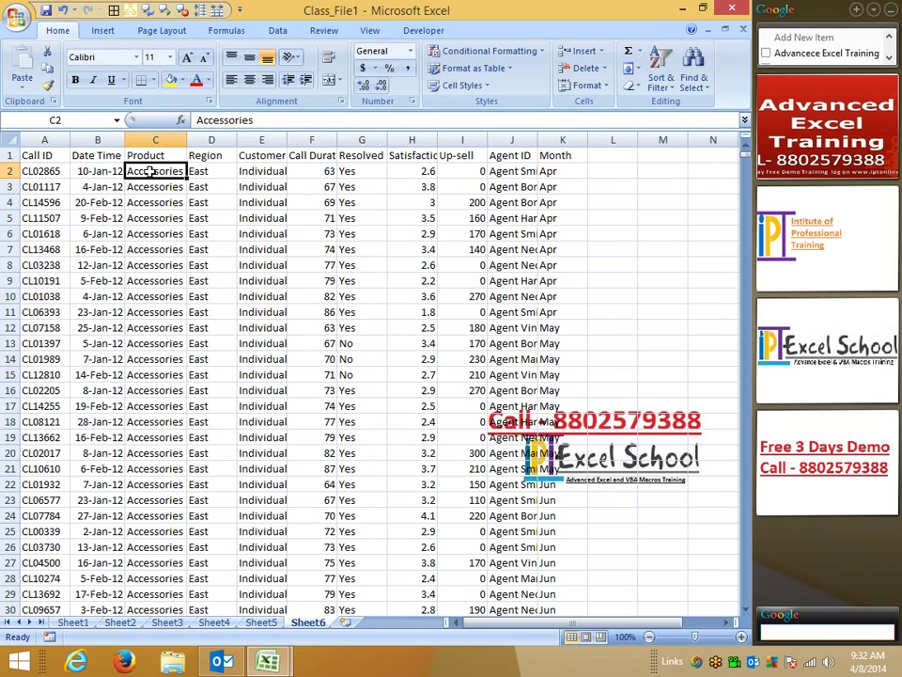
- Enter Puneet in J2 and fill the agent names down the Agent ID column
left_click(599, 162)
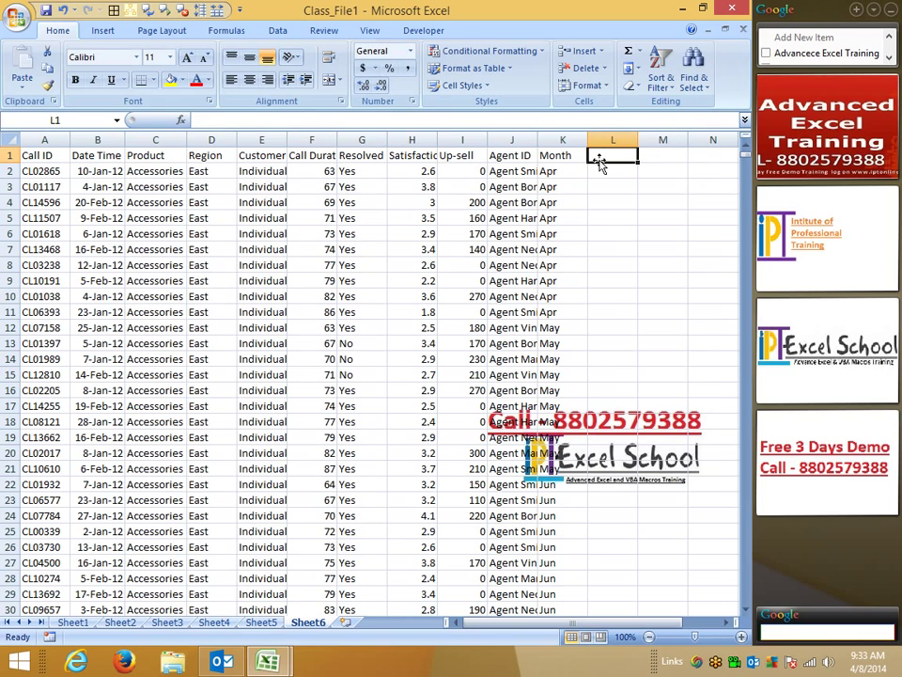
key("Left")
key("Left")
key("Down")
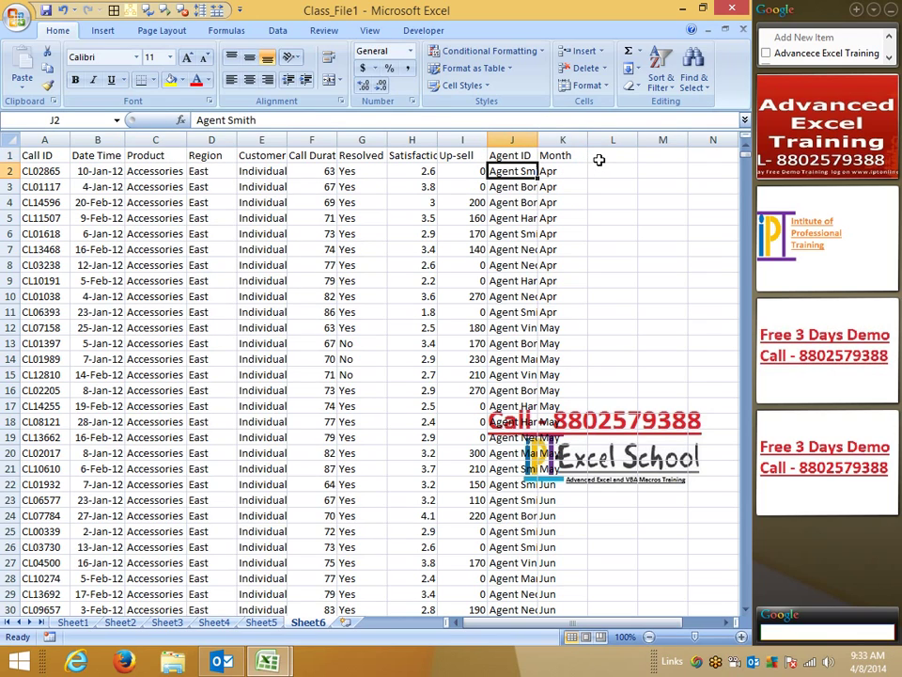
type("Puneet")
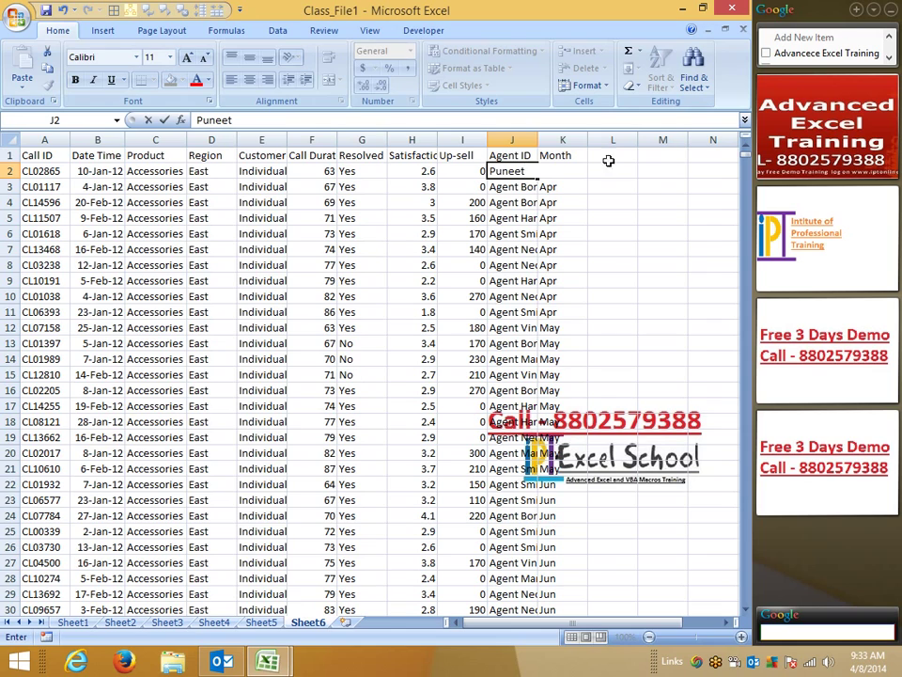
key("Return")
left_click(532, 177)
double_click(538, 177)
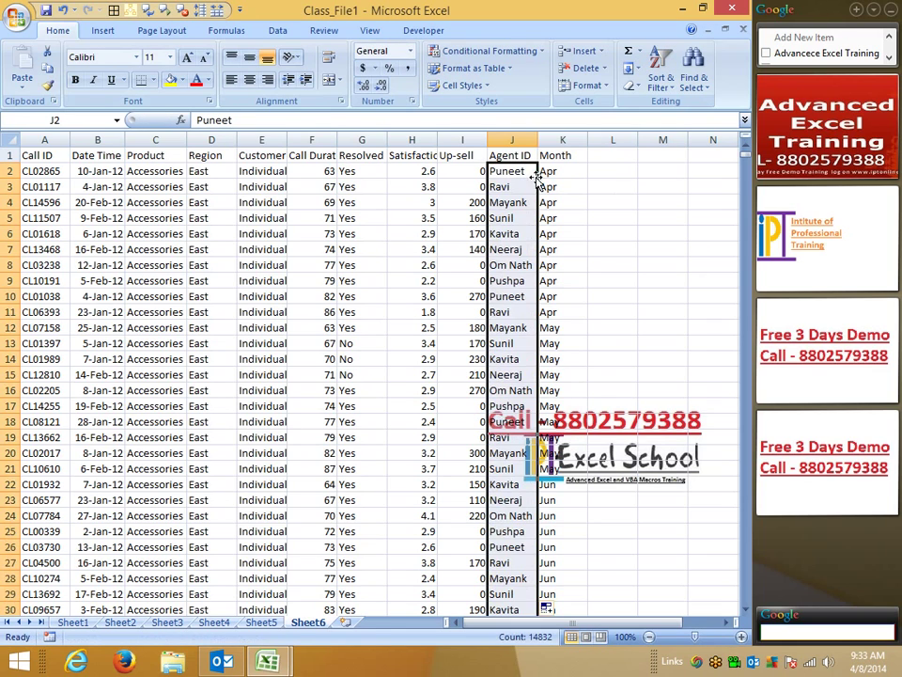
left_click(46, 157)
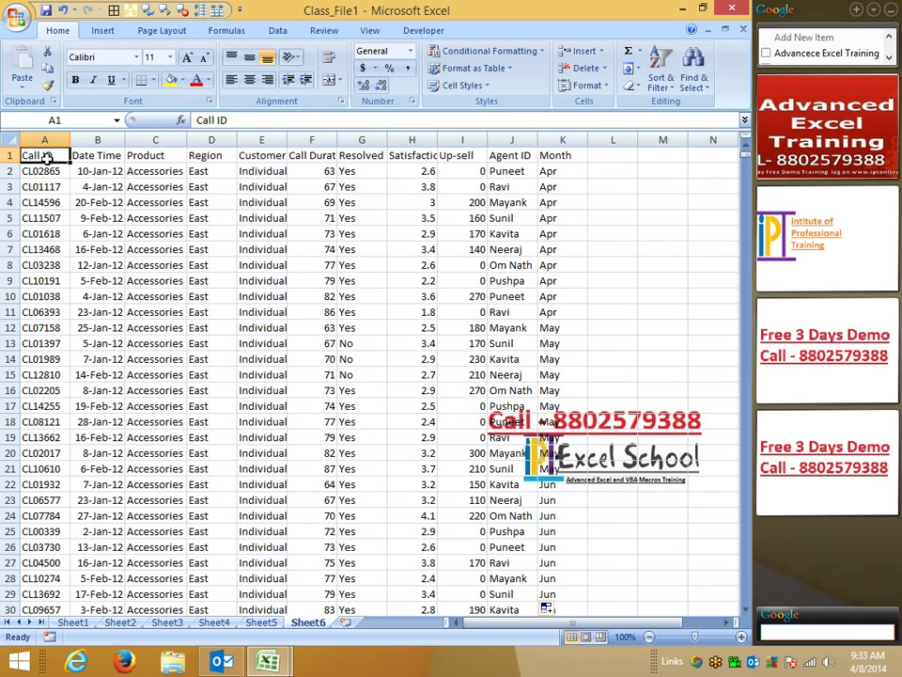
- In Custom Sort, remove the Month, Customer Type and Region levels and sort by Agent ID
left_click(629, 68)
left_click(629, 67)
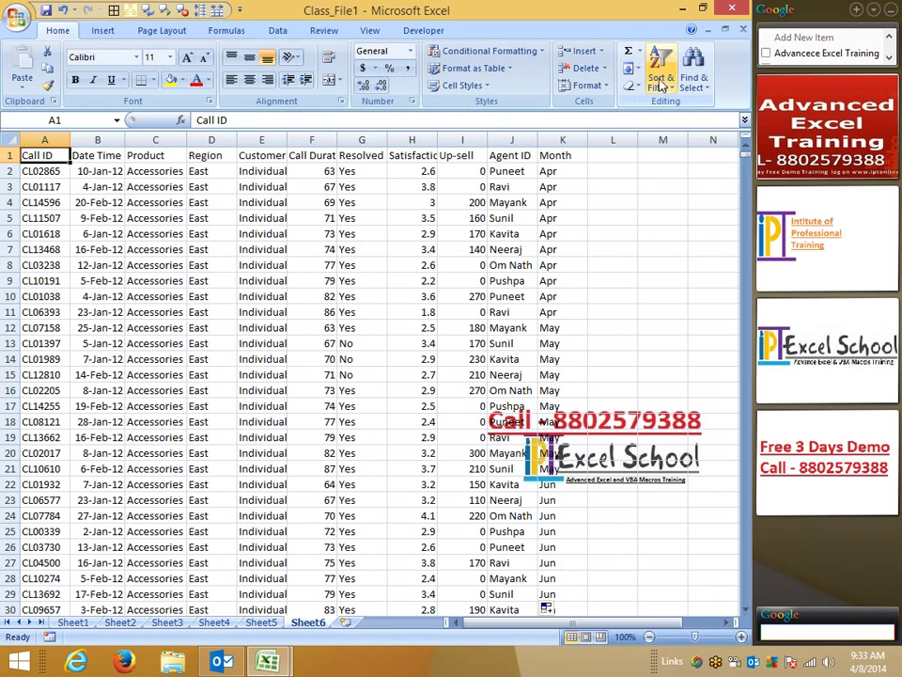
left_click(662, 85)
left_click(664, 138)
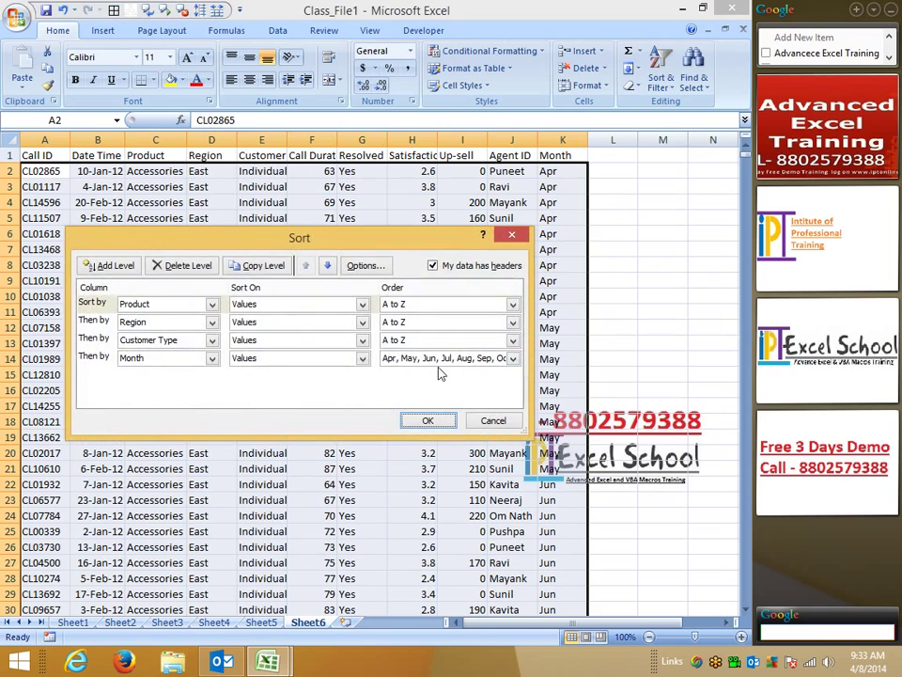
left_click(91, 357)
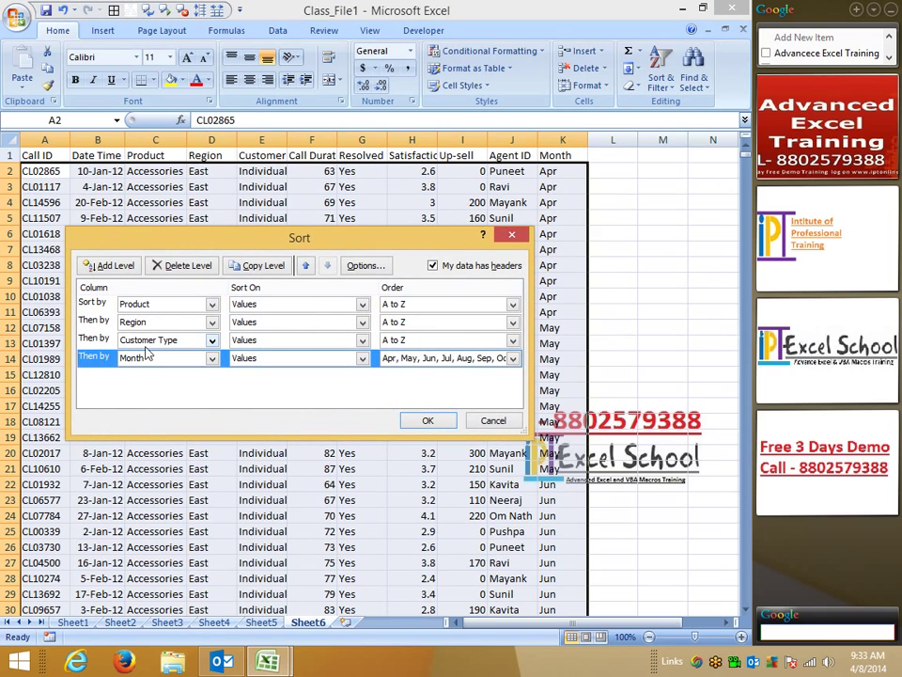
left_click(179, 266)
left_click(178, 266)
left_click(179, 266)
left_click(167, 303)
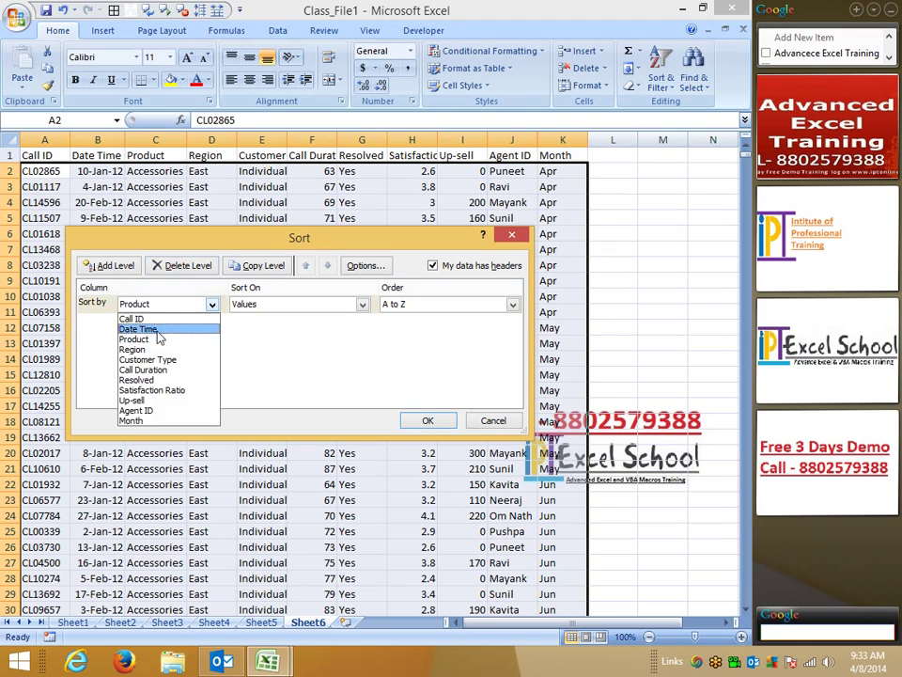
left_click(134, 411)
- Start a custom list for Agent ID, delete its entries, and cancel both dialogs
left_click(423, 305)
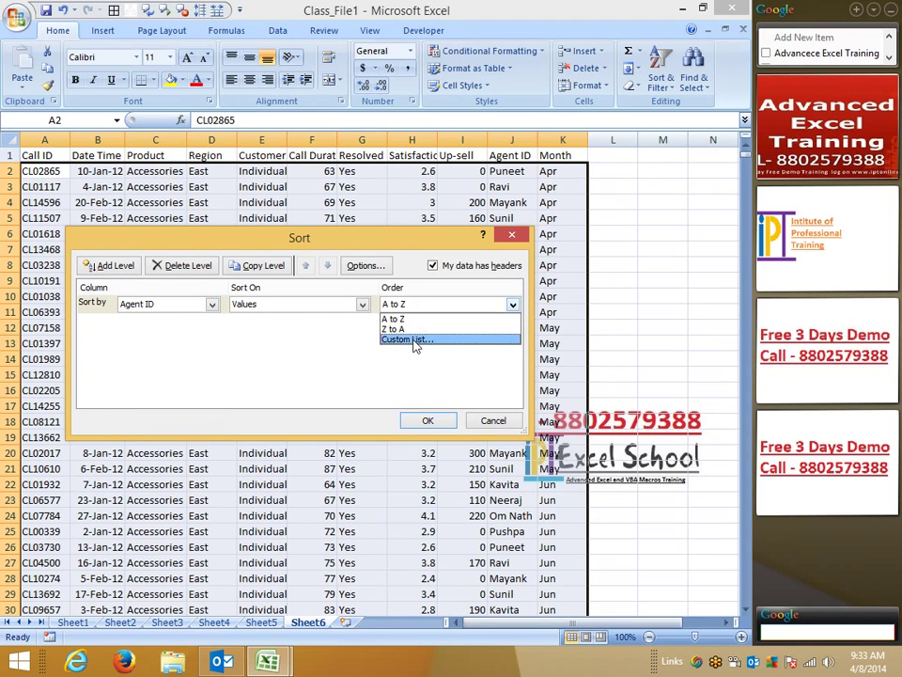
left_click(412, 340)
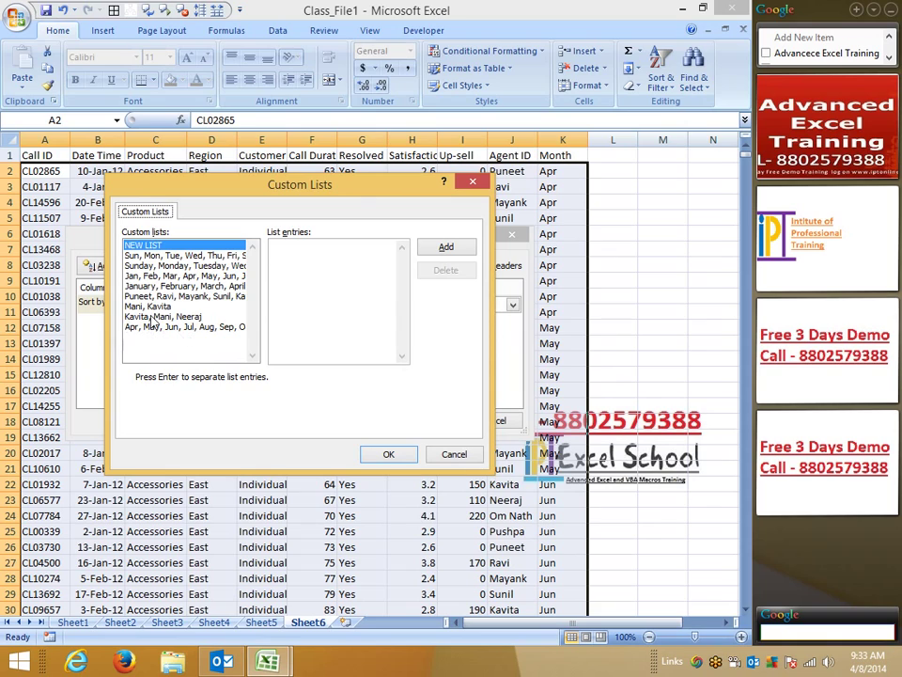
left_click(288, 251)
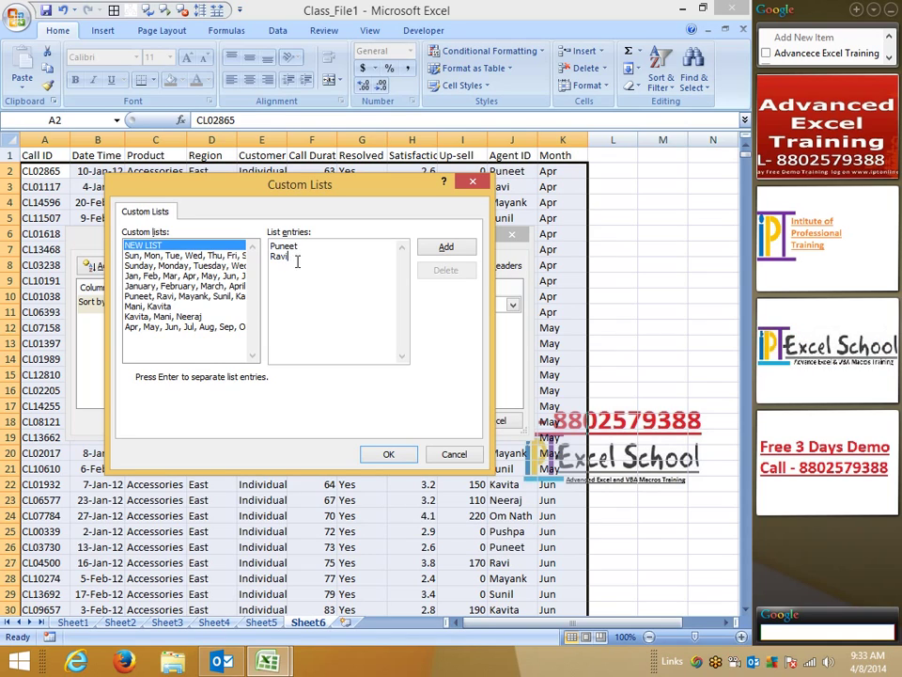
left_click_drag(359, 273, 263, 225)
key("Delete")
left_click(454, 454)
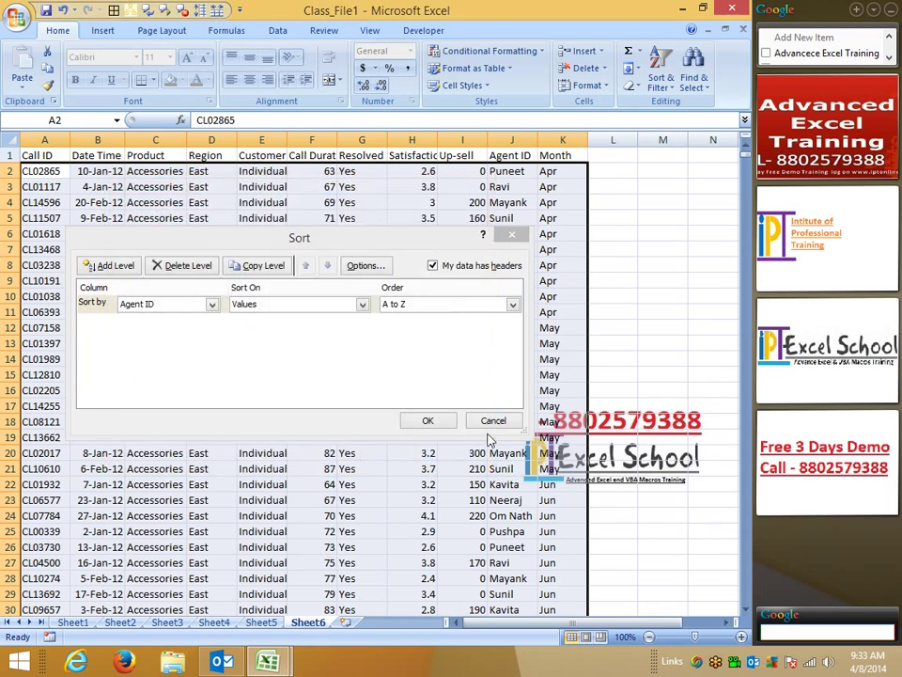
left_click(494, 424)
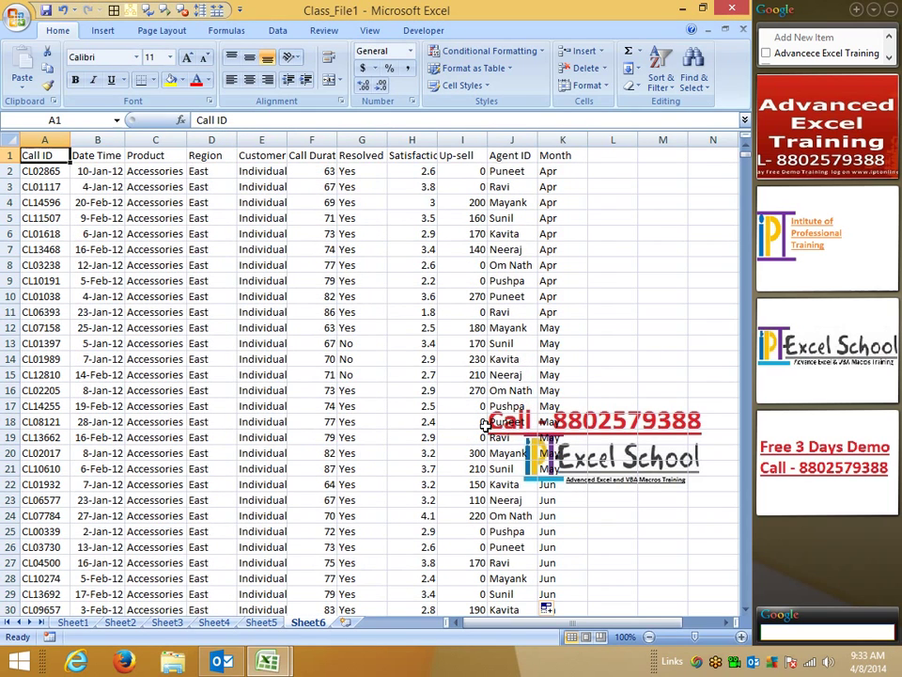
- Fill the Individual cells E5, E10, E28, E42 and E66 with yellow
left_click(262, 218)
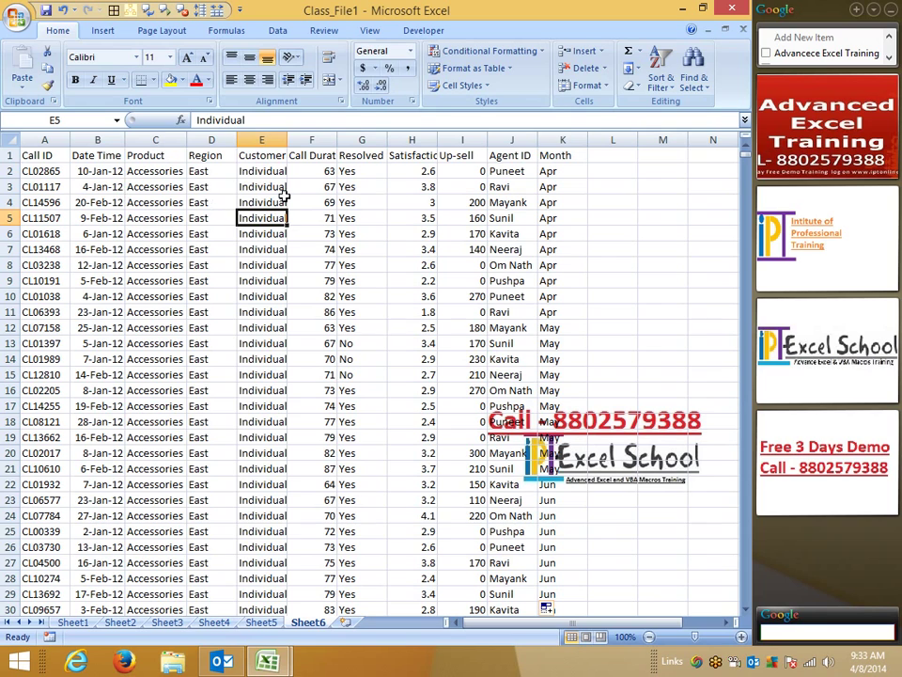
left_click(172, 83)
left_click(261, 296)
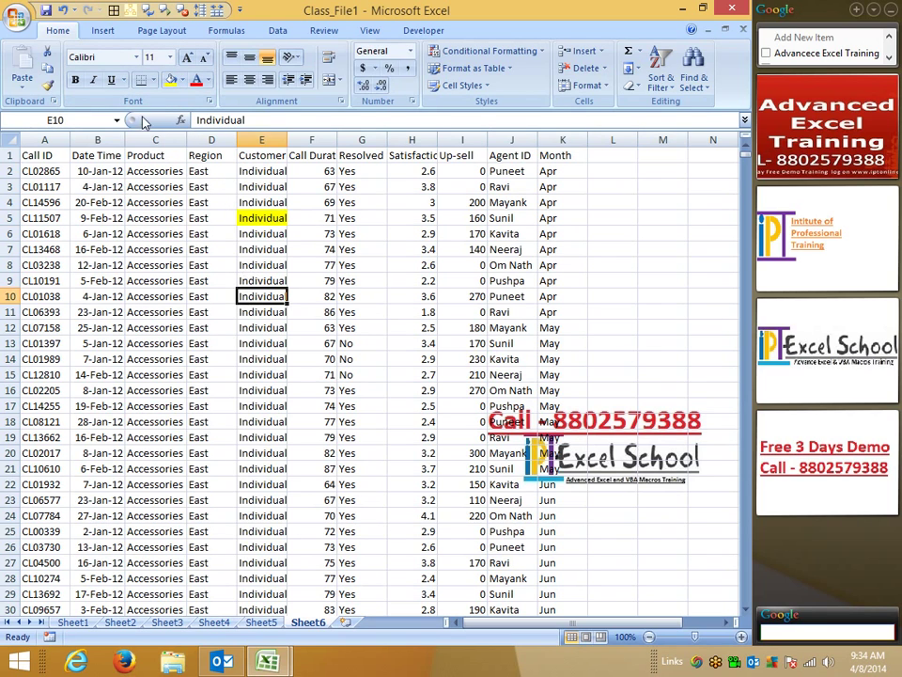
left_click(172, 81)
scroll(238, 506, "down", 2)
left_click(242, 483)
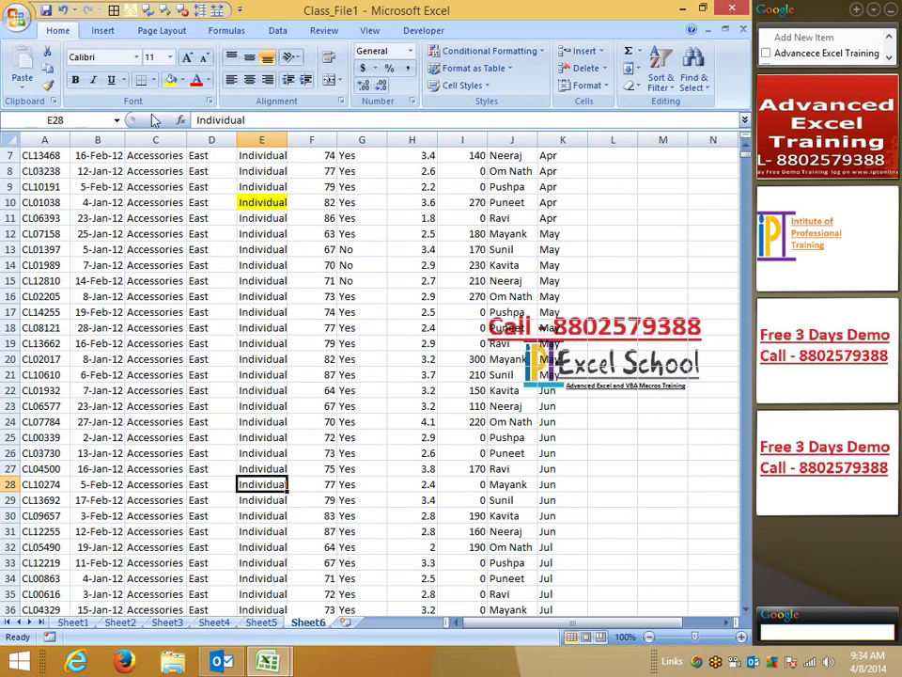
left_click(172, 81)
scroll(212, 423, "down", 5)
left_click(261, 468)
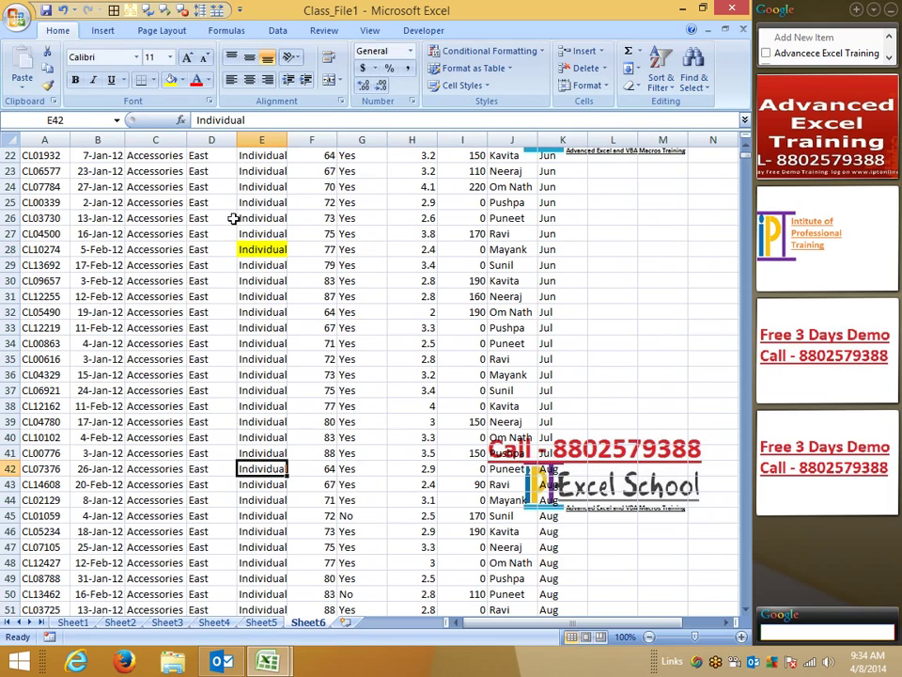
left_click(170, 82)
scroll(216, 479, "down", 6)
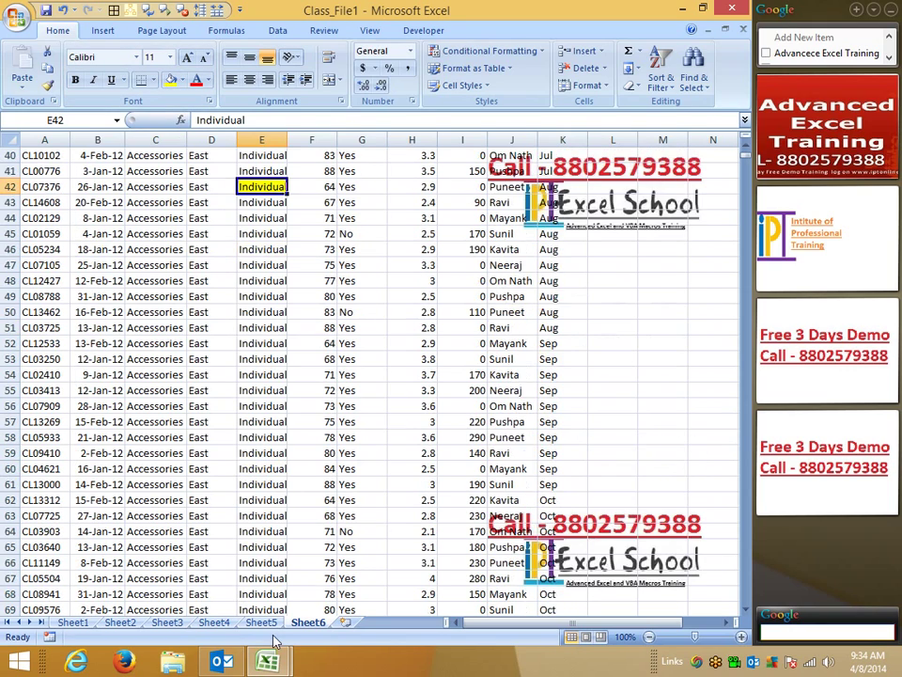
scroll(230, 478, "down", 2)
left_click(268, 470)
left_click(170, 83)
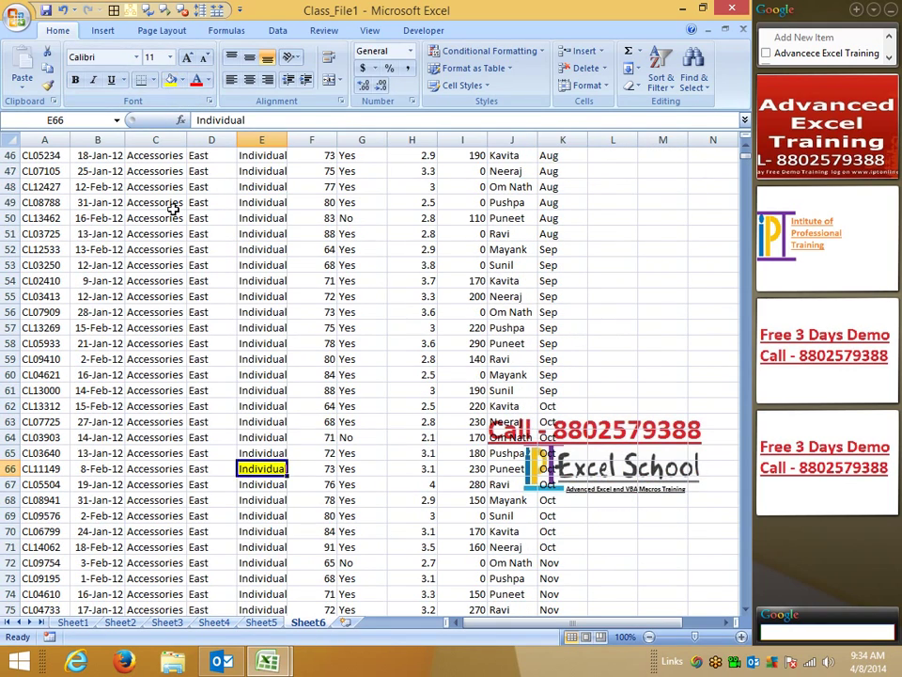
- Return to the top of the table and bring up the Custom Sort dialog
scroll(185, 327, "up", 7)
scroll(185, 328, "up", 8)
left_click(43, 156)
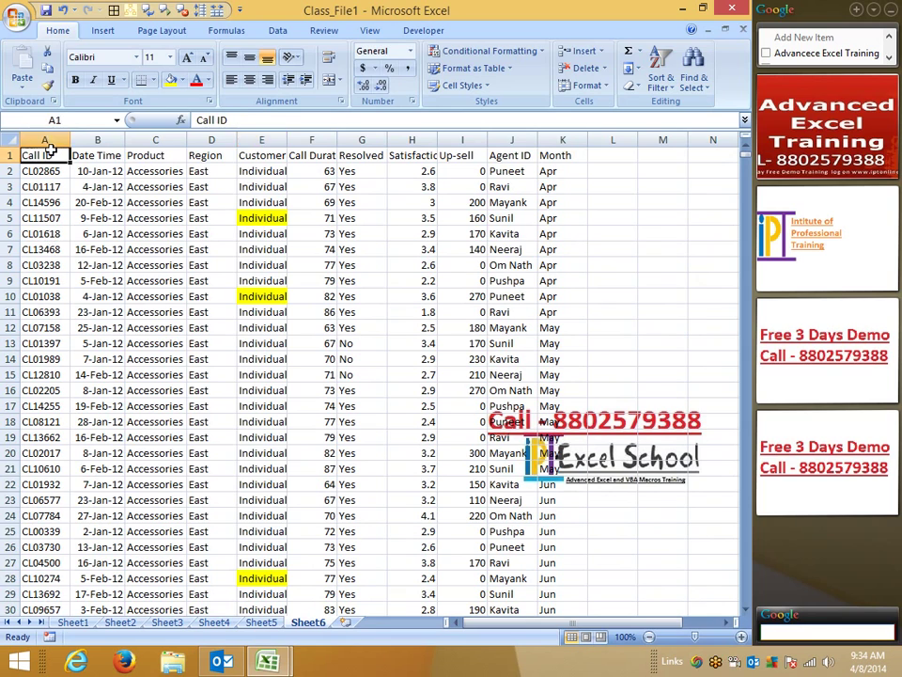
left_click(660, 80)
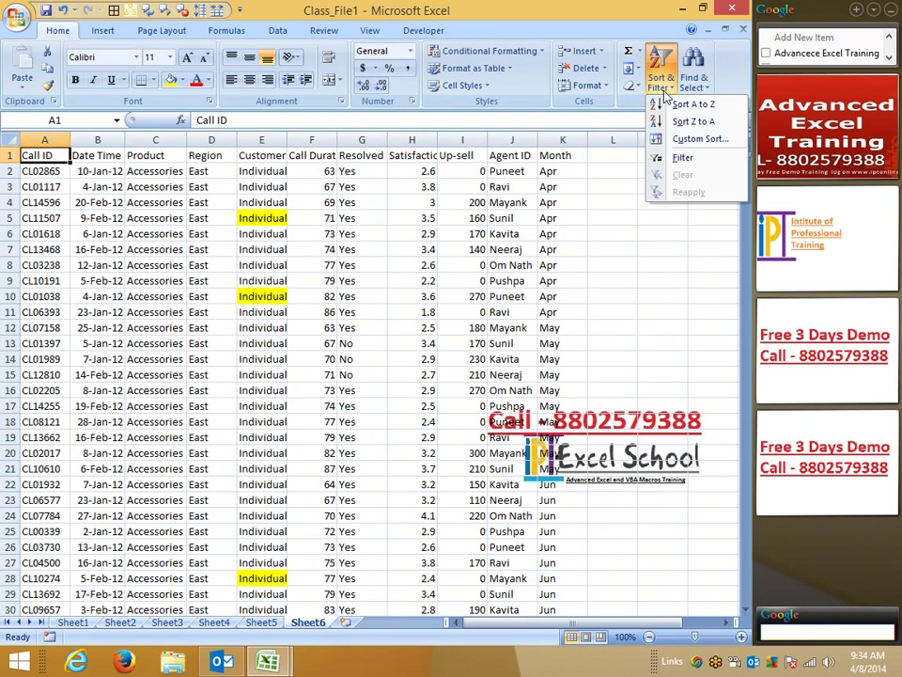
left_click(684, 137)
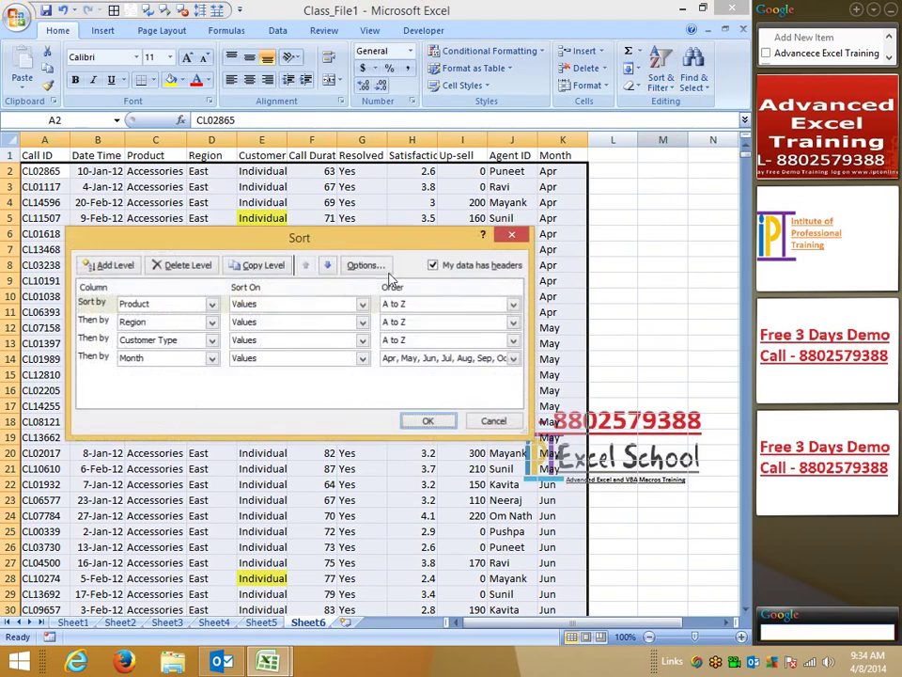
- Remove extra levels and sort Customer Type on Cell Color with No Cell Color on top
left_click(92, 357)
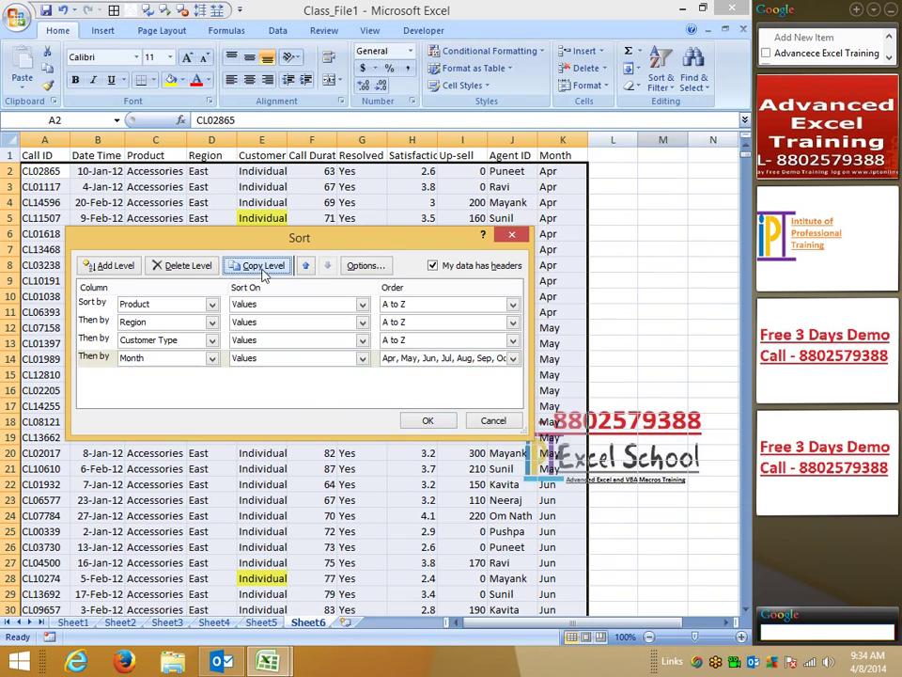
left_click(188, 266)
left_click(188, 266)
left_click(188, 266)
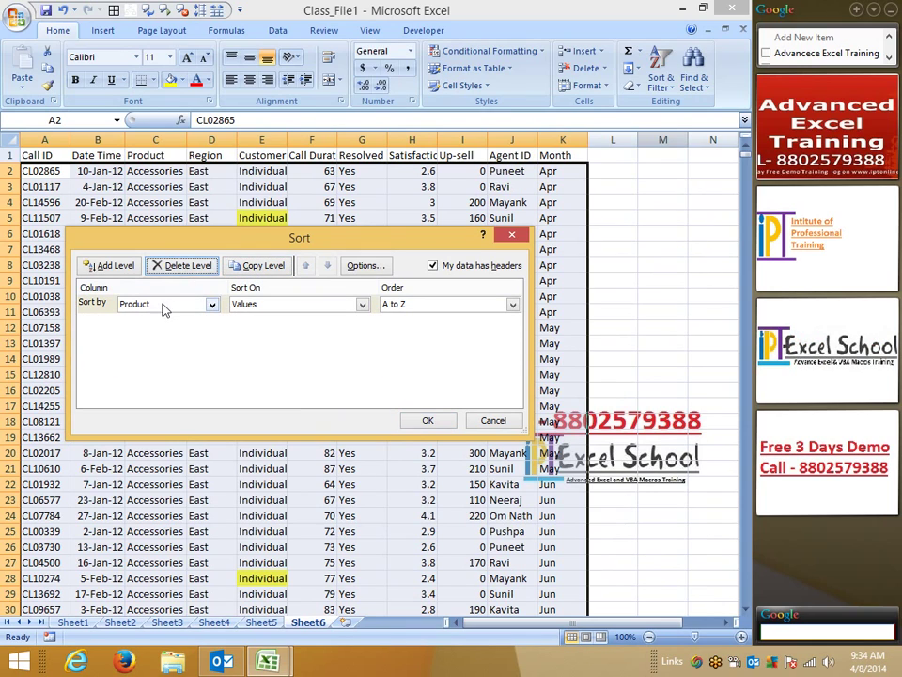
left_click(162, 304)
left_click(164, 360)
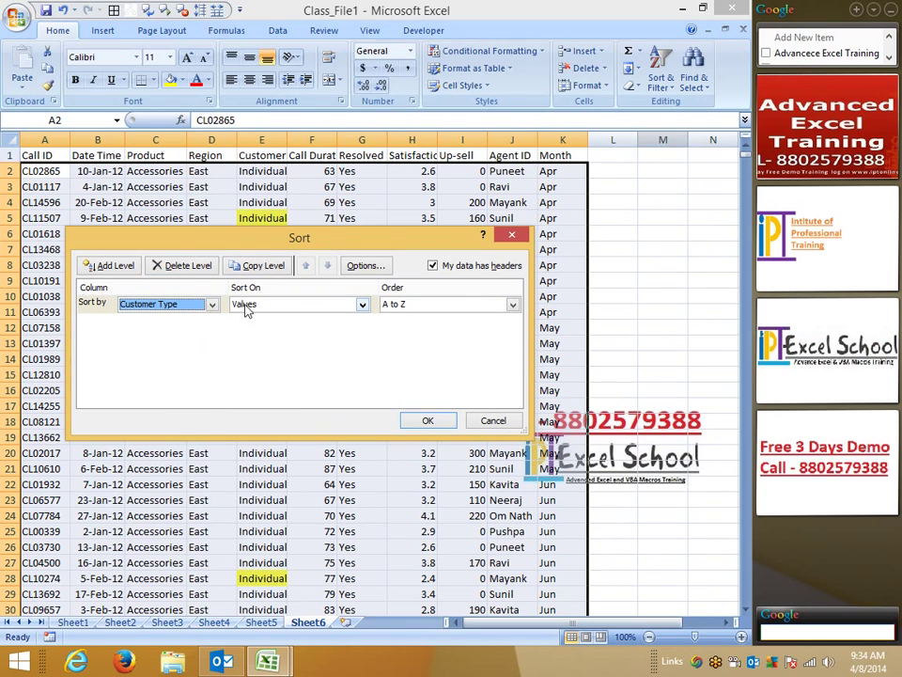
left_click(245, 307)
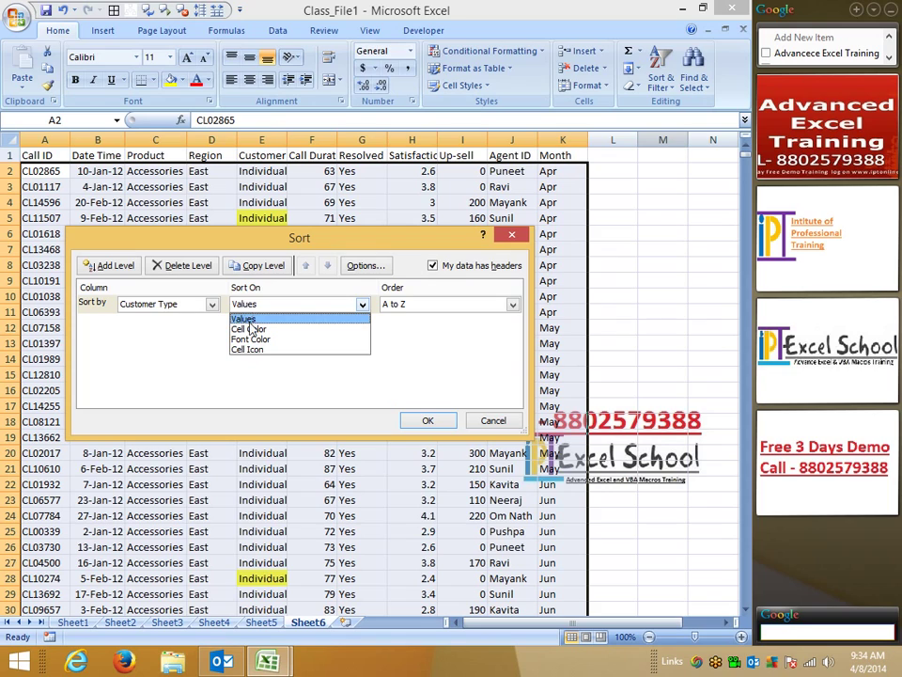
left_click(250, 325)
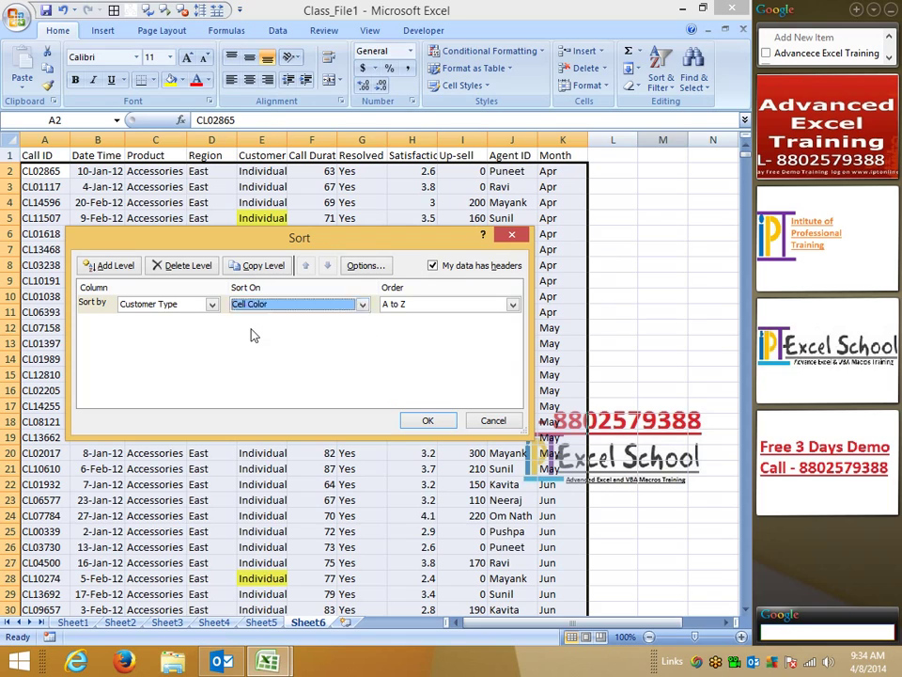
left_click(344, 306)
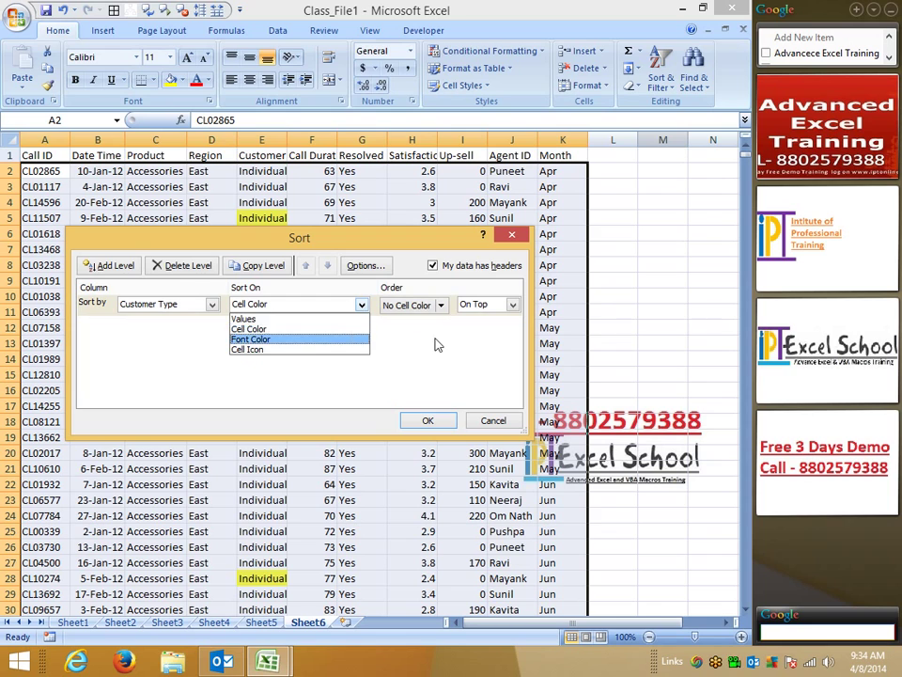
left_click(483, 329)
left_click(513, 305)
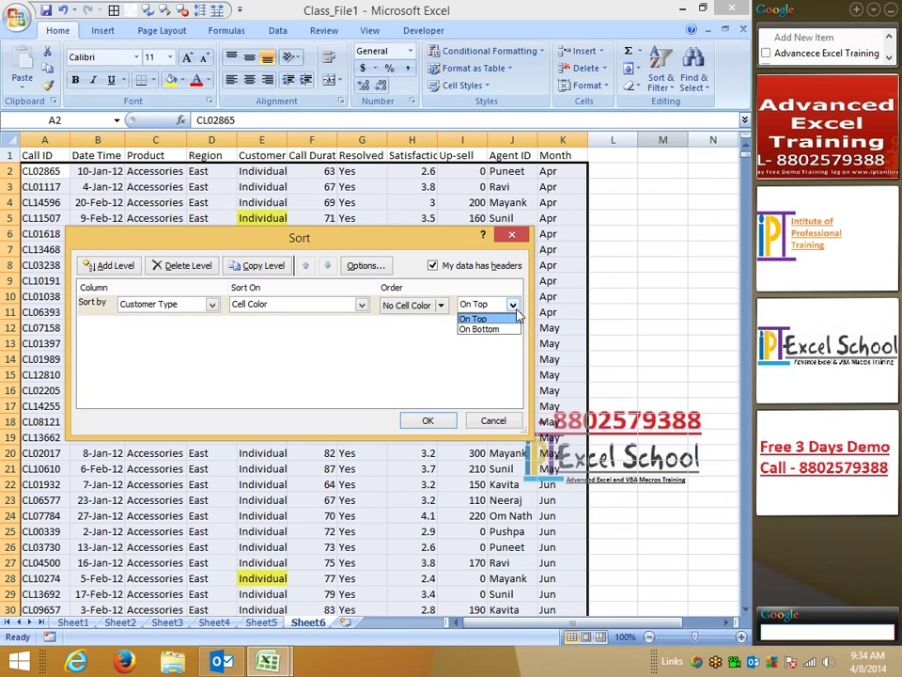
left_click(516, 317)
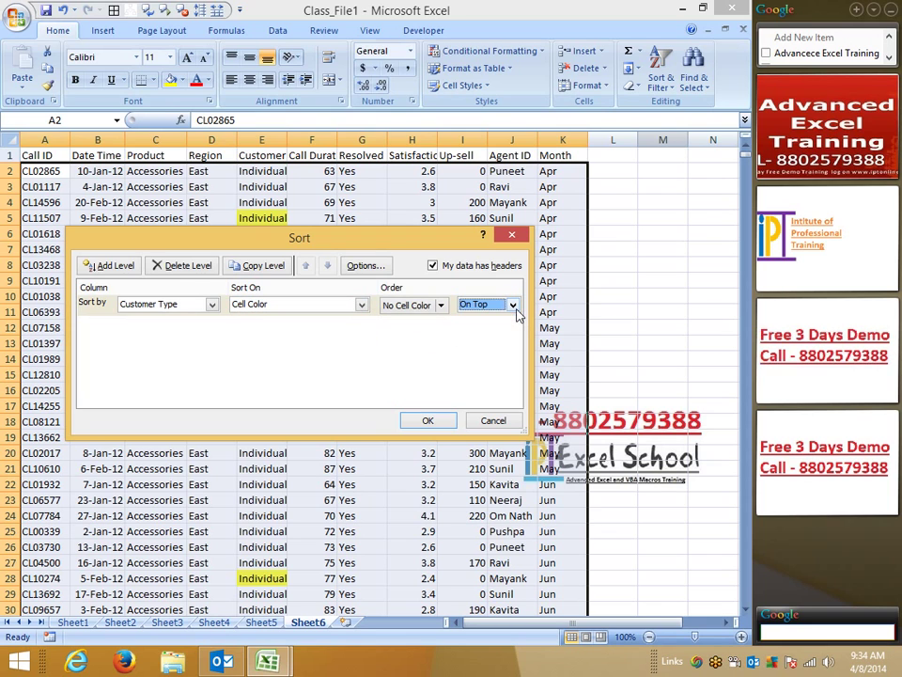
left_click(428, 421)
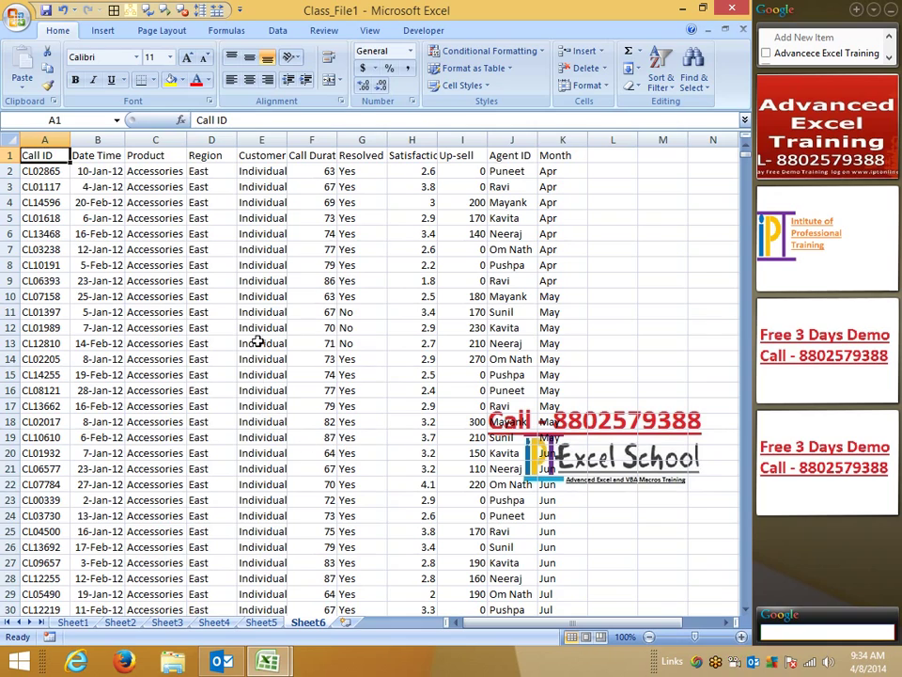
- Jump to the bottom of the data to confirm the yellow cells landed in rows 14829–14833
left_click(661, 76)
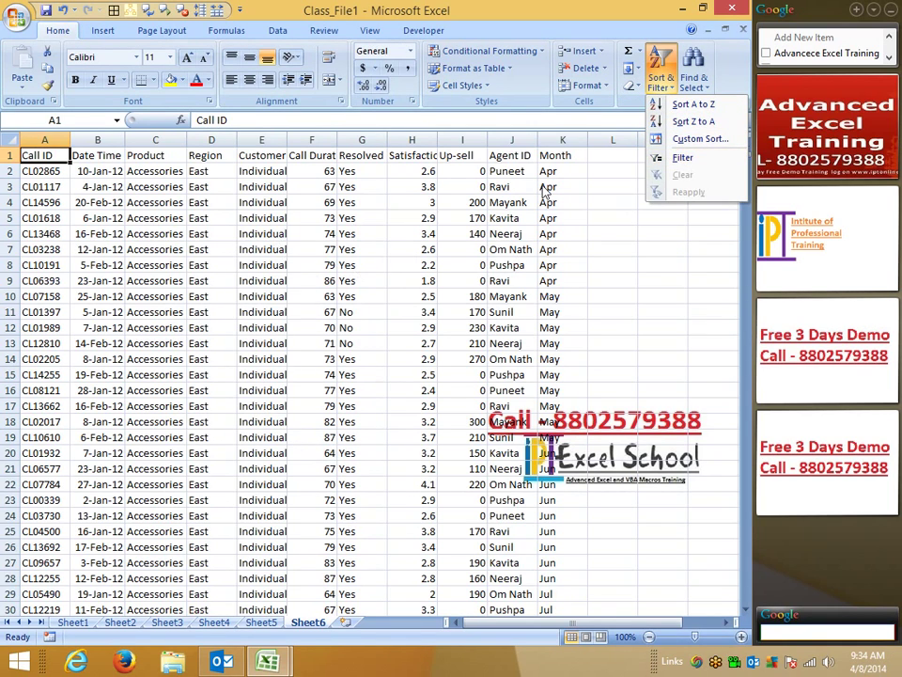
left_click(266, 282)
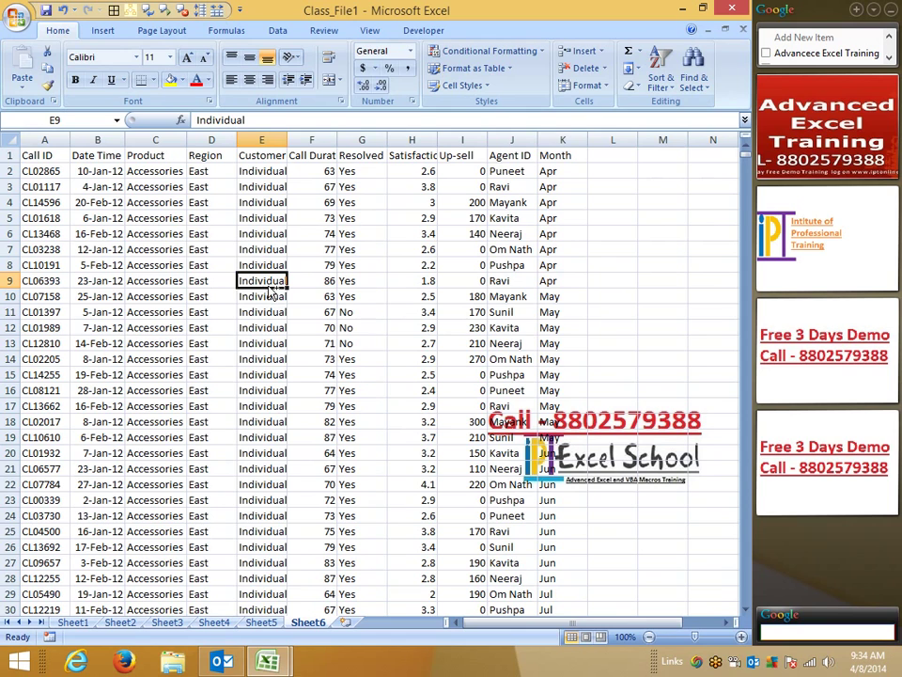
key("ctrl+Down")
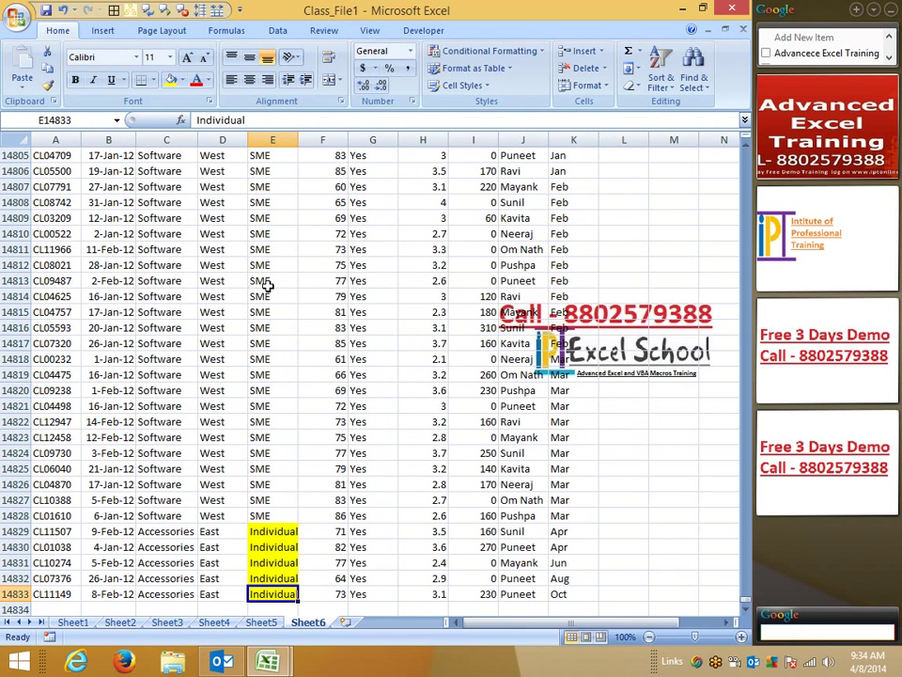
key("ctrl+Up")
key("ctrl+Left")
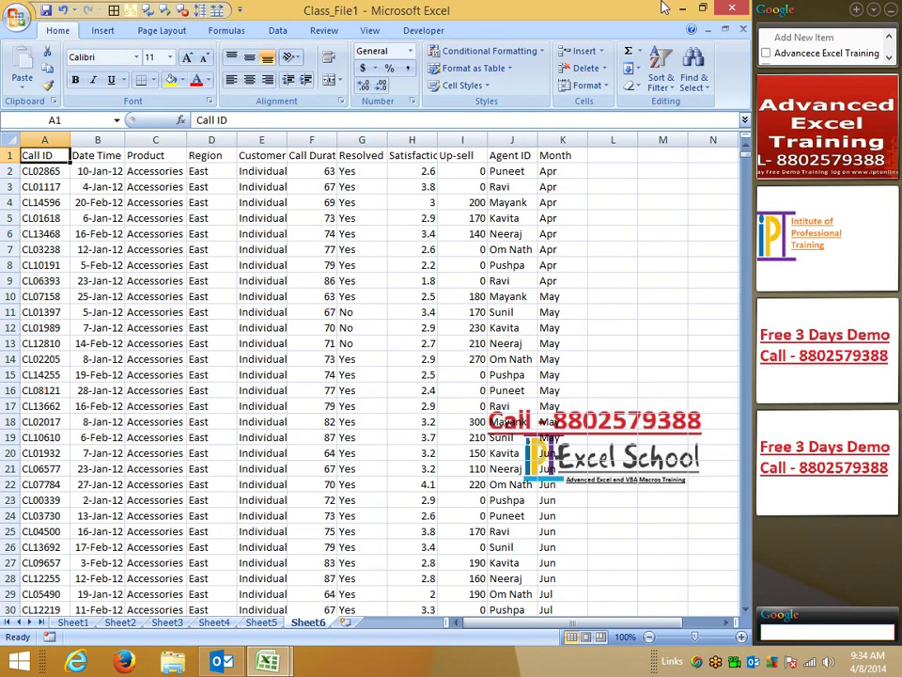
- Change the Customer Type colour sort to put the yellow cells on top
left_click(662, 67)
left_click(686, 143)
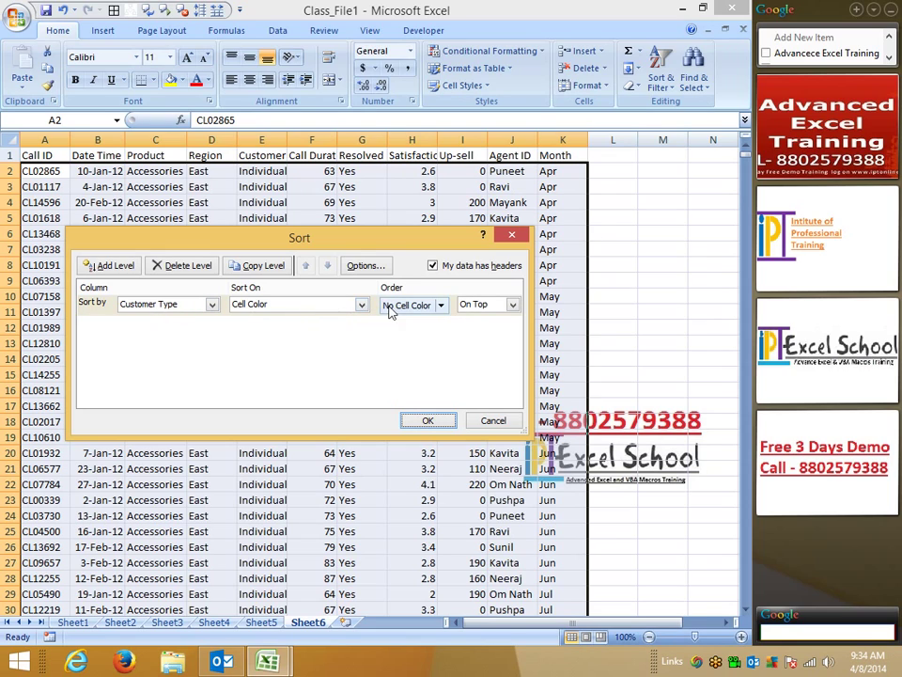
left_click(472, 307)
left_click(473, 319)
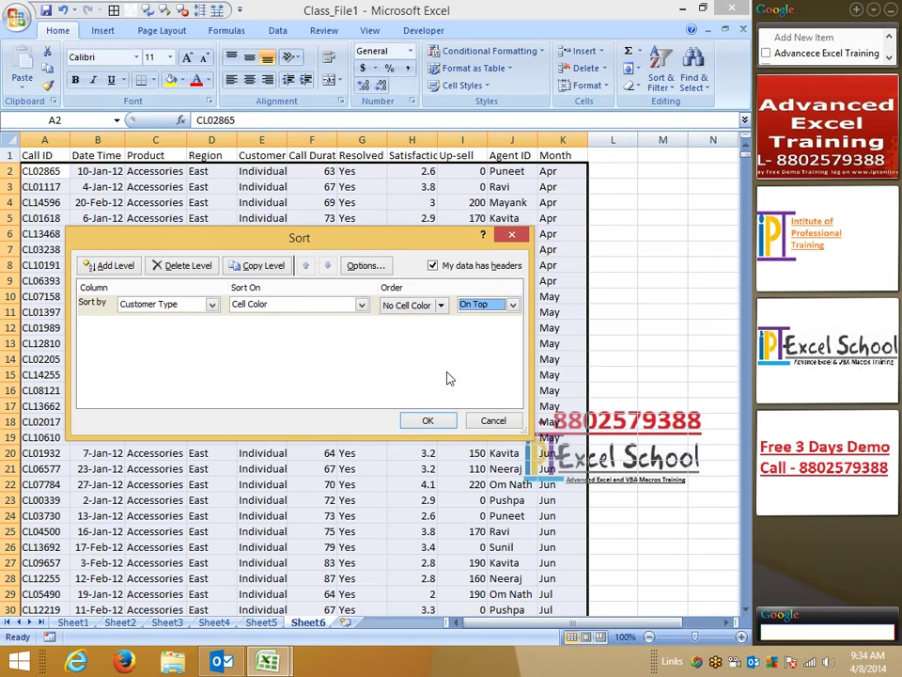
left_click(441, 306)
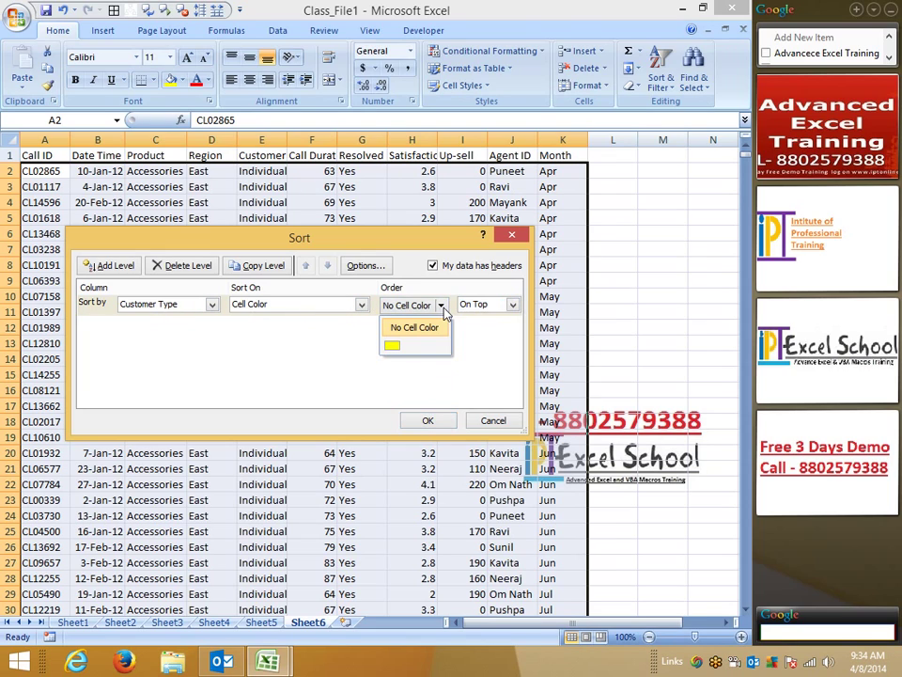
left_click(392, 346)
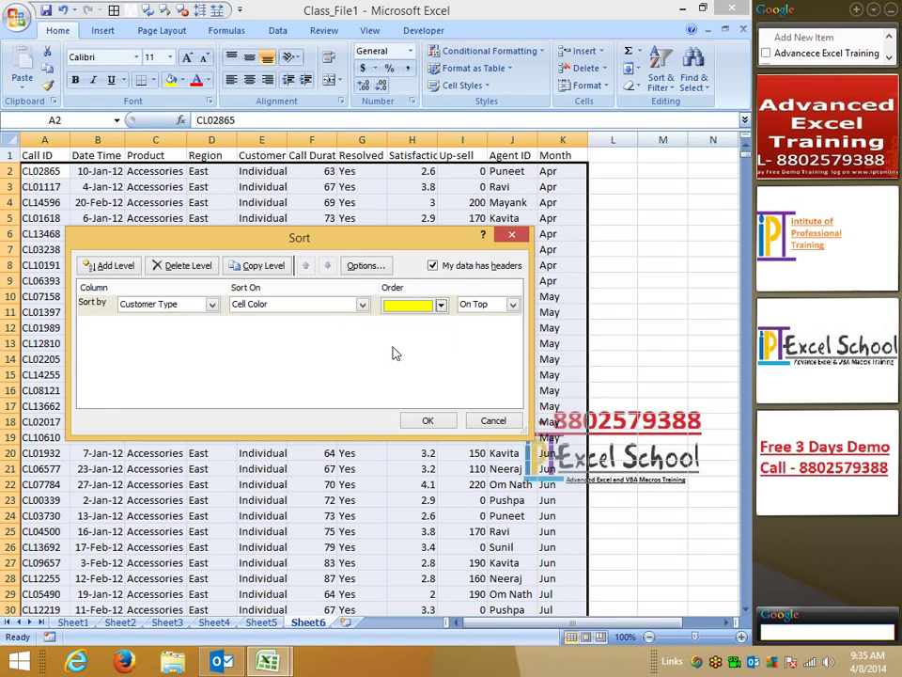
left_click(430, 421)
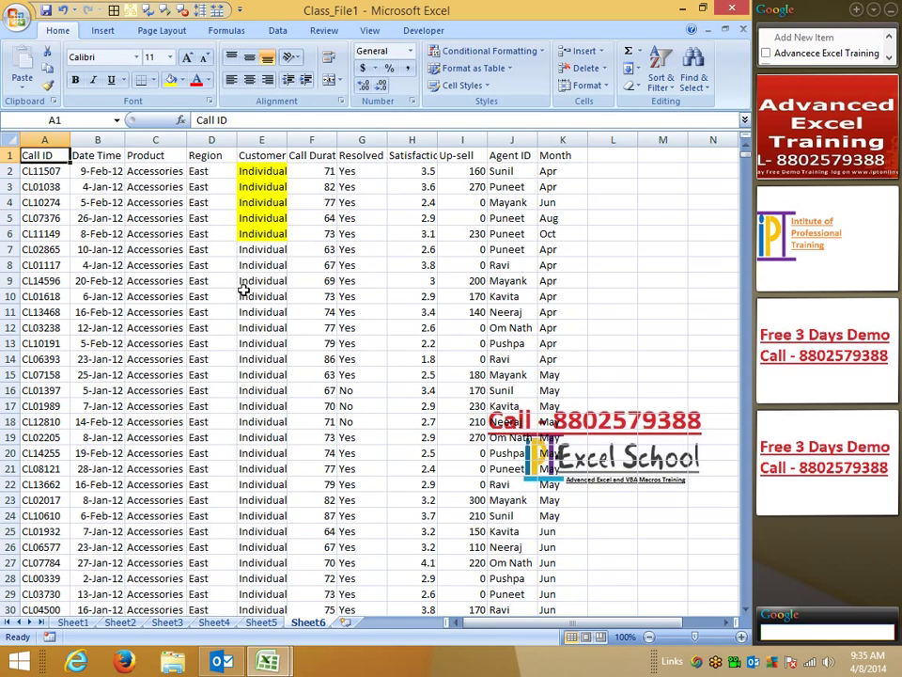
- Apply the check/exclamation/cross icon set to the Call Duration column F
left_click(311, 139)
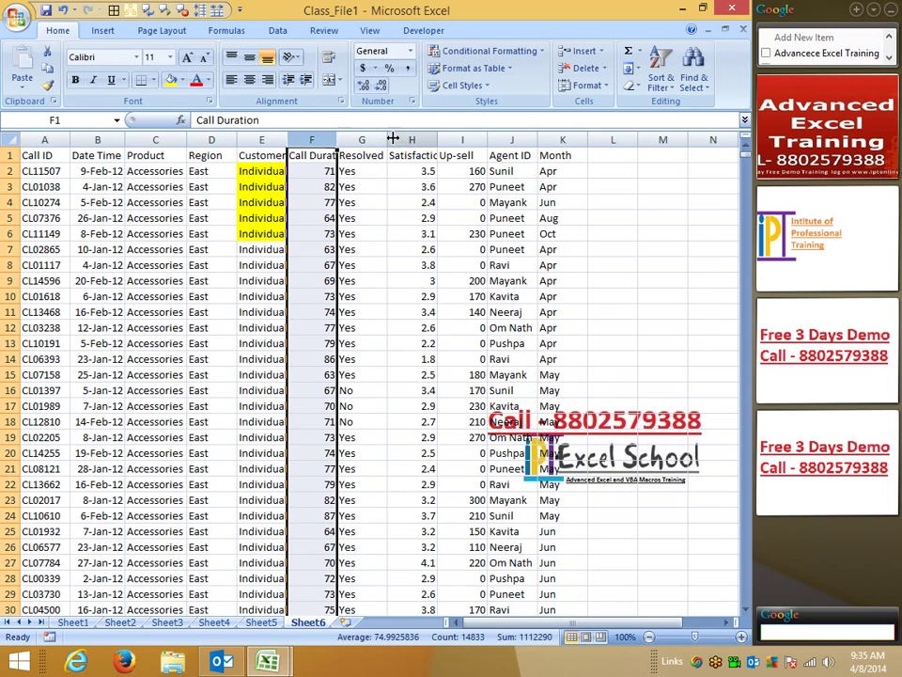
left_click(458, 56)
mouse_move(460, 82)
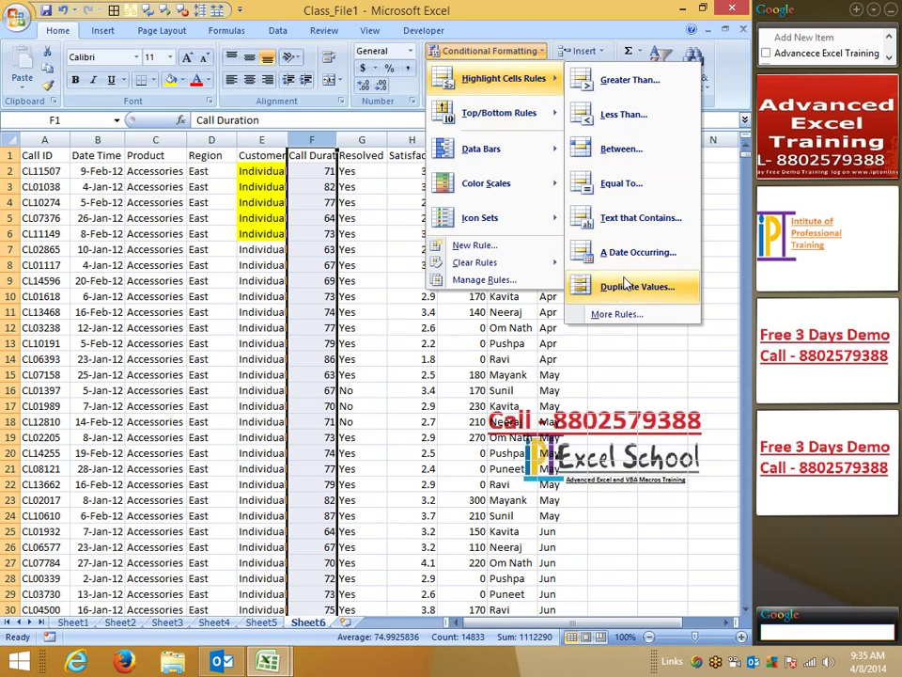
mouse_move(503, 232)
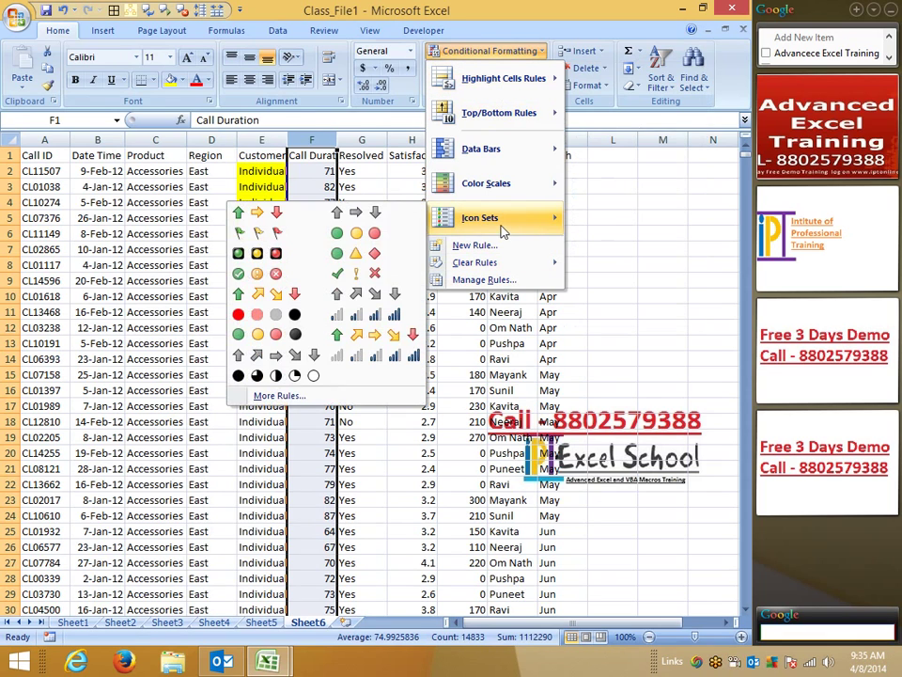
left_click(361, 272)
left_click(316, 263)
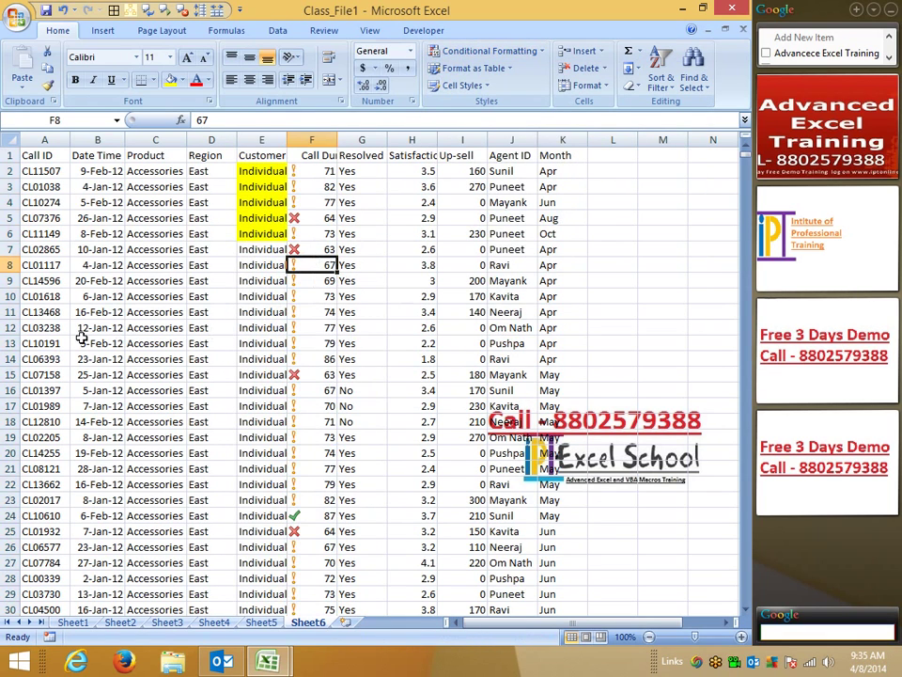
left_click(33, 154)
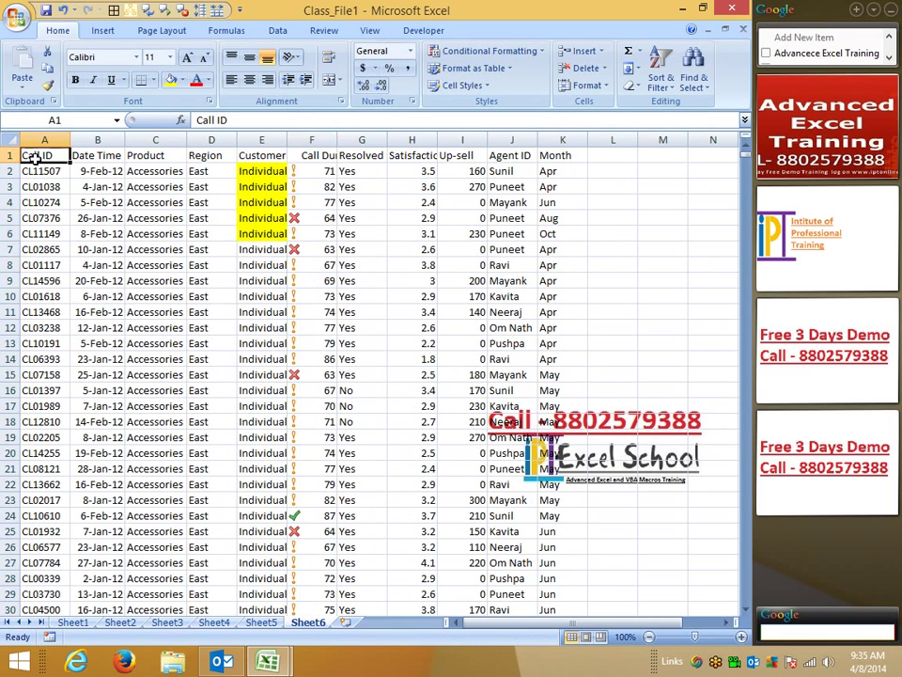
- Custom-sort by Call Duration on Cell Icon with the red cross icon on top
left_click(661, 76)
left_click(695, 141)
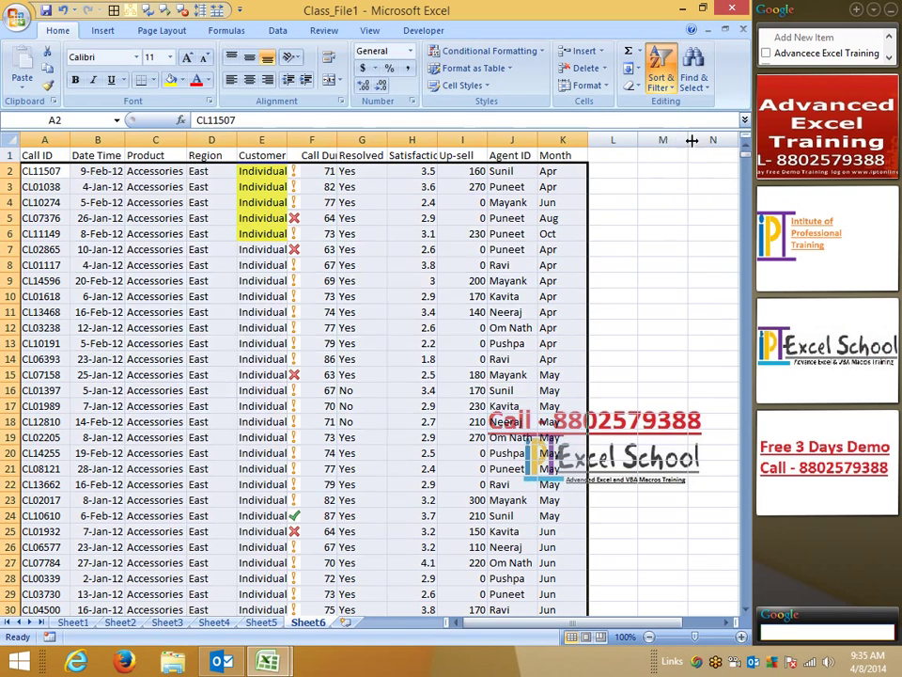
left_click(362, 304)
left_click(294, 349)
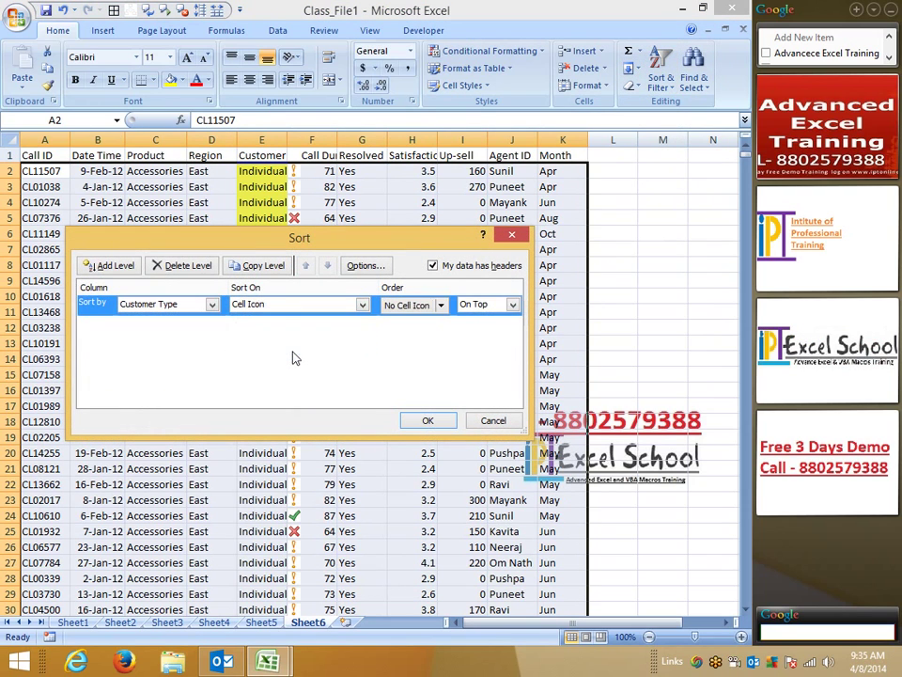
left_click(441, 306)
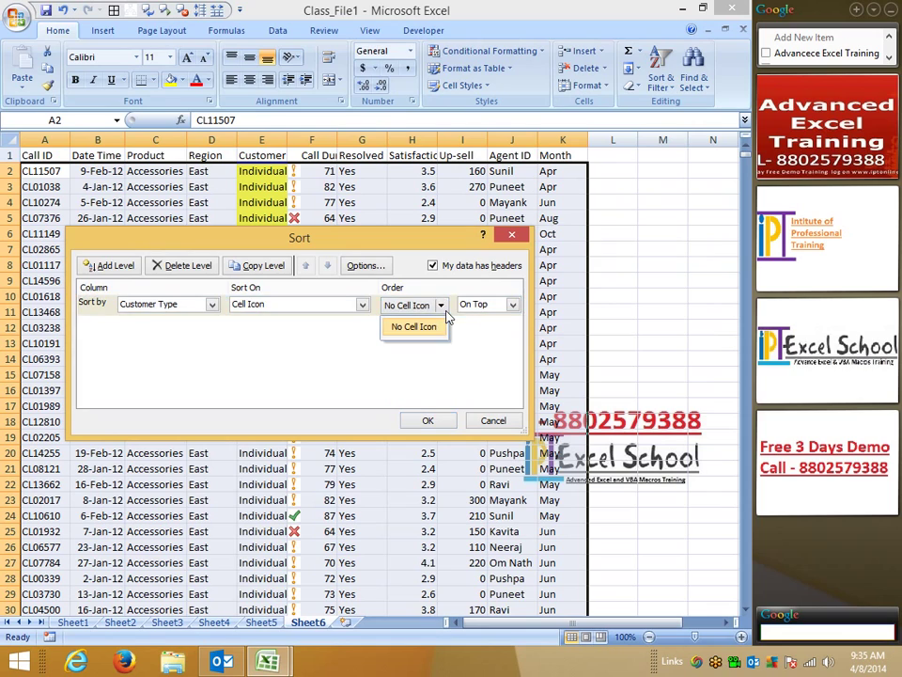
left_click(438, 330)
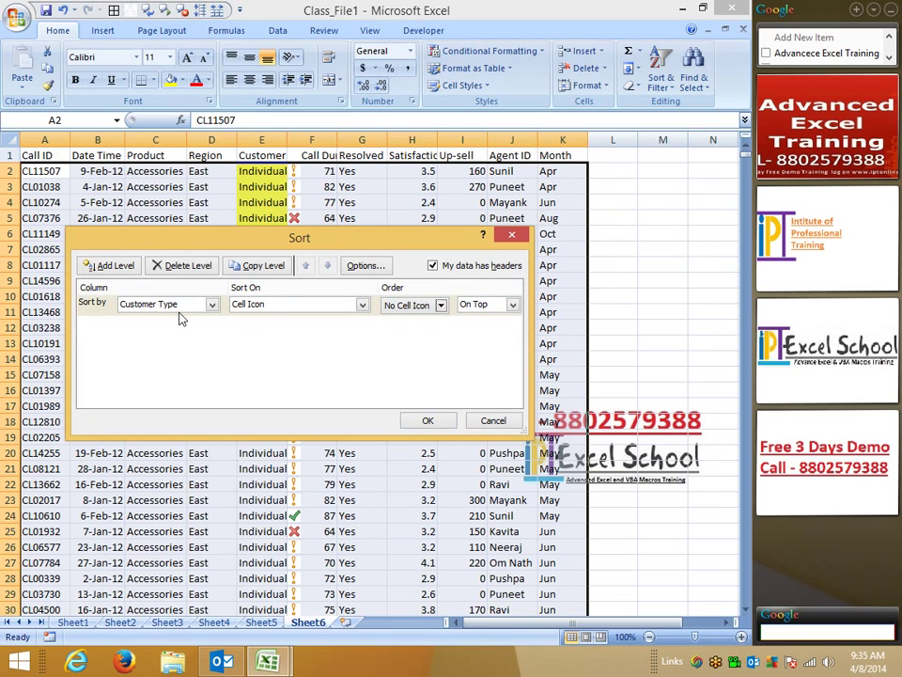
left_click(174, 304)
left_click(169, 369)
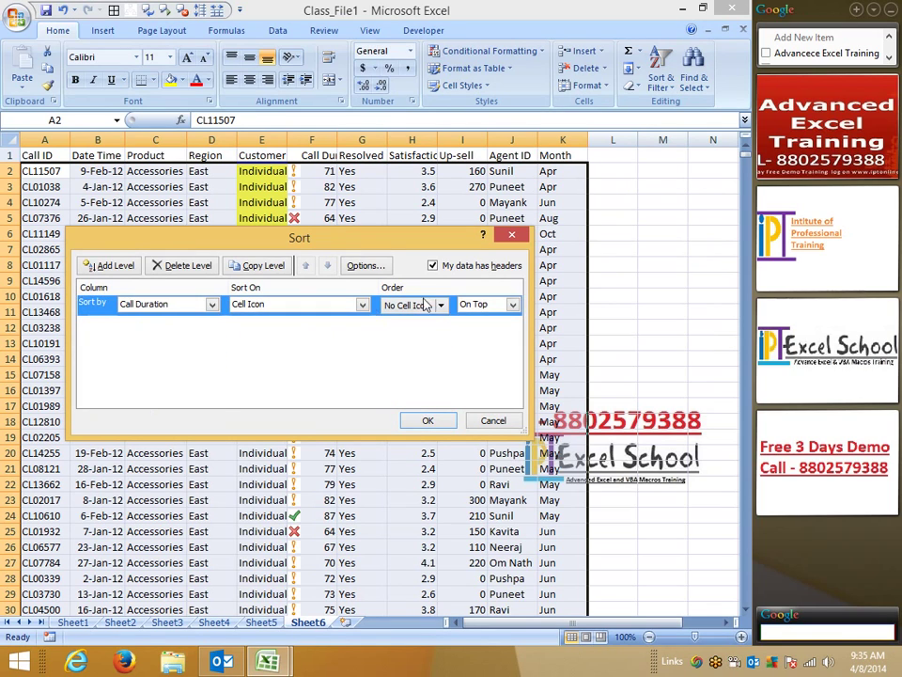
left_click(425, 304)
left_click(411, 324)
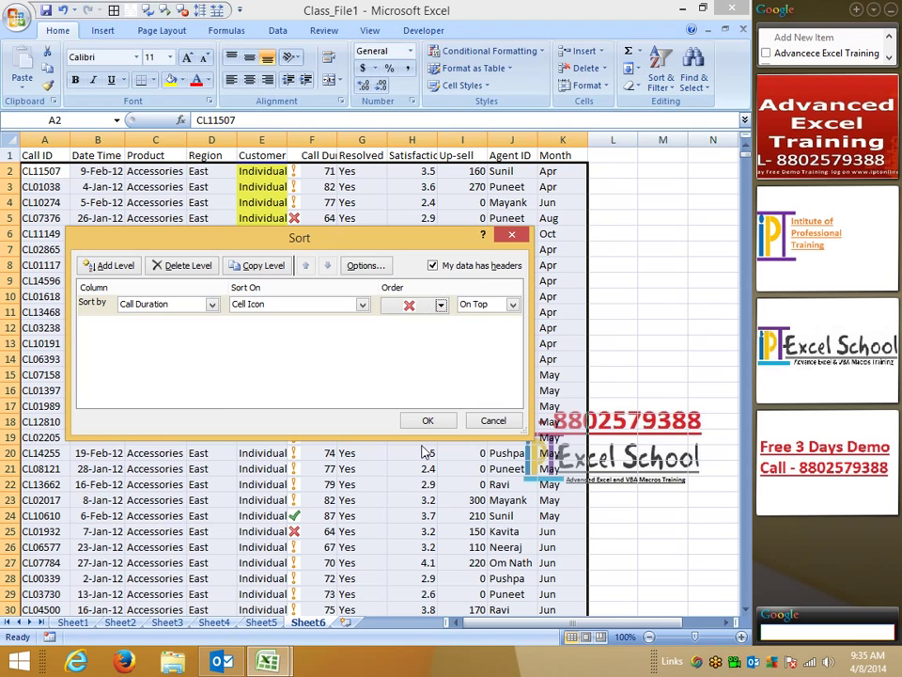
left_click(428, 421)
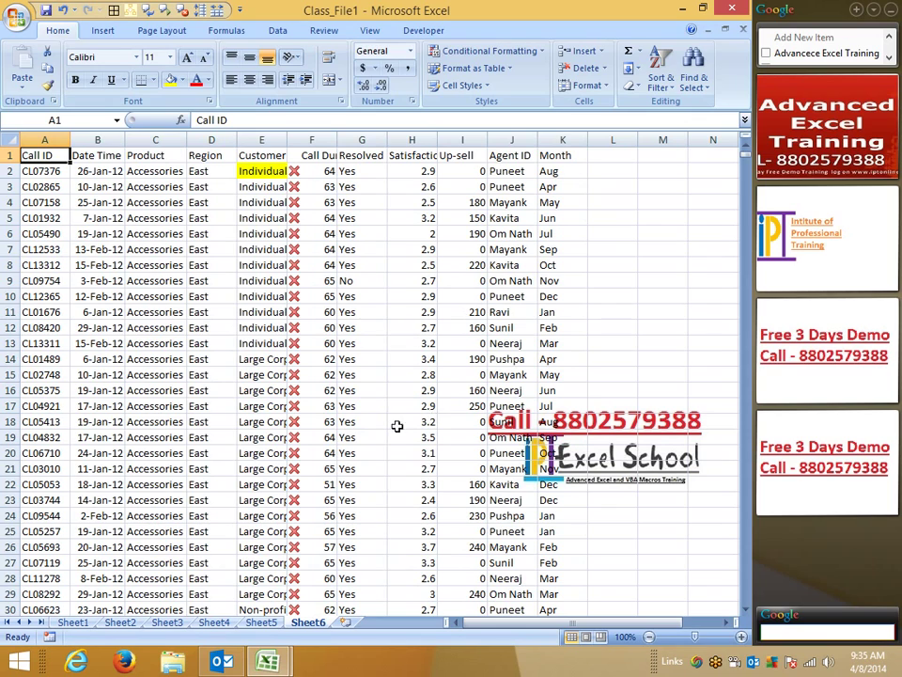
- On Sheet5, enter the labels Month in A1 and Sales in A2
left_click(276, 626)
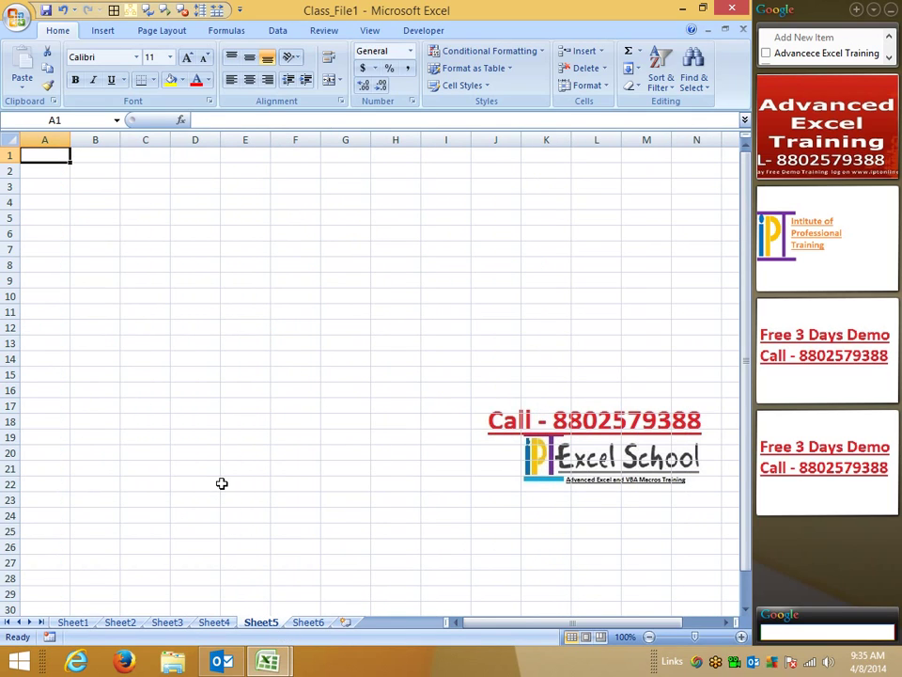
type("Month")
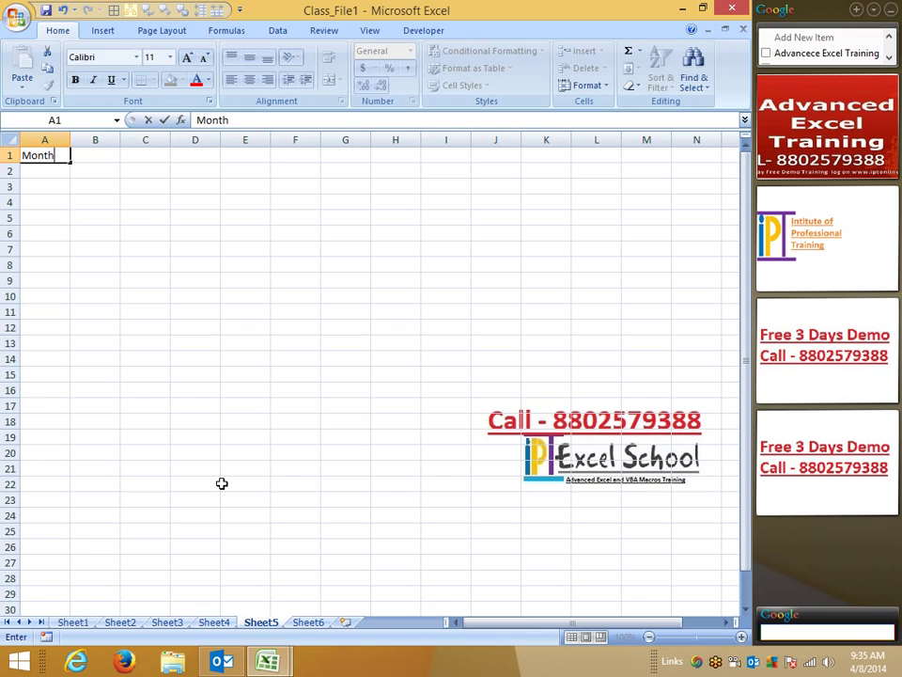
key("Return")
type("JAn")
key("Escape")
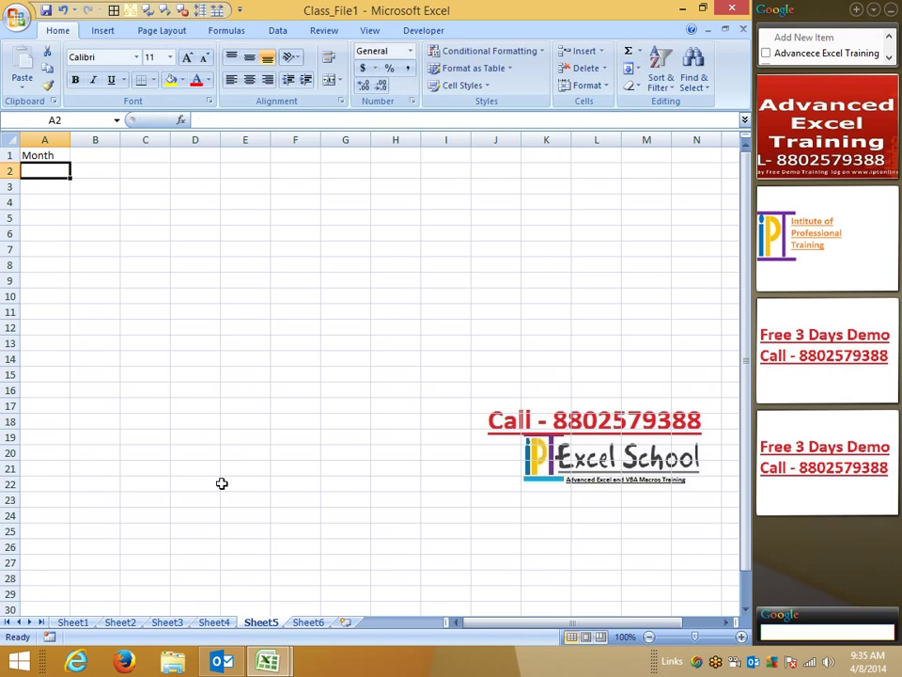
type("Sales")
key("Return")
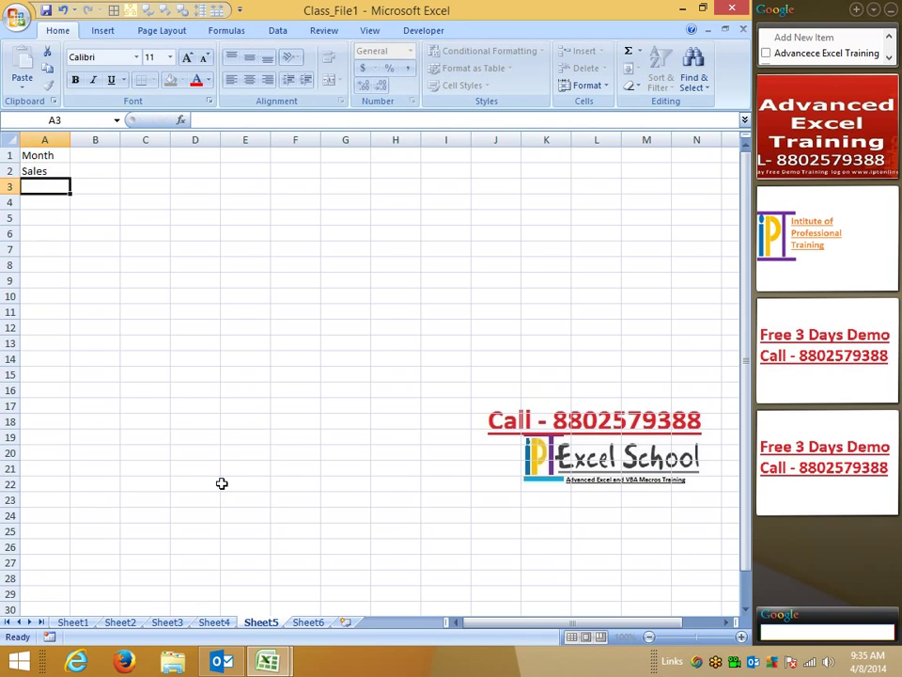
key("ctrl+Right")
key("ctrl+Left")
key("Up")
key("Up")
key("Right")
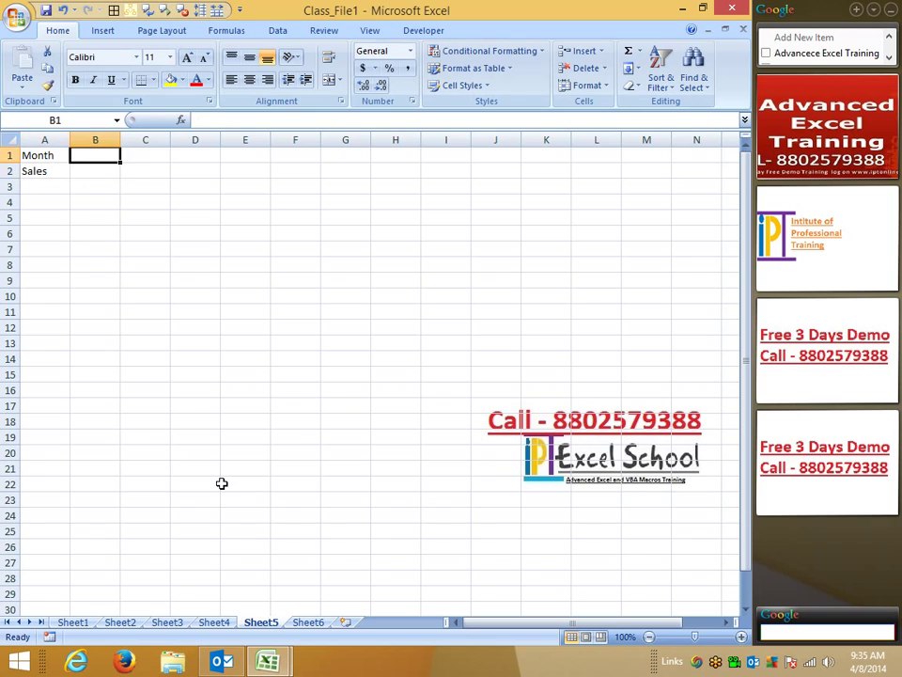
- Enter Jan in B1 and fill the months through Sep across to column J
type("JAn")
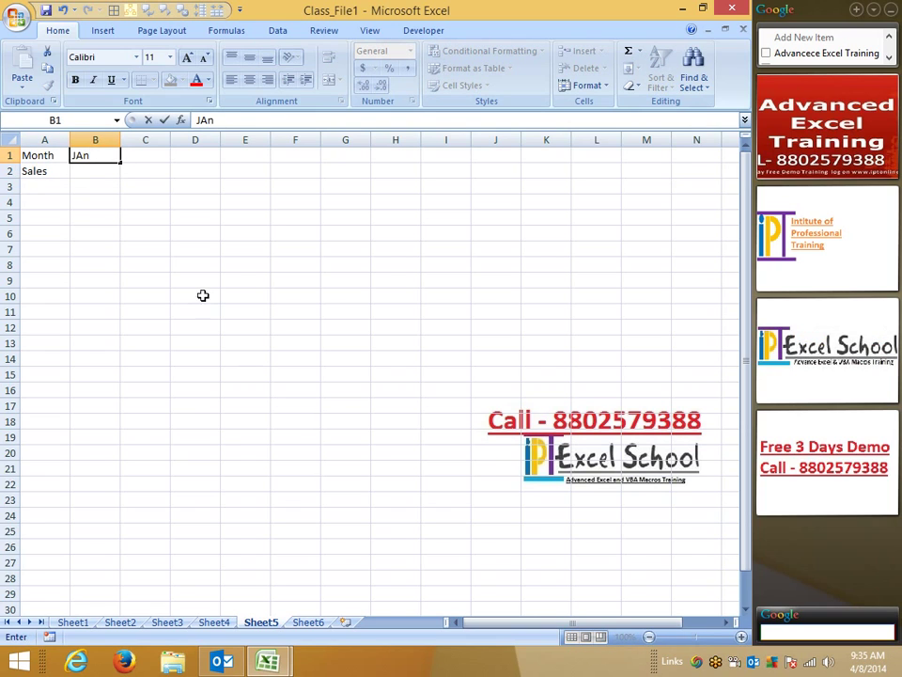
left_click(94, 202)
left_click(101, 171)
left_click(114, 158)
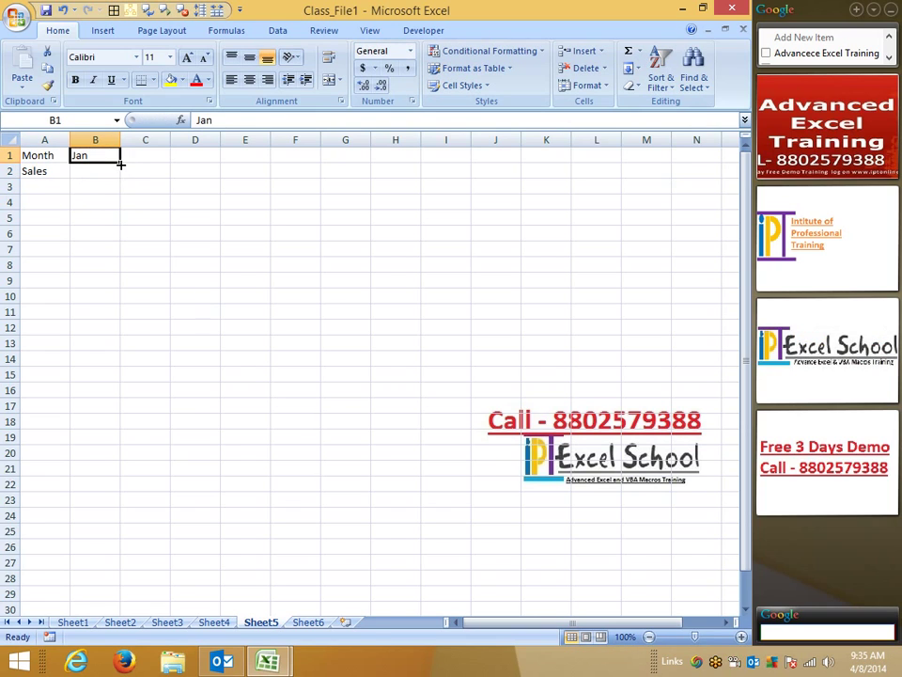
left_click_drag(121, 164, 499, 168)
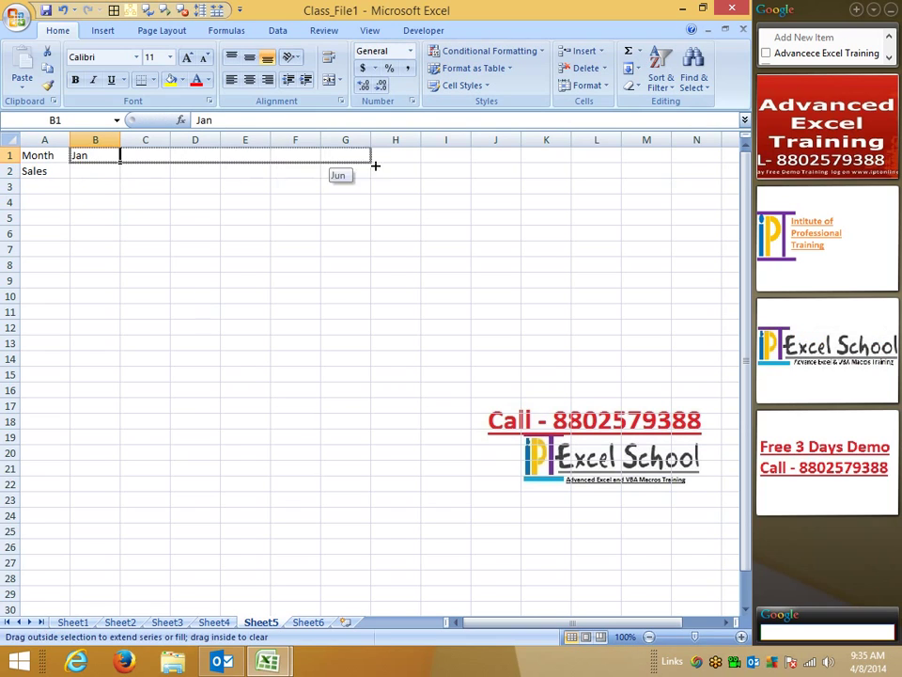
- Fill B2:J2 with =RANDBETWEEN(10,90) random sales values
left_click(95, 170)
type("=ra")
key("Down")
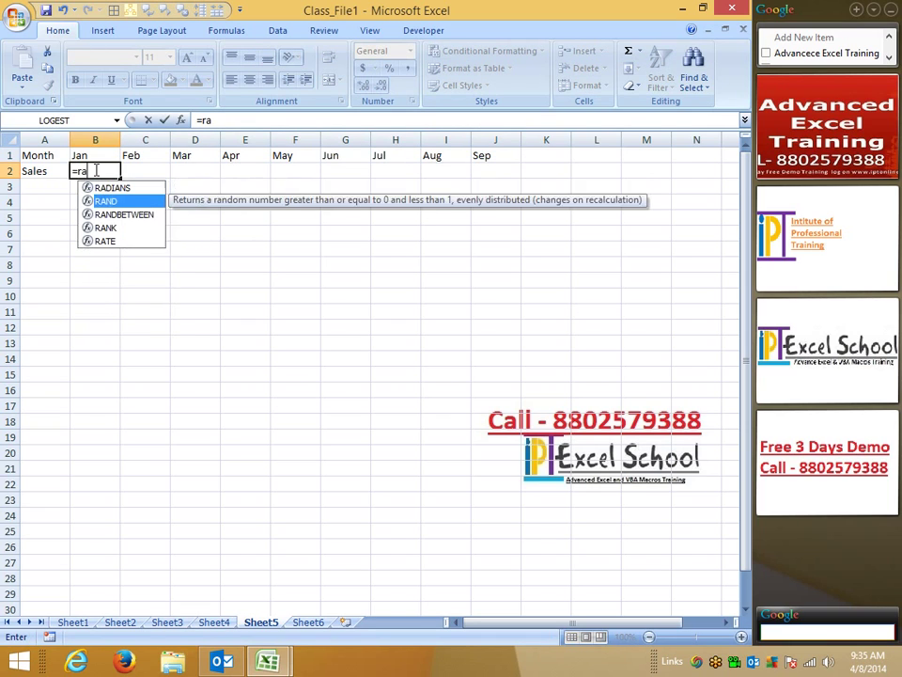
key("Down")
key("Tab")
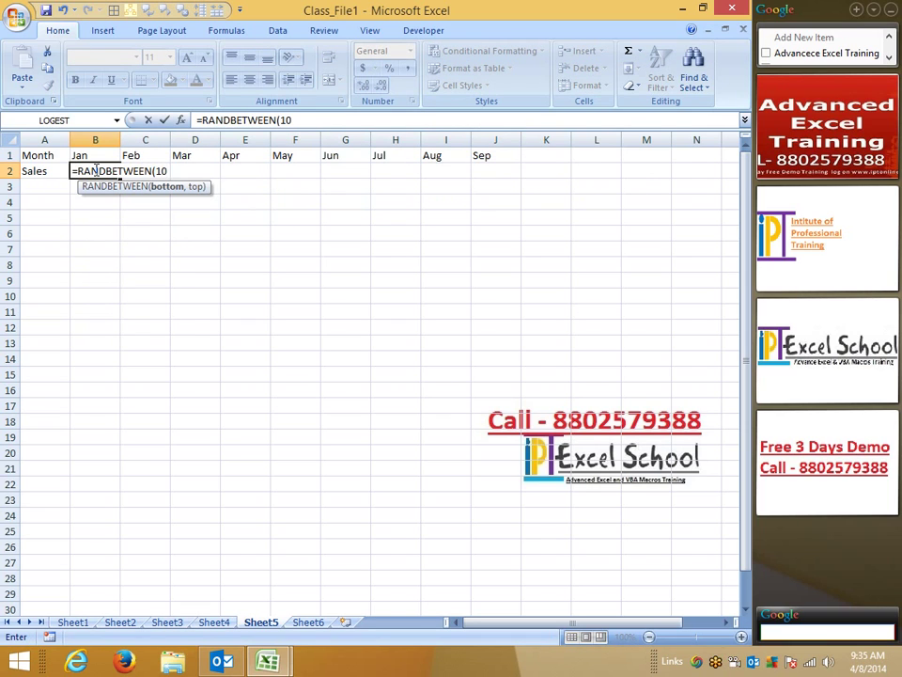
type(",9")
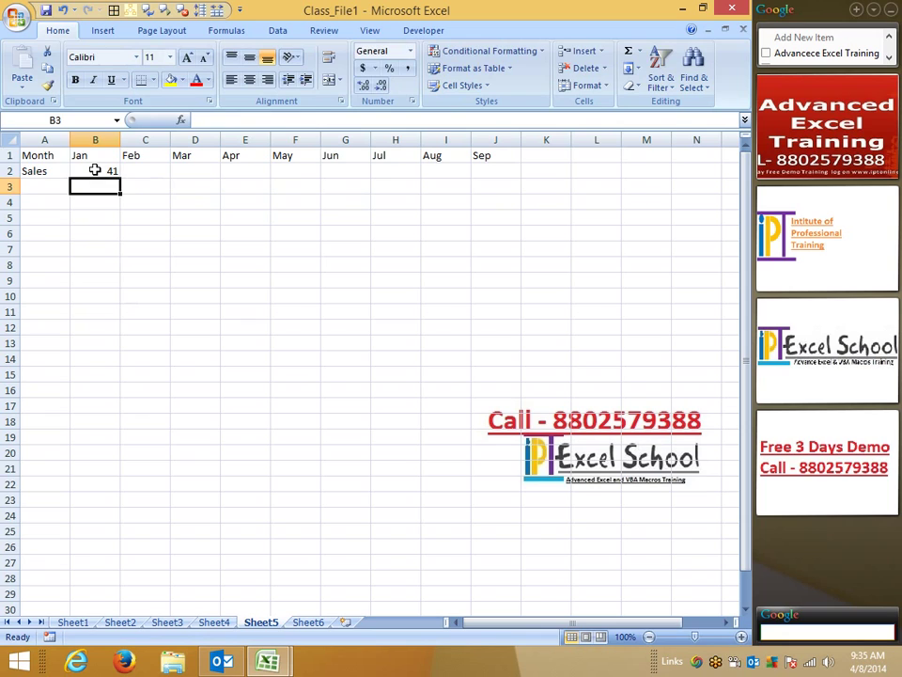
key("Up")
key("Up")
key("ctrl+Right")
key("Down")
key("ctrl+shift+Left")
key("ctrl+r")
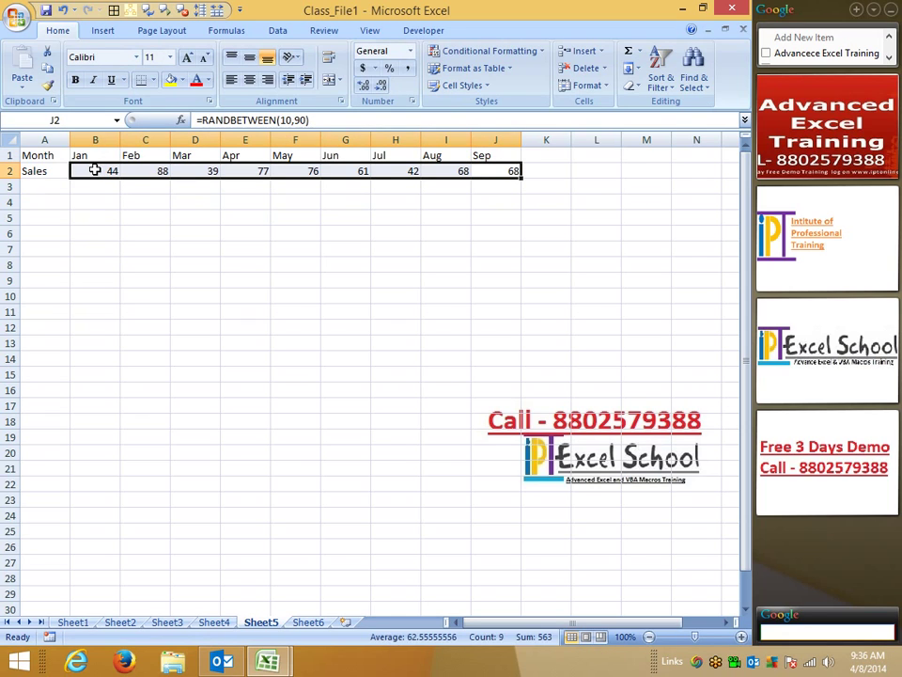
- Paste the sales row back as fixed values and select the A1:J3 table
key("ctrl+c")
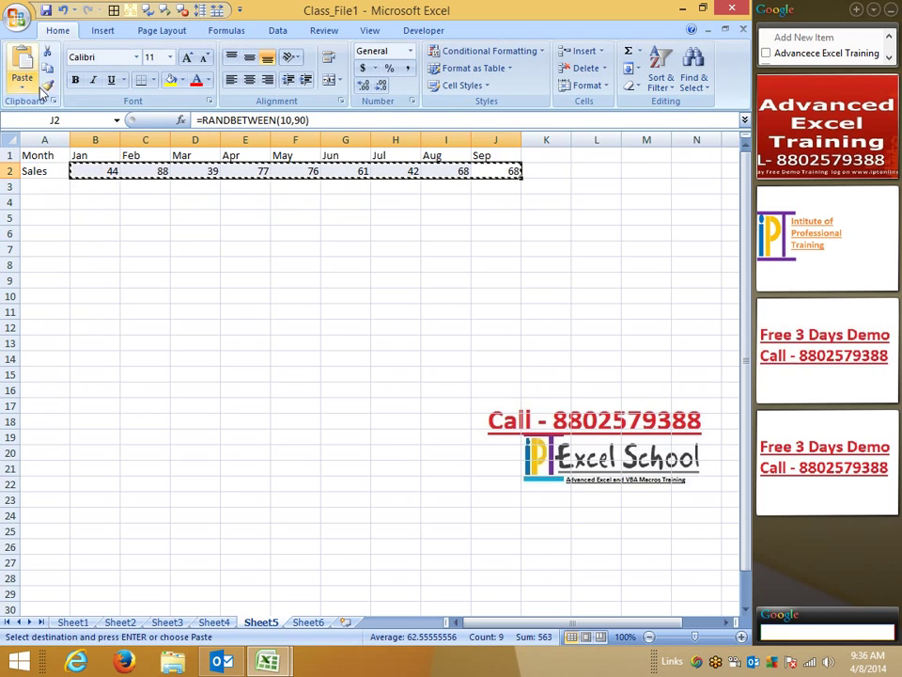
left_click(21, 86)
left_click(58, 138)
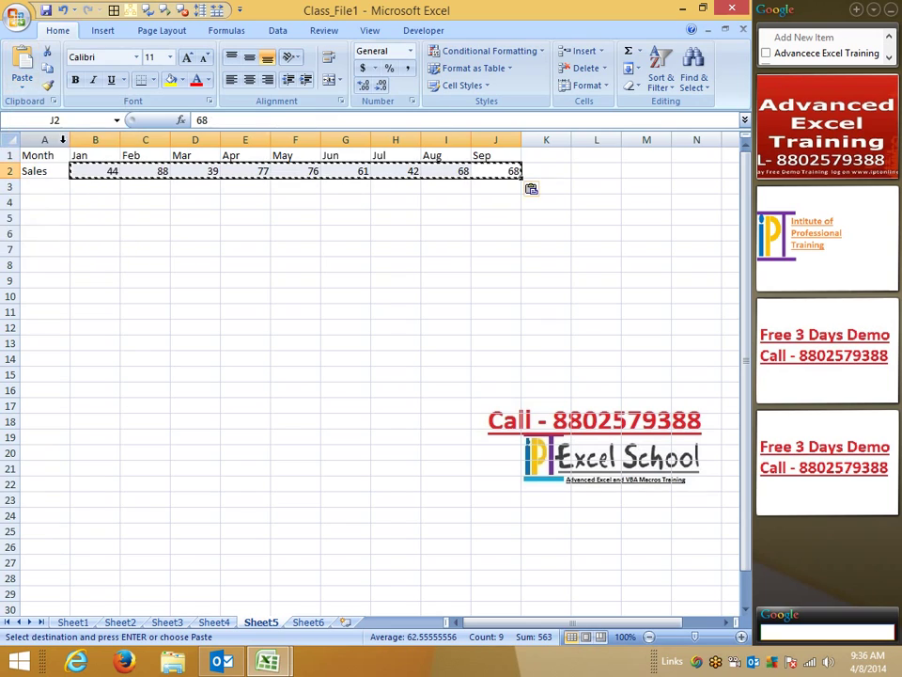
left_click(174, 231)
key("Escape")
mouse_move(37, 155)
left_mouse_down()
mouse_move(478, 191)
mouse_move(509, 174)
left_mouse_up()
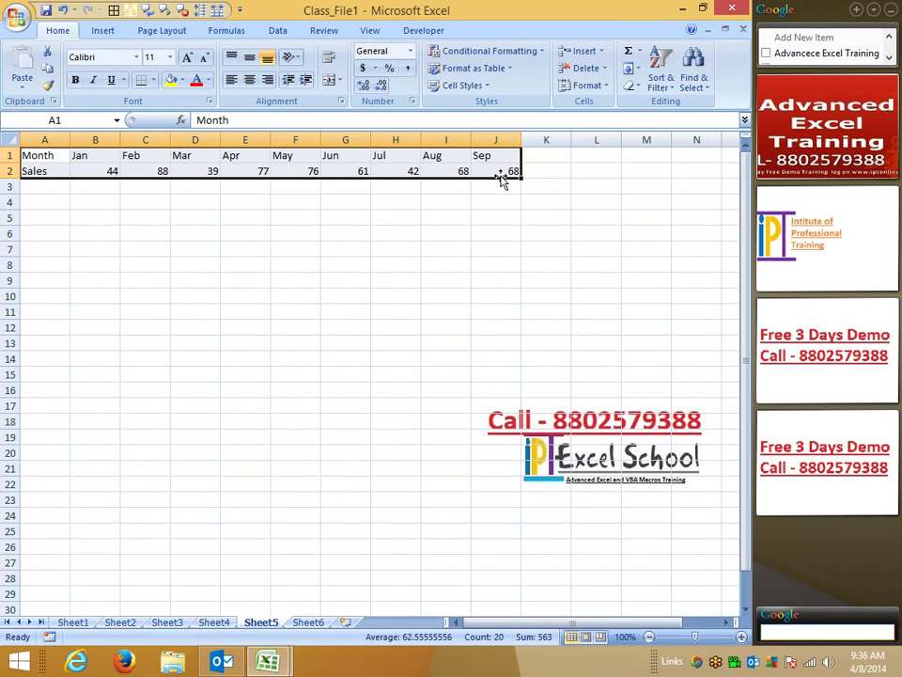
left_click(668, 89)
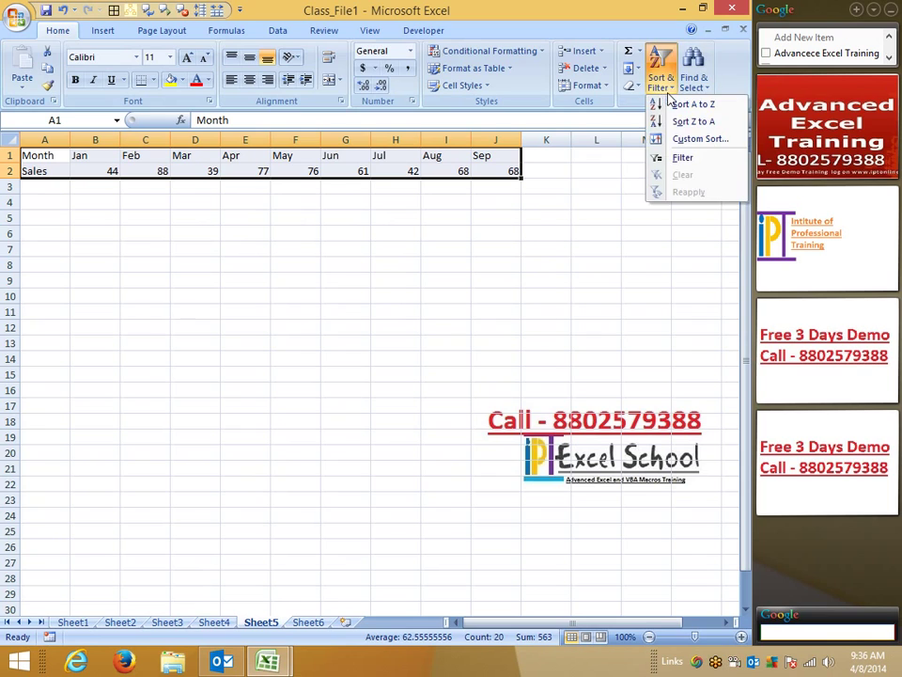
- In the Sort dialog's Options, set the orientation to sort left to right
left_click(679, 143)
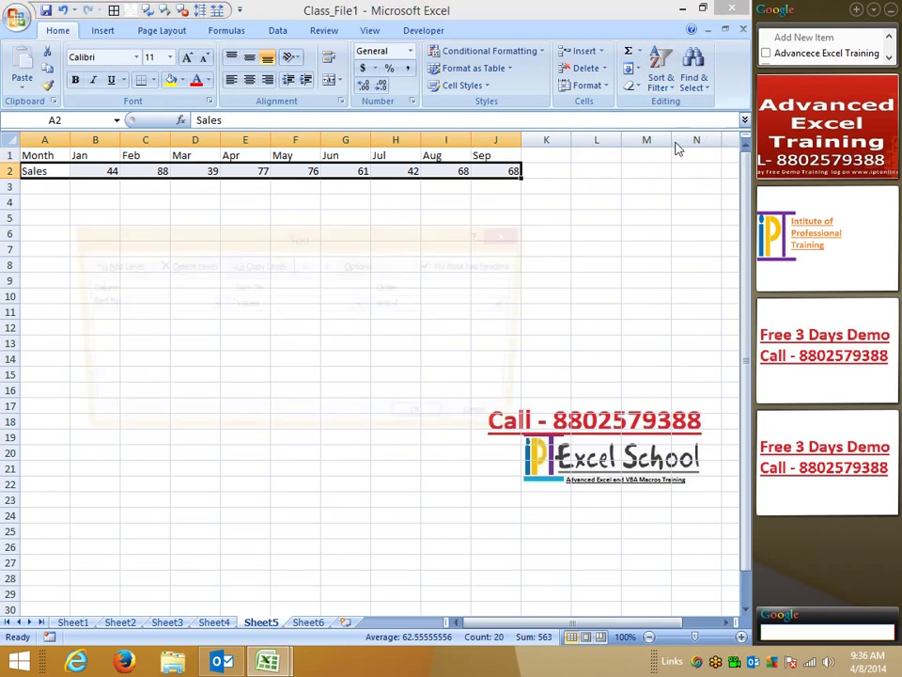
left_click(372, 266)
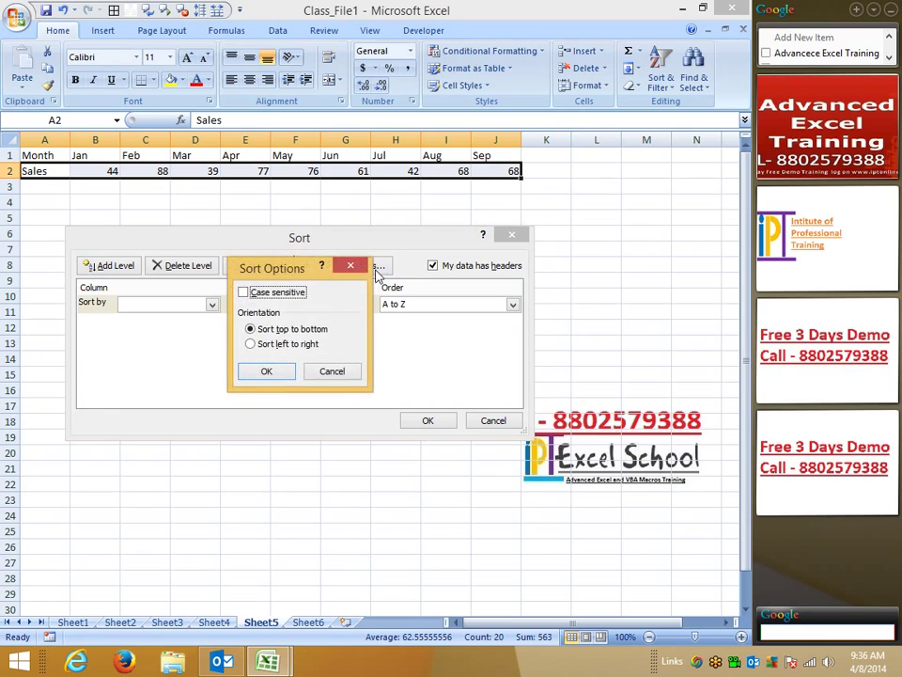
left_click_drag(276, 268, 602, 131)
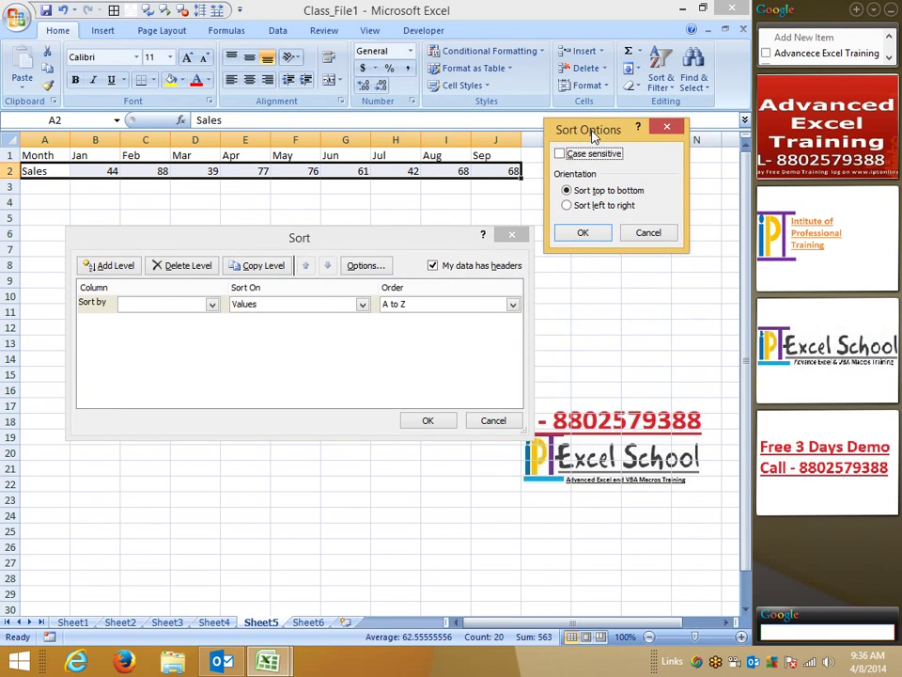
left_click(593, 209)
left_click(582, 234)
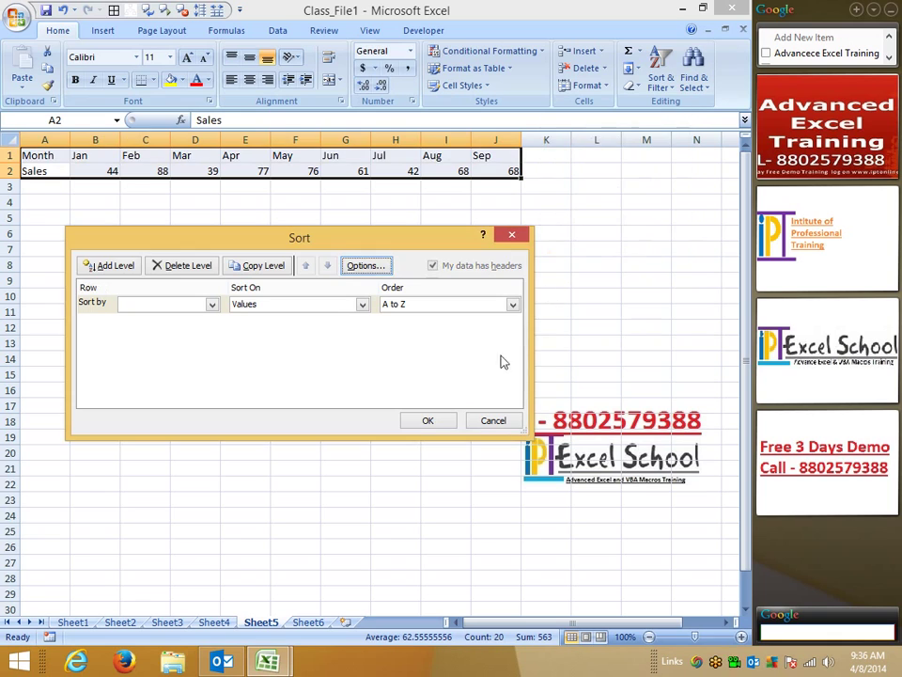
- Sort by Row 2, smallest to largest, then select the sorted Sales values A2:H2
left_click(427, 422)
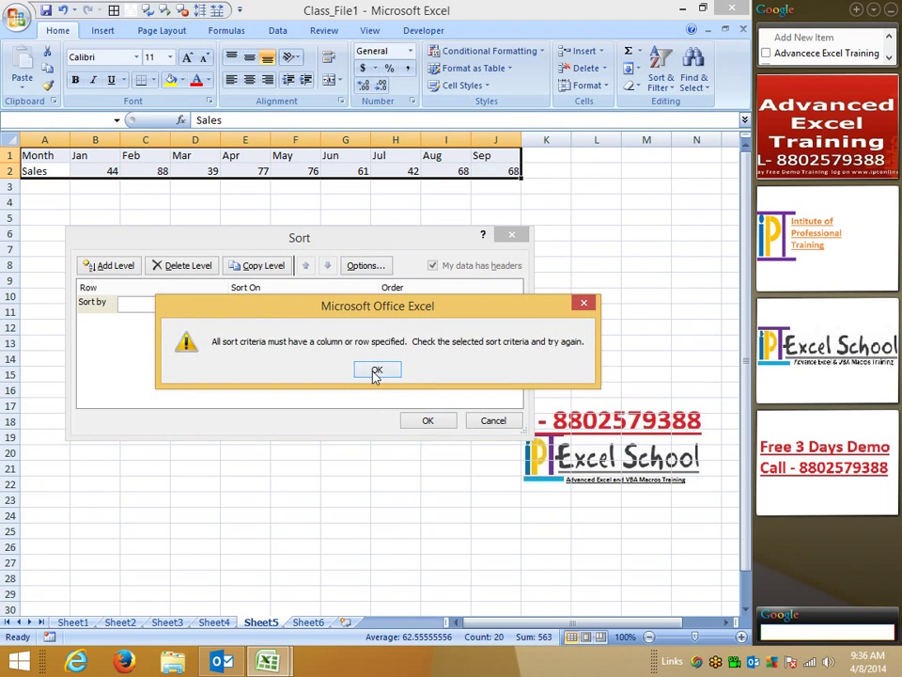
left_click(376, 369)
left_click(155, 305)
left_click(150, 332)
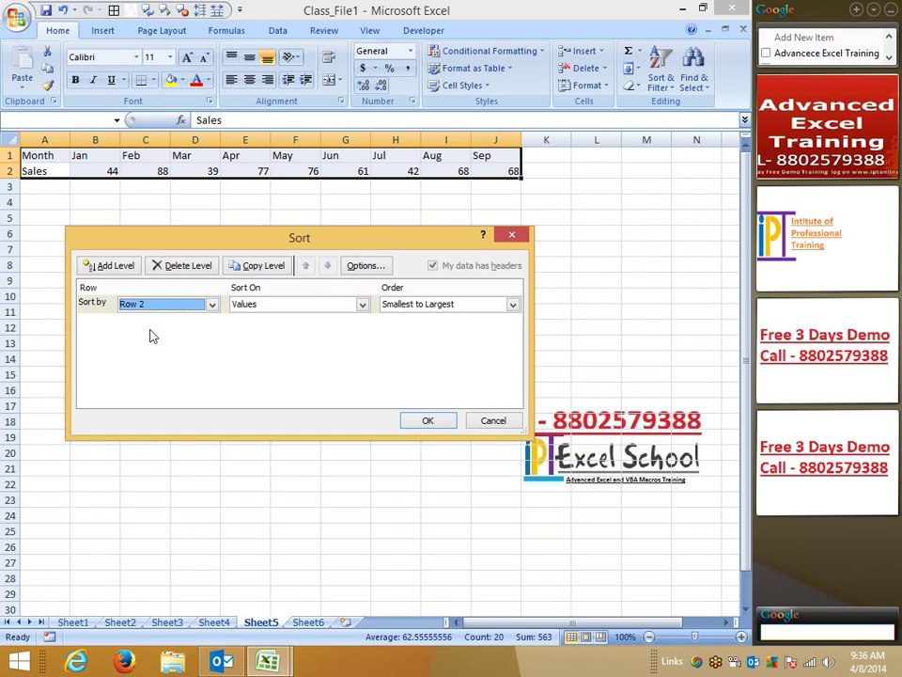
left_click(428, 422)
left_click(213, 296)
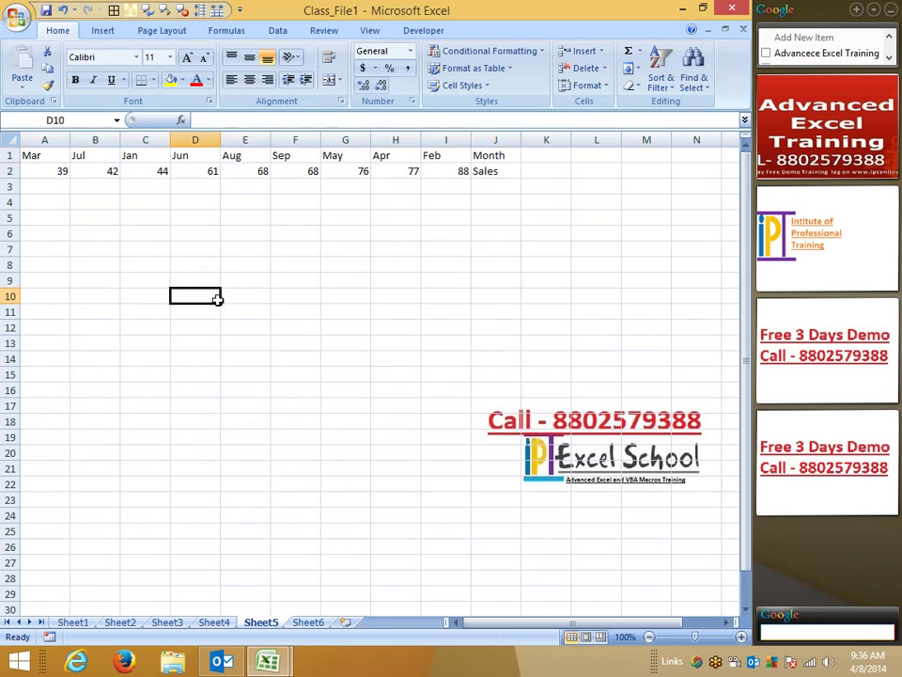
left_click_drag(59, 173, 375, 171)
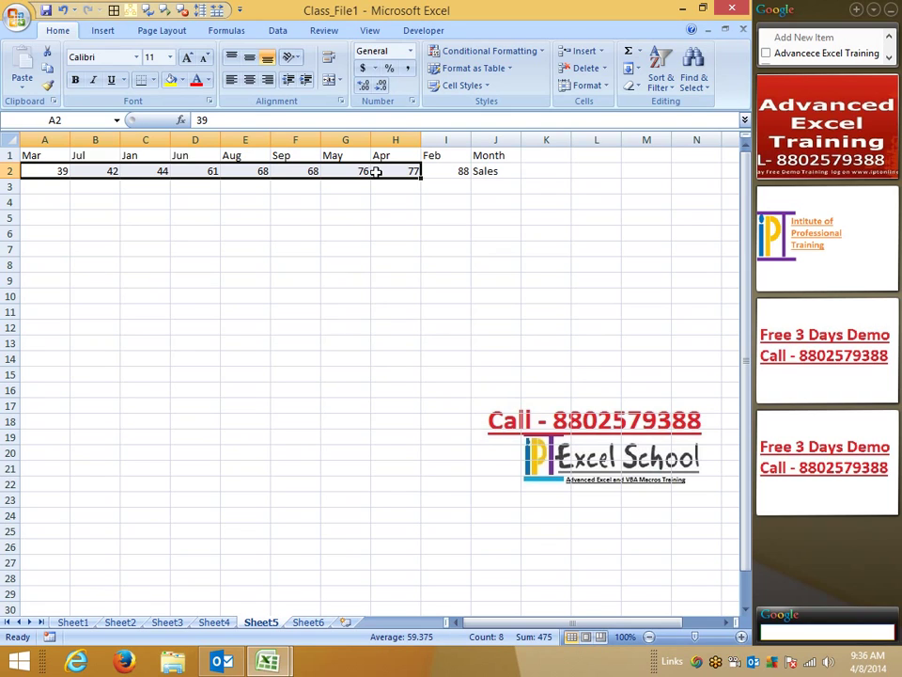
- Move through the sheet tabs to Sheet6's call data and open Sort & Filter
left_click(169, 623)
left_click(77, 624)
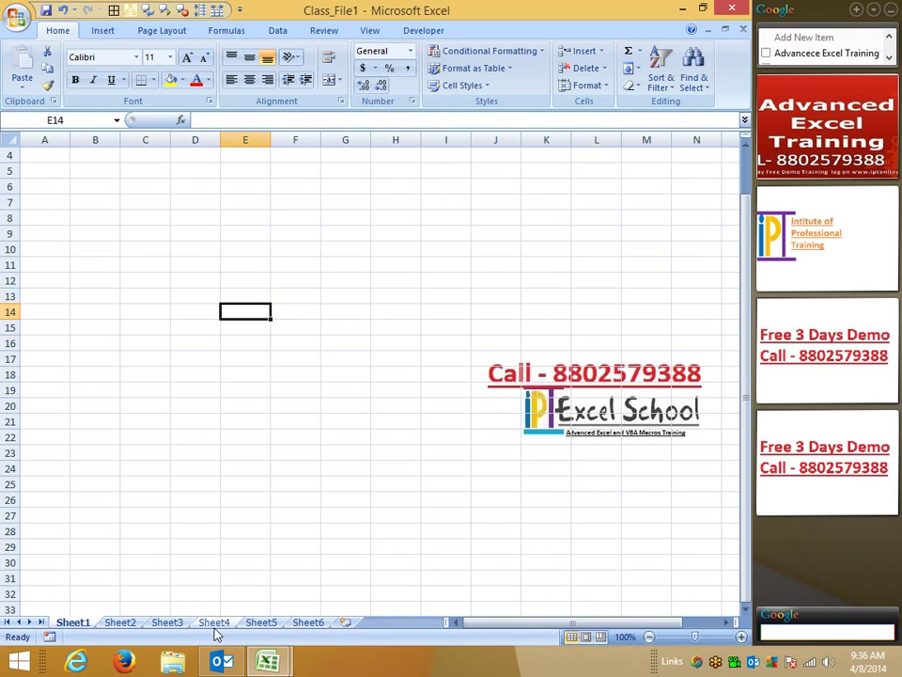
left_click(302, 624)
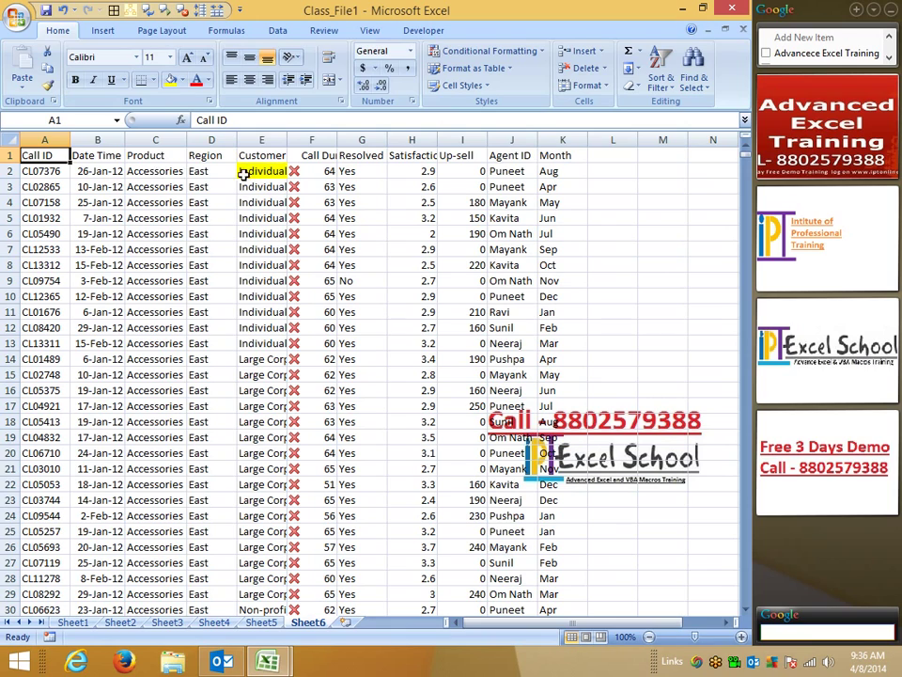
left_click(671, 87)
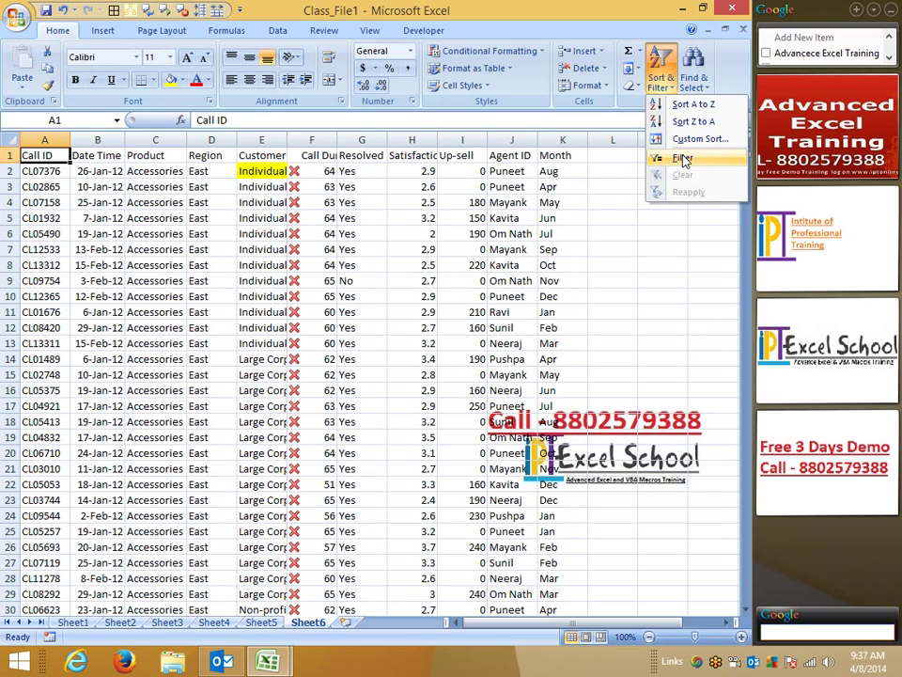
- Turn on AutoFilter for the Sheet6 call table headers
left_click(684, 159)
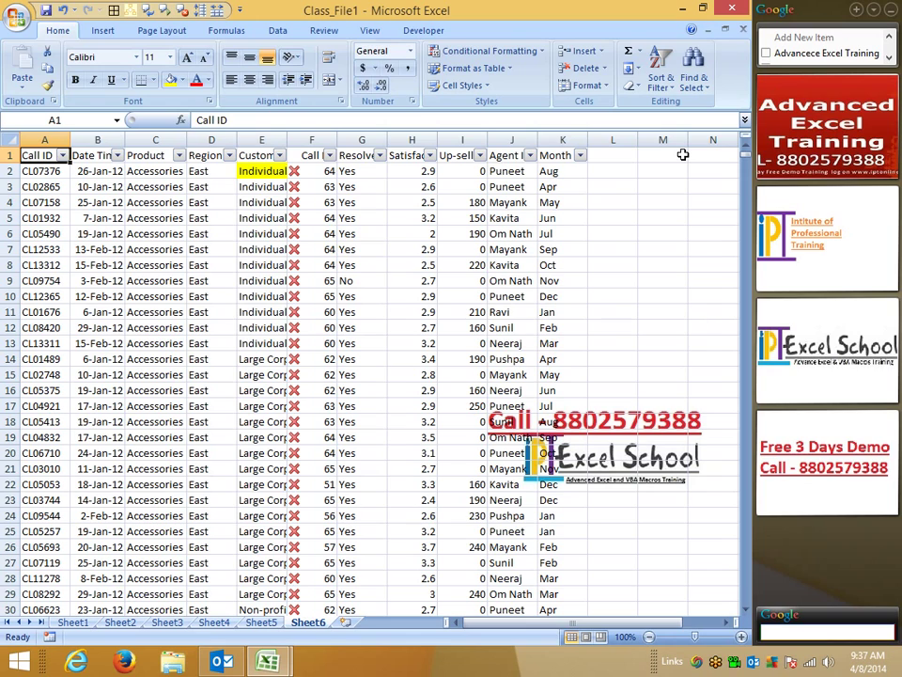
left_click(309, 215)
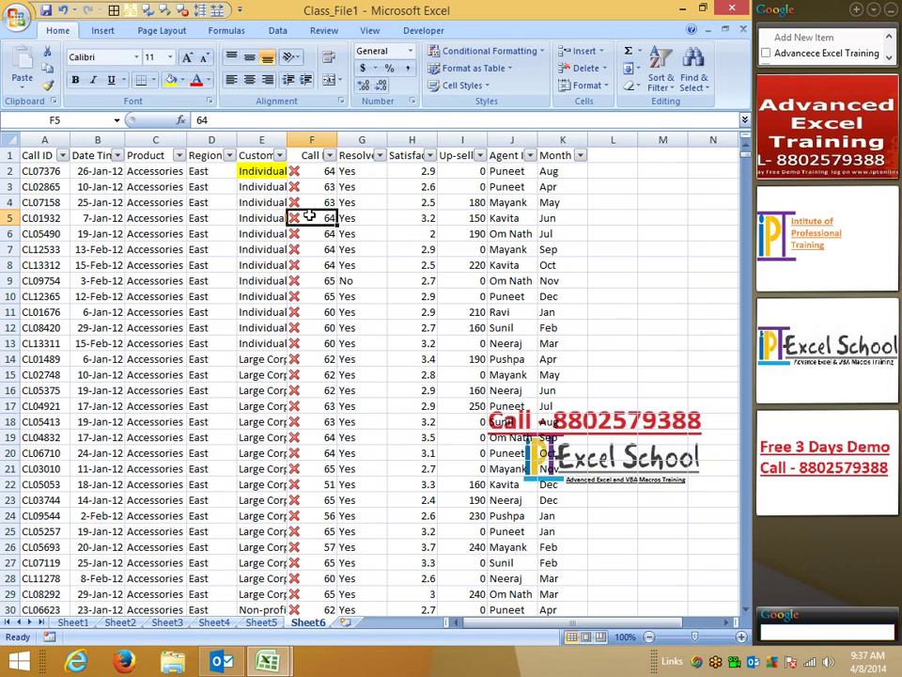
left_click(390, 206)
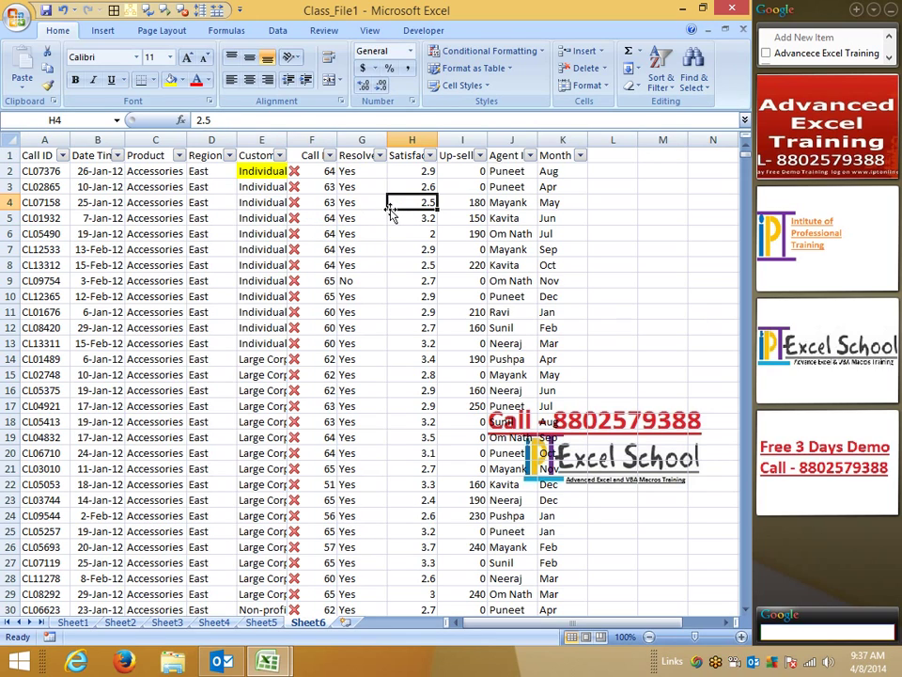
- Inspect the Product, Call Duration and Date Time filter lists without changing anything
left_click(179, 155)
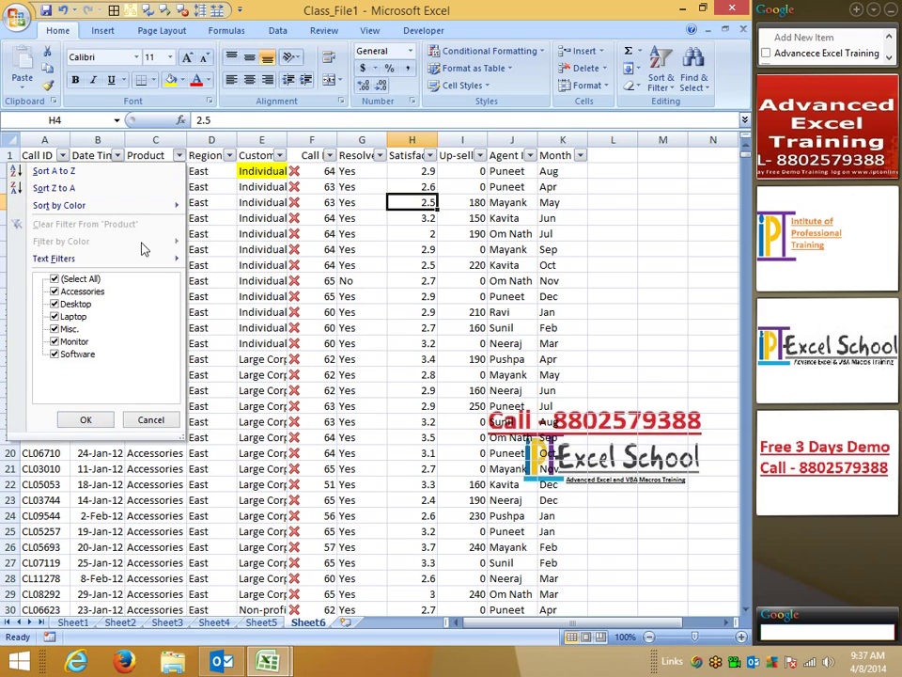
left_click(513, 206)
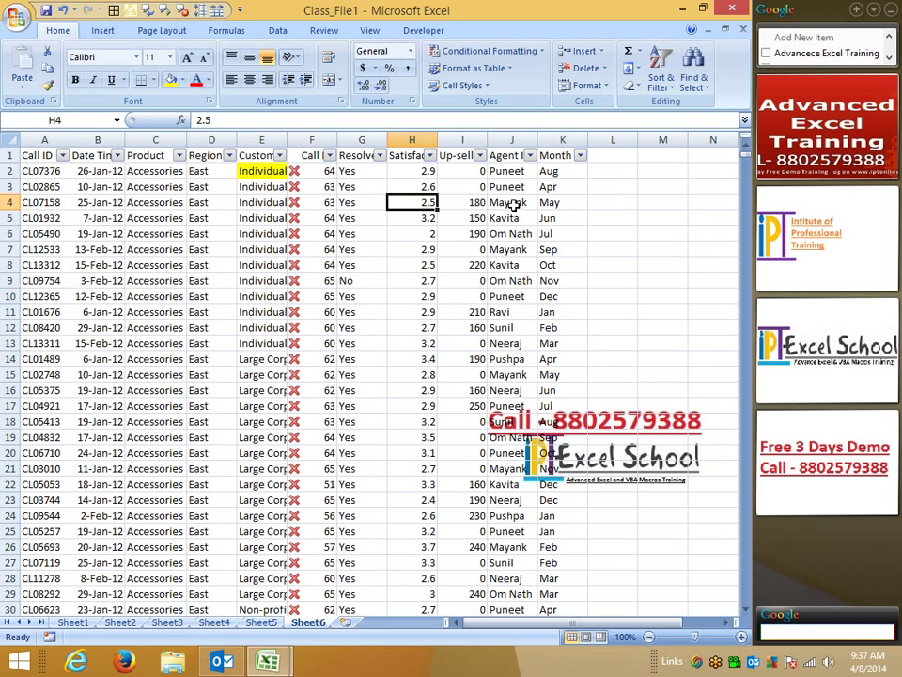
left_click(327, 155)
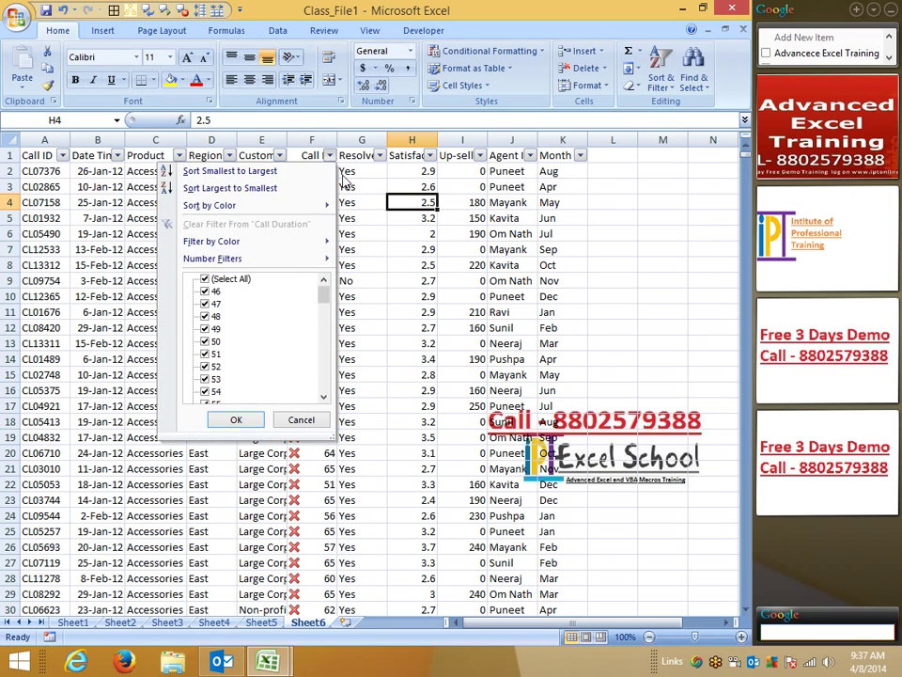
left_click(117, 155)
left_click(117, 155)
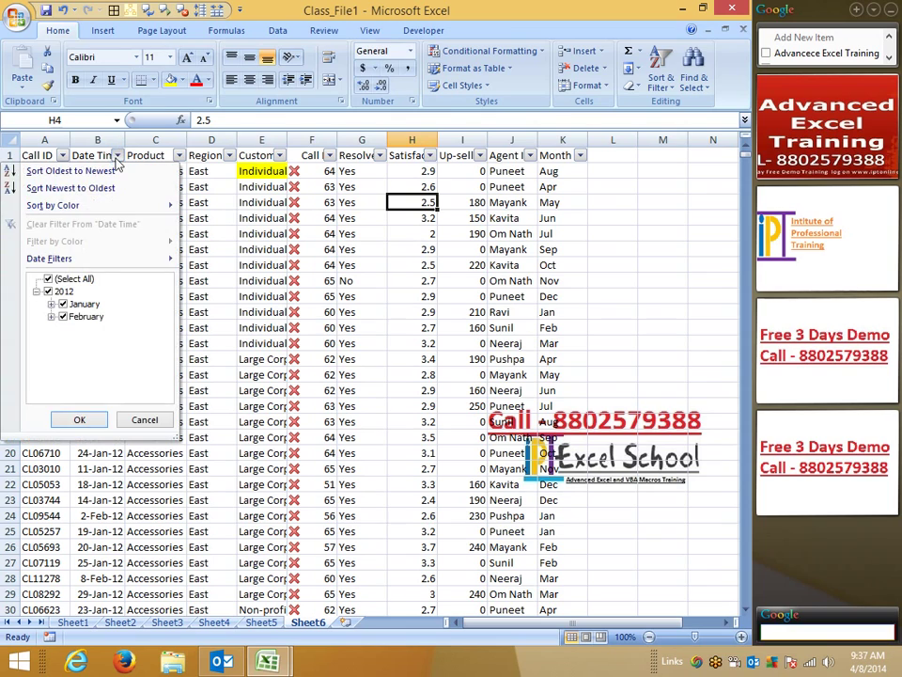
left_click(208, 177)
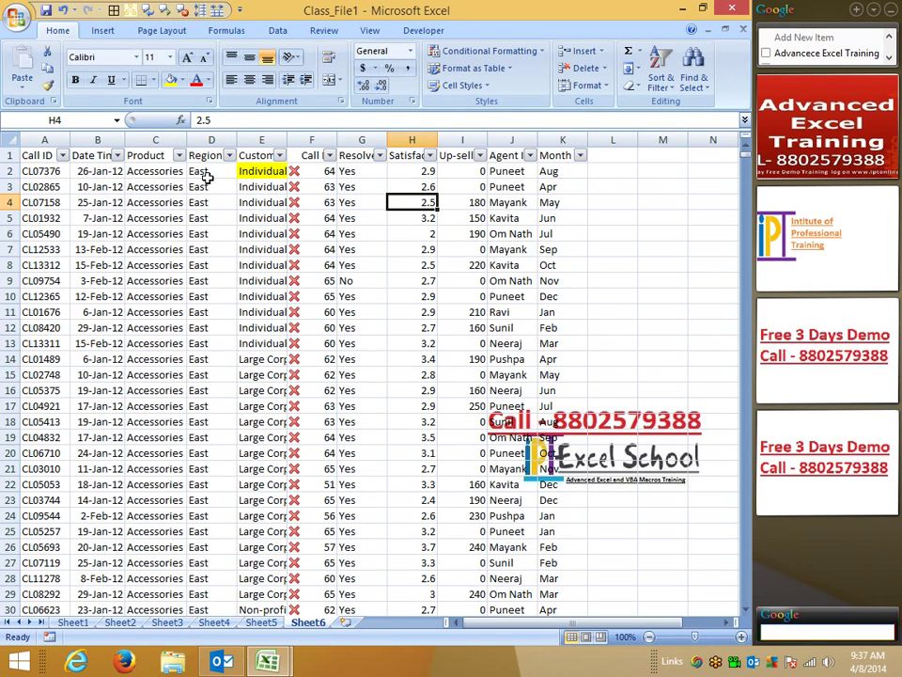
left_click(141, 139)
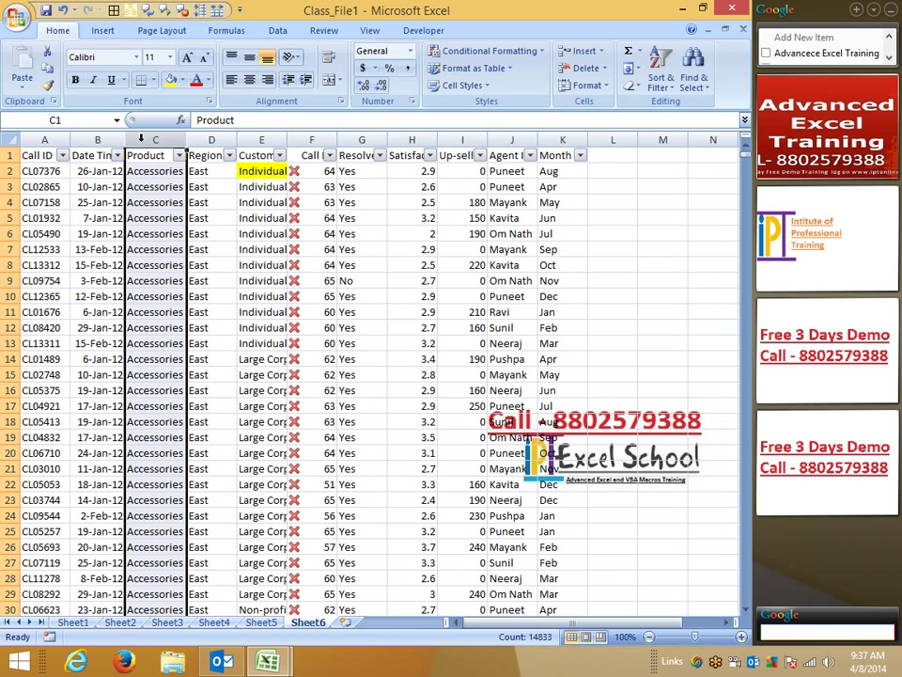
- Filter Product to Desktop only, showing 2430 of 14832 records
left_click(145, 171)
left_click(155, 155)
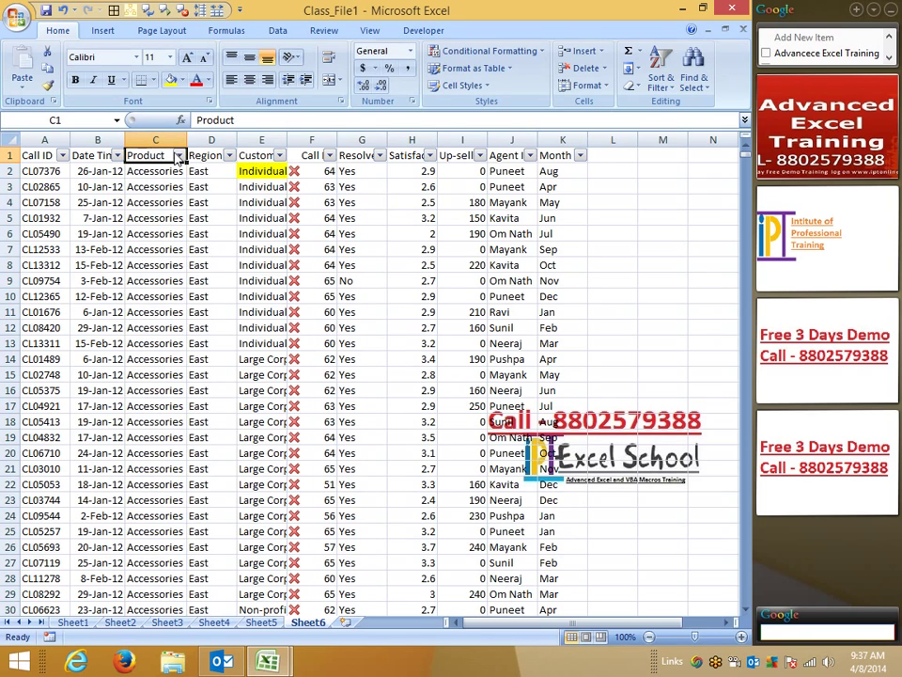
left_click(178, 155)
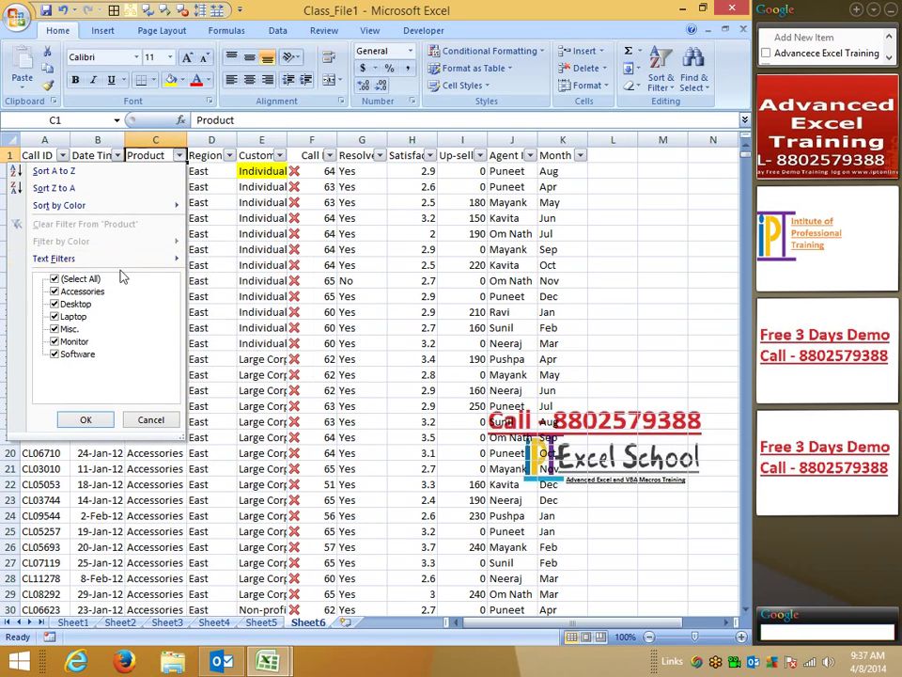
left_click(54, 280)
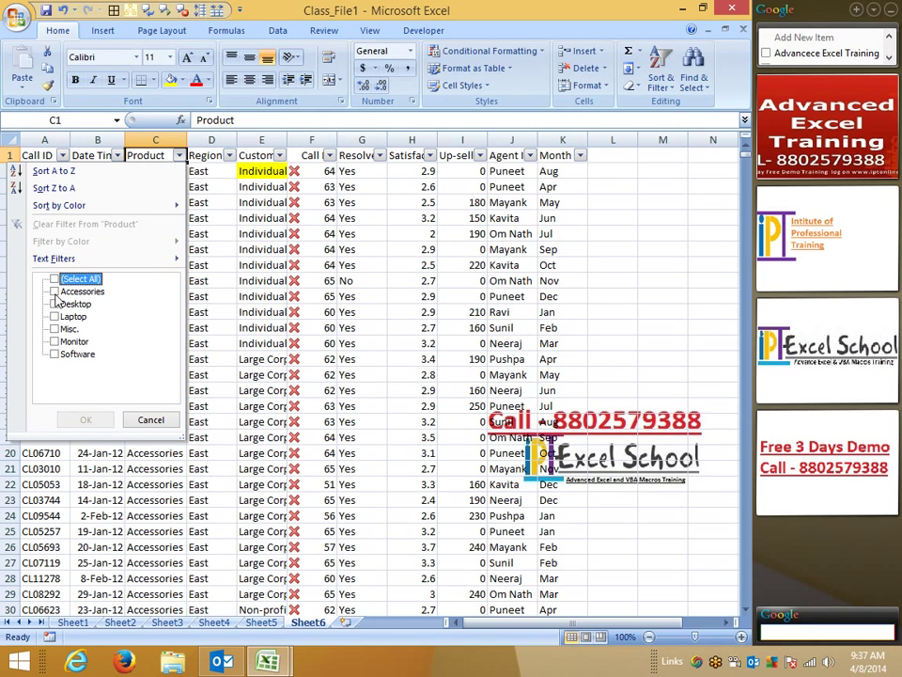
left_click(54, 303)
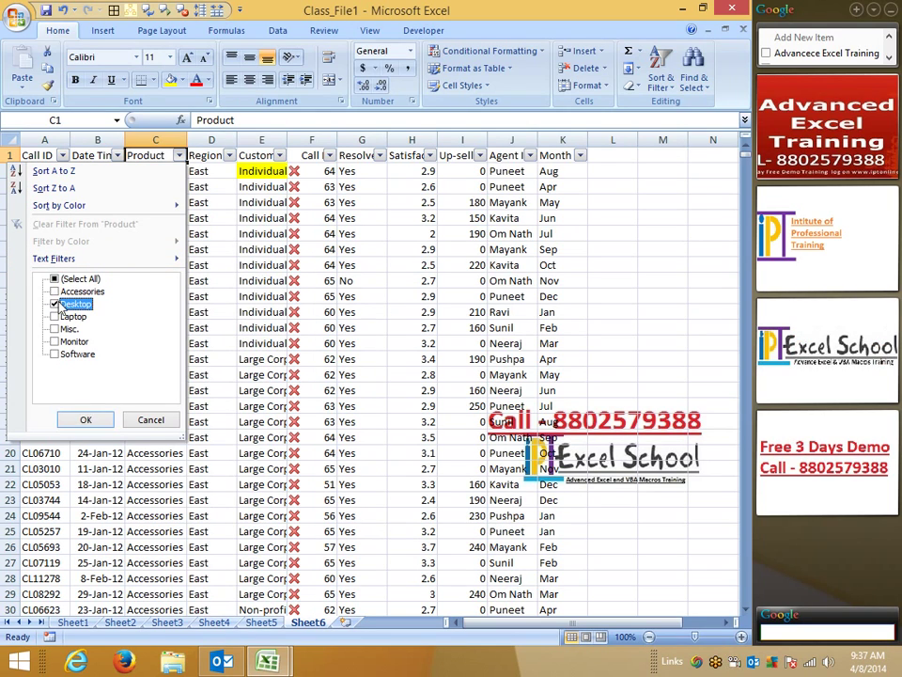
left_click(87, 419)
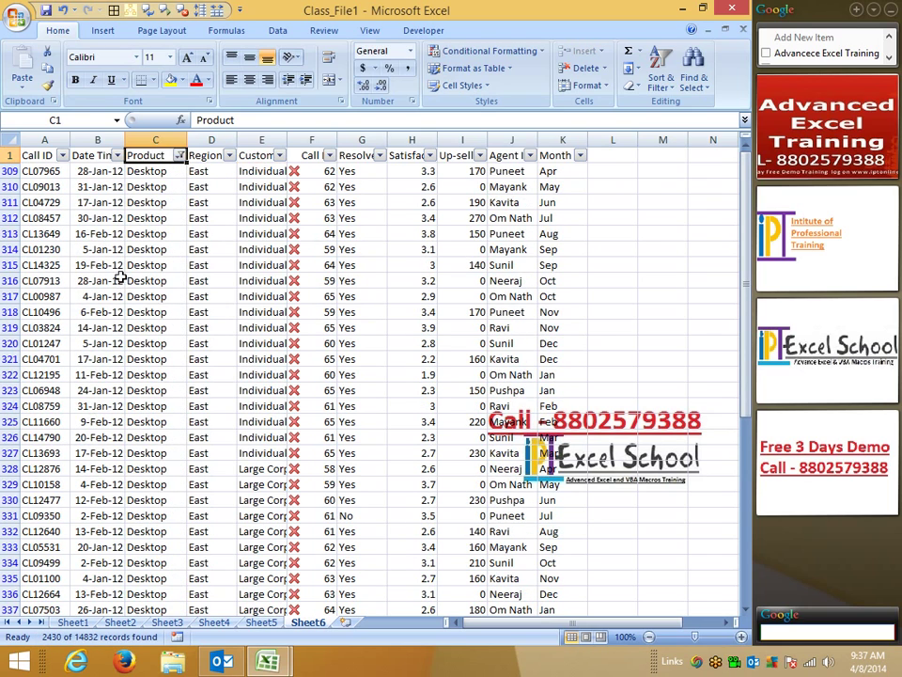
- Reopen the Product filter list, tick Laptop and then all products again
scroll(125, 260, "down", 4)
scroll(125, 260, "up", 4)
left_click(178, 155)
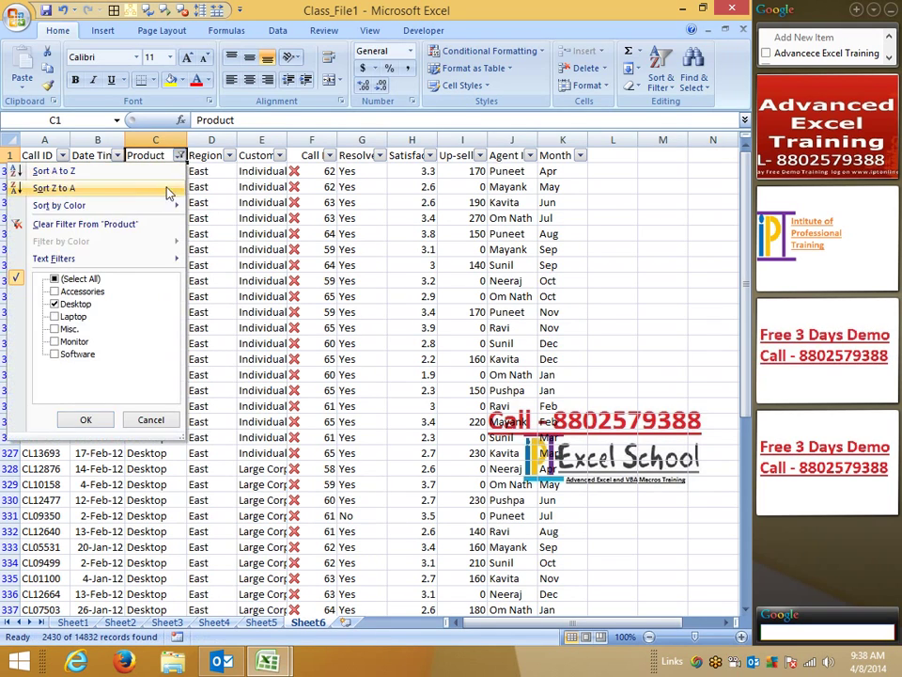
left_click(55, 317)
left_click(54, 279)
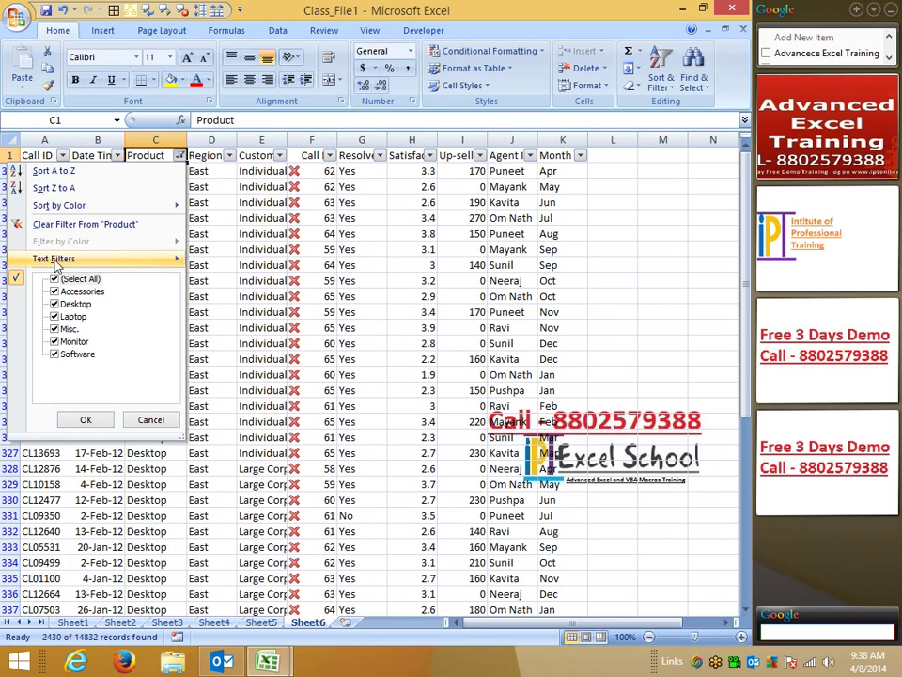
- Apply a custom Product text filter for 'Laptop', showing 2498 of 14832 records
mouse_move(58, 263)
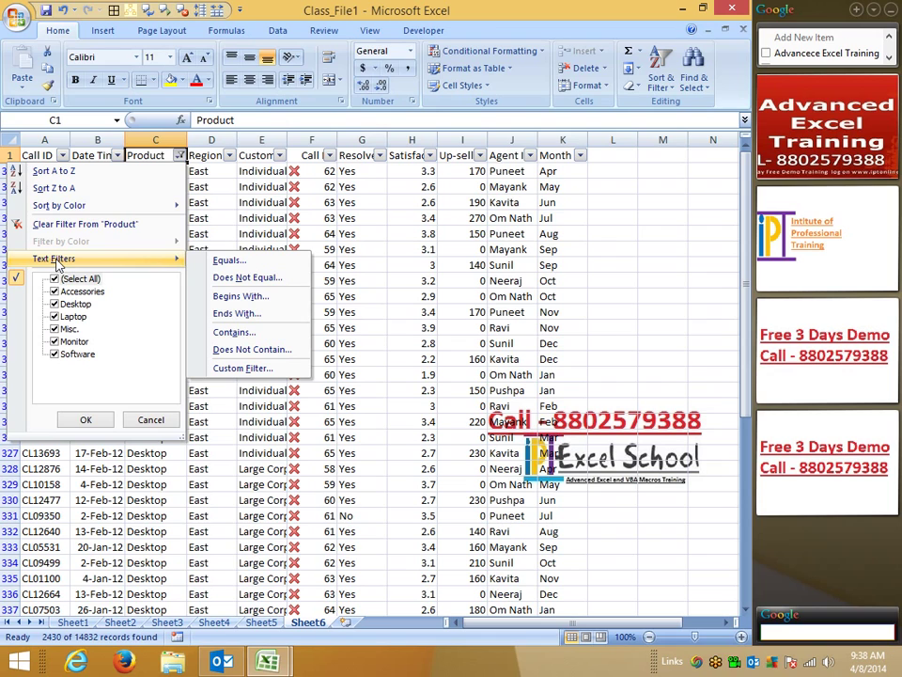
left_click(226, 261)
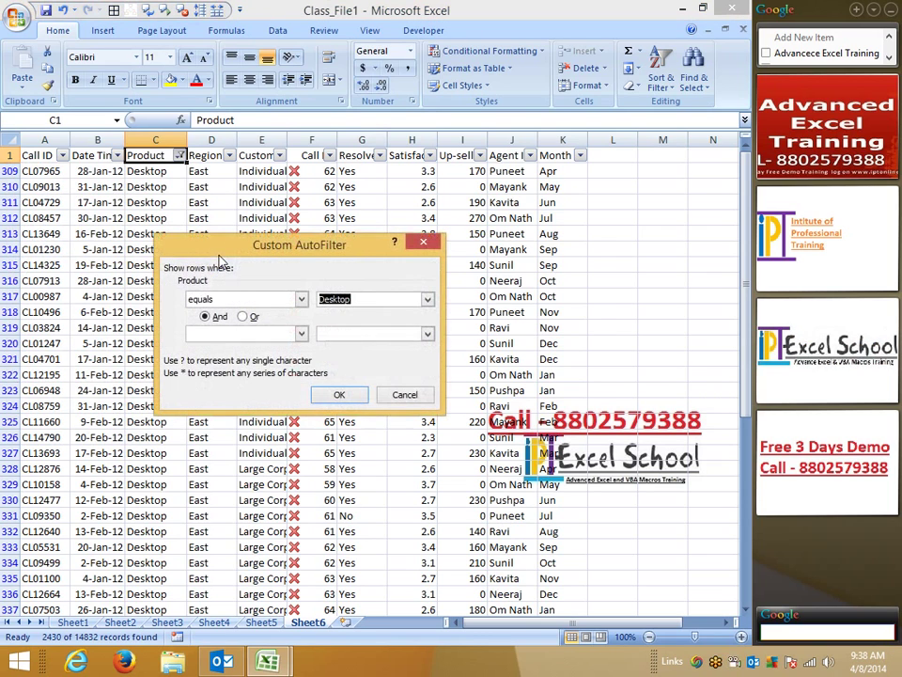
type("La")
type("pt")
type("op")
key("Return")
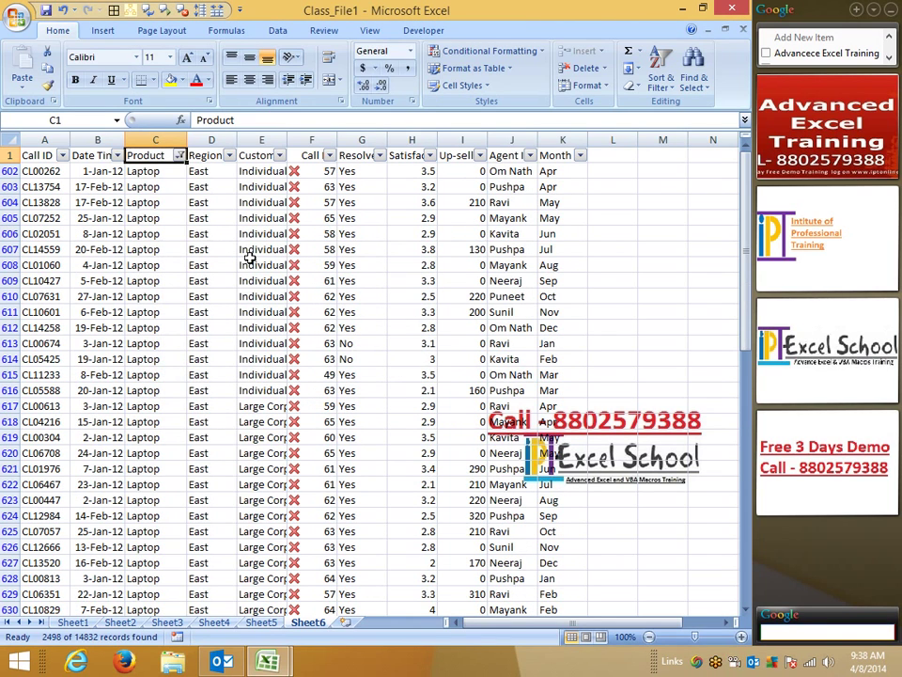
left_click(178, 155)
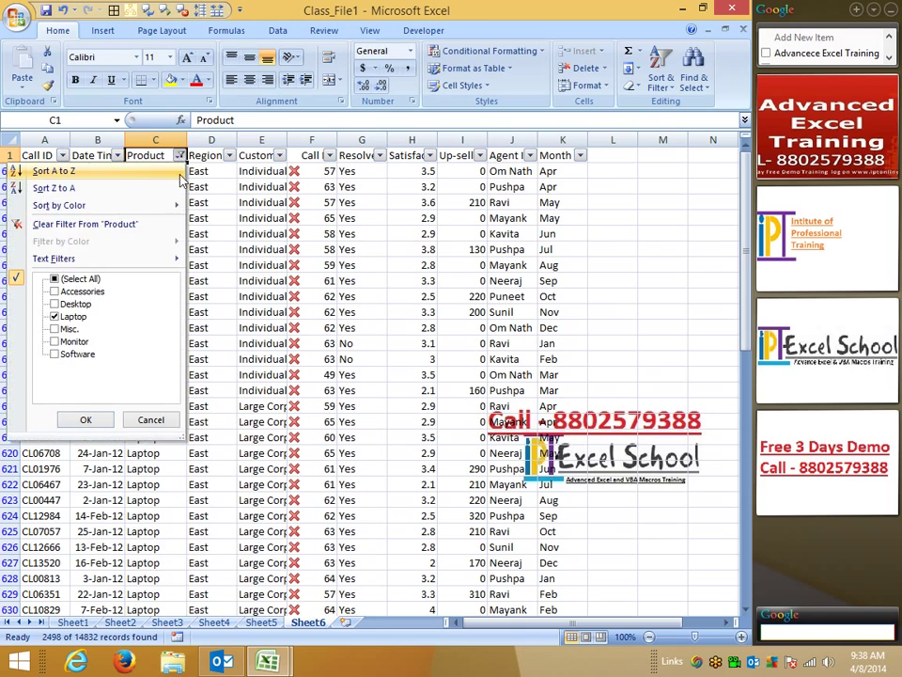
mouse_move(139, 260)
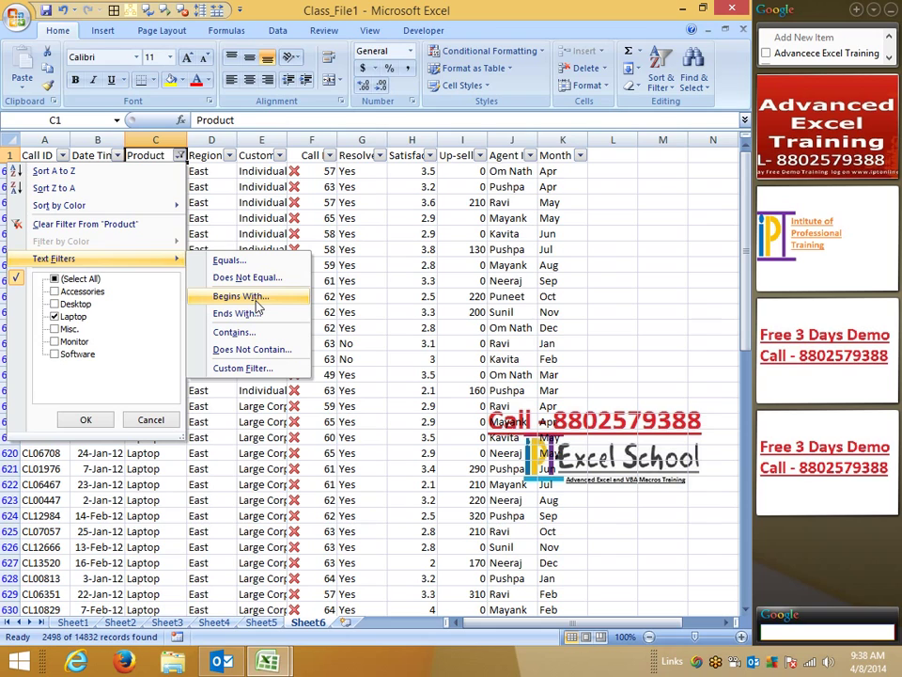
- Filter Product to values beginning with 'M', showing 4939 records led by Misc. rows
left_click(255, 300)
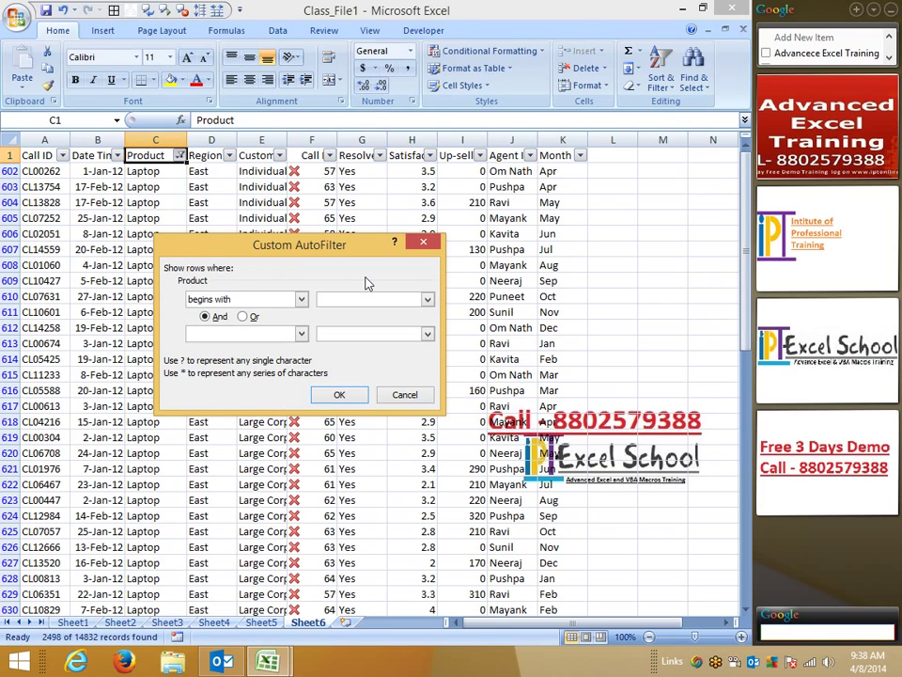
type("M")
left_click(340, 394)
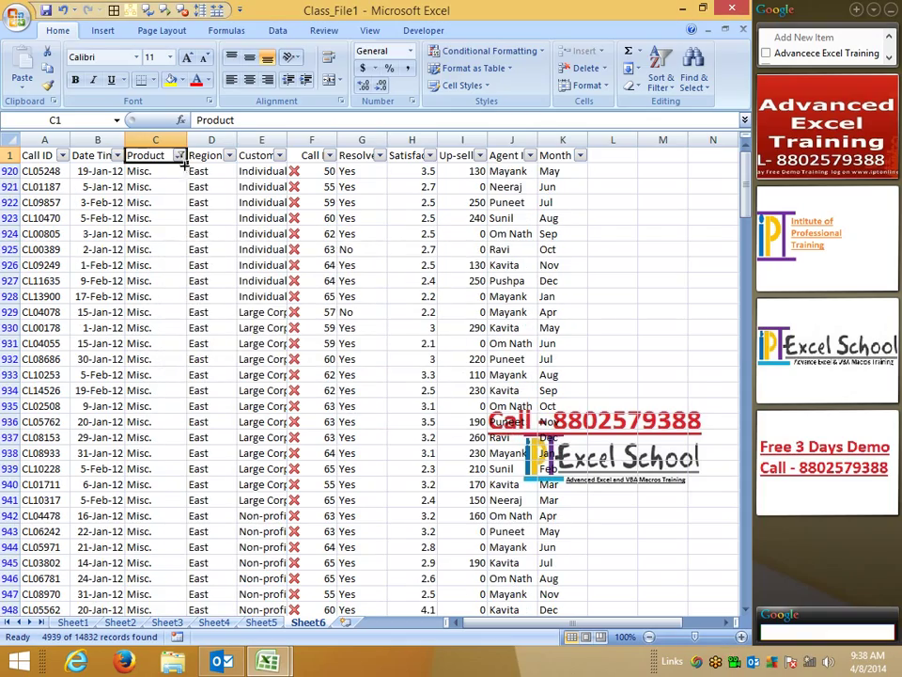
scroll(205, 282, "down", 5)
scroll(197, 282, "down", 13)
scroll(205, 281, "up", 6)
scroll(173, 169, "up", 3)
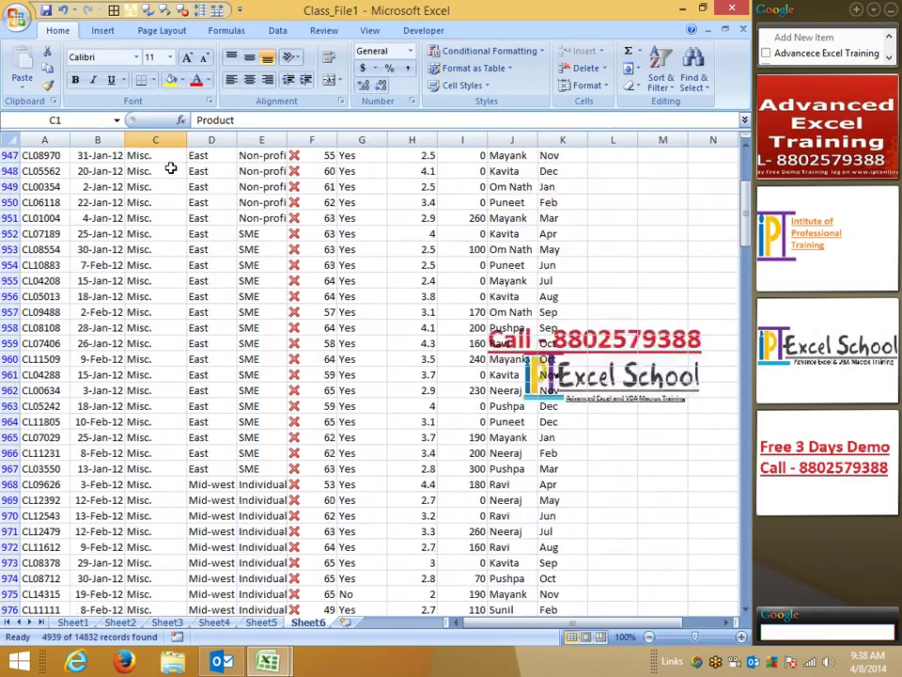
scroll(179, 146, "up", 2)
scroll(179, 153, "up", 5)
scroll(180, 161, "up", 2)
left_click(179, 156)
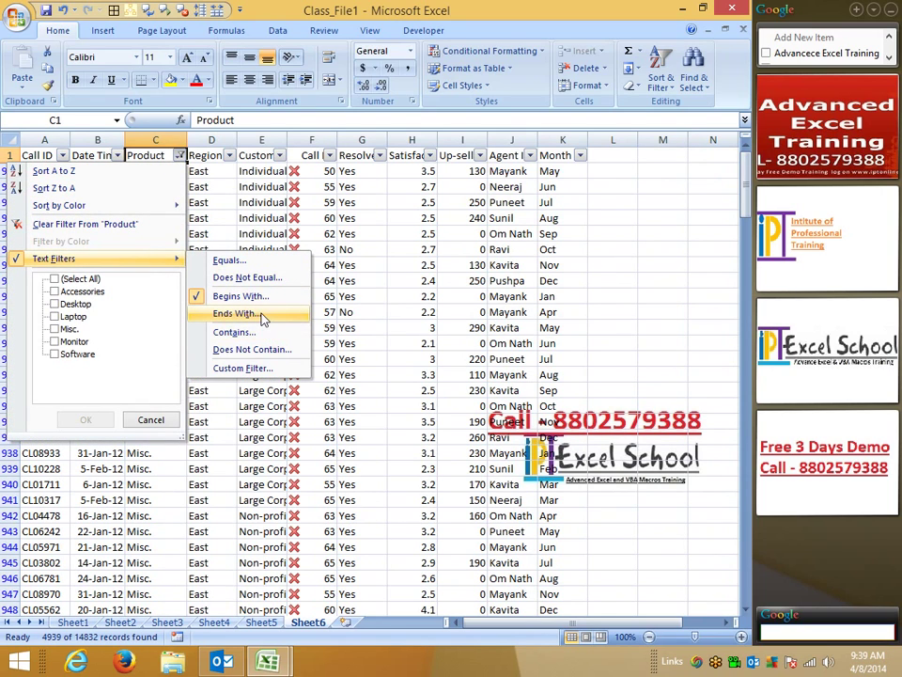
- Apply a Contains text filter on Product, then open and cancel a Custom Filter
left_click(262, 333)
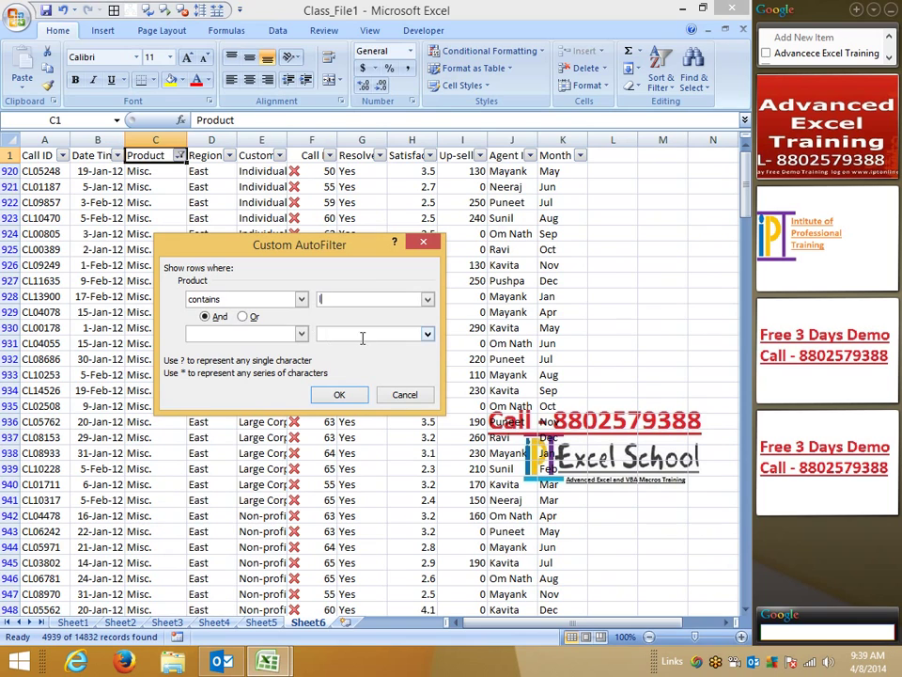
left_click(339, 396)
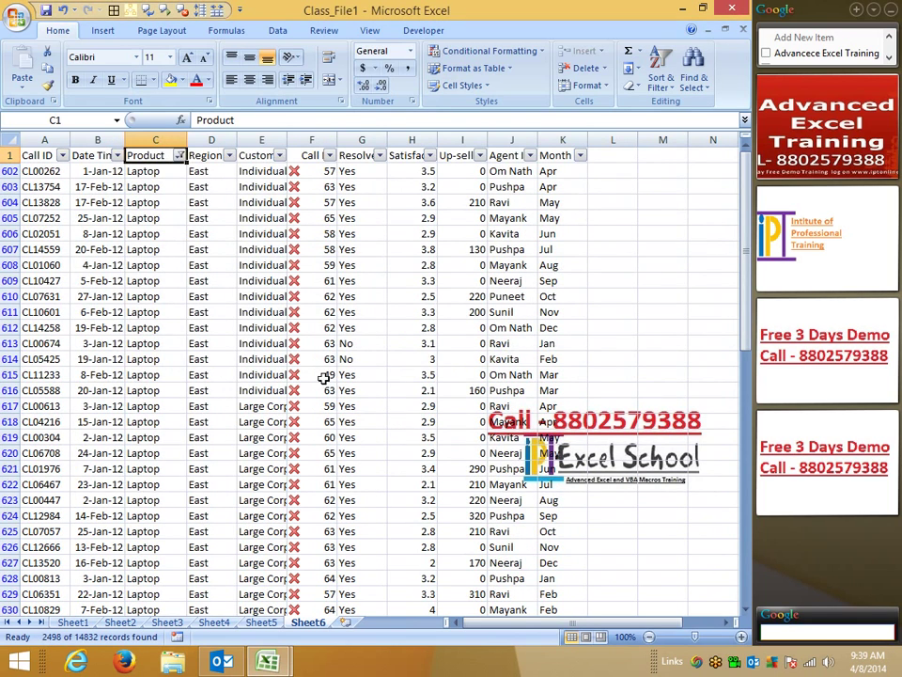
left_click(179, 156)
mouse_move(139, 262)
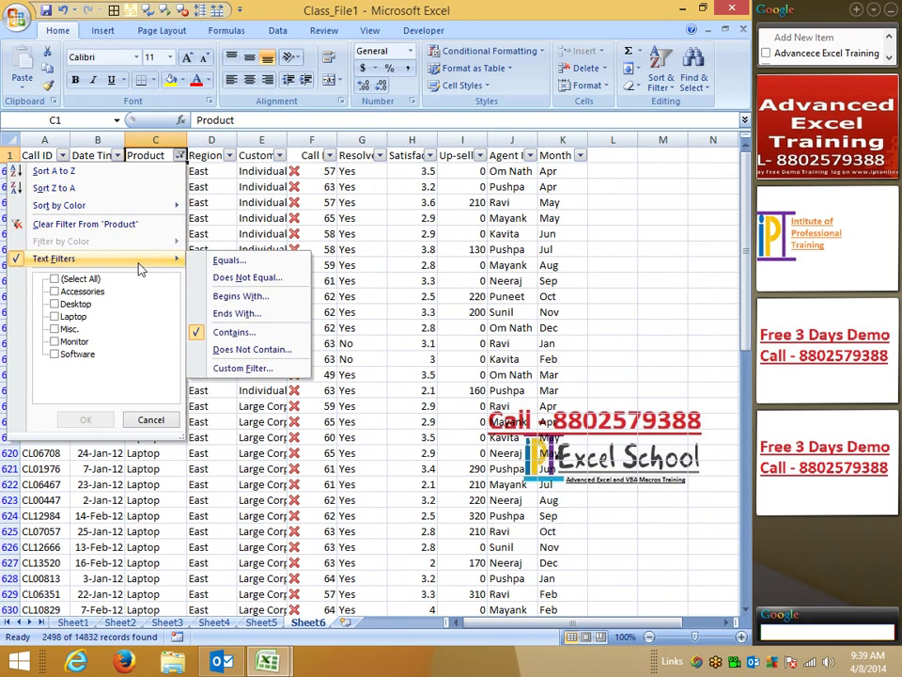
left_click(255, 368)
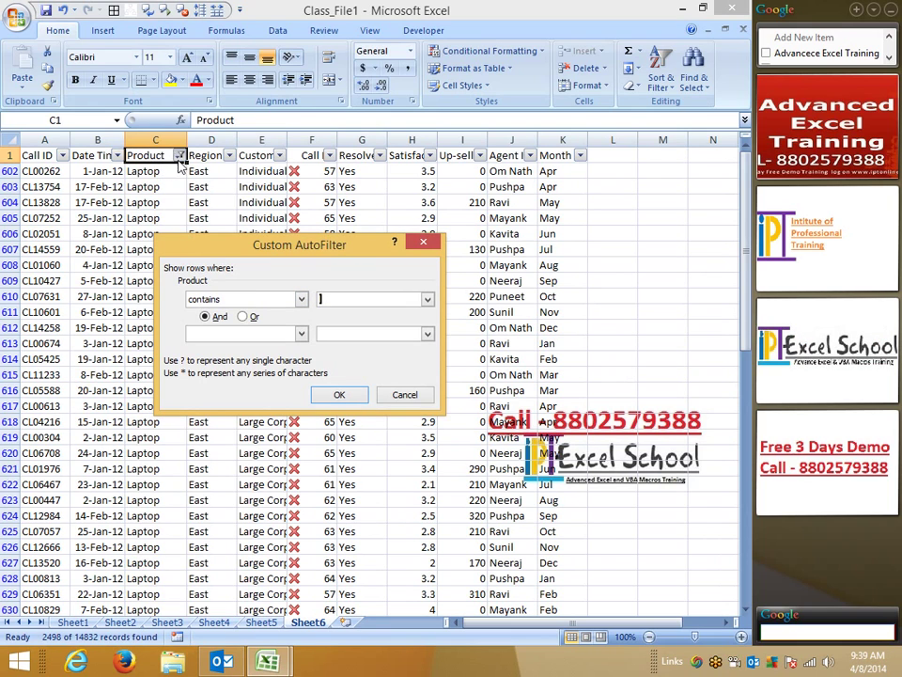
key("Escape")
- Tick Select All in the Product filter to clear it and show every record
key("alt+Down")
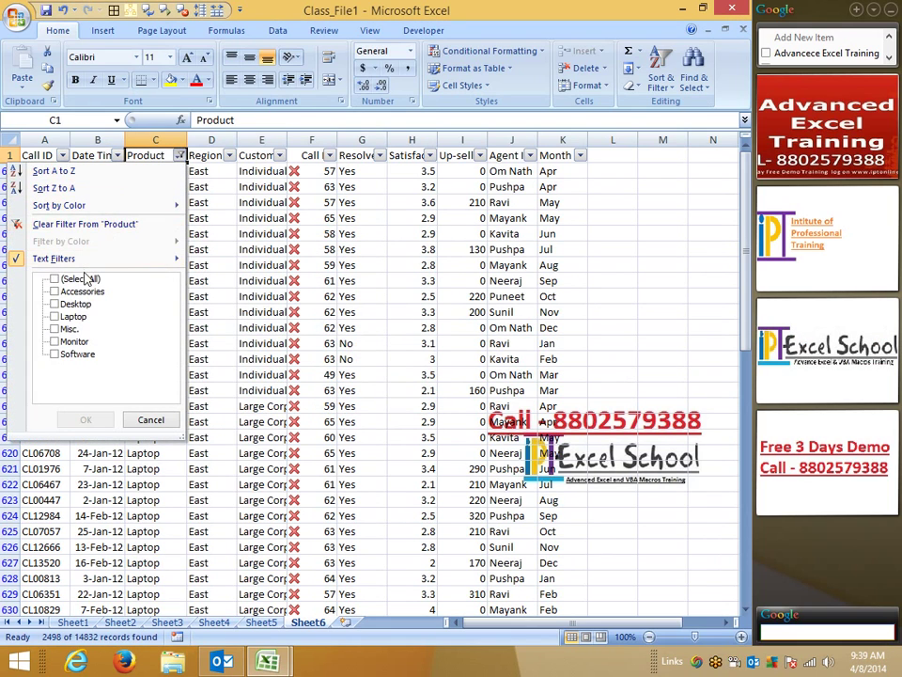
left_click(88, 278)
left_click(86, 419)
left_click(155, 296)
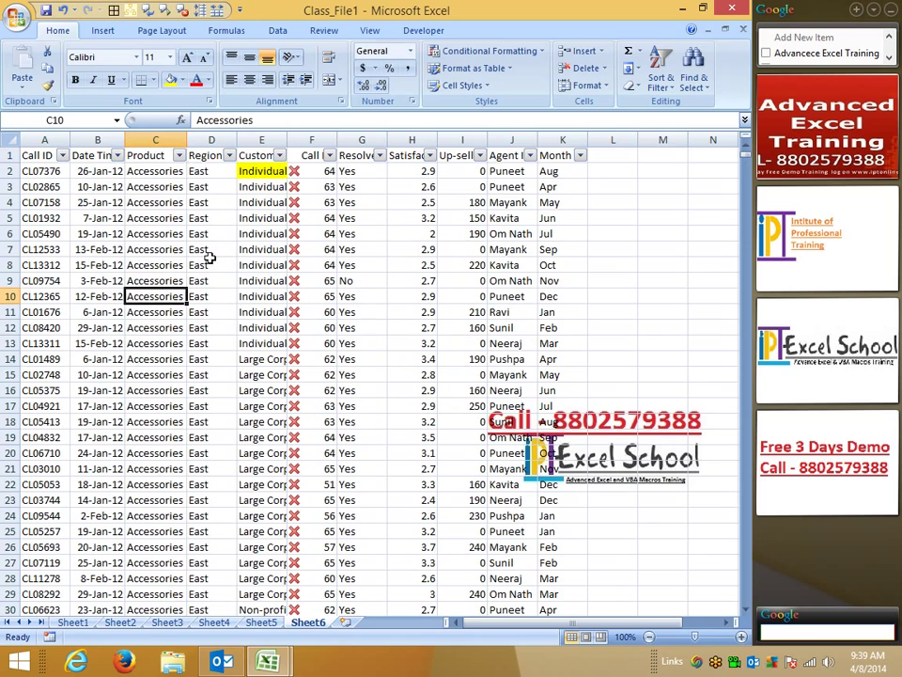
- Look through the Call Duration and Customer Type filter menus without applying anything
left_click(329, 155)
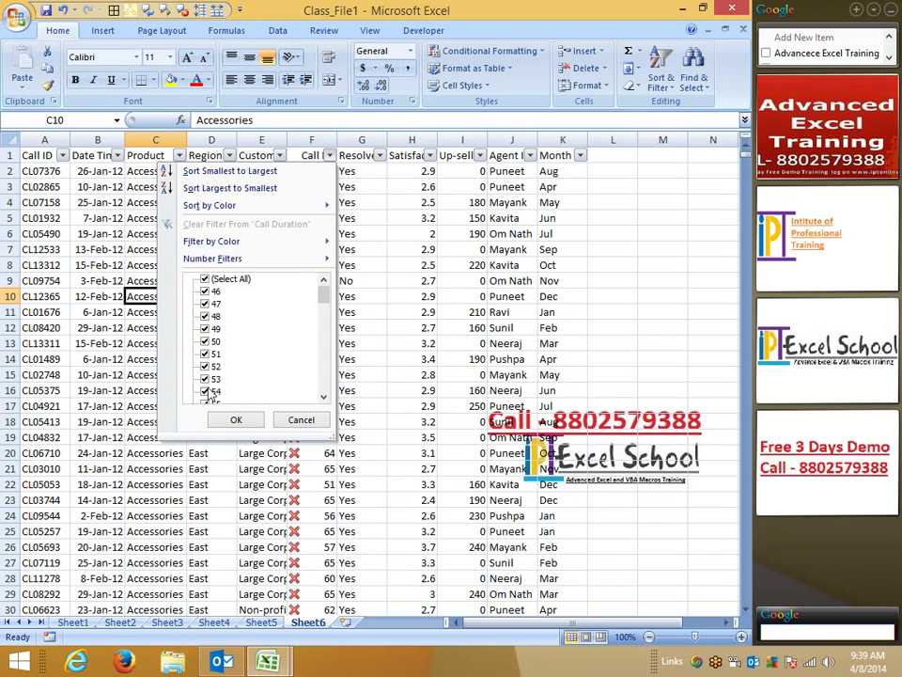
mouse_move(302, 242)
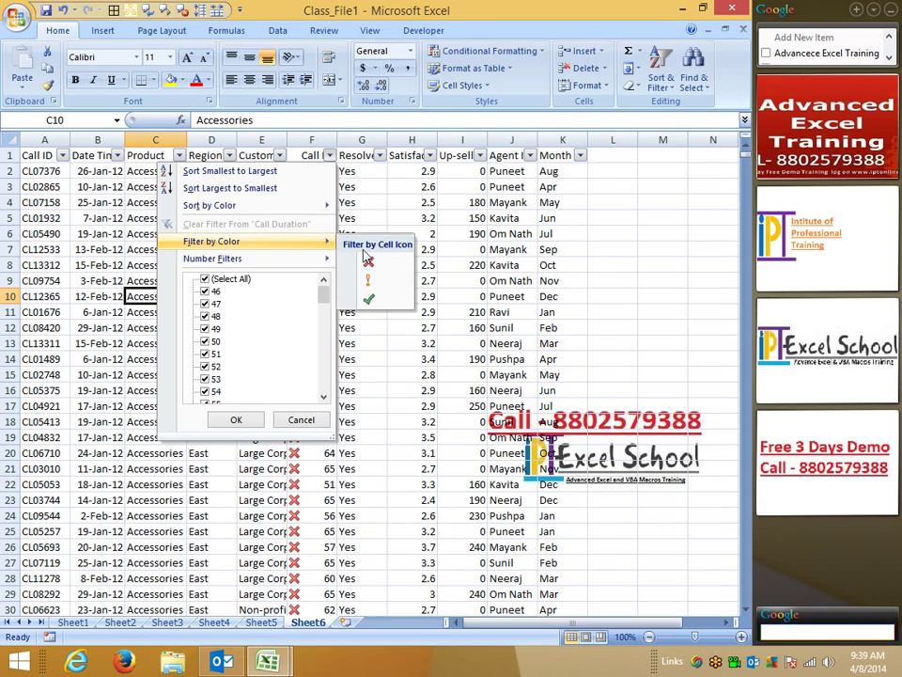
left_click(145, 170)
left_click(263, 154)
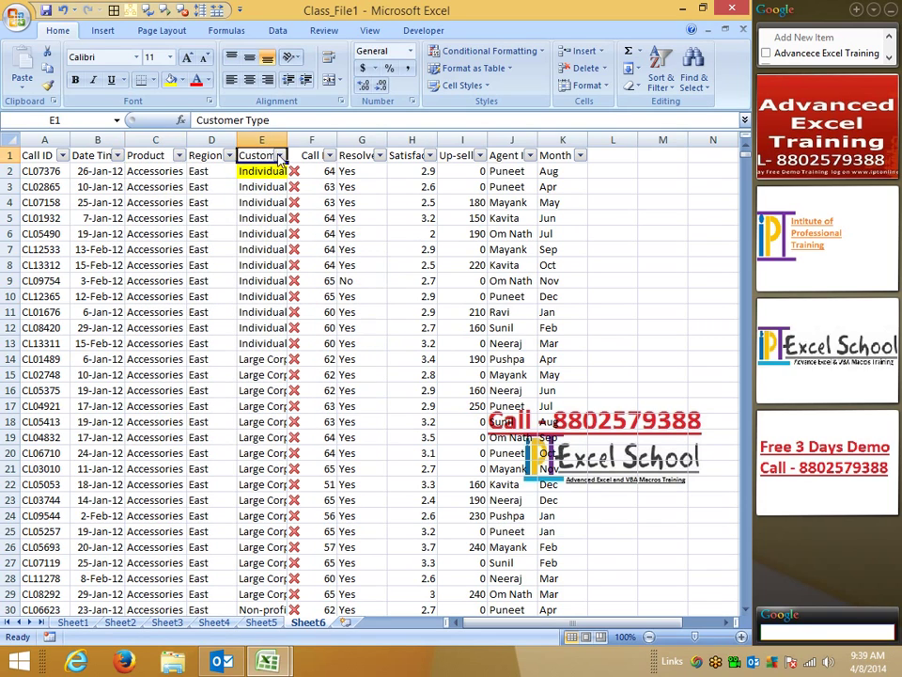
left_click(279, 156)
mouse_move(239, 244)
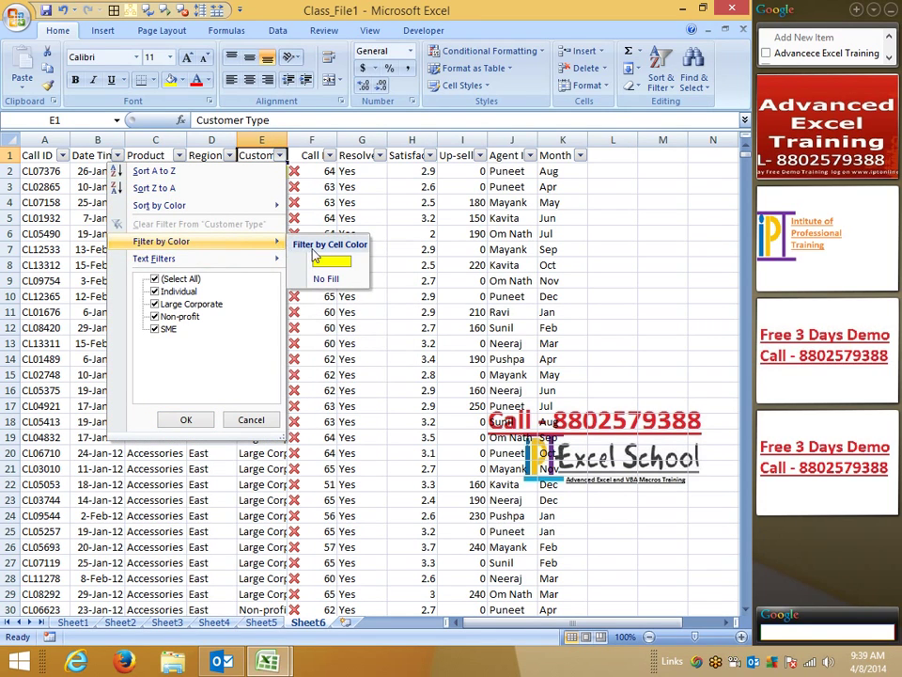
key("Escape")
key("Escape")
- Filter Call Duration by the yellow exclamation icon, then clear it to show all calls
left_click(313, 155)
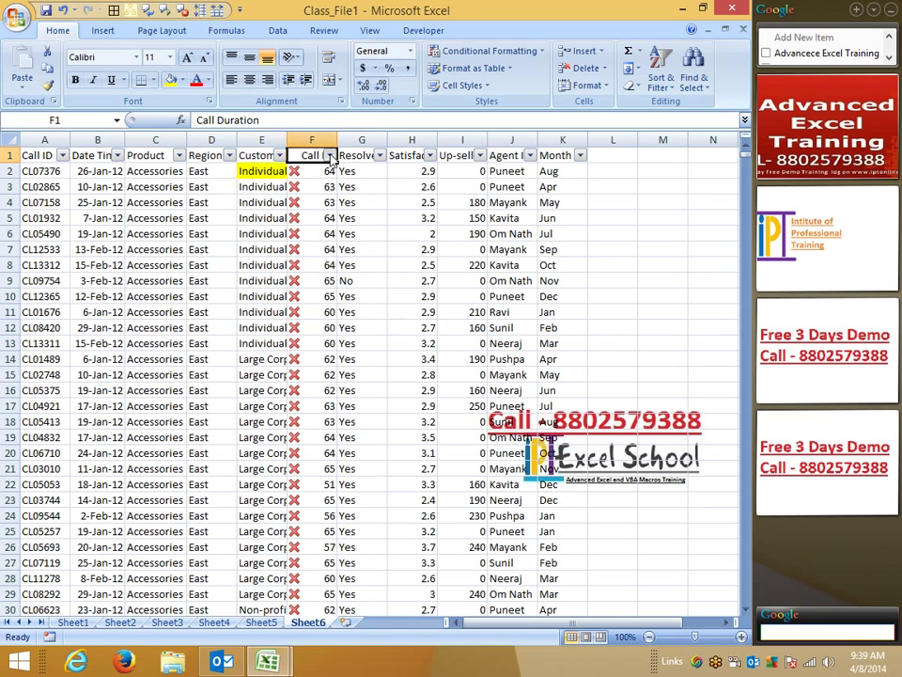
left_click(329, 155)
mouse_move(282, 247)
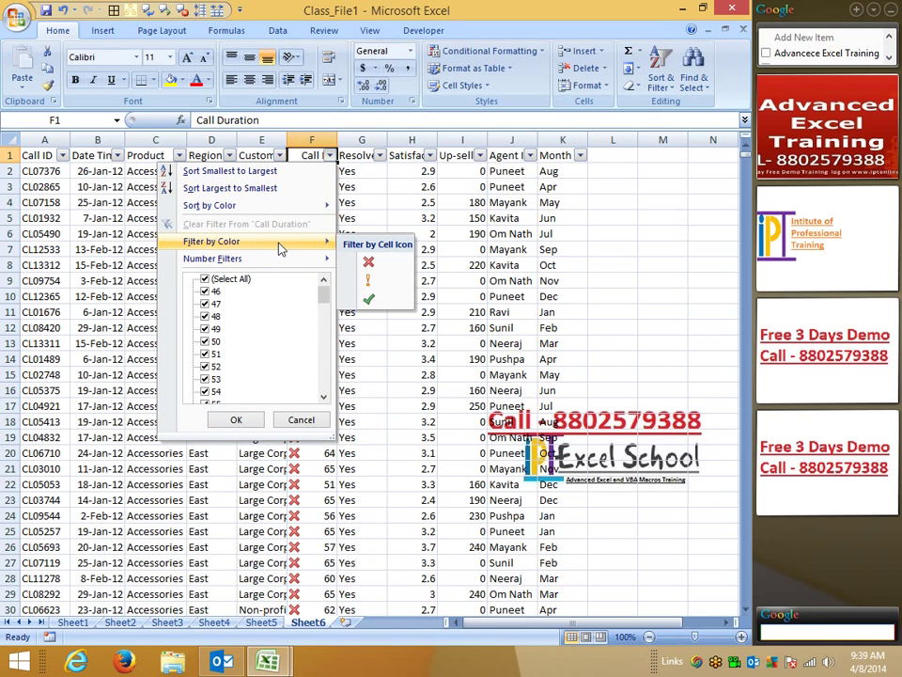
left_click(368, 280)
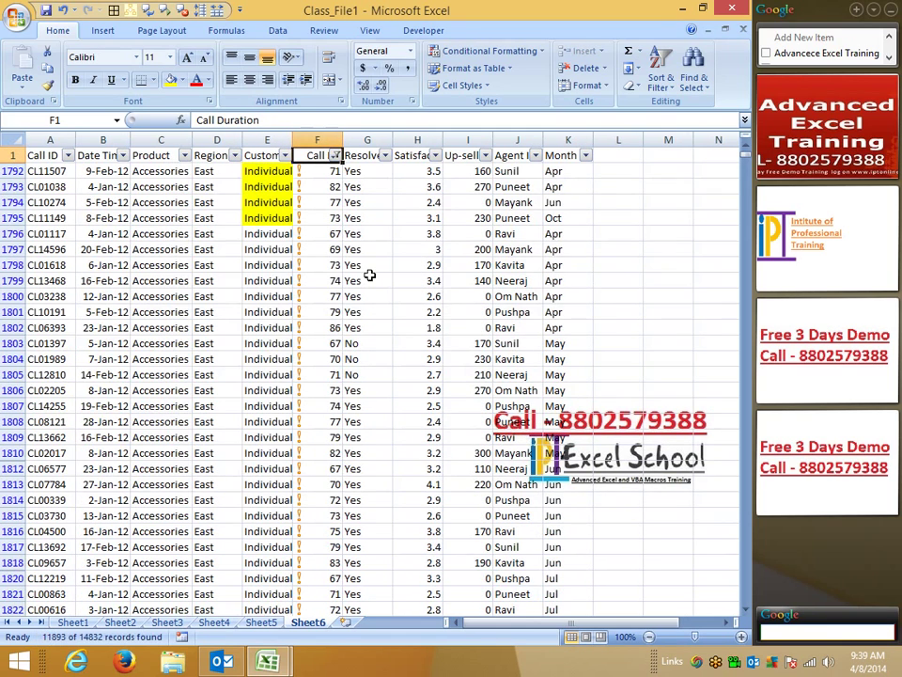
left_click(336, 156)
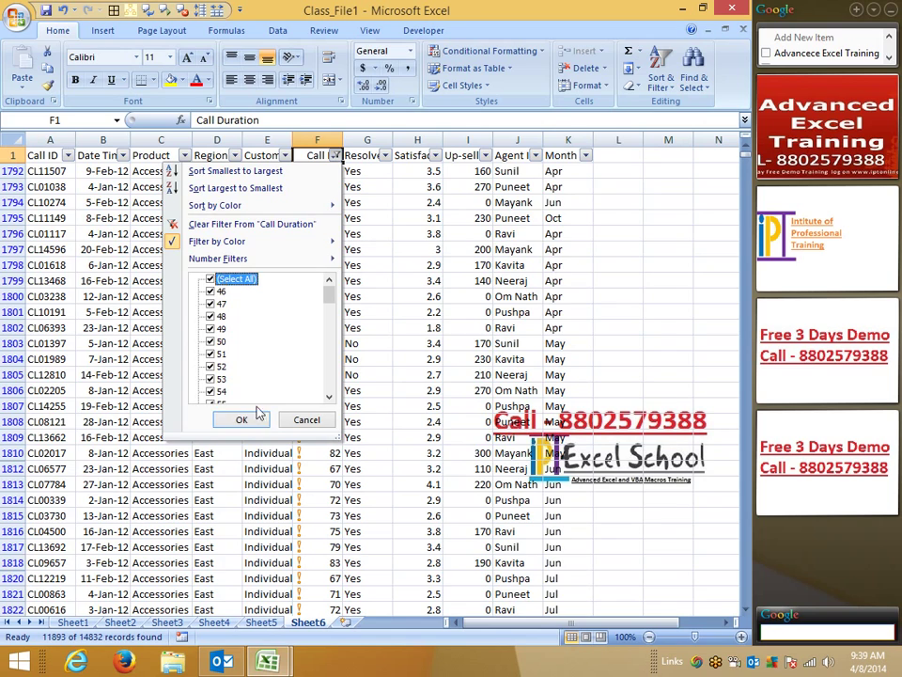
left_click(259, 416)
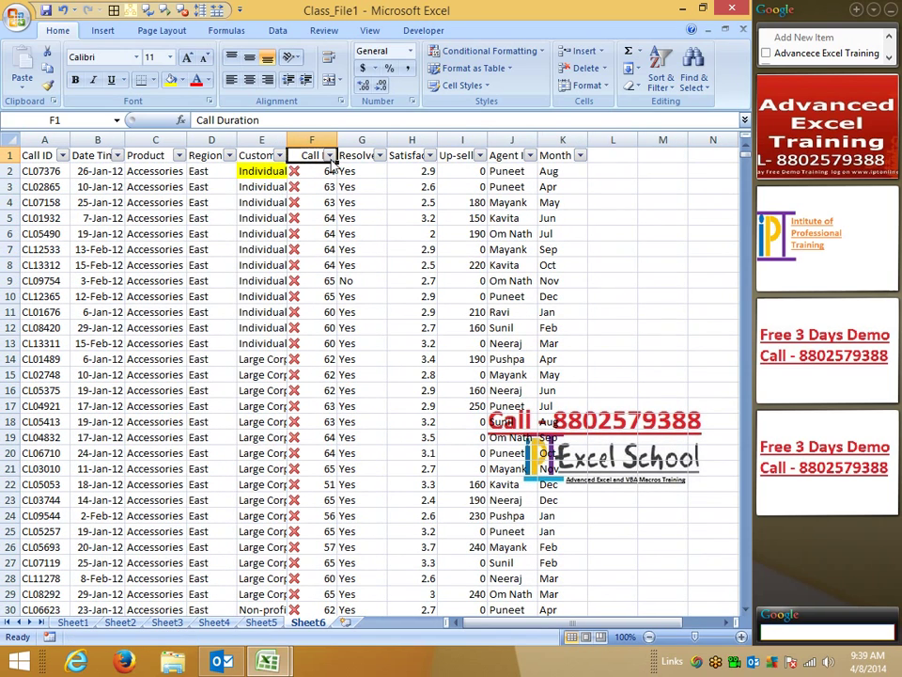
key("alt+Down")
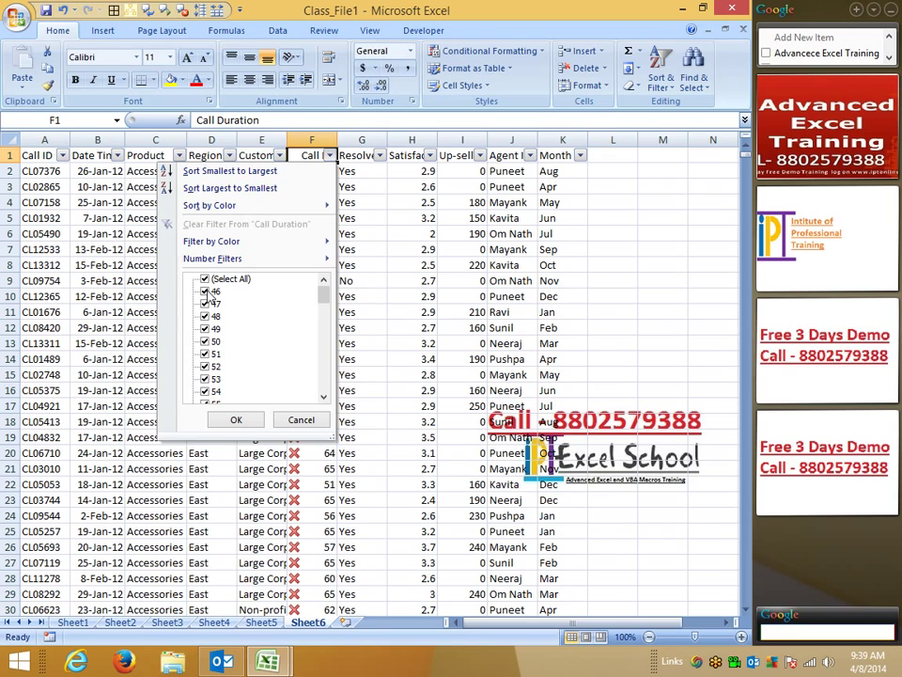
- Filter Call Duration to values equal to 50
mouse_move(320, 258)
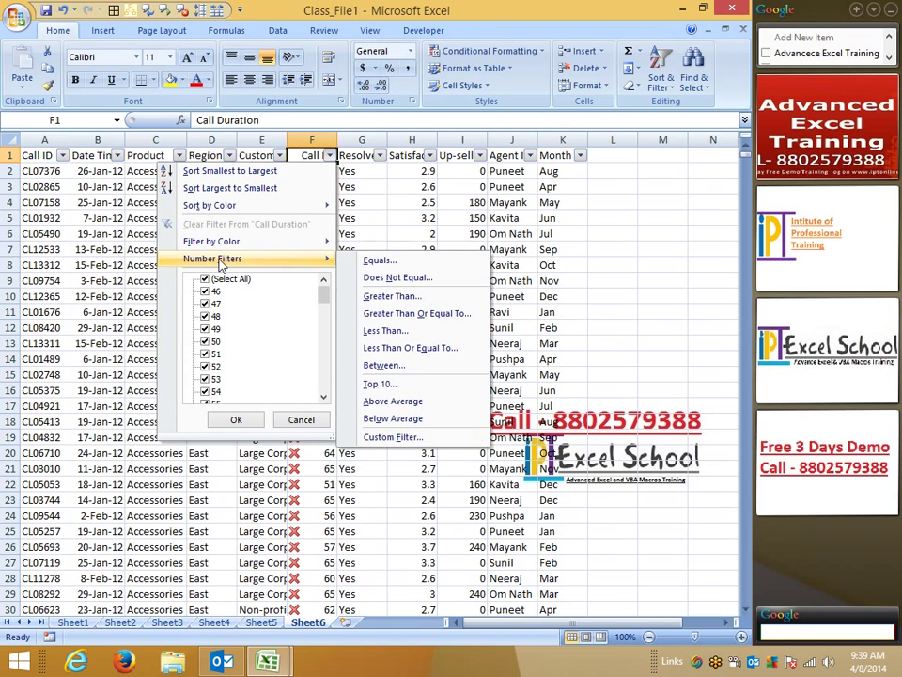
left_click(372, 263)
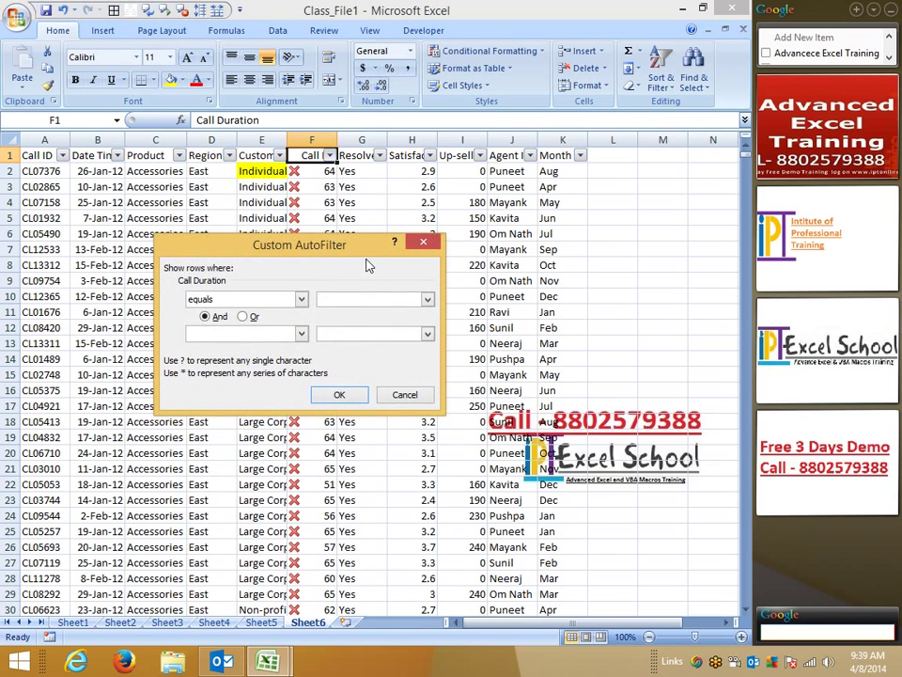
type("50")
left_click(340, 393)
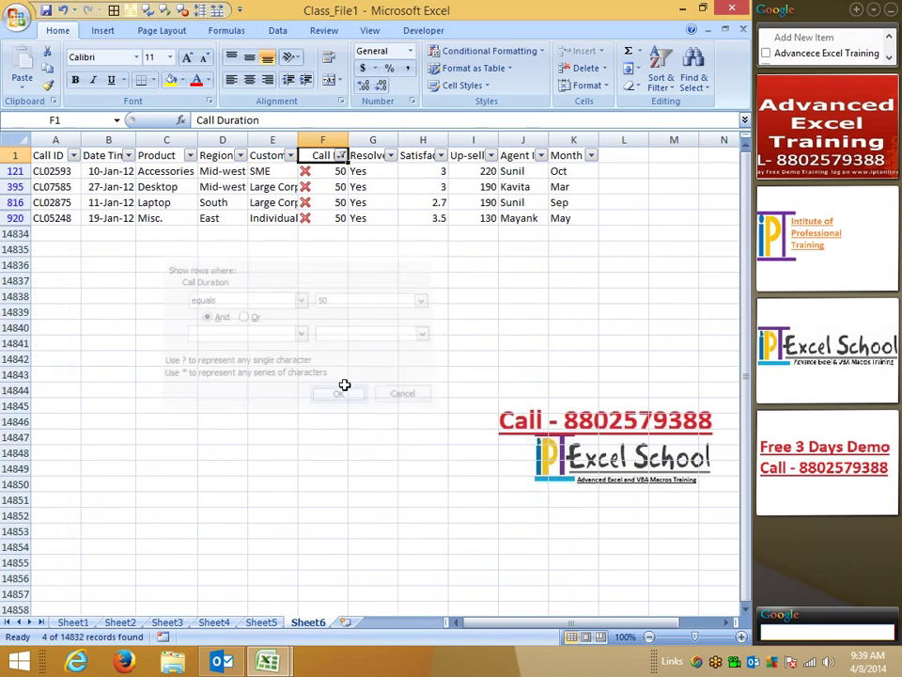
- Change the Call Duration filter to greater than 50, leaving 14814 of 14832 records
left_click(340, 155)
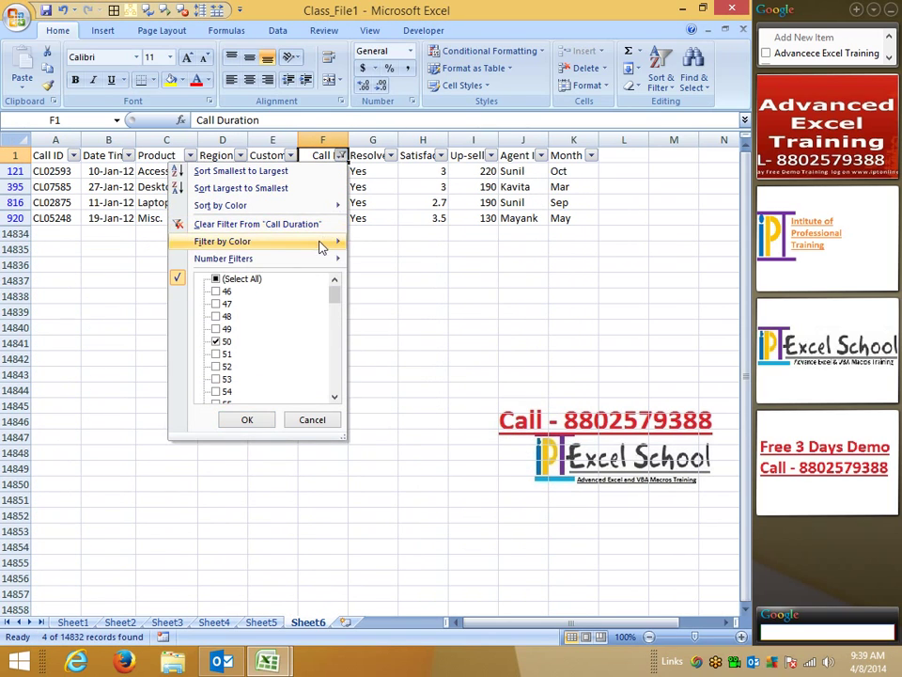
mouse_move(323, 260)
left_click(384, 295)
type("50")
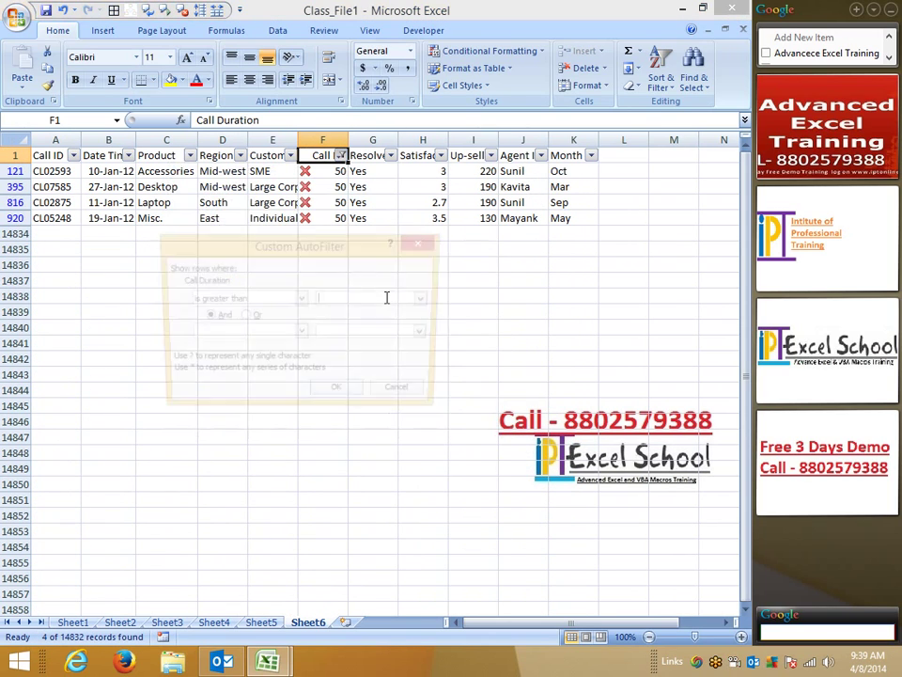
left_click(339, 394)
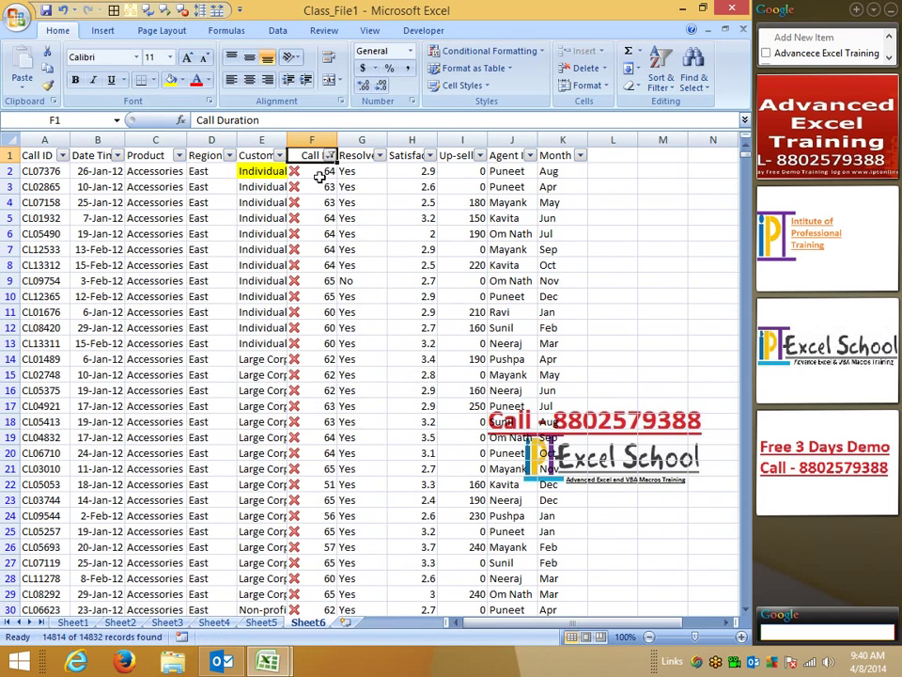
left_click(330, 156)
mouse_move(295, 263)
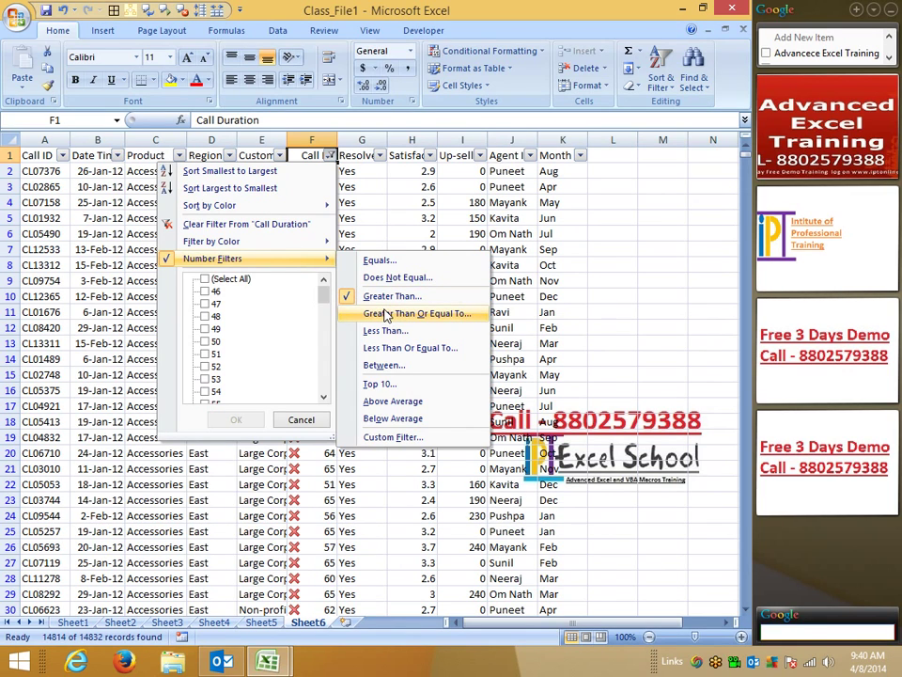
- Cancel a Between filter, then keep only the top 10 Call Duration values
left_click(382, 365)
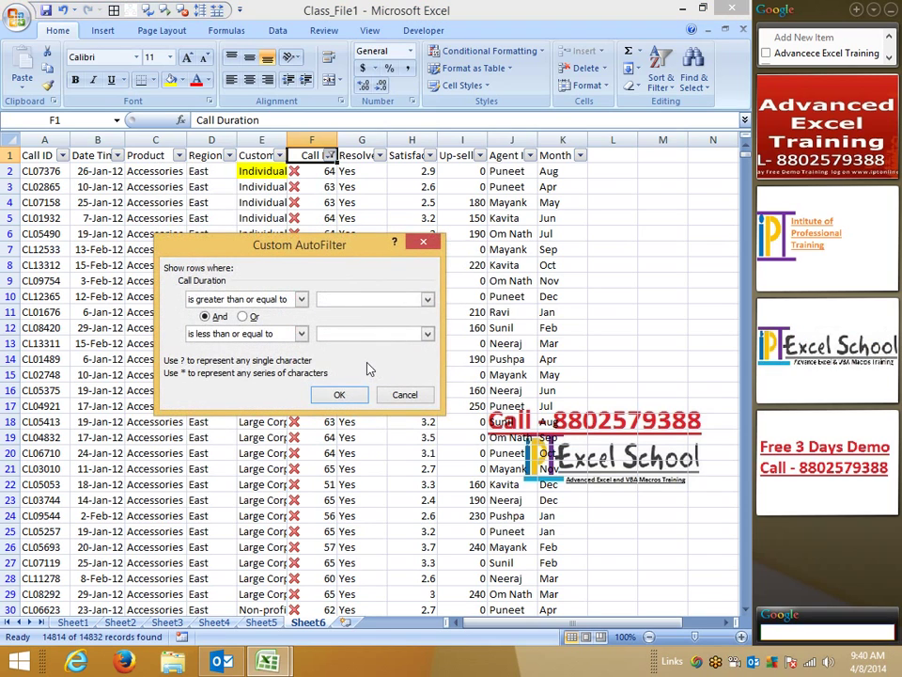
key("Escape")
left_click(330, 155)
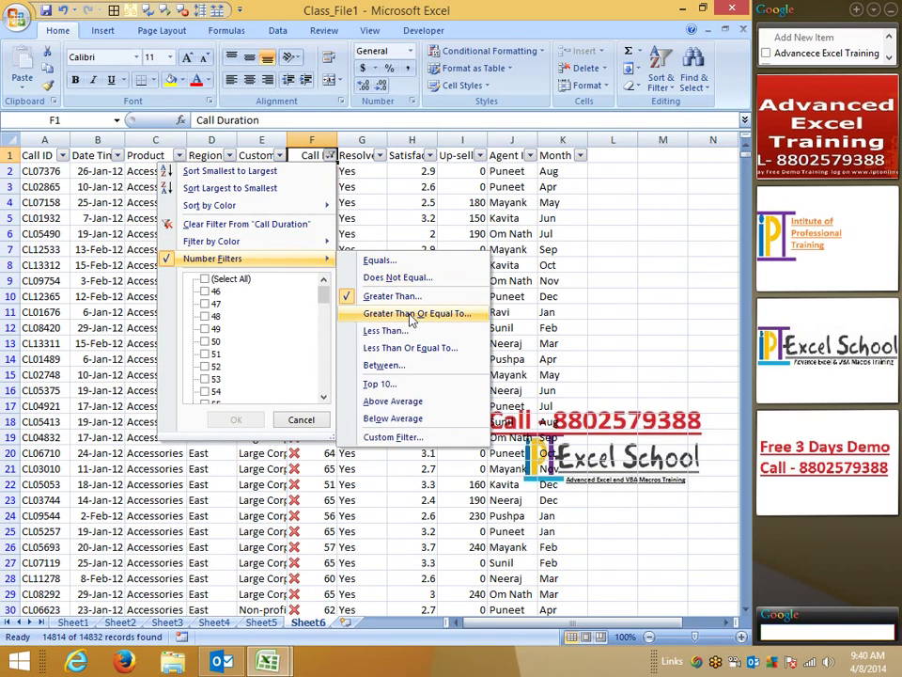
left_click(421, 385)
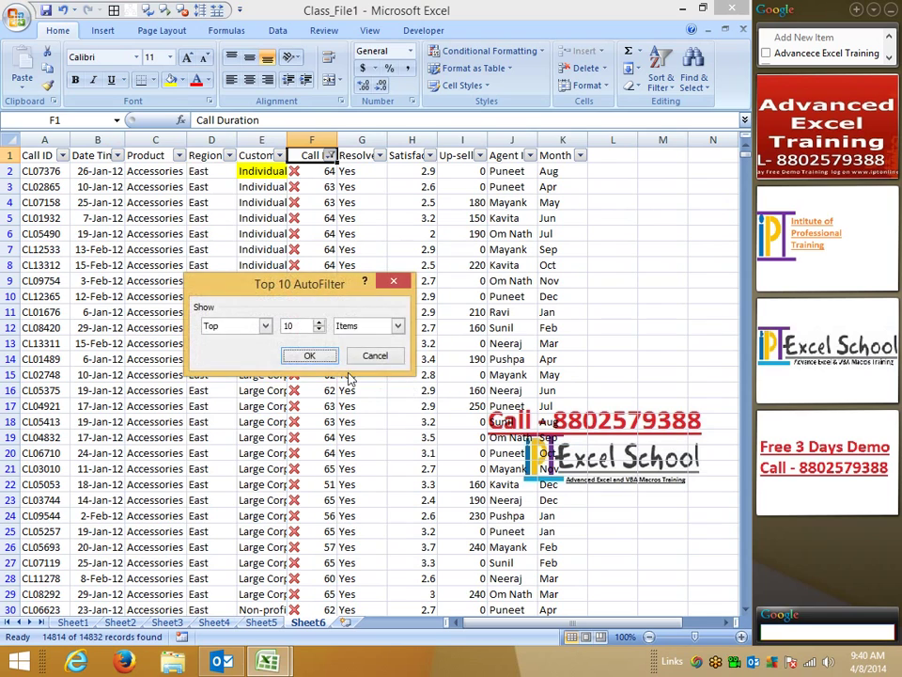
left_click(313, 356)
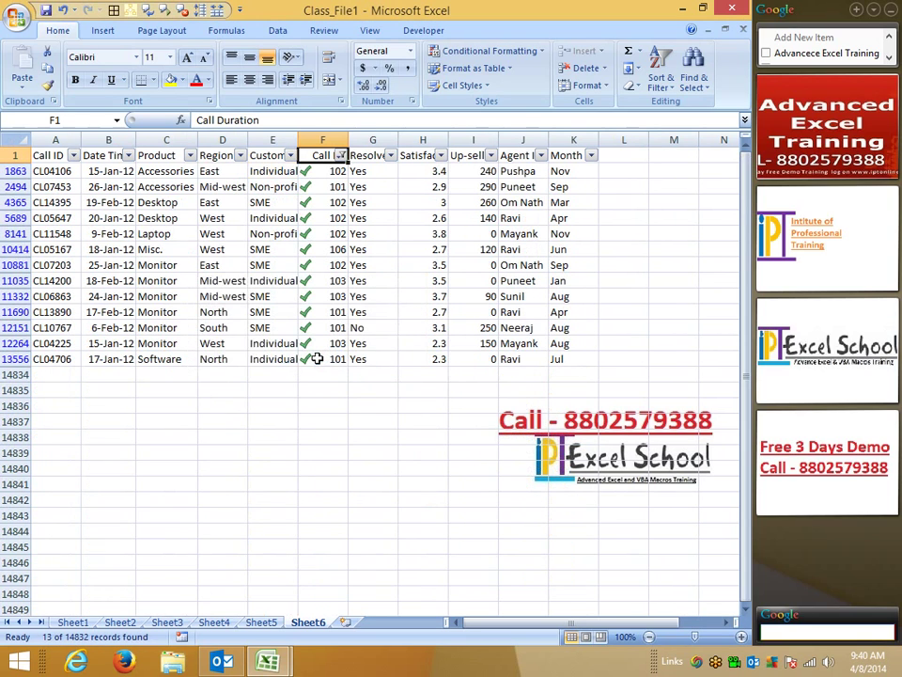
- Filter Call Duration to above-average, then below-average values, leaving 7093 records
left_click(341, 155)
mouse_move(278, 267)
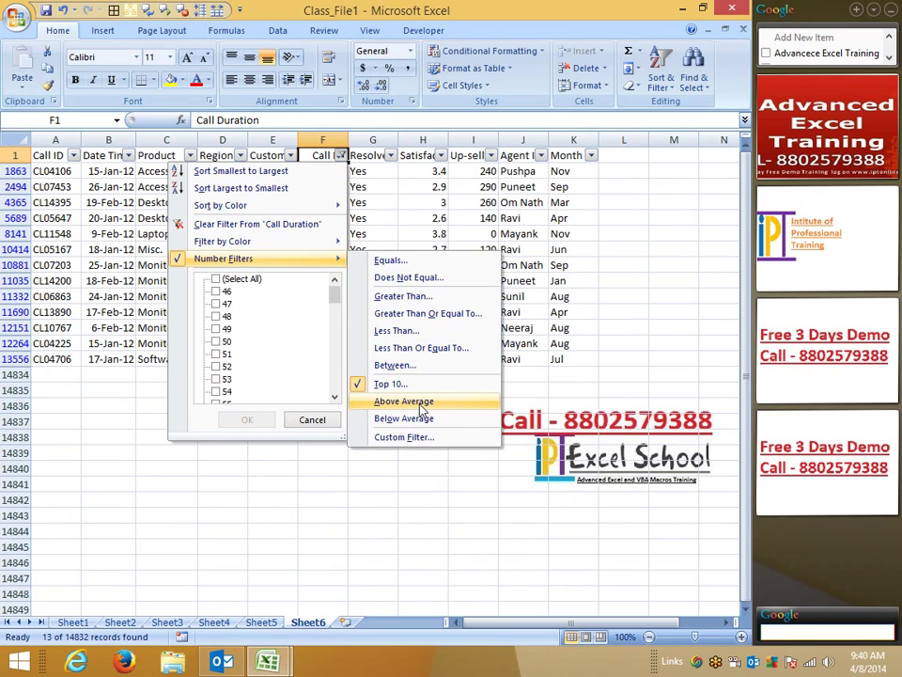
left_click(421, 404)
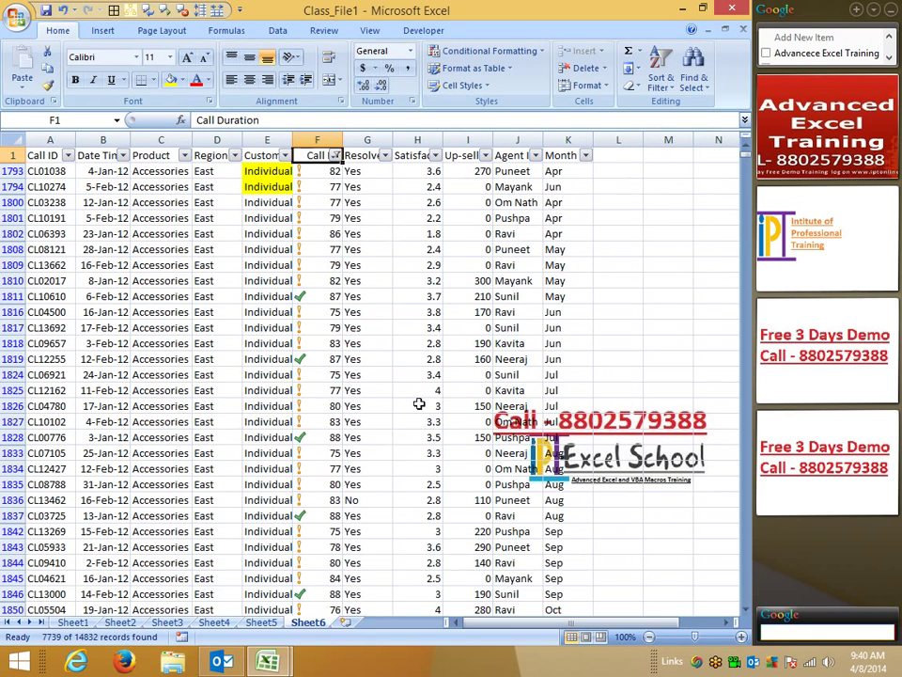
left_click(335, 156)
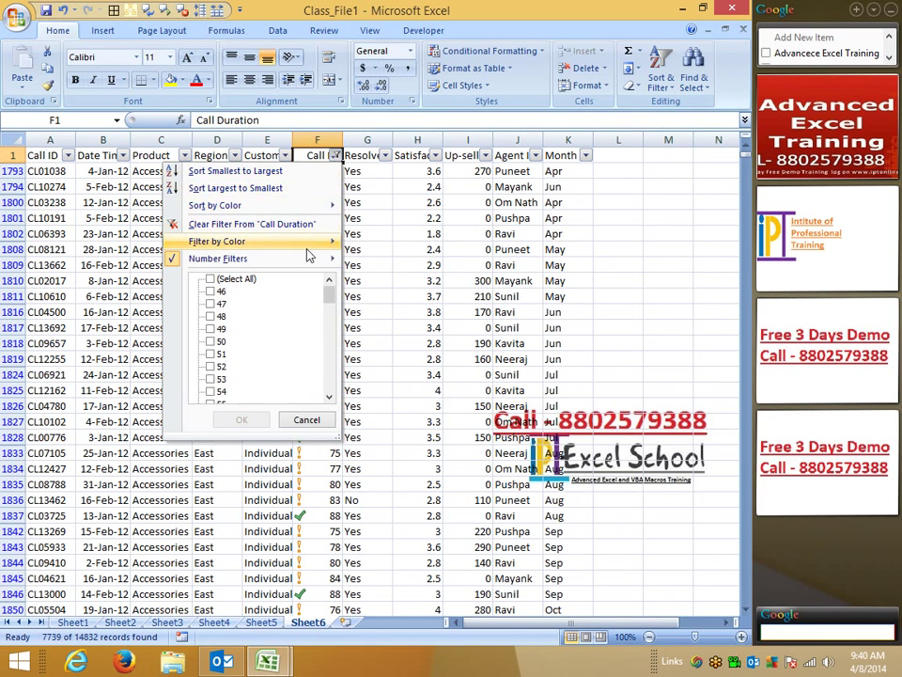
mouse_move(310, 259)
left_click(425, 419)
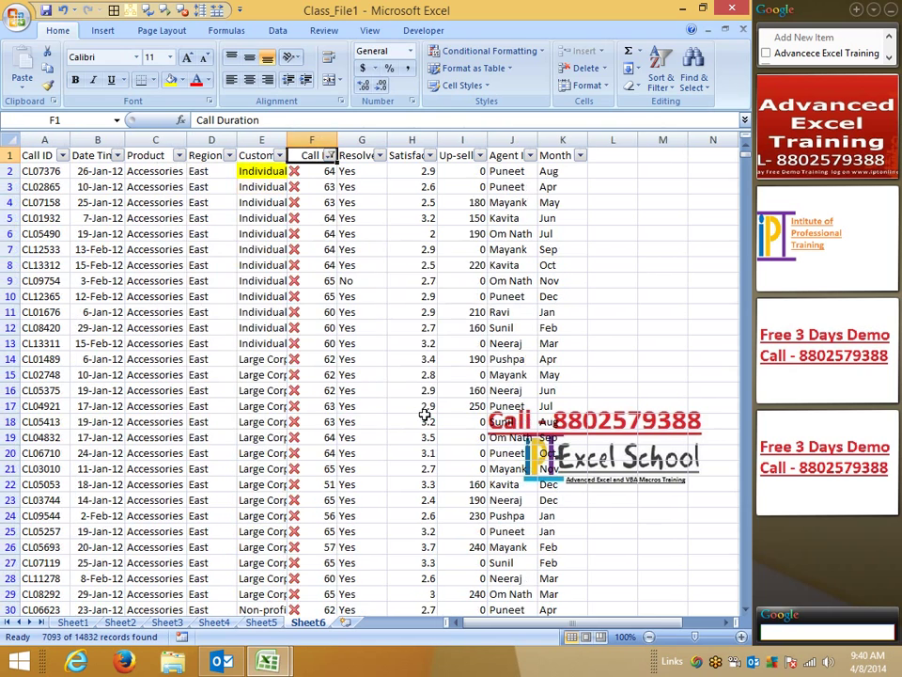
- Open the Call Duration Custom AutoFilter dialog and confirm it with Enter
left_click(330, 156)
mouse_move(287, 260)
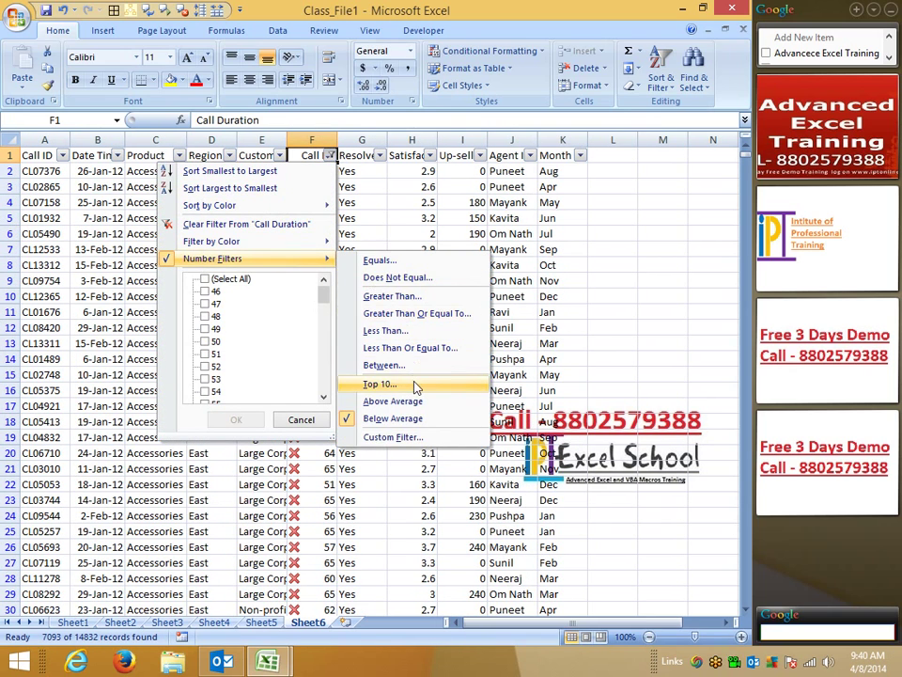
left_click(406, 438)
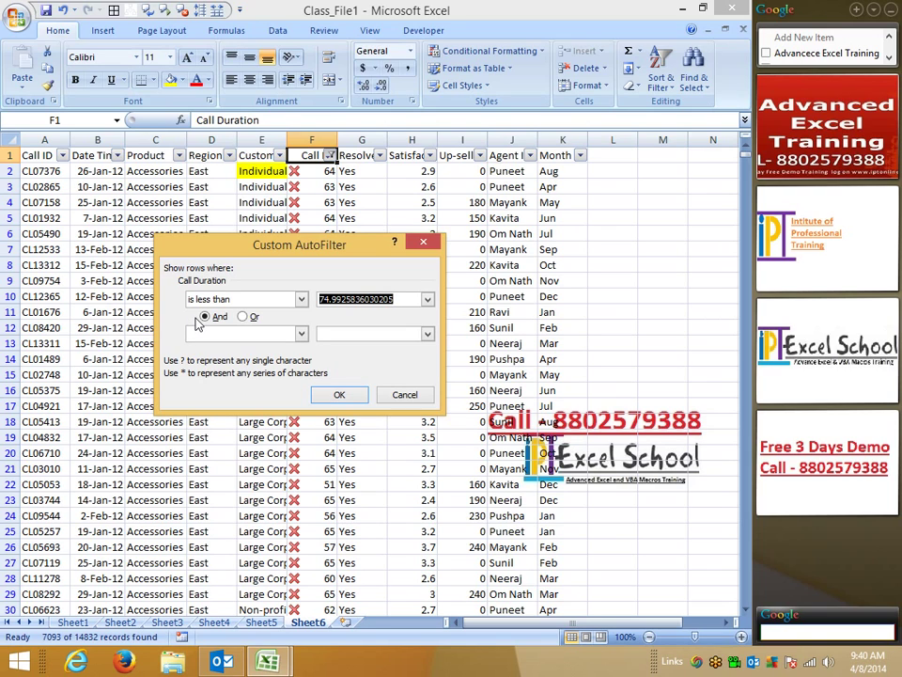
key("Return")
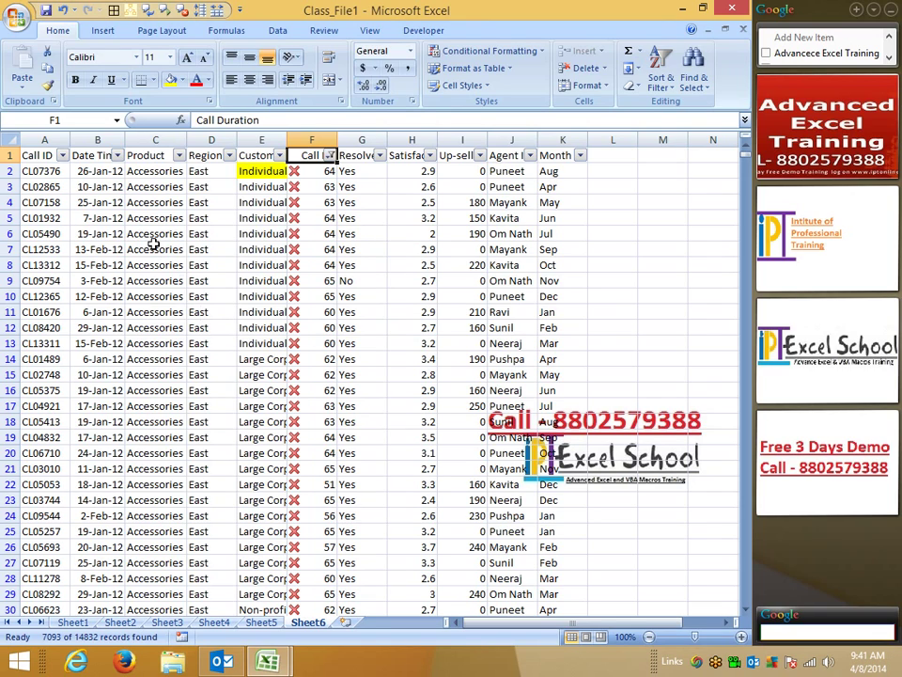
- Browse the Date Time filter's date tree from January 01 down to seconds, then close it unchanged
left_click(94, 155)
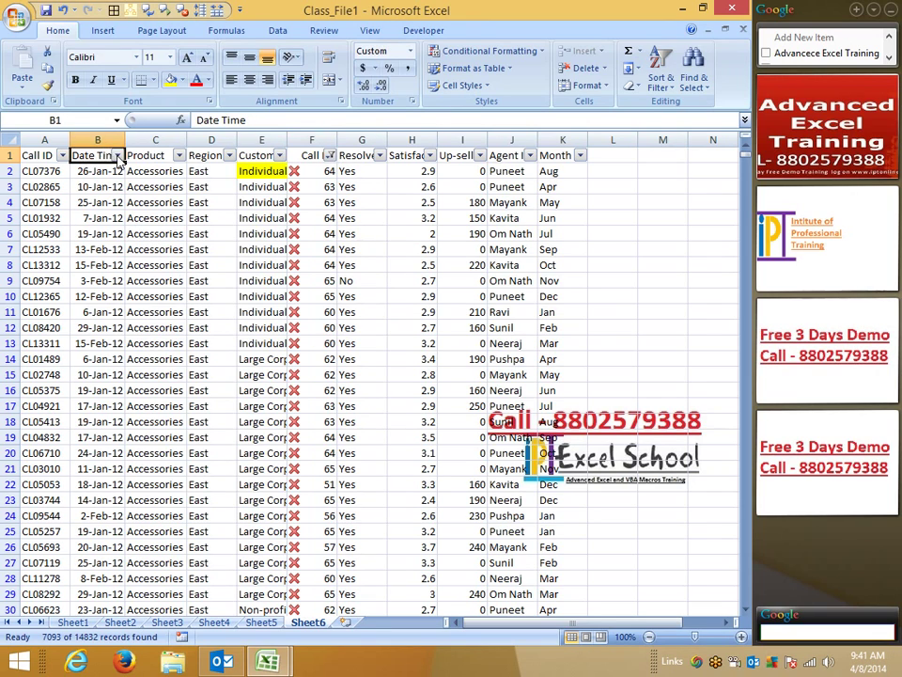
left_click(117, 156)
left_click(40, 293)
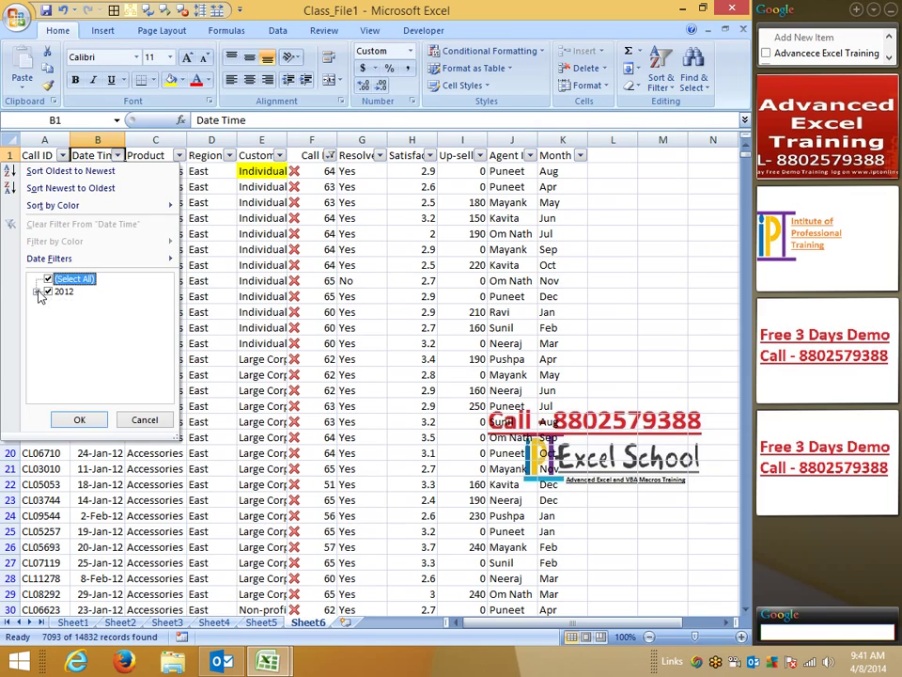
left_click(52, 304)
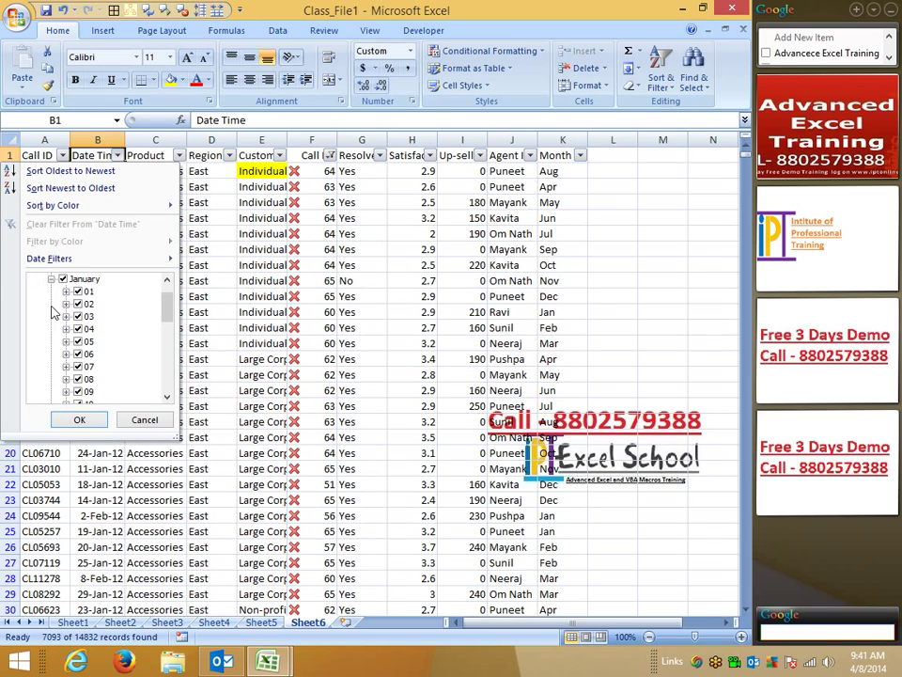
left_click(66, 291)
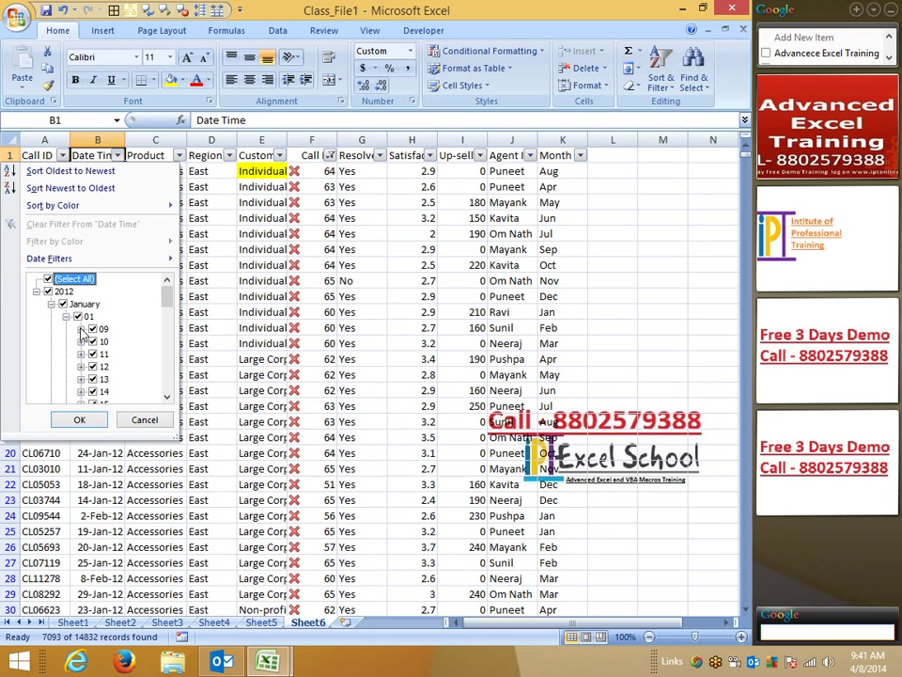
left_click(81, 328)
left_click(95, 329)
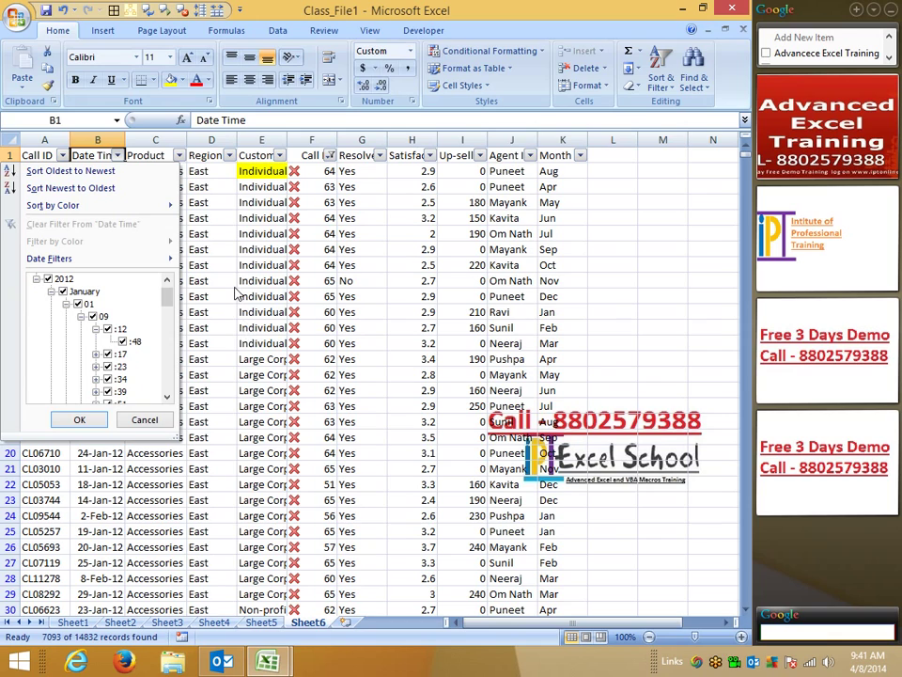
left_click(81, 316)
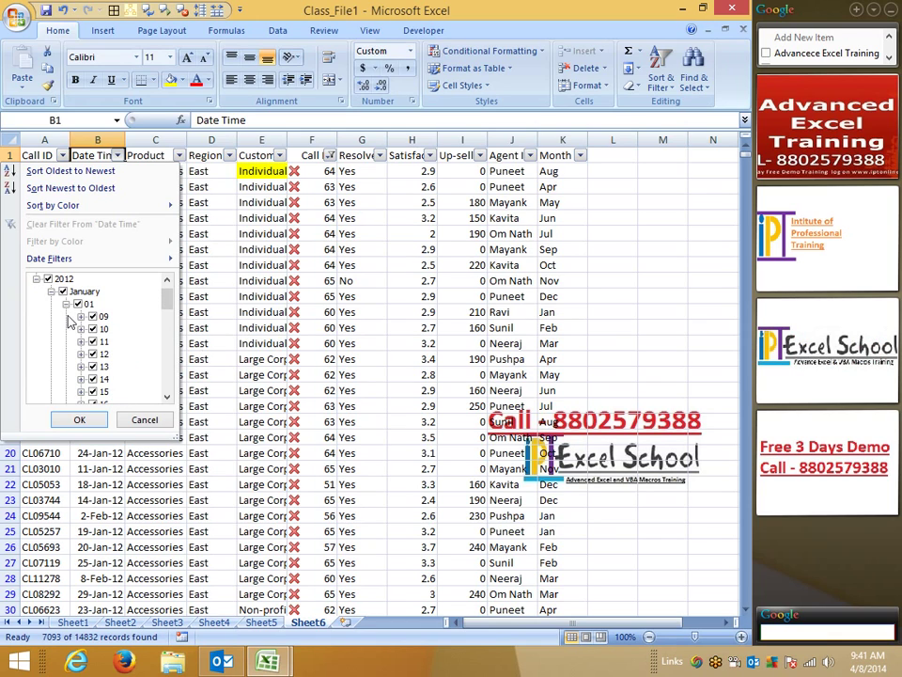
left_click(67, 304)
key("Escape")
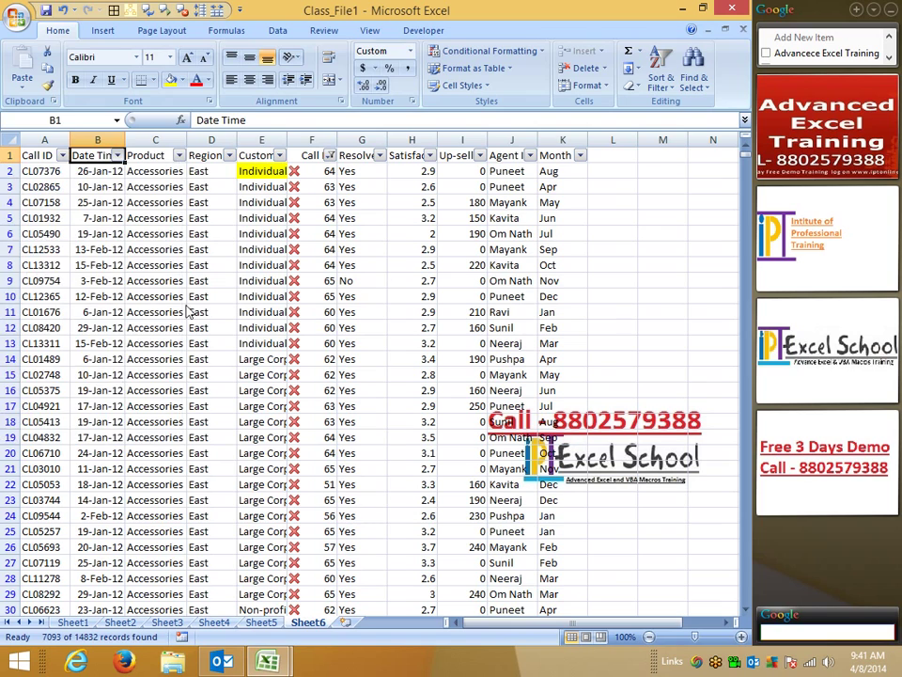
- Toggle AutoFilter off and back on with Ctrl+Shift+L to clear the below-average Call Duration filter
key("ctrl+shift+l")
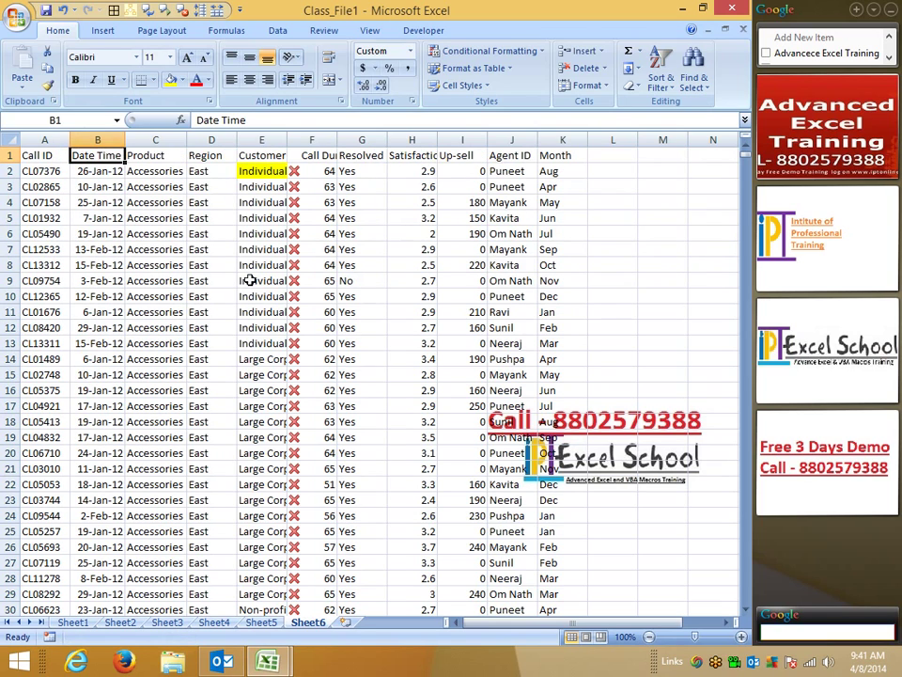
key("ctrl+shift+l")
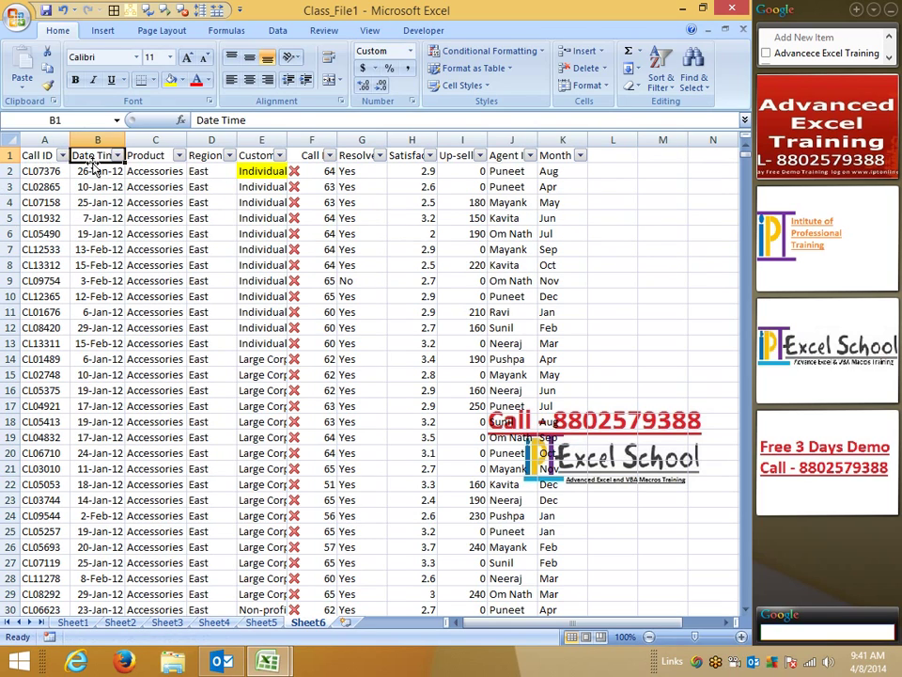
left_click(94, 166)
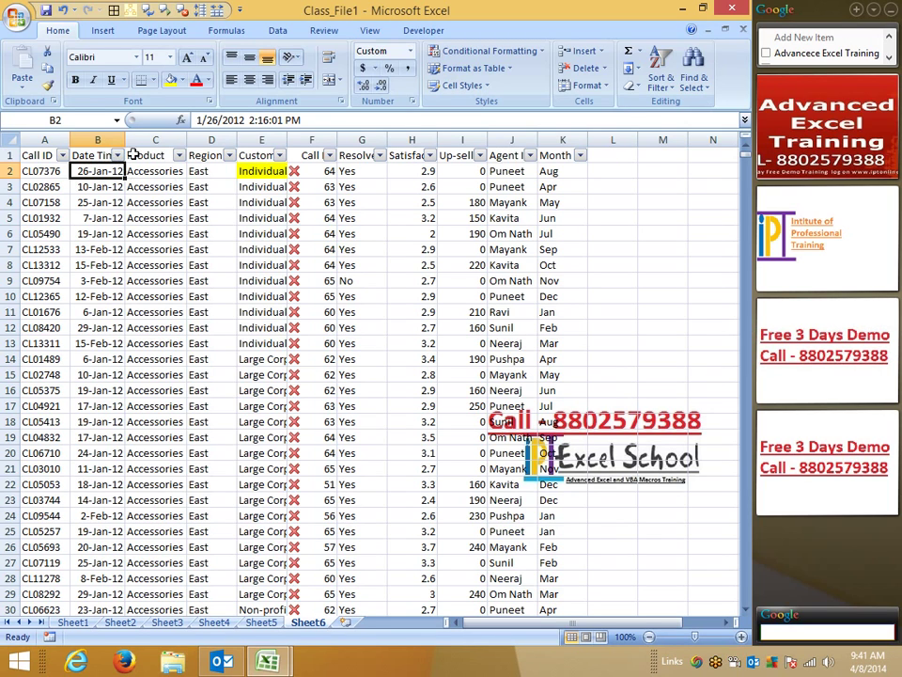
- Widen the Date Time column, check B2's full timestamp, and bring up the Date Filters choices
left_click_drag(127, 136, 189, 138)
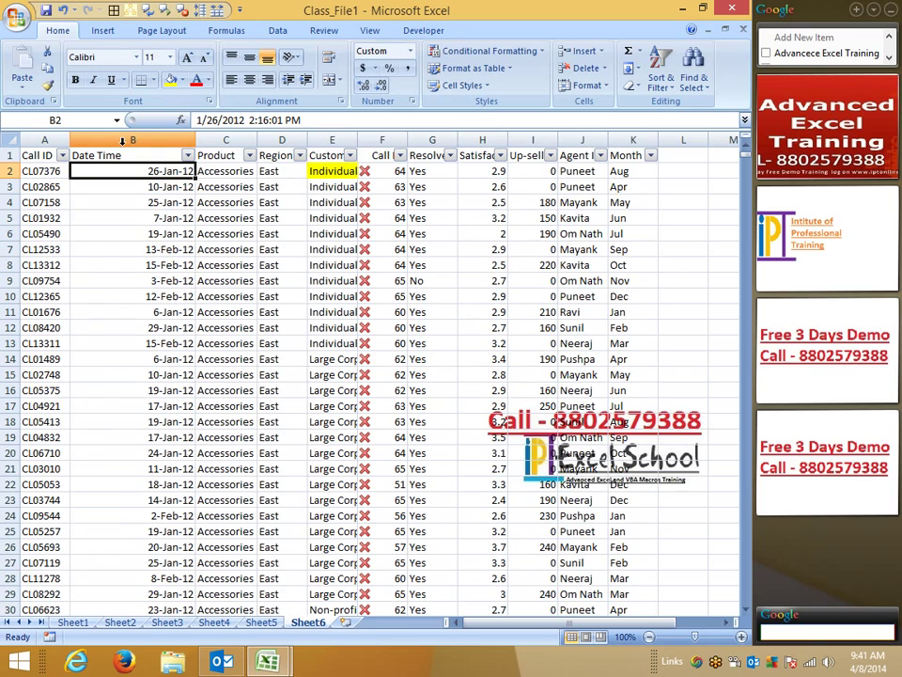
left_click_drag(300, 119, 184, 119)
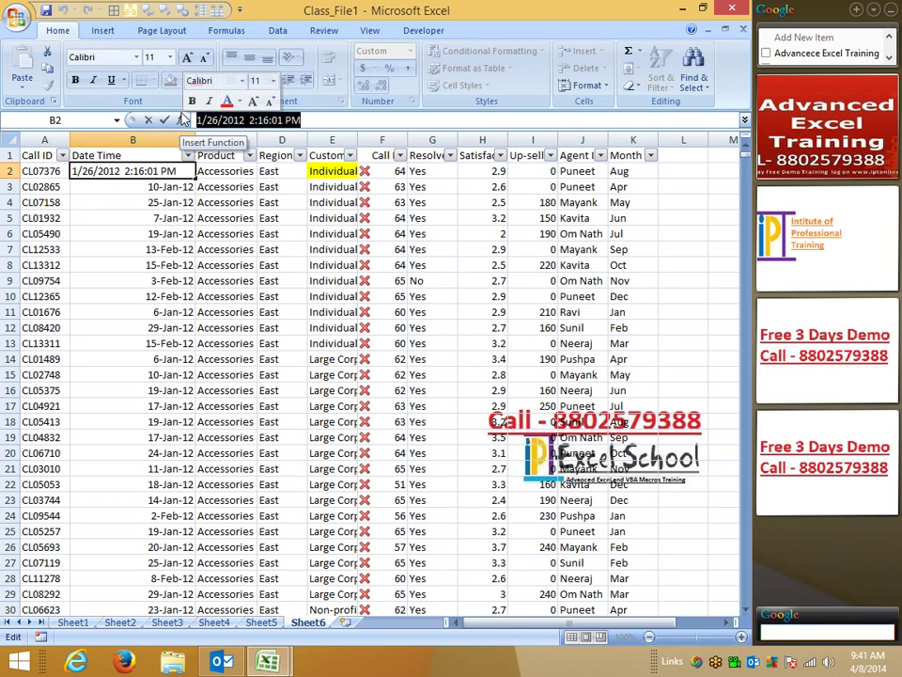
key("Escape")
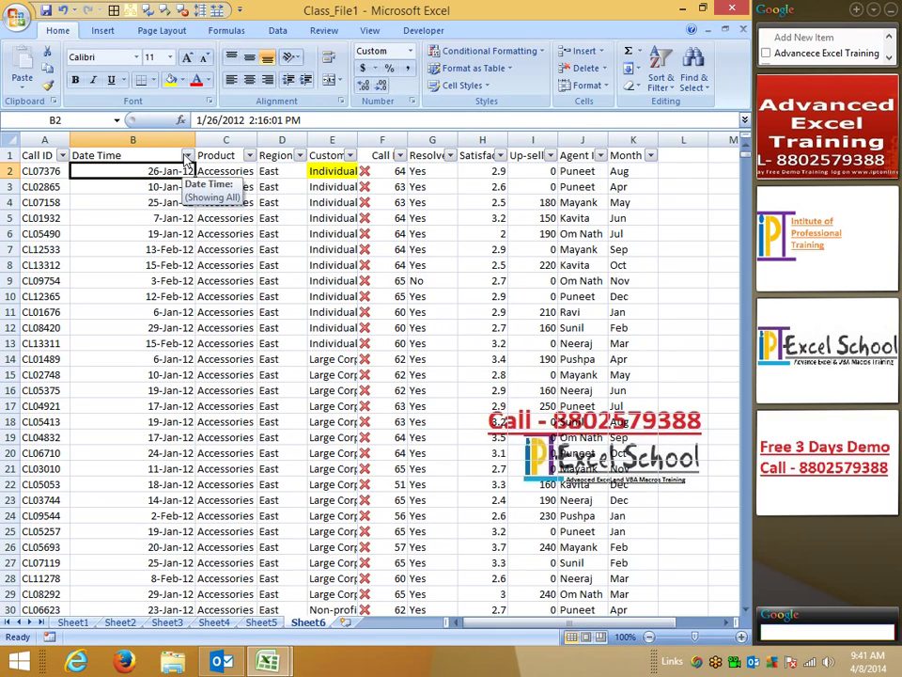
left_click(187, 156)
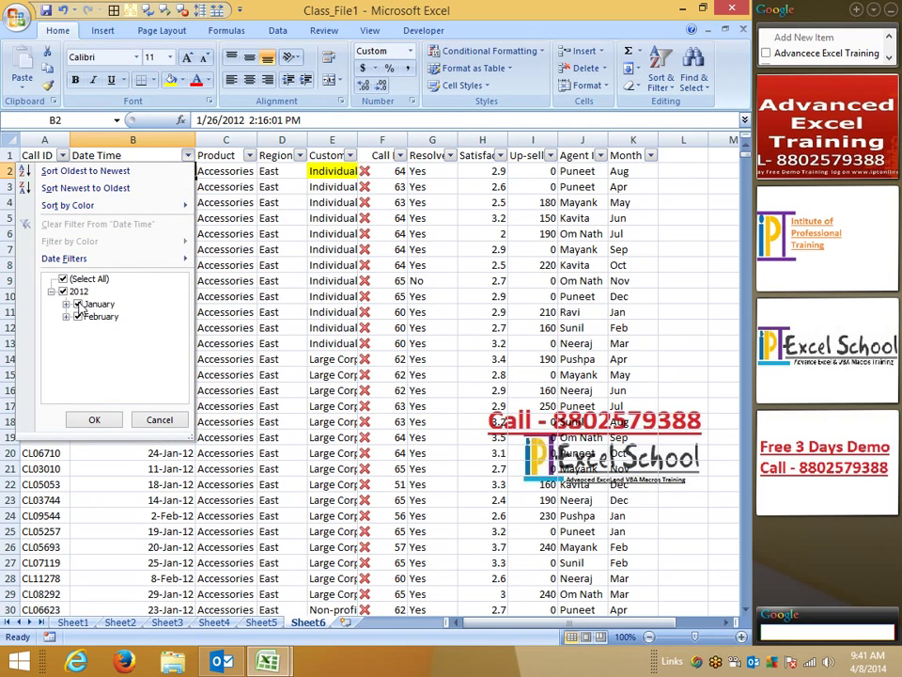
mouse_move(88, 259)
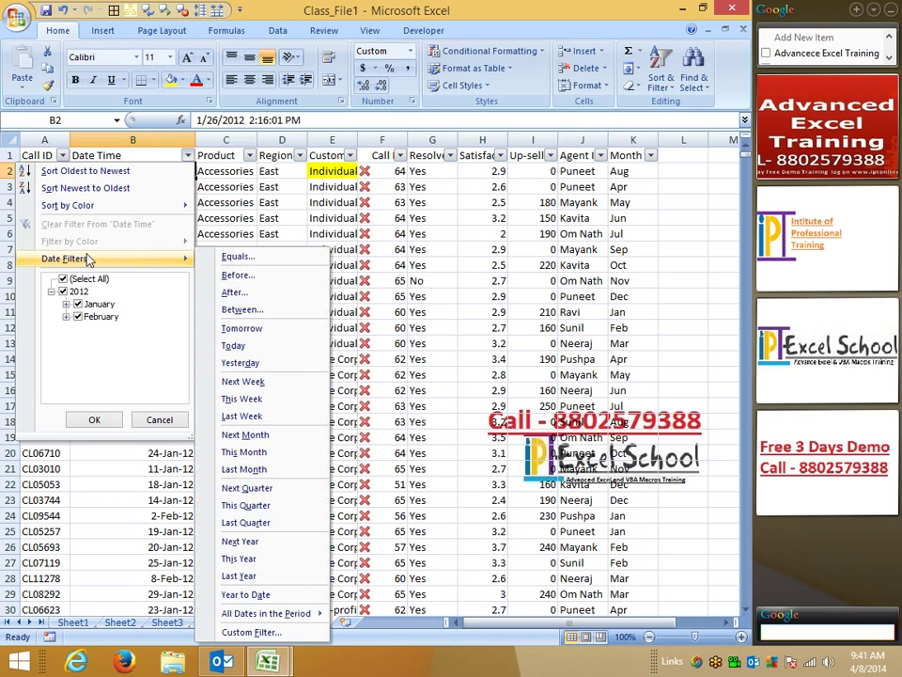
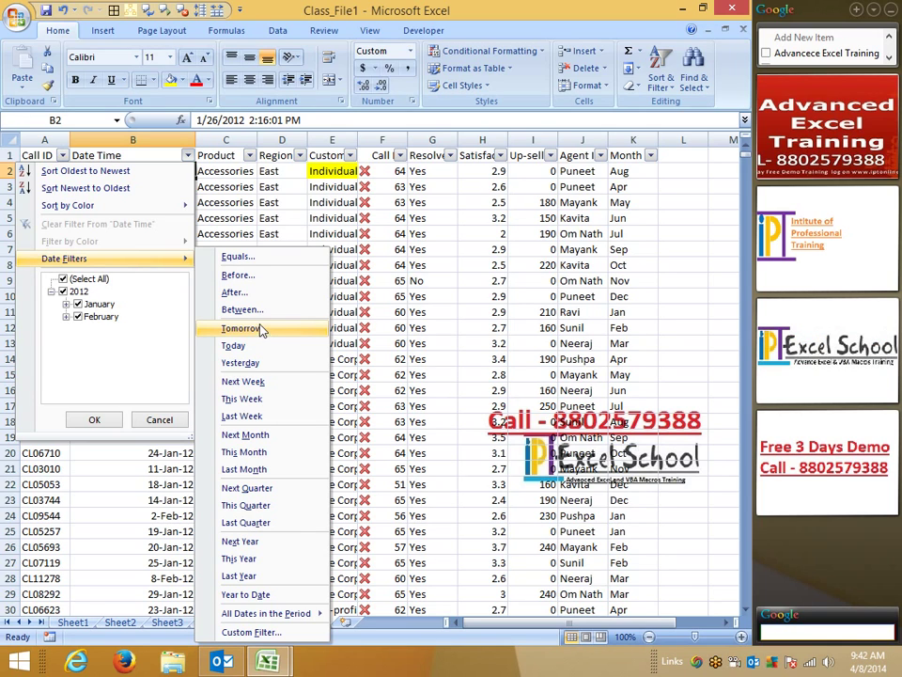
- Enter 1/1 in B2 and fill a daily date series down the Date Time column
left_click(188, 155)
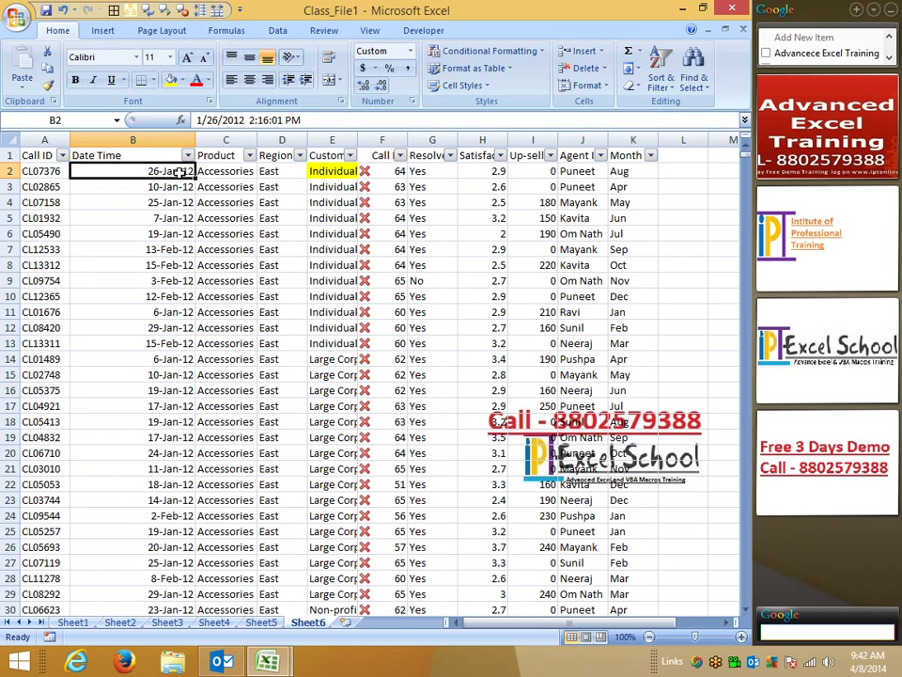
type("1/1")
key("Return")
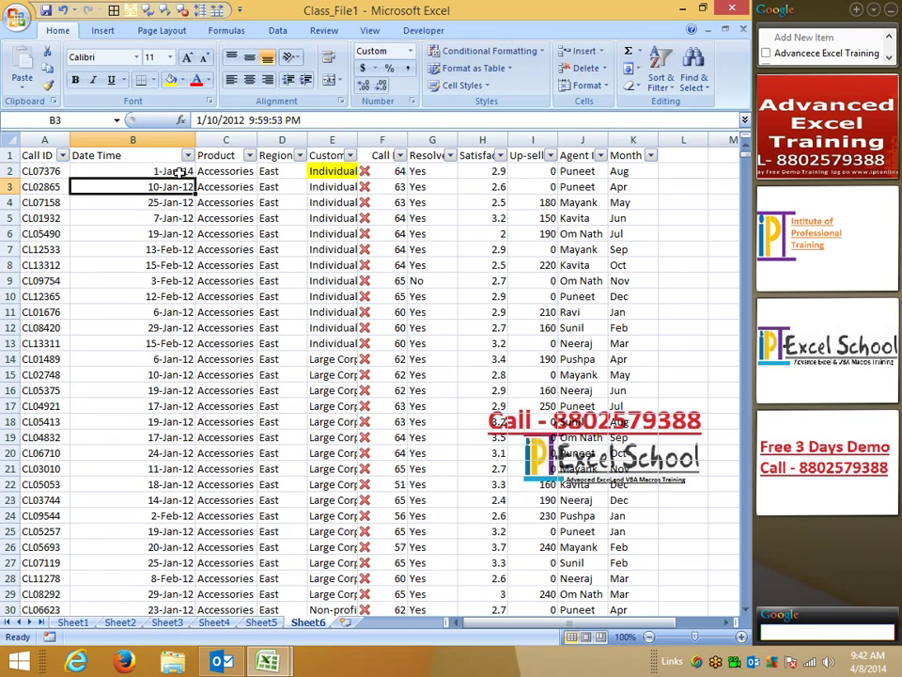
left_click(169, 172)
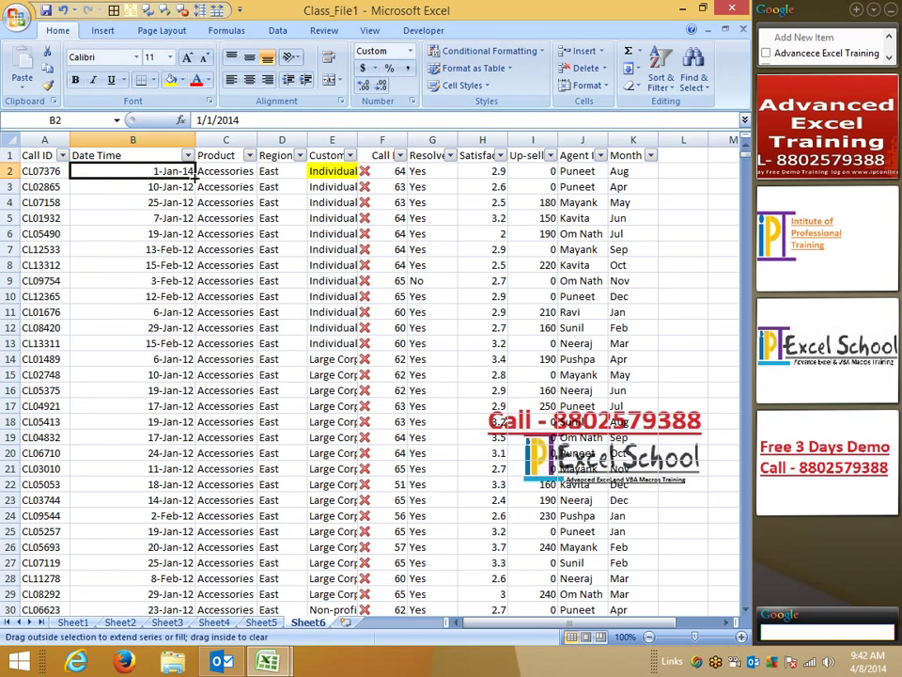
left_click_drag(194, 178, 195, 609)
- Review the Date Time filter list with 2014 expanded into months and days
left_click(188, 155)
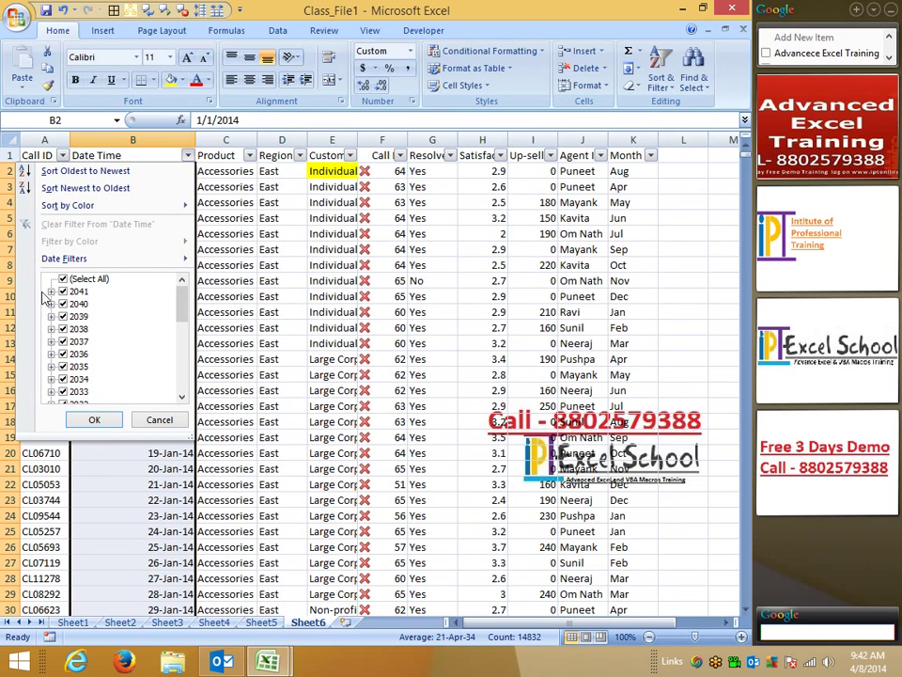
left_click(66, 302)
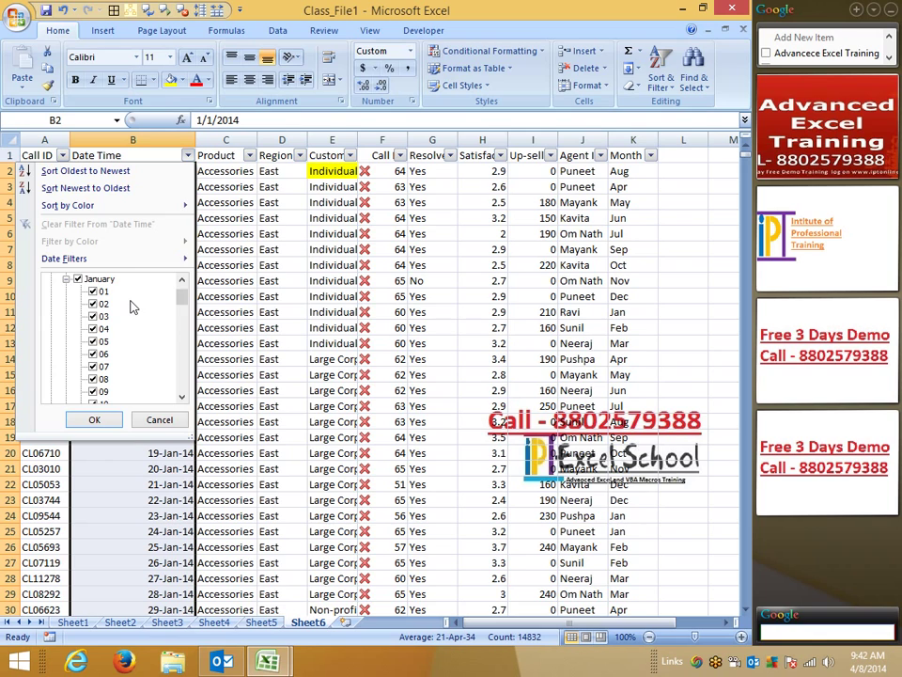
key("Escape")
left_click(188, 155)
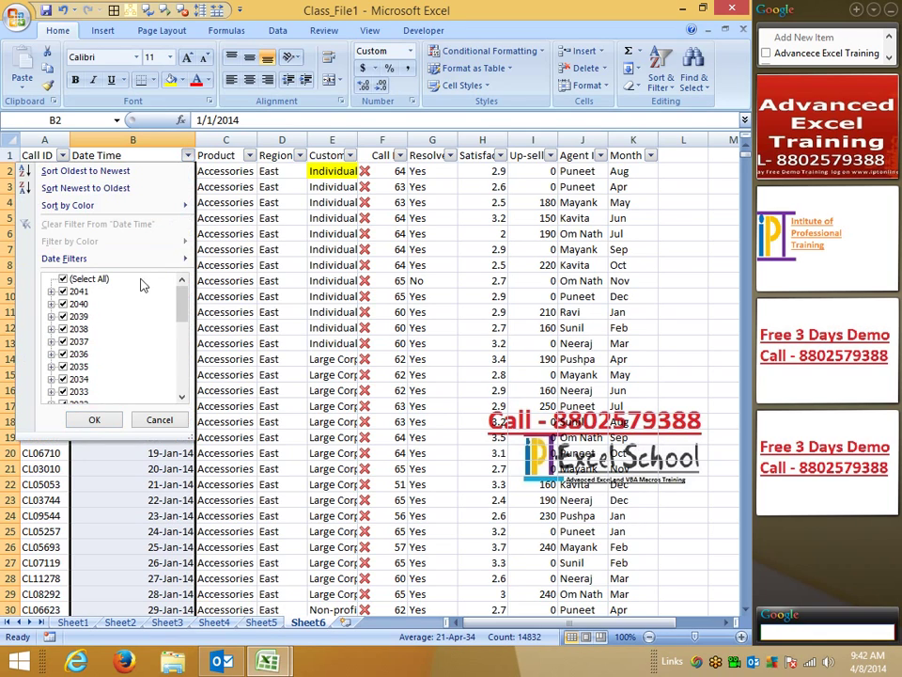
- Apply the Tomorrow, Today and Yesterday date filters in turn to the Date Time column
mouse_move(183, 264)
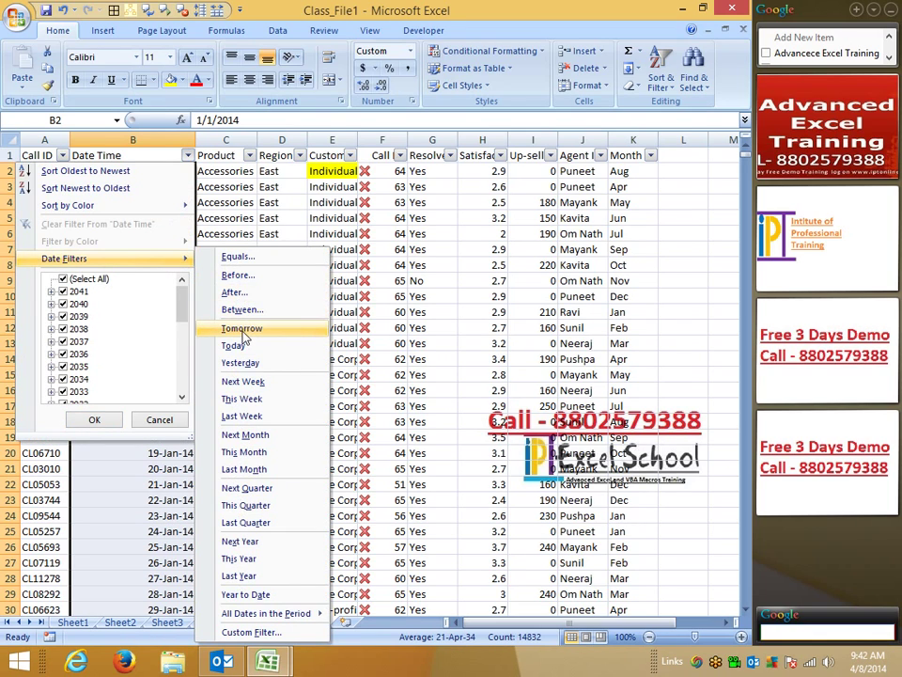
left_click(243, 331)
left_click(200, 156)
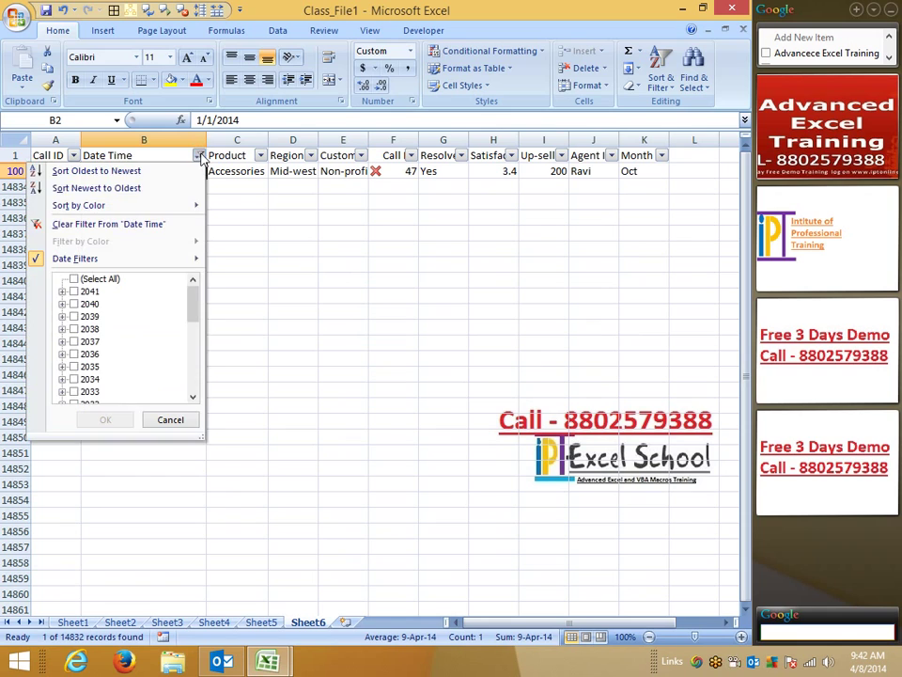
mouse_move(161, 260)
left_click(249, 345)
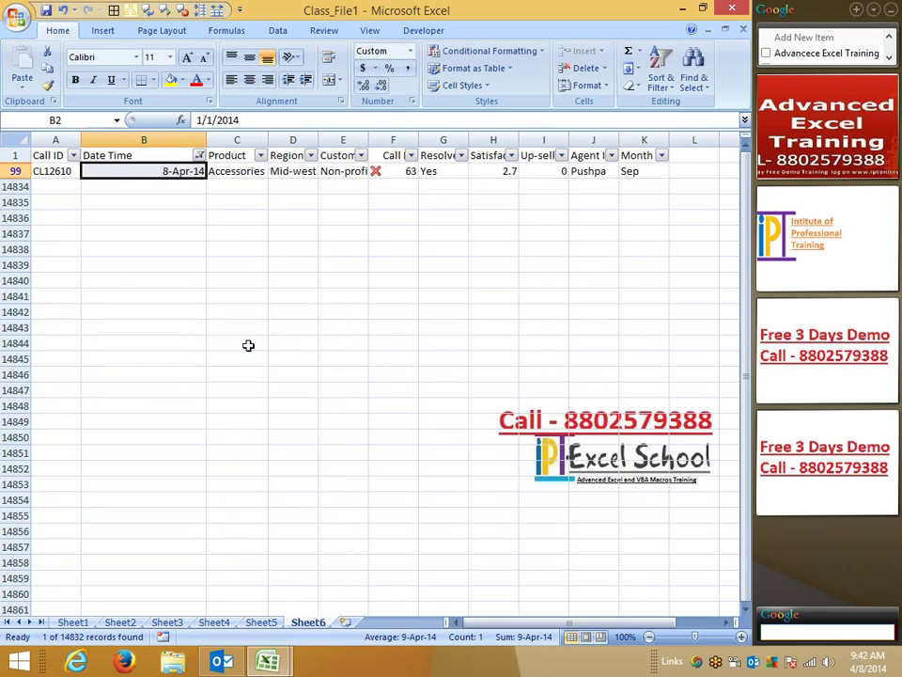
left_click(199, 156)
mouse_move(192, 265)
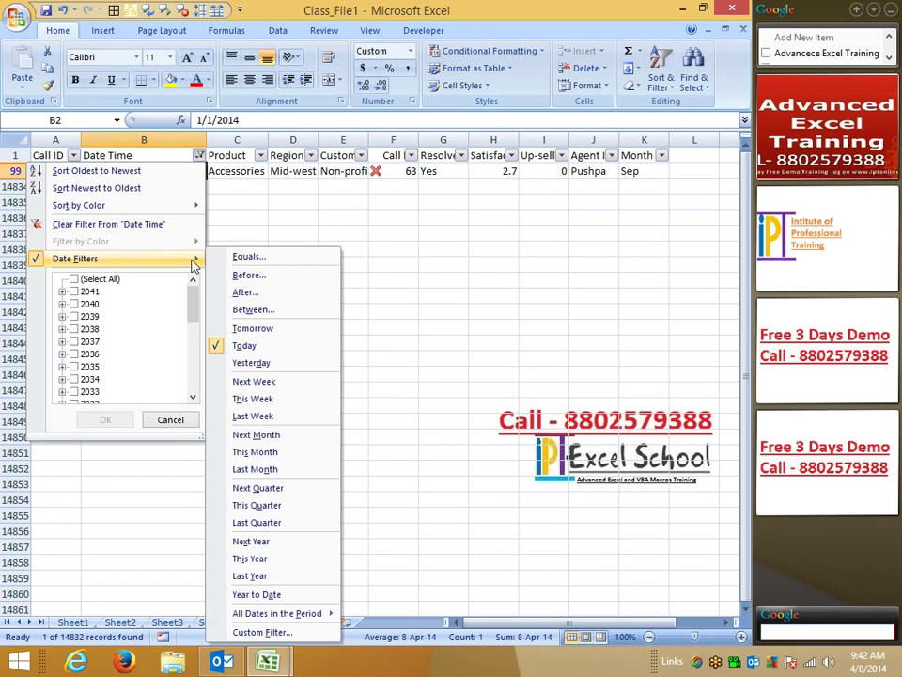
left_click(252, 363)
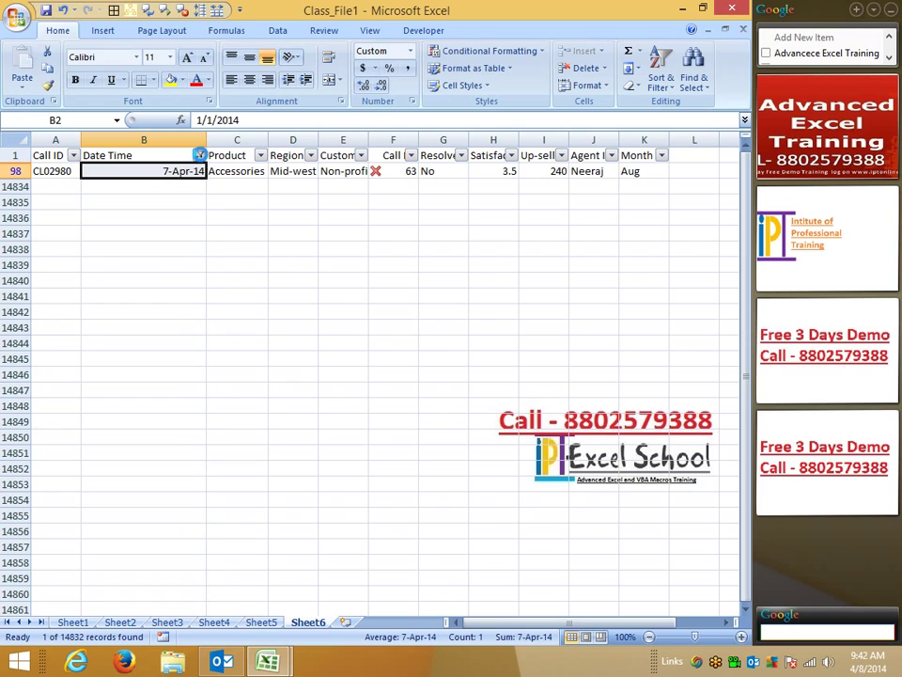
- Try the Next Week and This Week date filters, ending with Next Month (31 records)
left_click(199, 156)
mouse_move(163, 266)
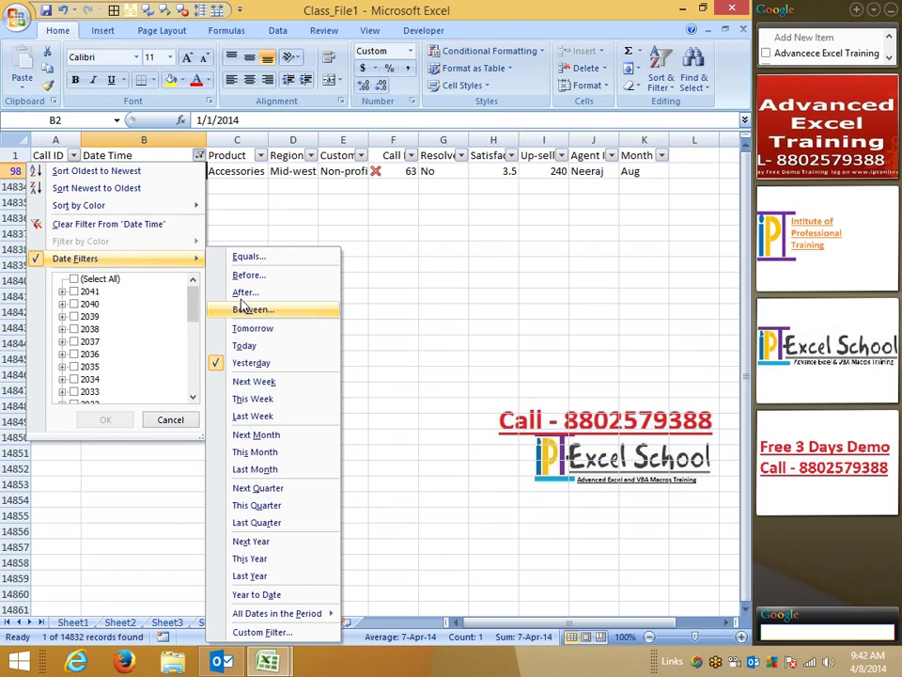
left_click(252, 380)
left_click(199, 156)
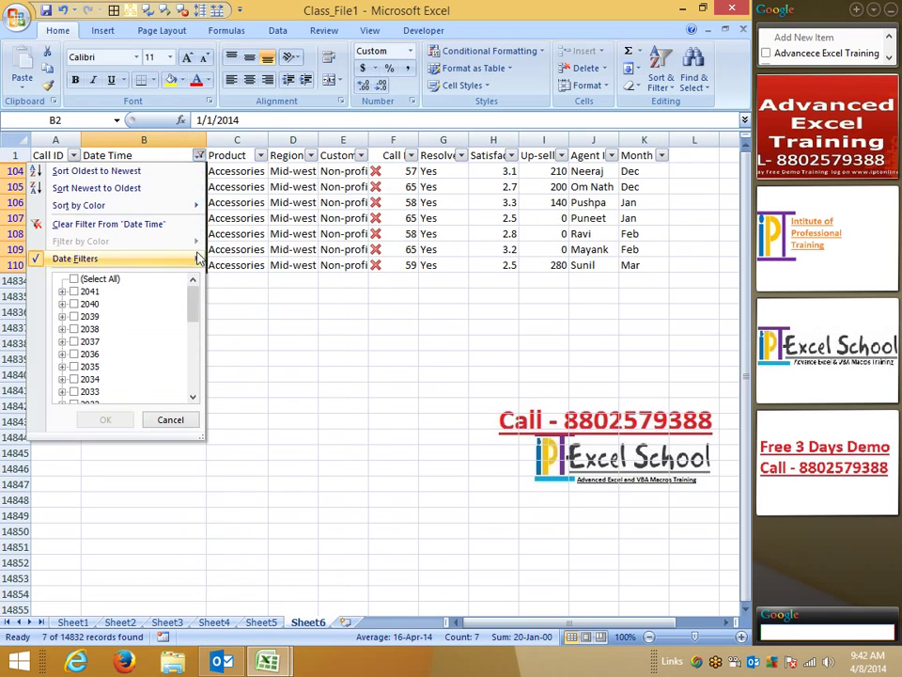
mouse_move(140, 263)
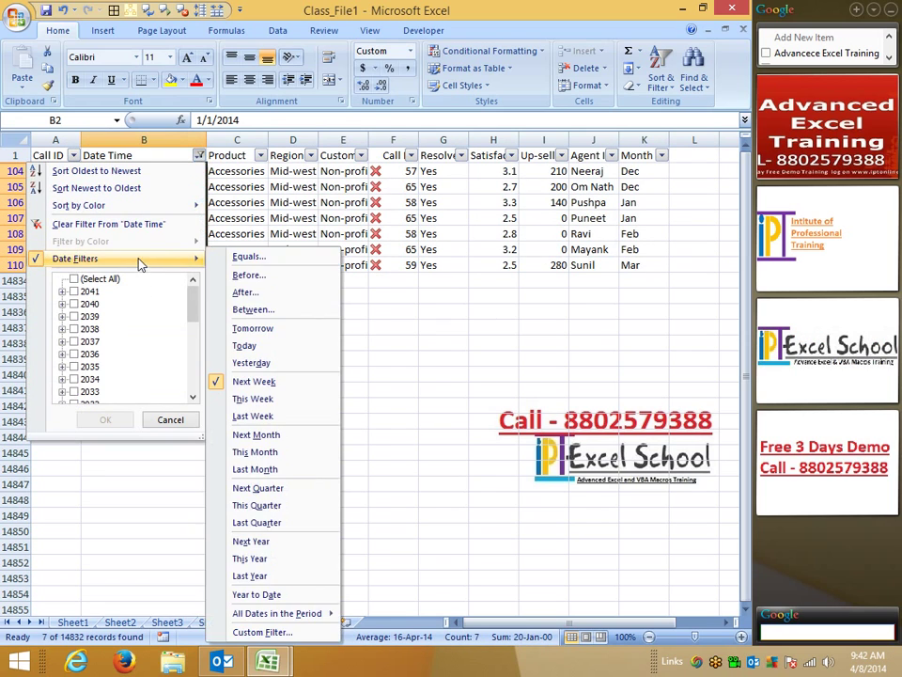
left_click(268, 399)
left_click(199, 155)
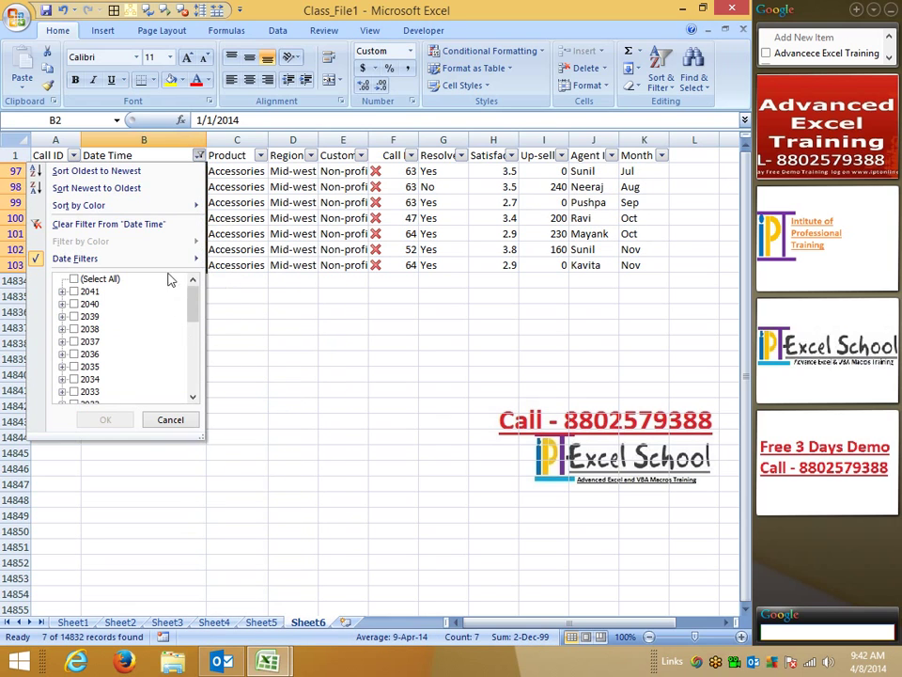
mouse_move(169, 258)
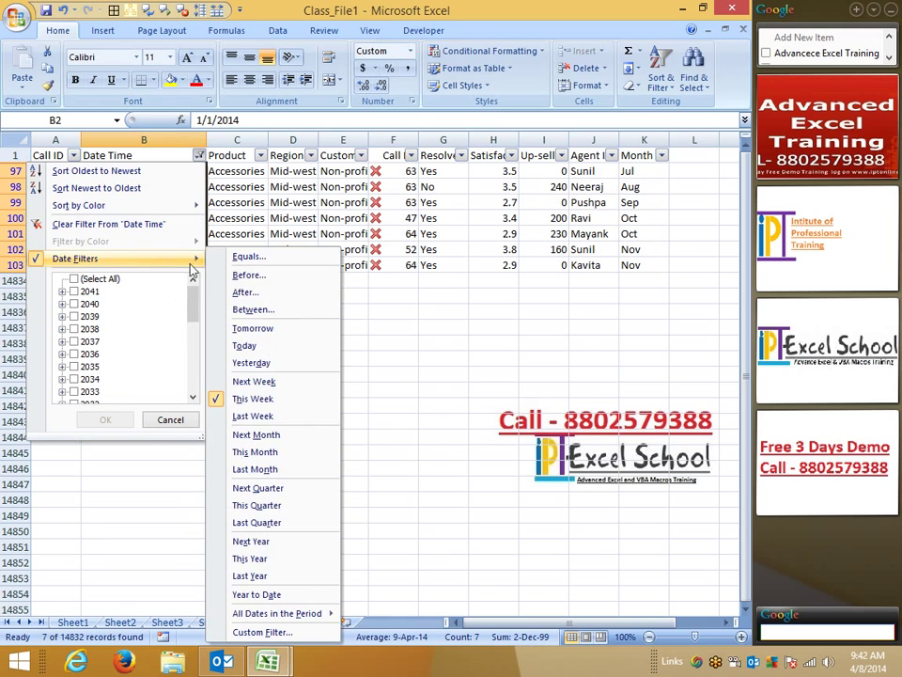
left_click(266, 434)
left_click(188, 155)
- Display the Date Filters > All Dates in the Period submenu of quarters and months
mouse_move(192, 260)
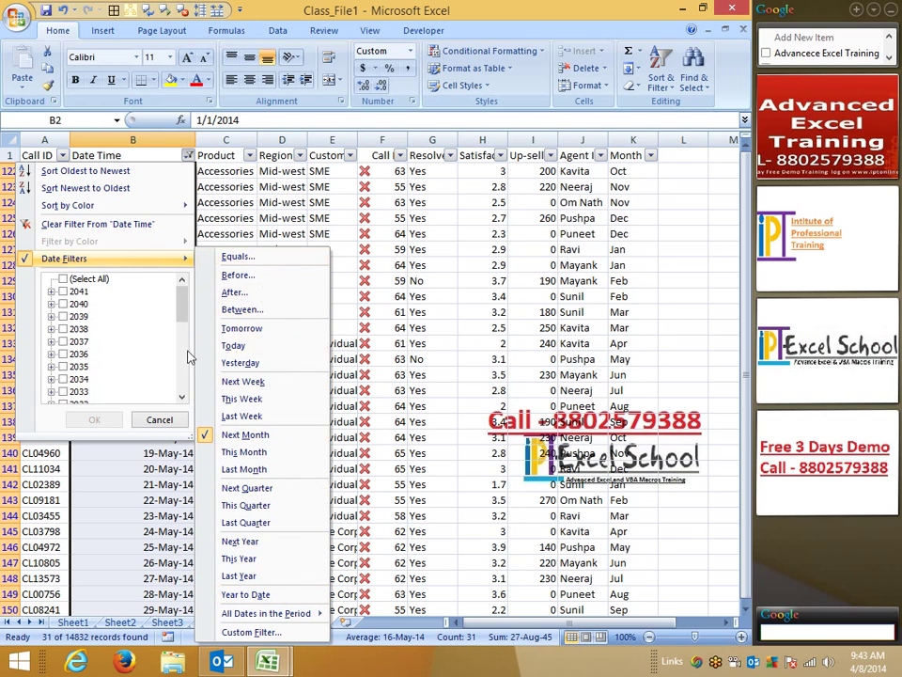
mouse_move(181, 302)
left_mouse_down()
mouse_move(178, 368)
mouse_move(171, 303)
mouse_move(182, 340)
mouse_move(184, 308)
left_mouse_up()
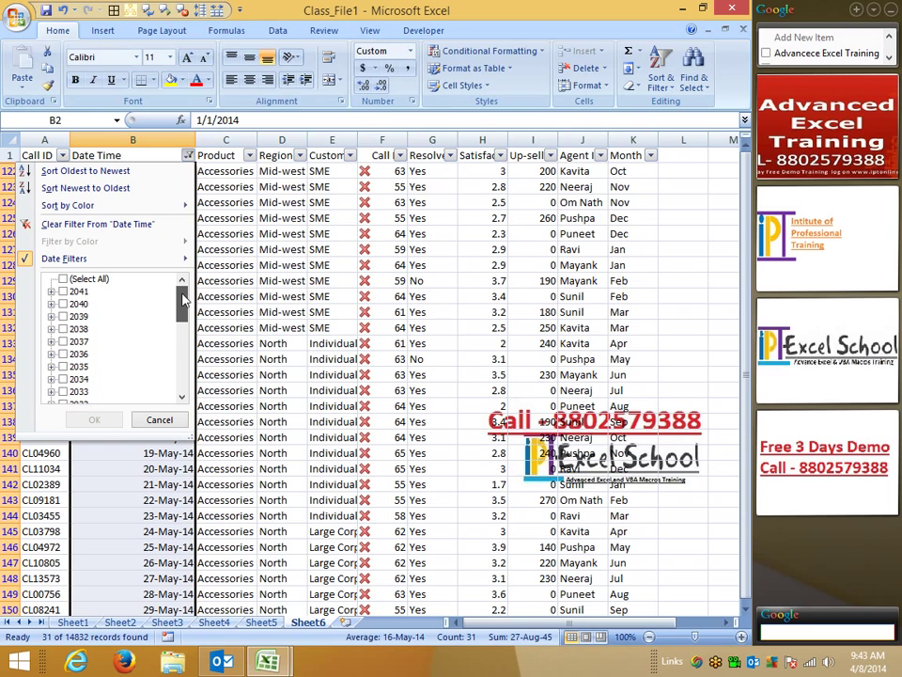
- Filter Date Time to Quarter 1 and scroll through the 3700 matching rows and back
mouse_move(162, 260)
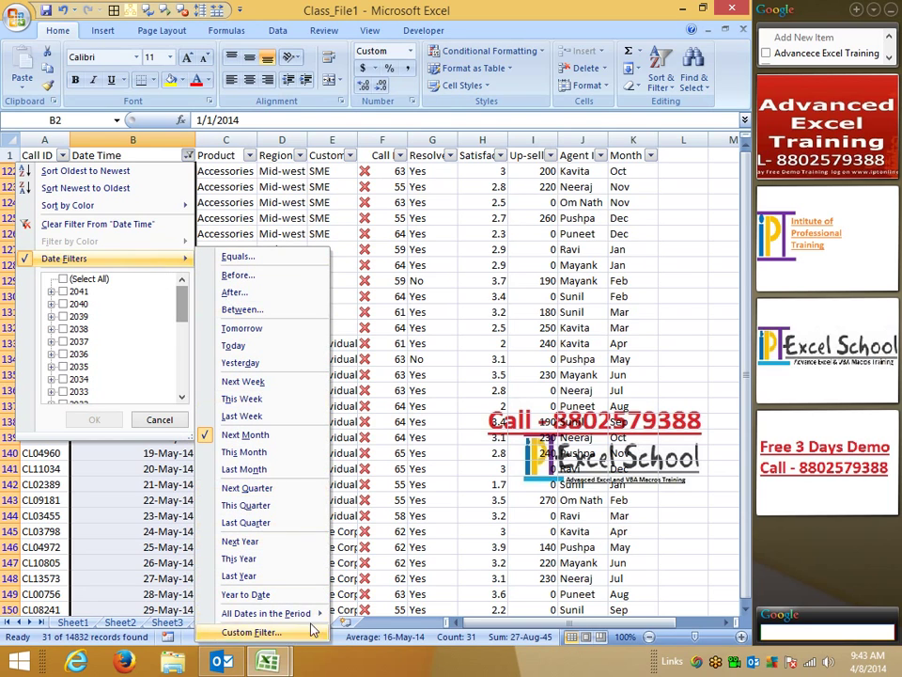
mouse_move(308, 615)
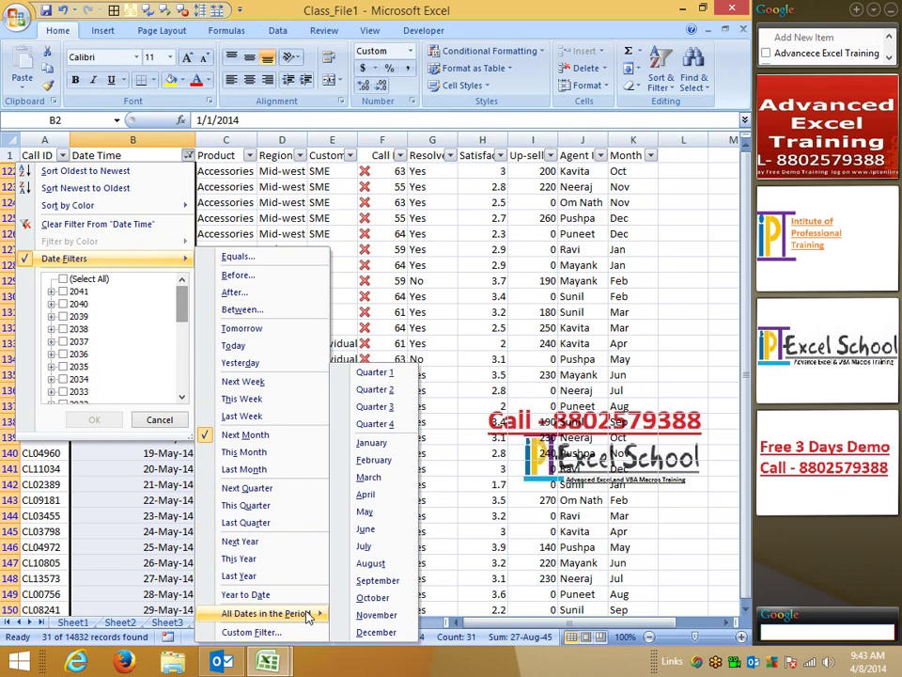
left_click(376, 372)
left_click(187, 249)
scroll(243, 513, "down", 3)
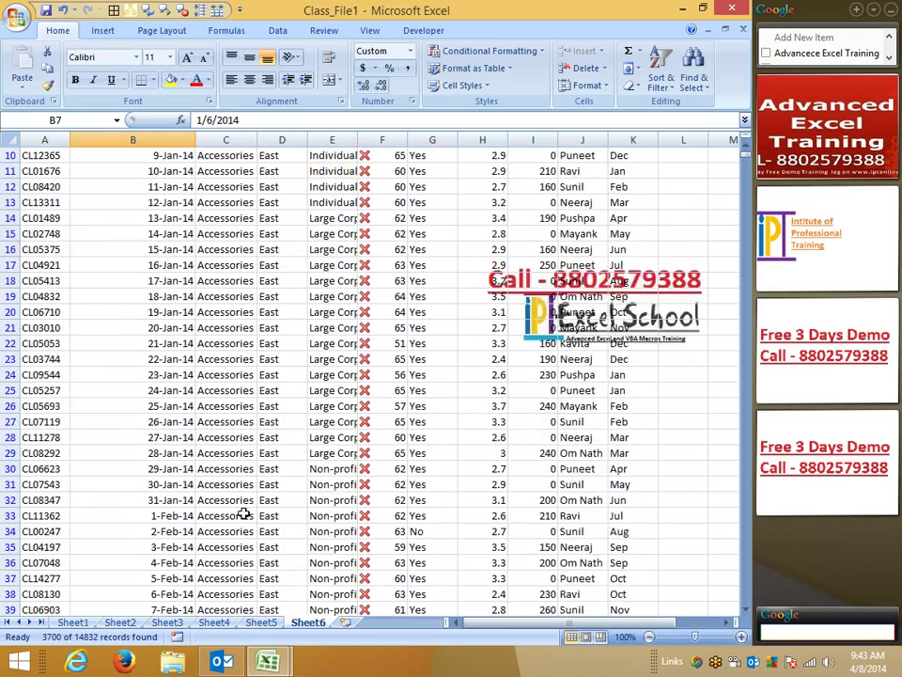
scroll(244, 513, "down", 14)
scroll(244, 514, "down", 12)
scroll(243, 513, "down", 8)
scroll(243, 513, "down", 8)
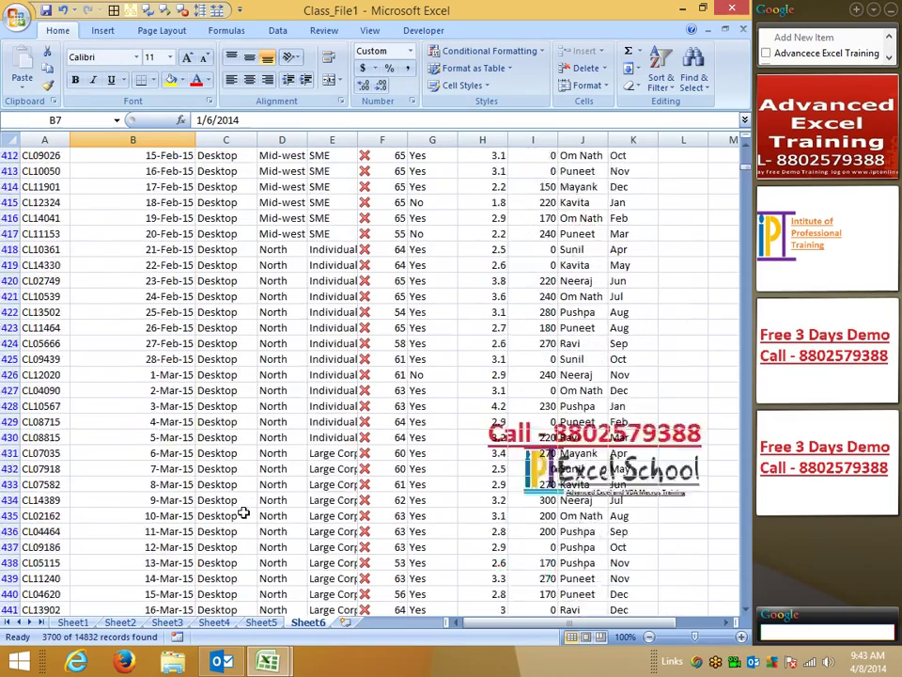
scroll(243, 513, "down", 8)
scroll(243, 513, "down", 8)
scroll(244, 513, "up", 10)
scroll(243, 514, "up", 9)
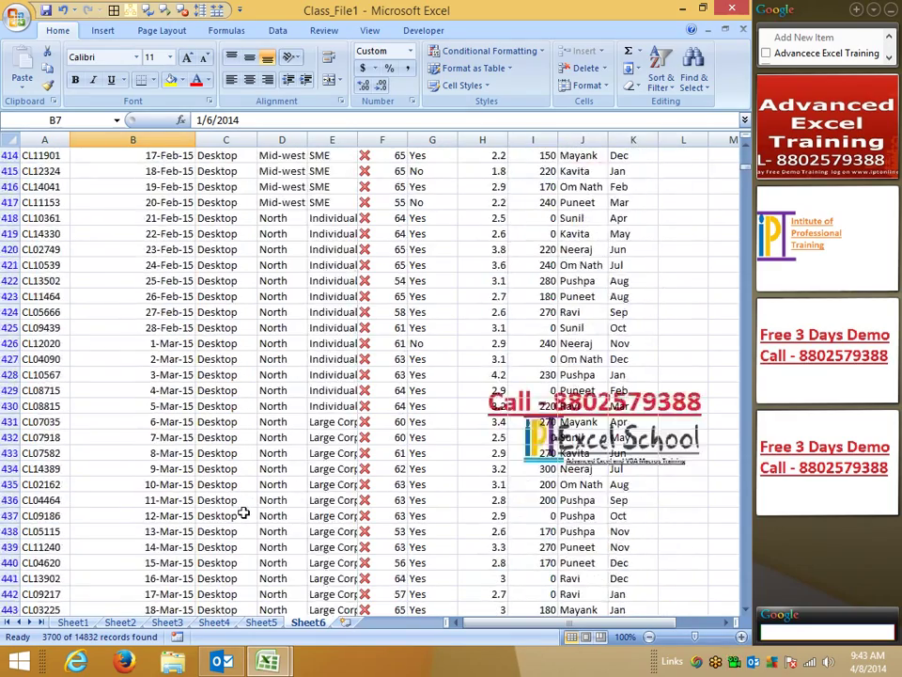
scroll(244, 513, "up", 12)
scroll(244, 513, "up", 6)
scroll(244, 514, "up", 13)
scroll(243, 514, "up", 7)
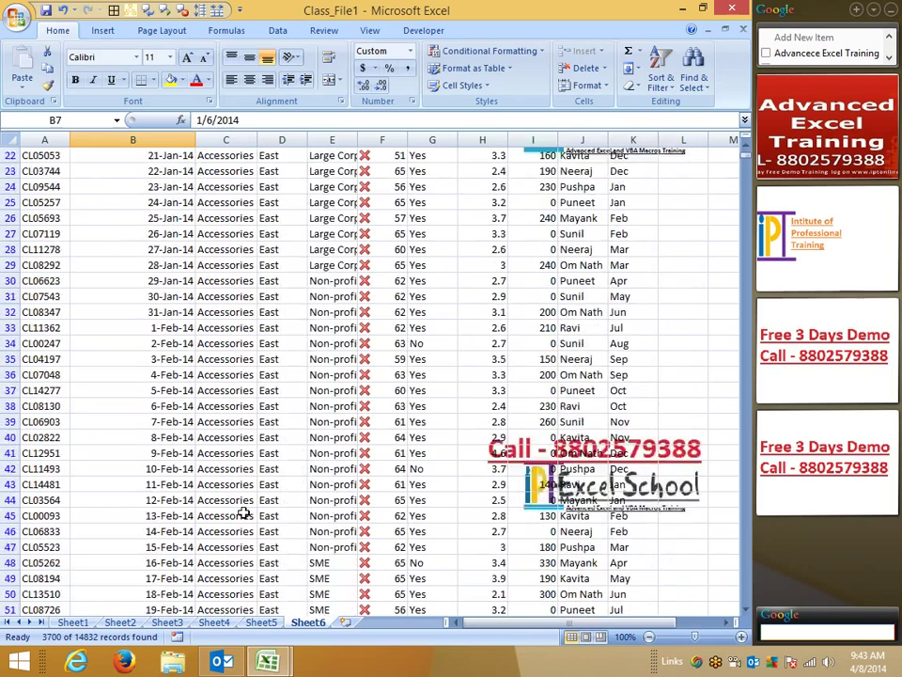
scroll(243, 513, "up", 7)
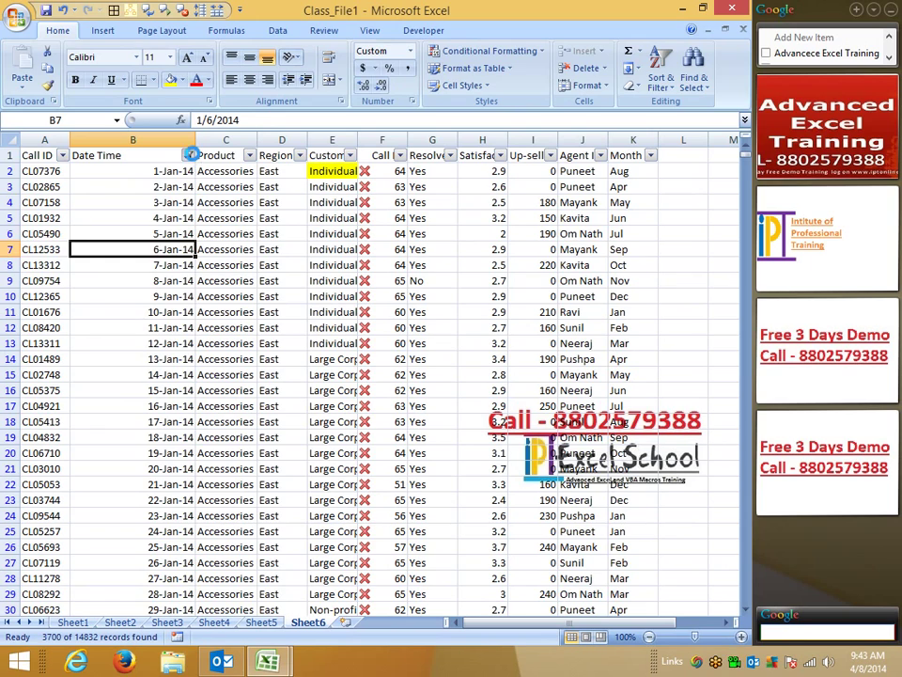
- Filter Date Time to March of every year, leaving 1271 records, and scroll through them
left_click(189, 155)
mouse_move(160, 264)
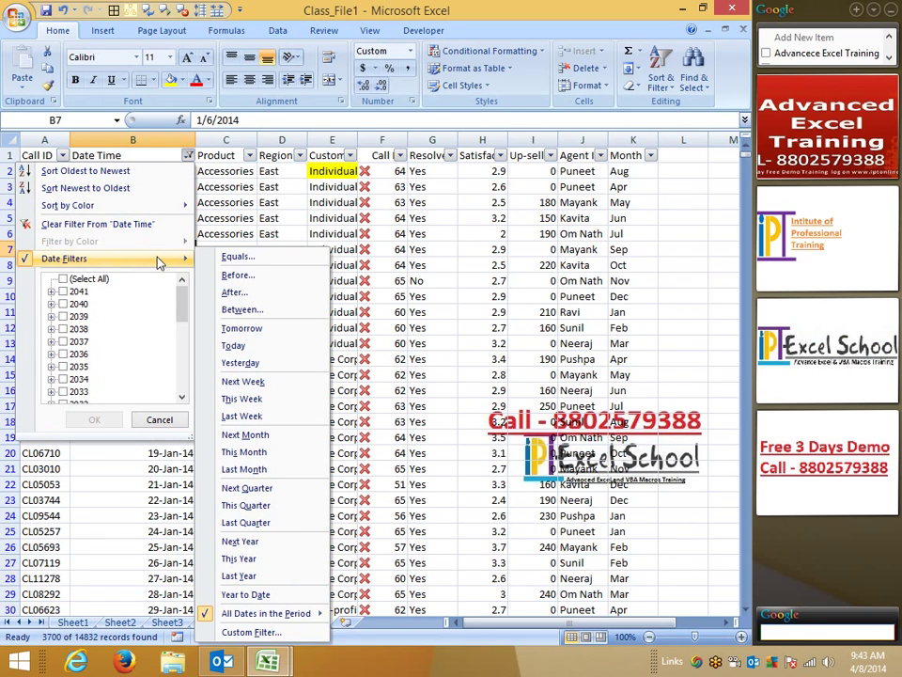
mouse_move(285, 620)
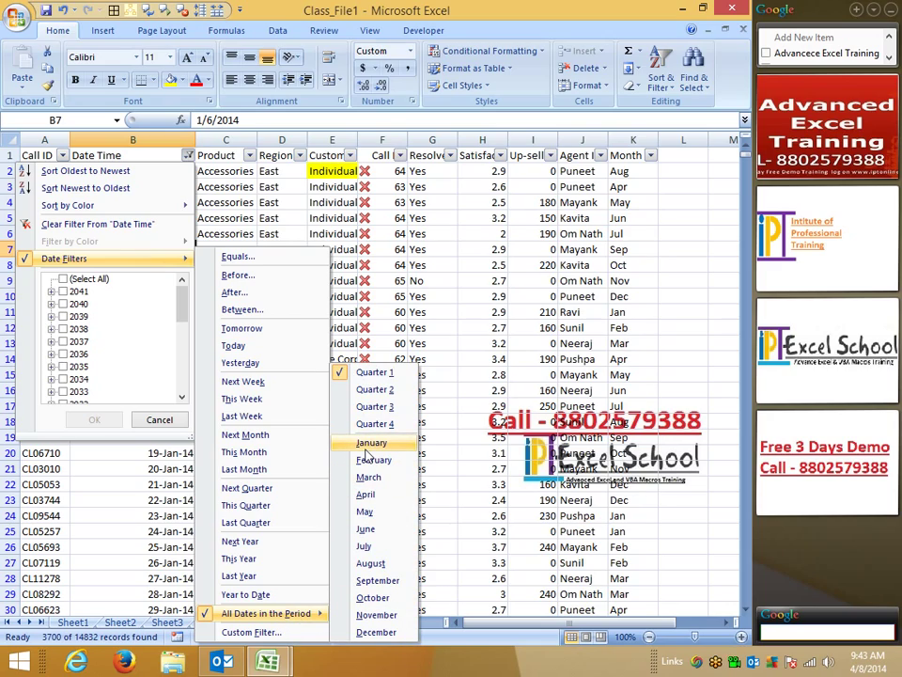
left_click(374, 481)
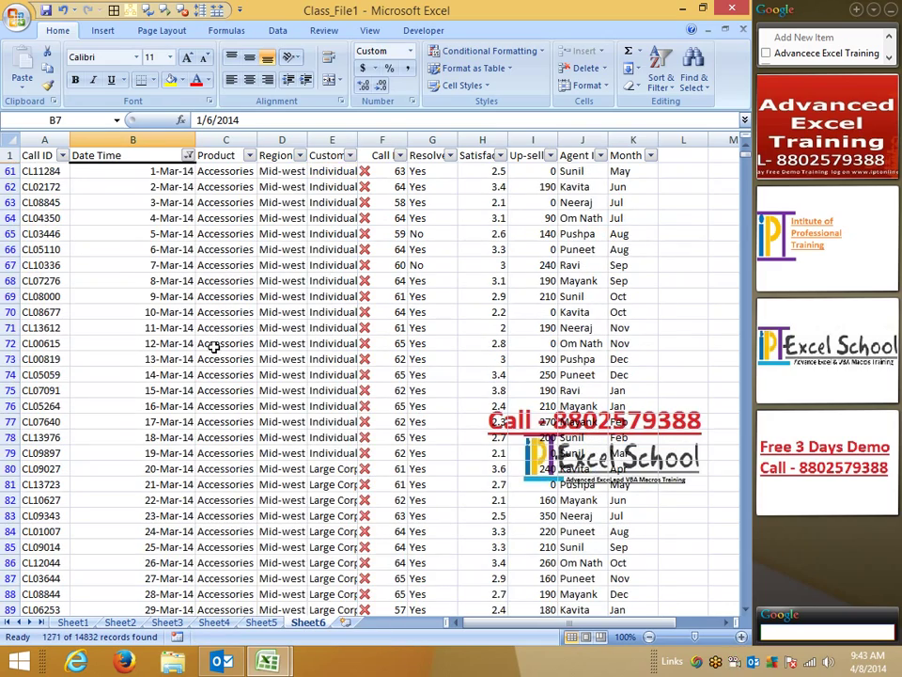
scroll(211, 348, "down", 20)
scroll(214, 361, "down", 7)
scroll(212, 361, "down", 10)
scroll(212, 361, "down", 10)
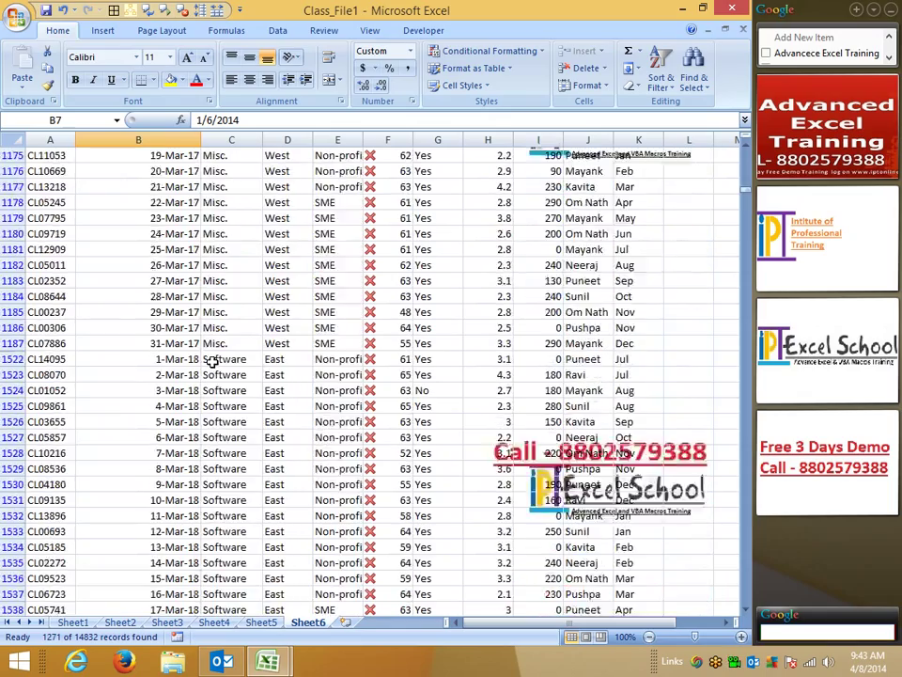
scroll(212, 361, "down", 10)
scroll(213, 361, "up", 8)
scroll(212, 361, "up", 8)
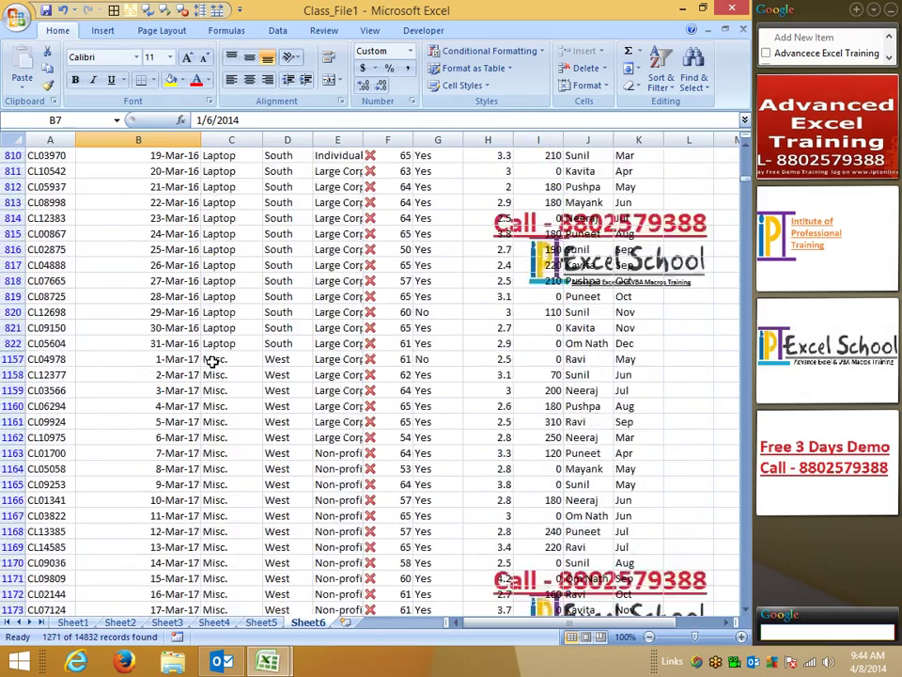
scroll(212, 361, "up", 8)
scroll(212, 361, "up", 8)
scroll(213, 361, "up", 6)
scroll(212, 360, "up", 2)
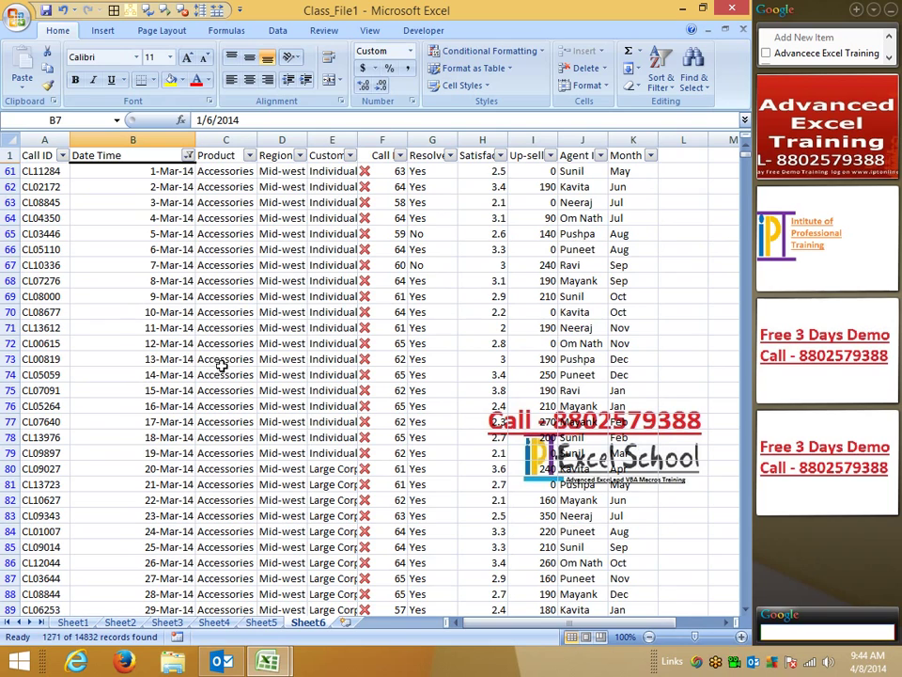
- Cancel the Custom Filter dialog, then turn AutoFilter off with Ctrl+Shift+L
left_click(188, 155)
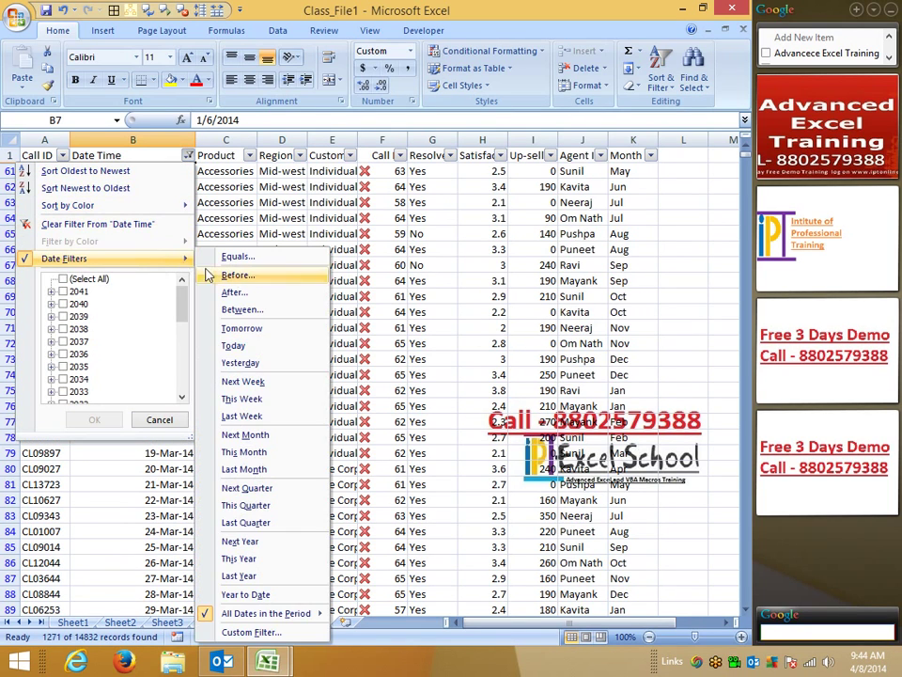
left_click(282, 630)
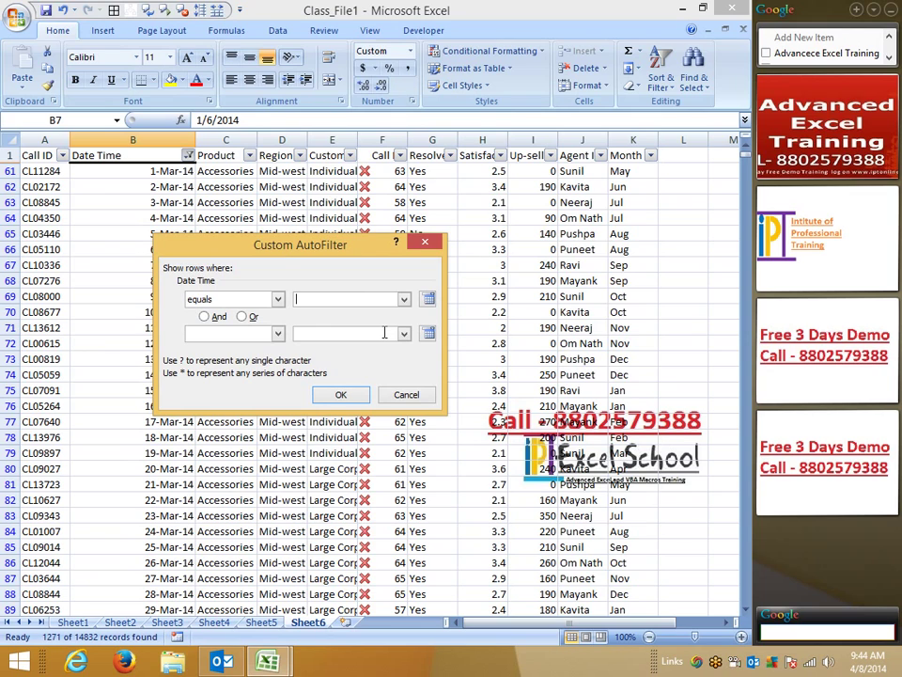
key("Escape")
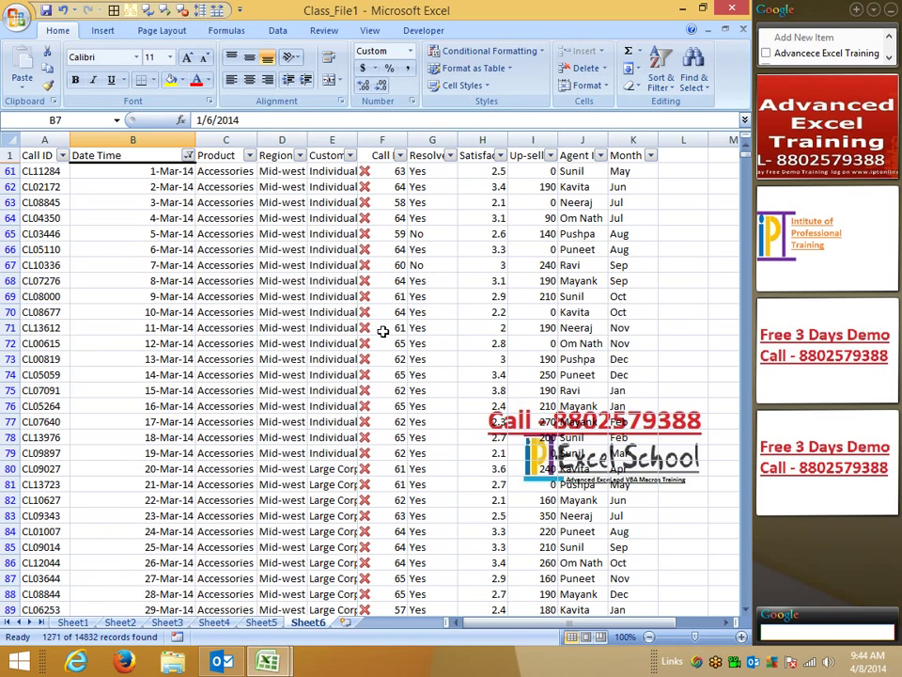
key("ctrl+shift+l")
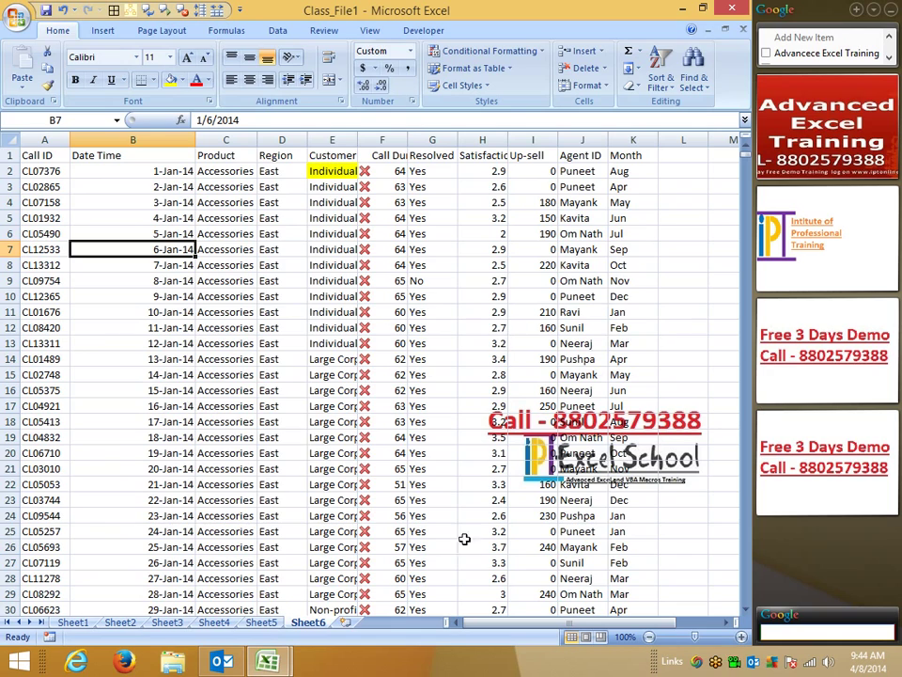
- Jump to cell A5 via Find & Select > Go To
left_click(693, 83)
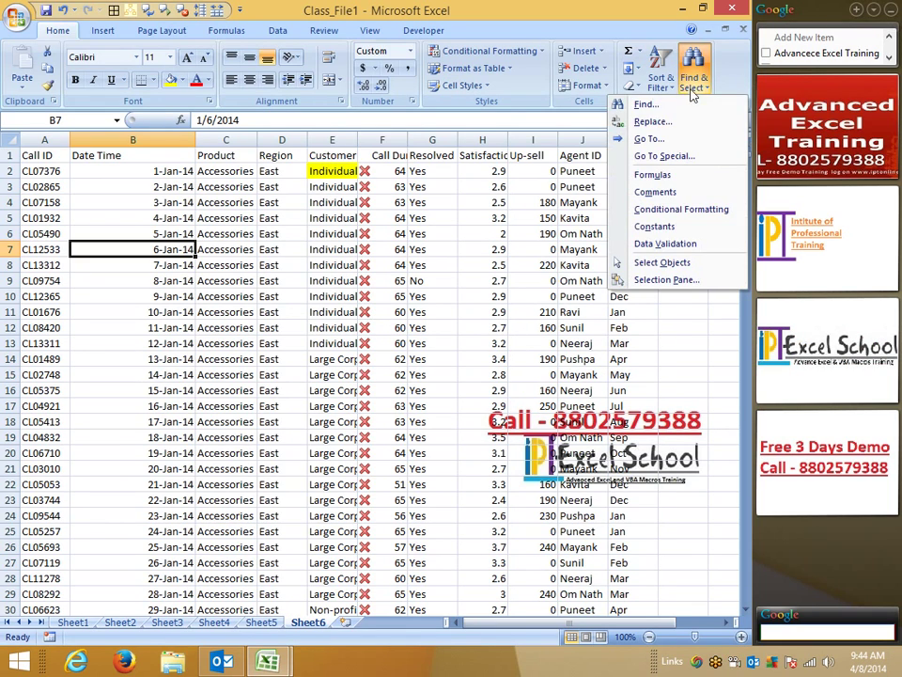
left_click(679, 139)
type("a5")
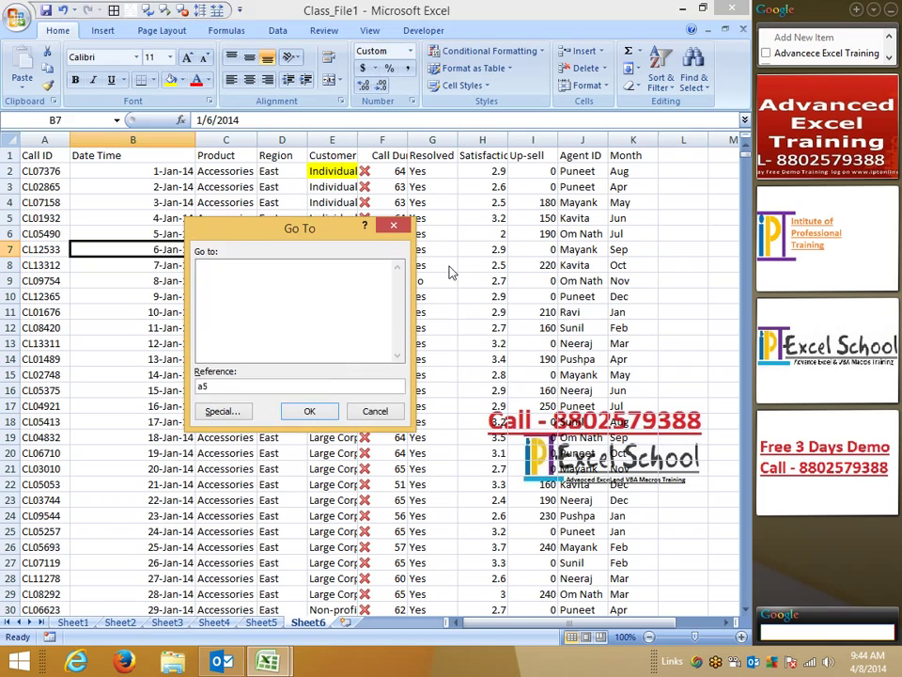
key("Return")
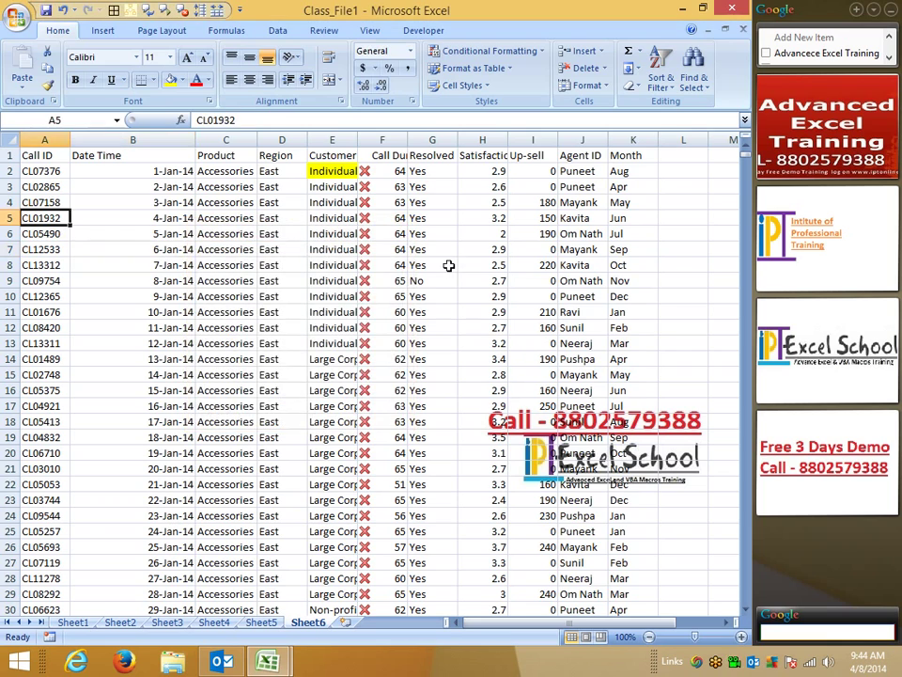
left_click(703, 83)
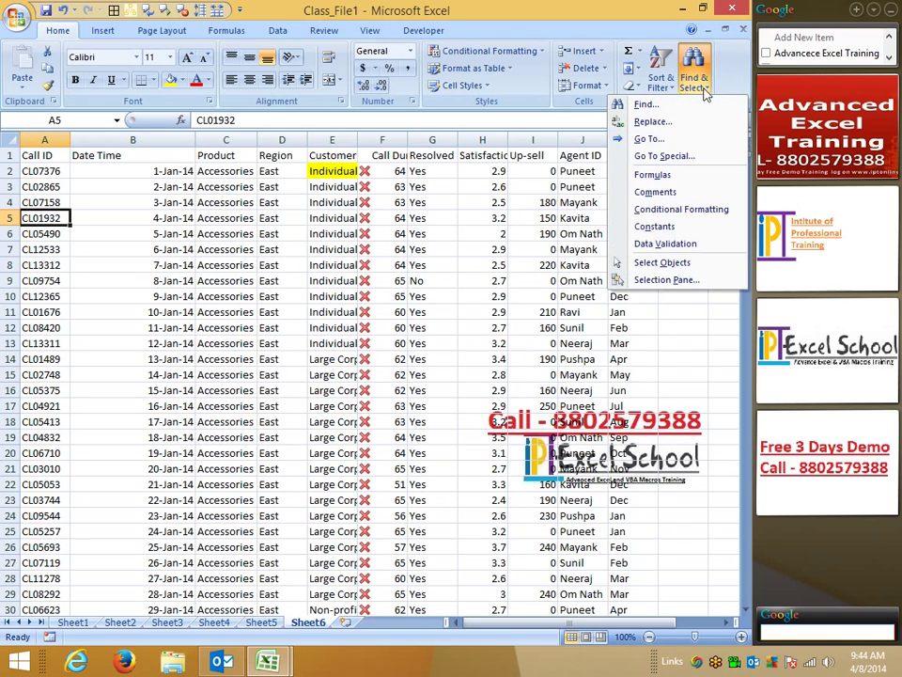
- On Sheet4, enter 85, 36, 851 and 2 in A1:A4
left_click(266, 626)
left_click(263, 623)
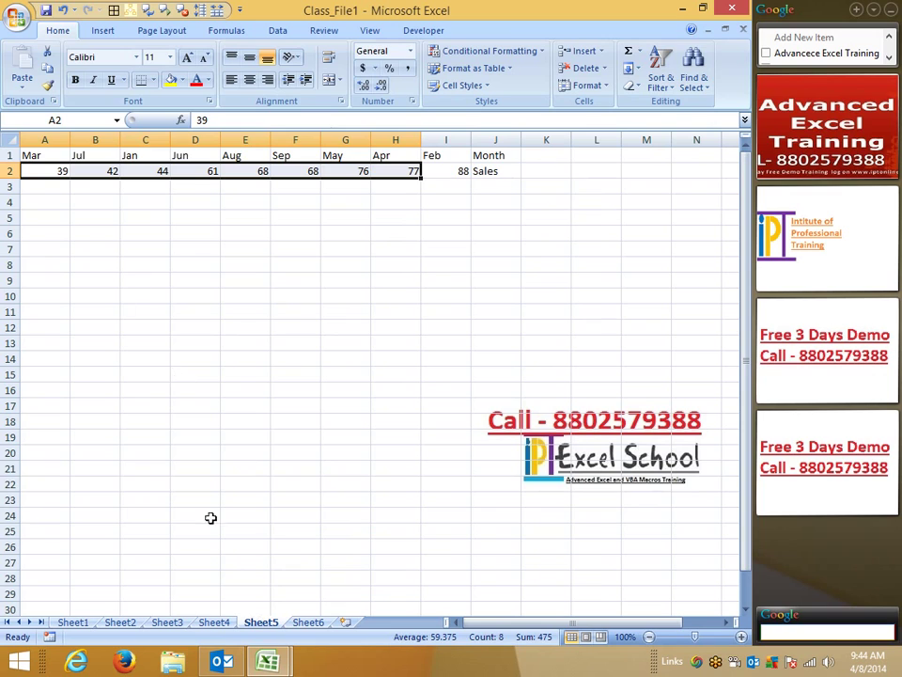
left_click(217, 624)
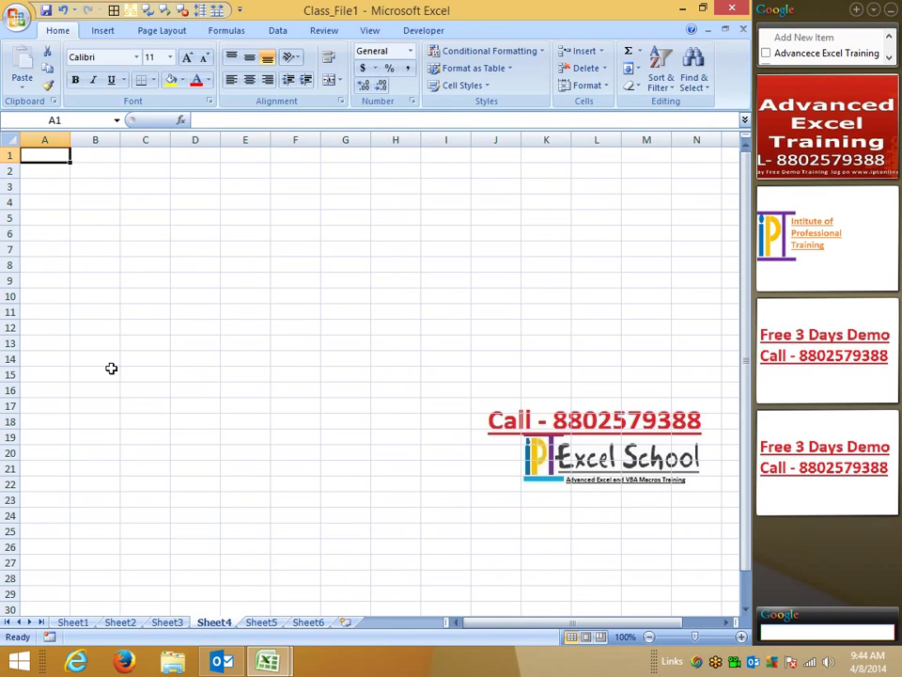
type("85")
key("Return")
type("36")
key("Return")
type("85")
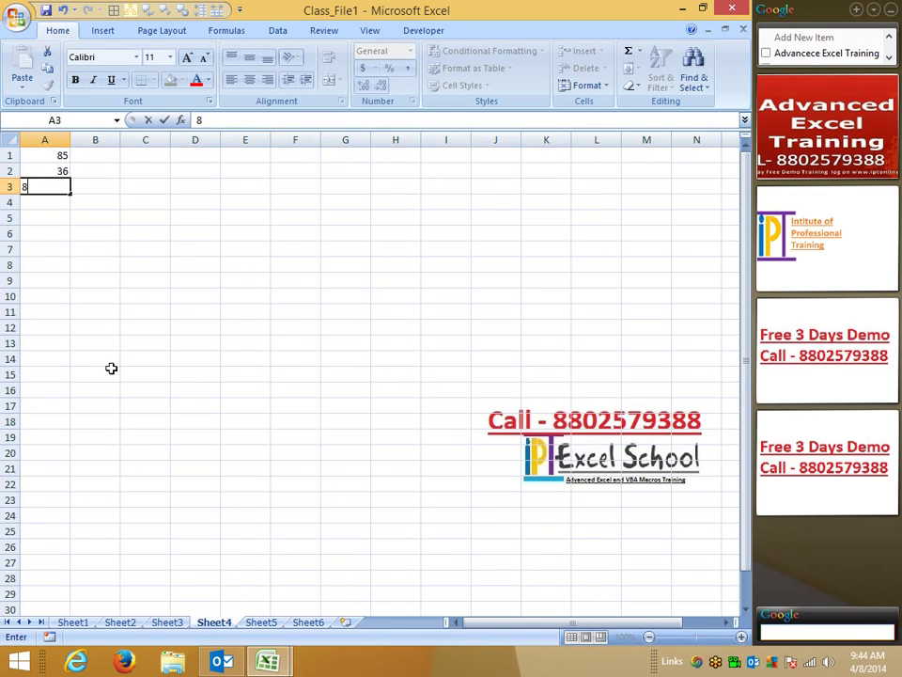
type("1")
key("Return")
type("2")
key("Return")
- Enter 3, 6, 5, 4 and 5 in A5:A9
type("3")
key("Return")
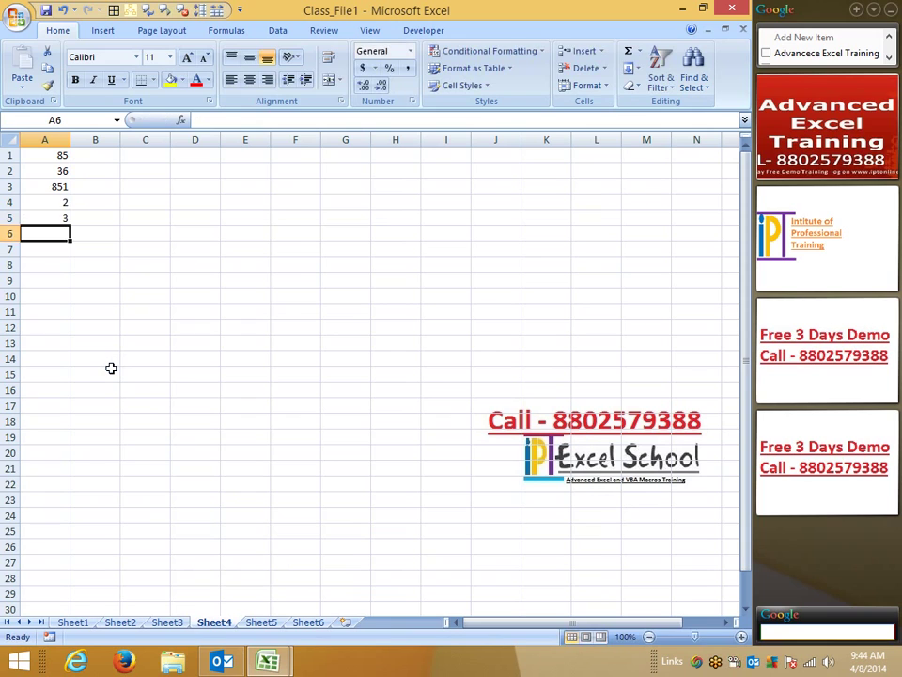
type("6")
key("Return")
type("5")
key("Return")
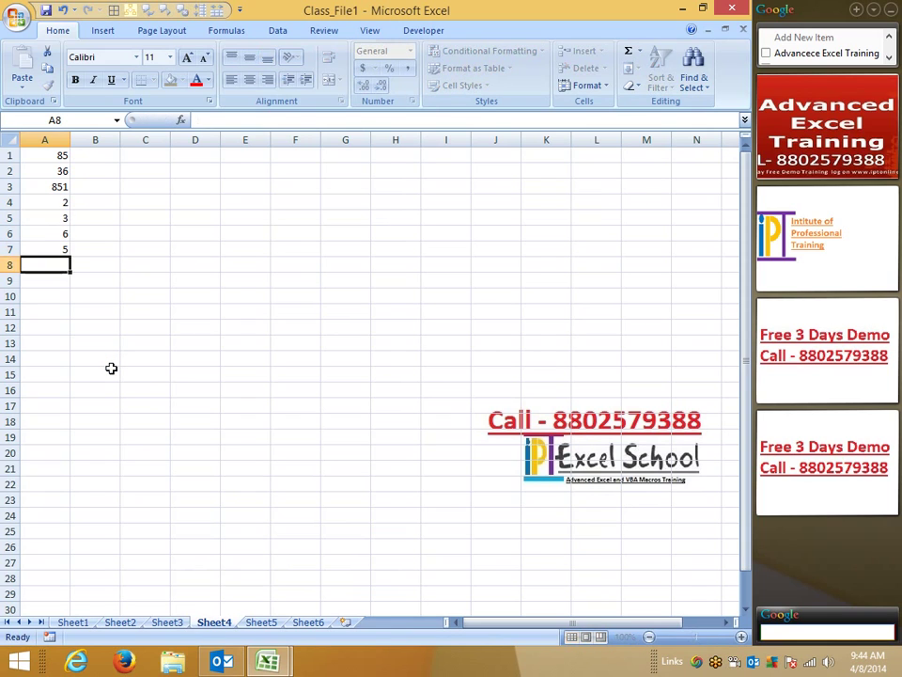
type("4")
key("Return")
type("5")
key("Return")
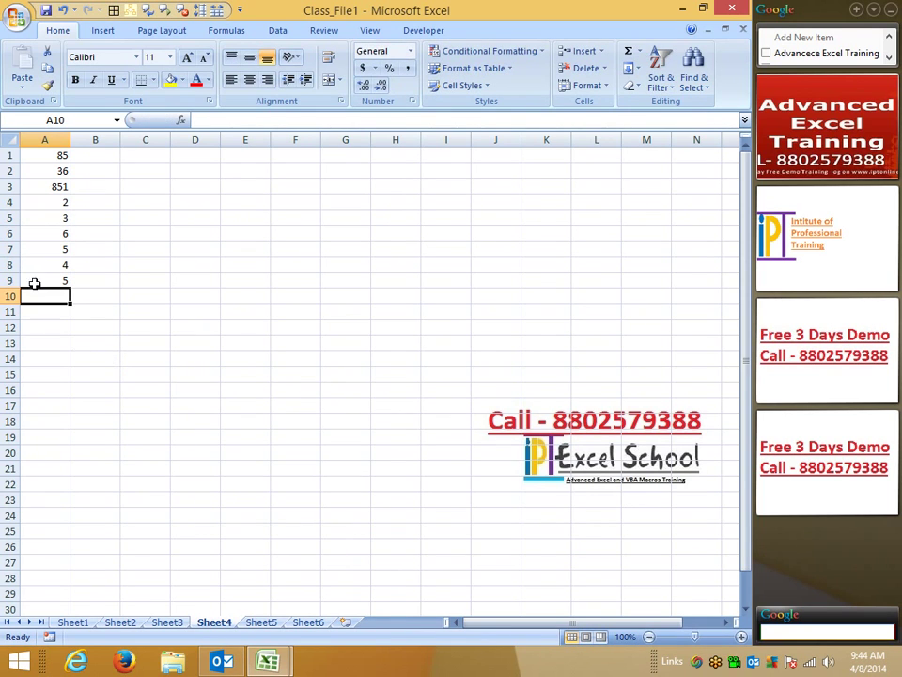
- Hide rows 4 to 6 of the number list
left_click_drag(9, 202, 5, 234)
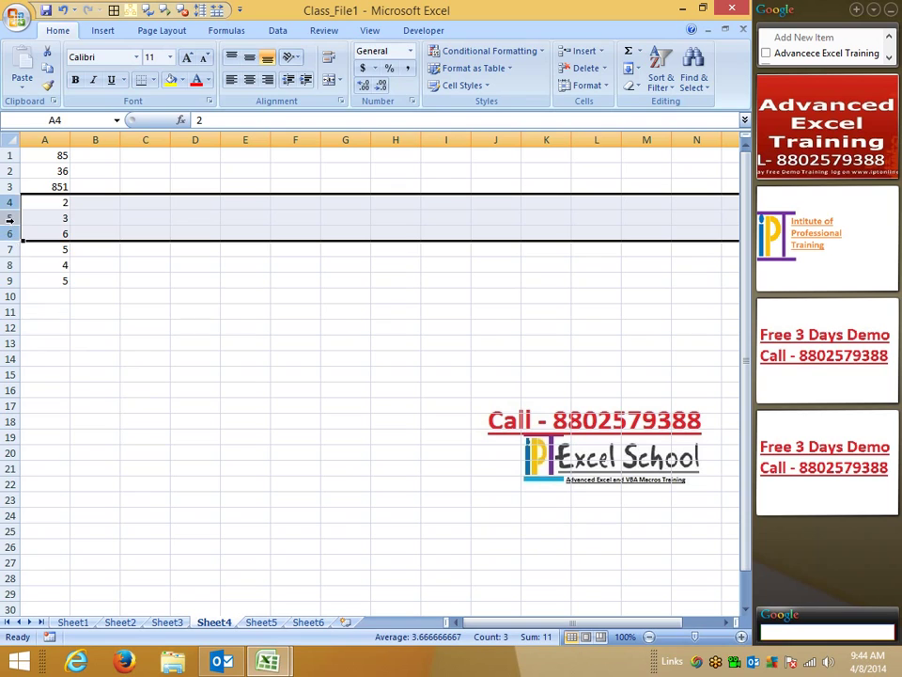
right_click(13, 222)
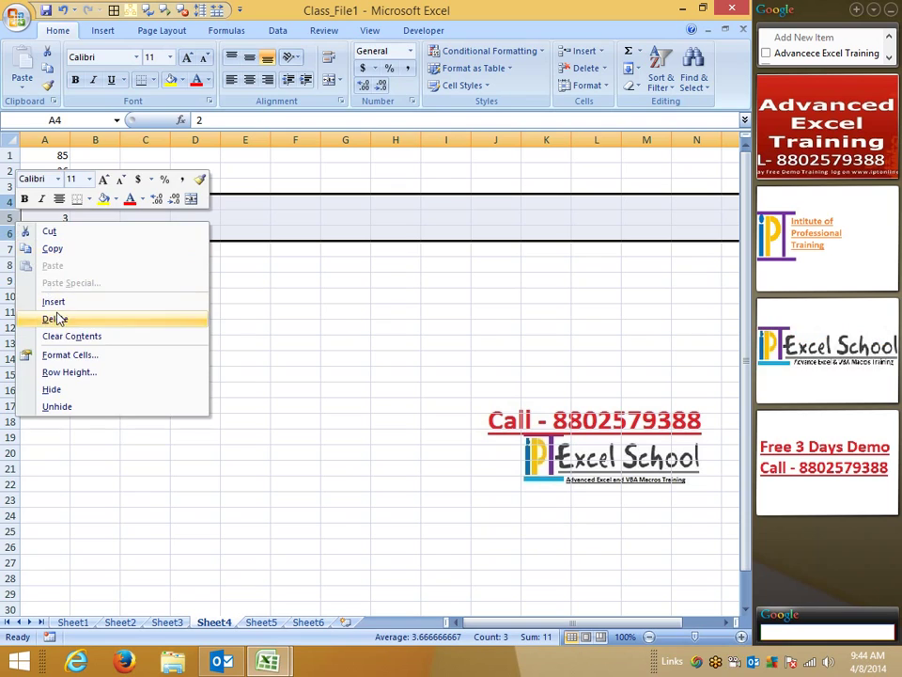
left_click(52, 389)
left_click(68, 376)
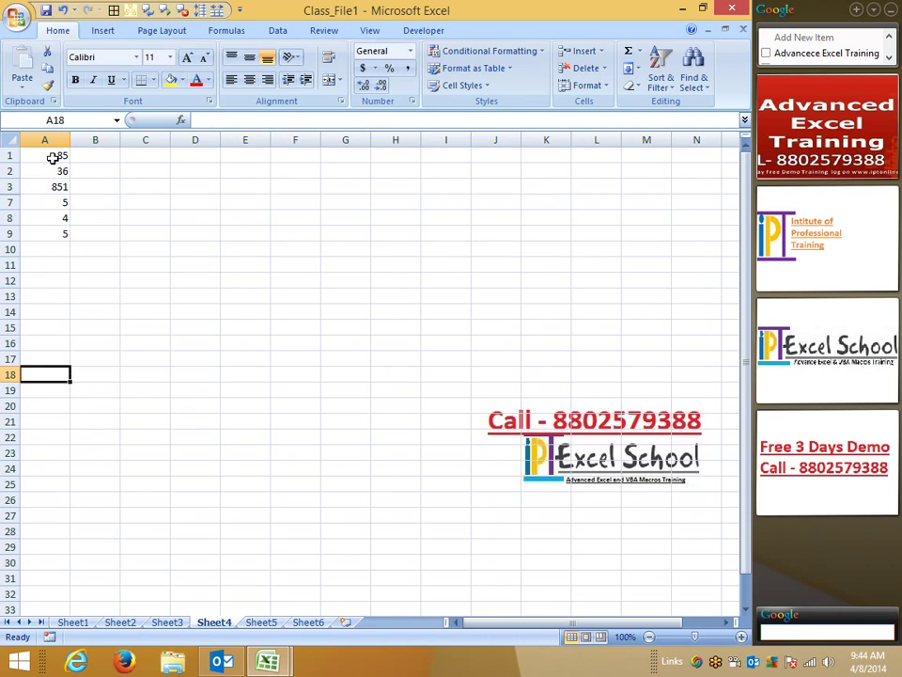
- Copy A1:A9 to B13, clear the pasted copy, and reselect the column A list
left_click_drag(58, 155, 74, 235)
key("ctrl+c")
left_click(121, 308)
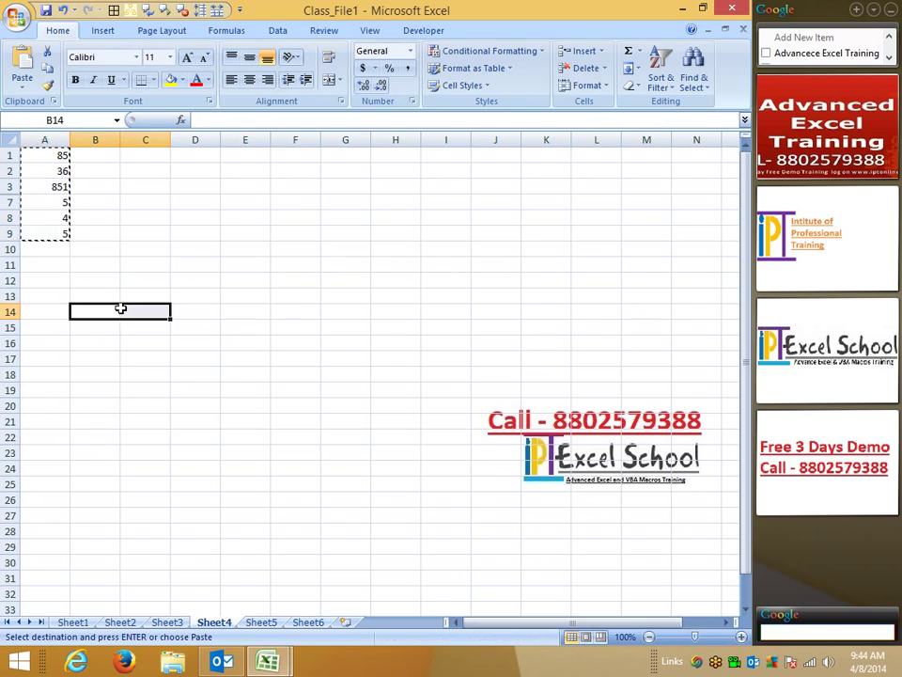
left_click(105, 297)
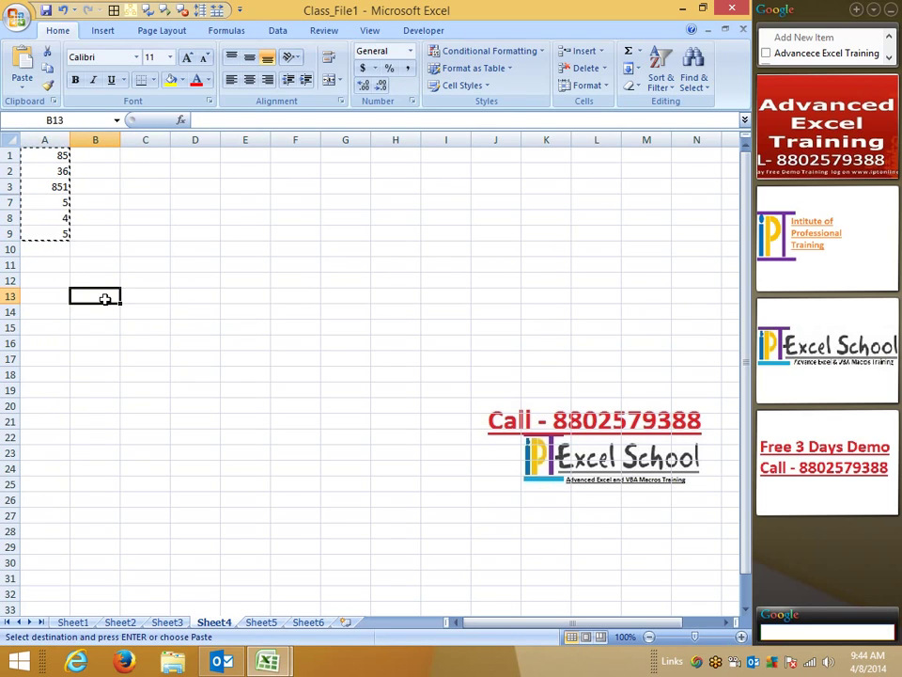
key("ctrl+v")
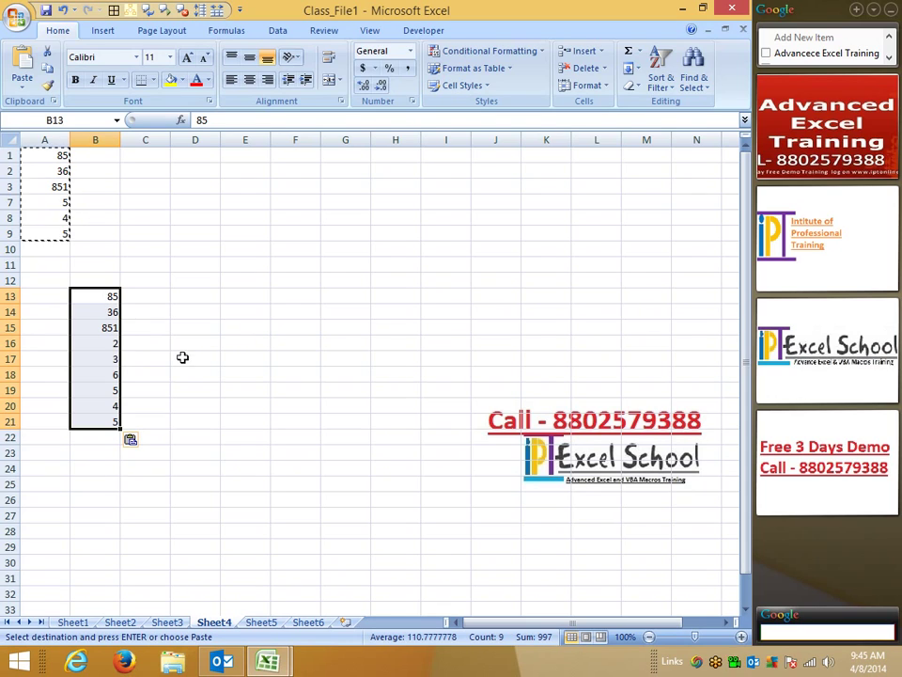
key("Delete")
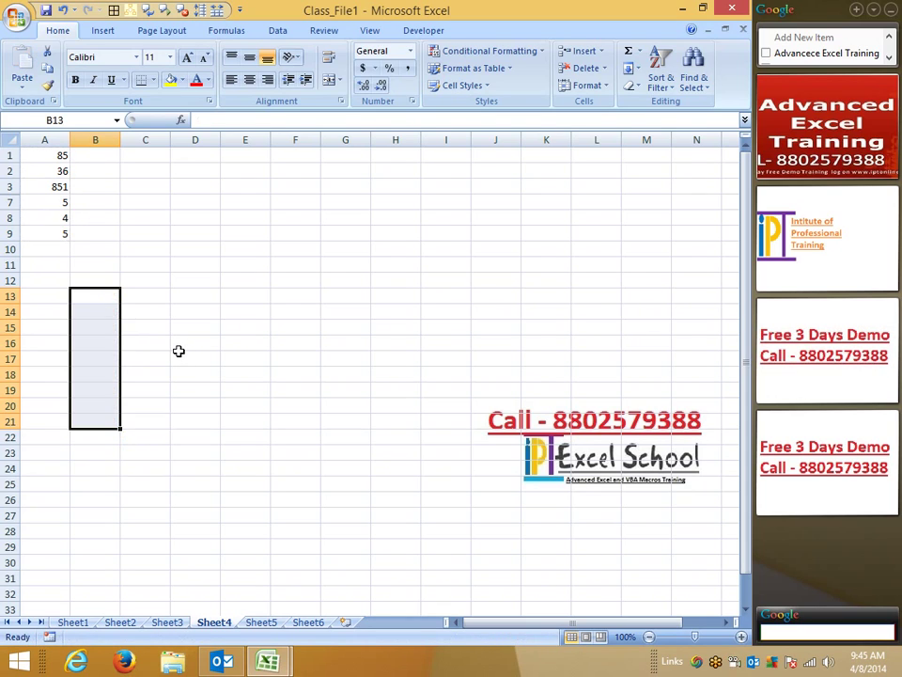
left_click(232, 284)
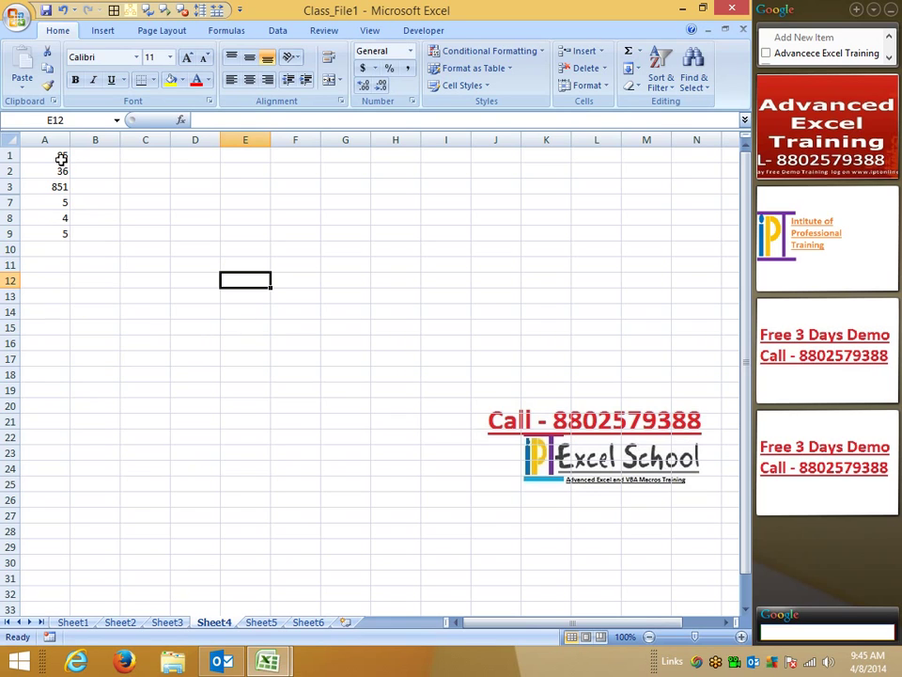
left_click_drag(61, 160, 65, 248)
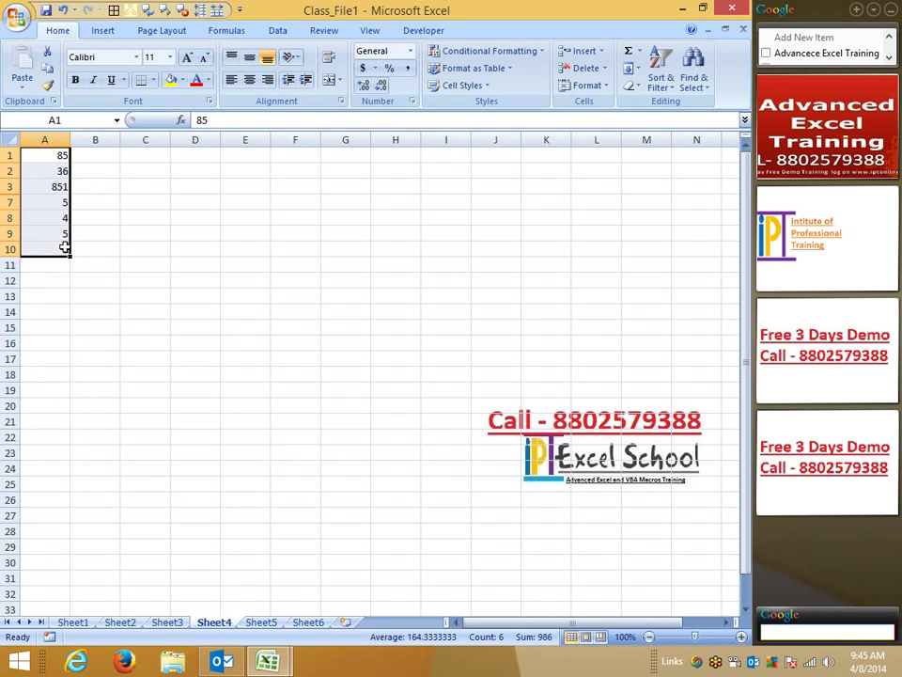